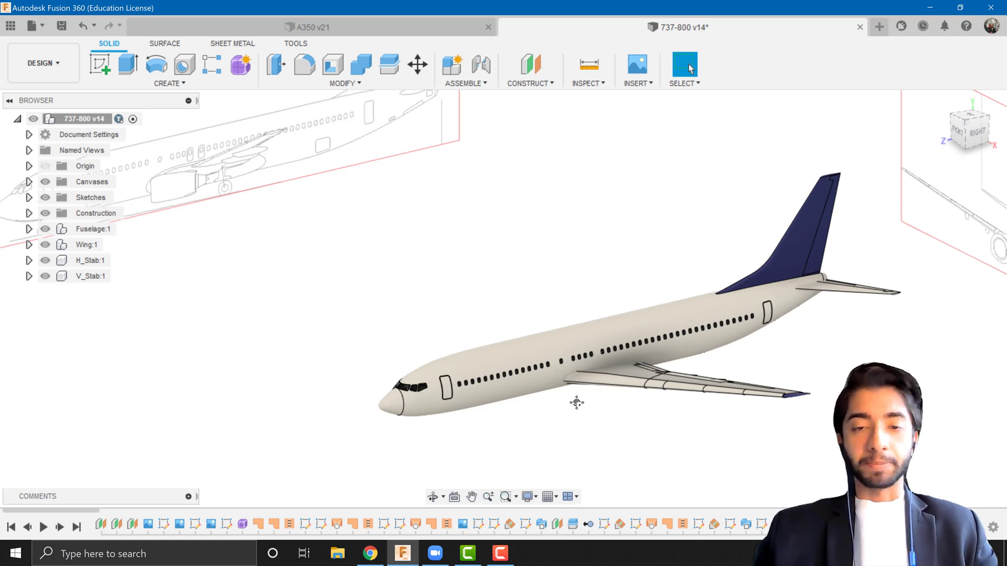
Examine the flap track fairings under the wing against the outlines on the top-view canvas
middle_drag(576, 400, 398, 445)
scroll(473, 381, up, 3)
scroll(473, 382, down, 3)
scroll(399, 446, up, 3)
scroll(671, 286, up, 3)
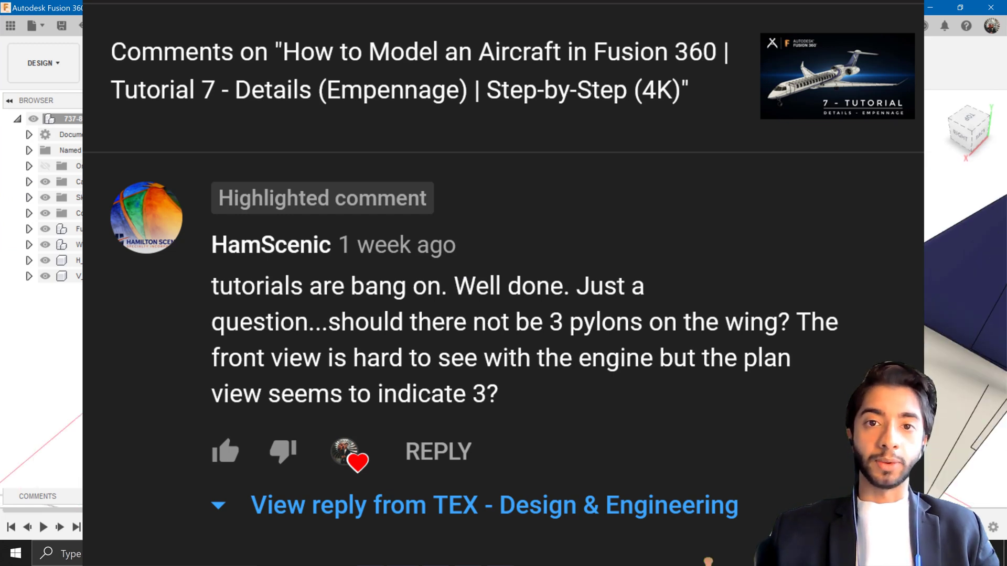
scroll(671, 286, down, 5)
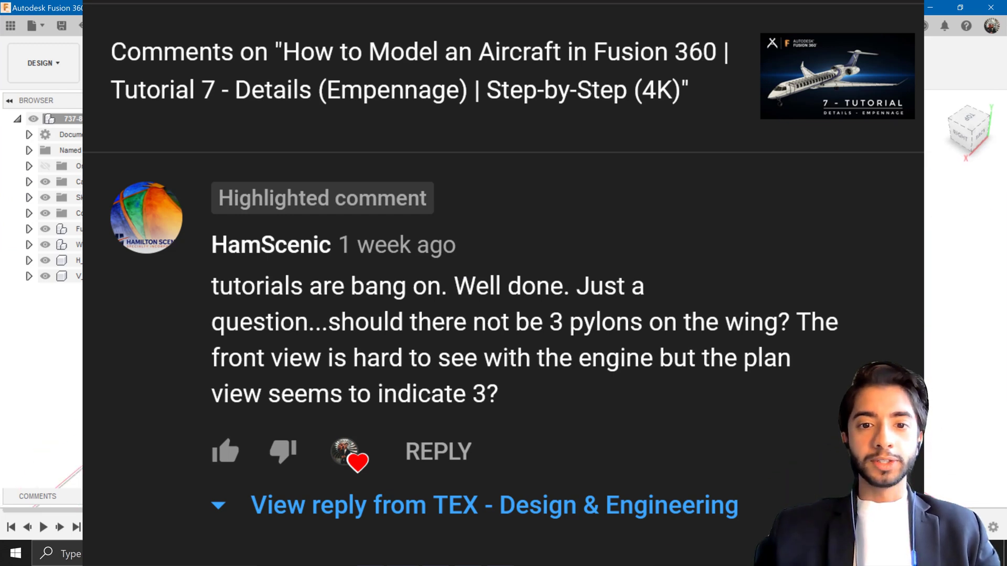
scroll(671, 285, up, 2)
scroll(671, 286, down, 3)
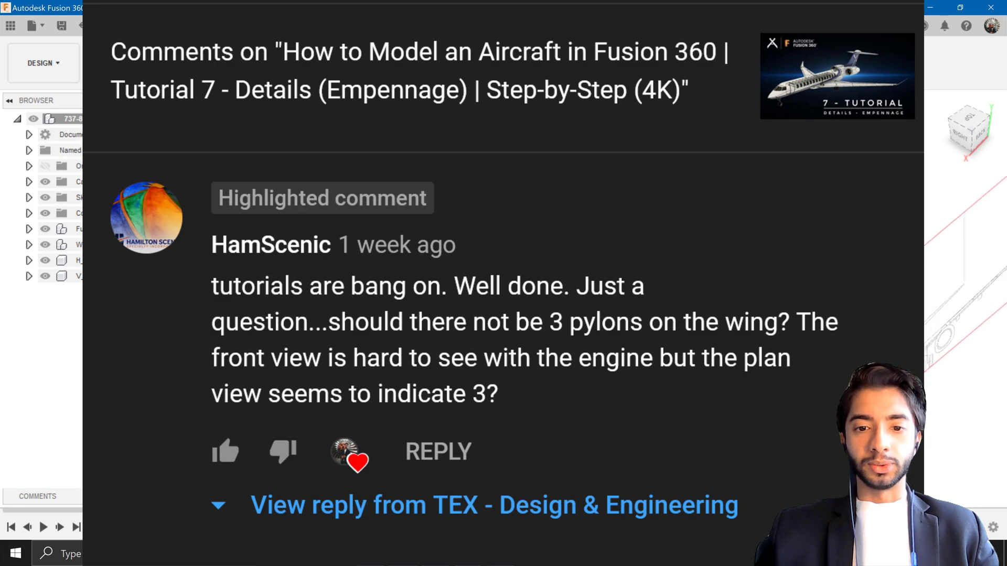
scroll(681, 362, up, 4)
click(972, 127)
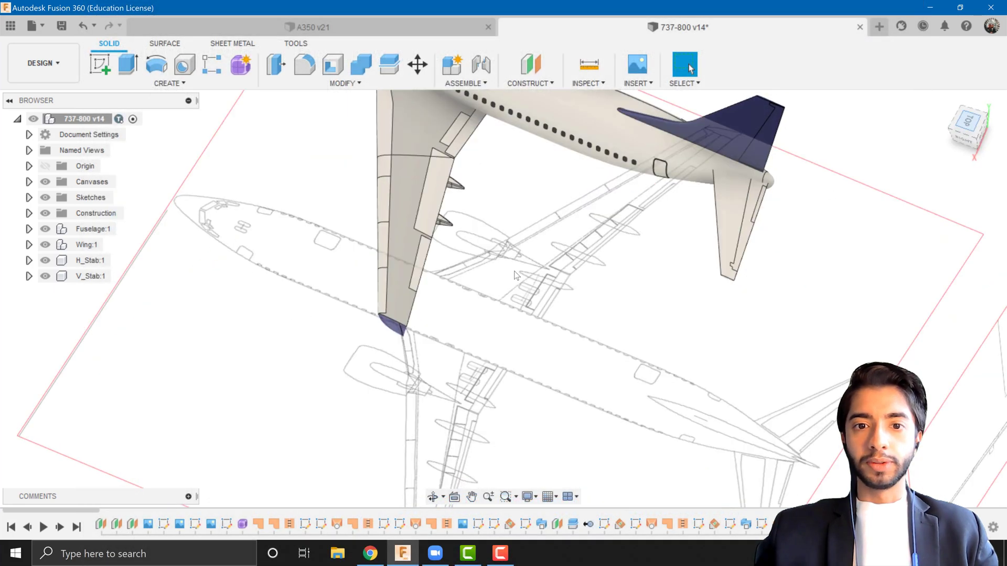
scroll(399, 195, up, 3)
scroll(399, 195, up, 3)
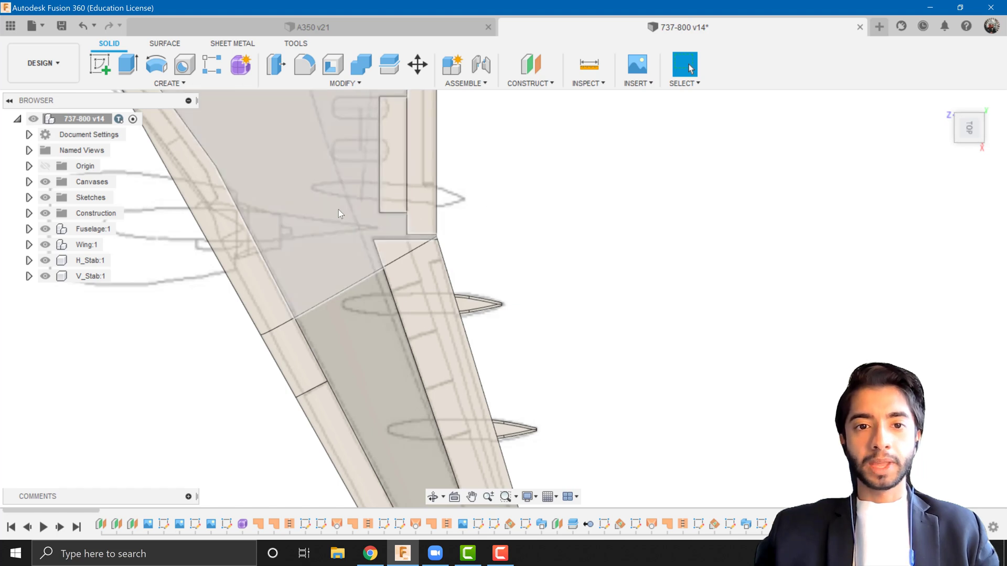
Copy the FTB (1) fairing and paste it as a new independent component inside the Wing component
click(29, 247)
middle_drag(299, 415, 551, 416)
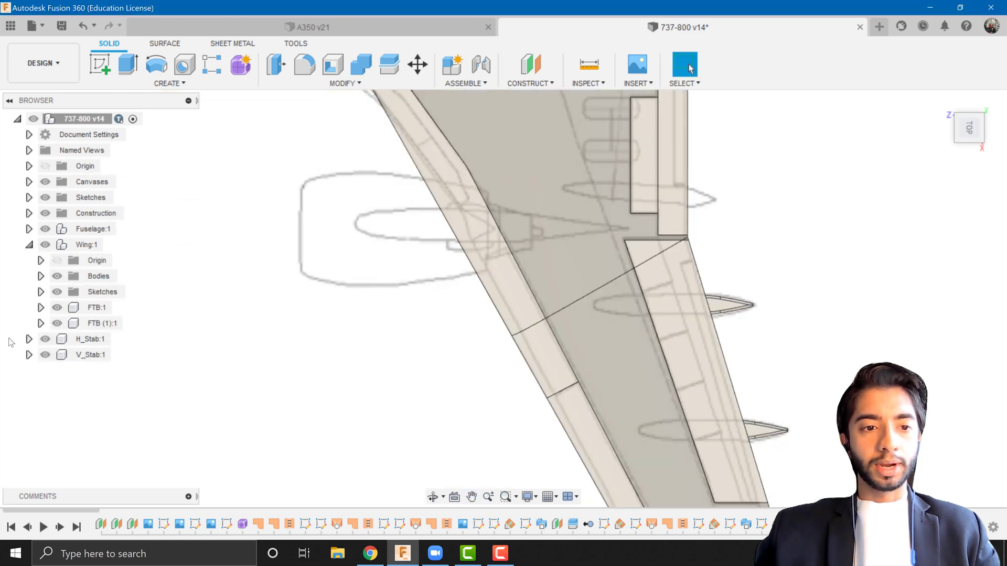
right_click(100, 326)
click(139, 244)
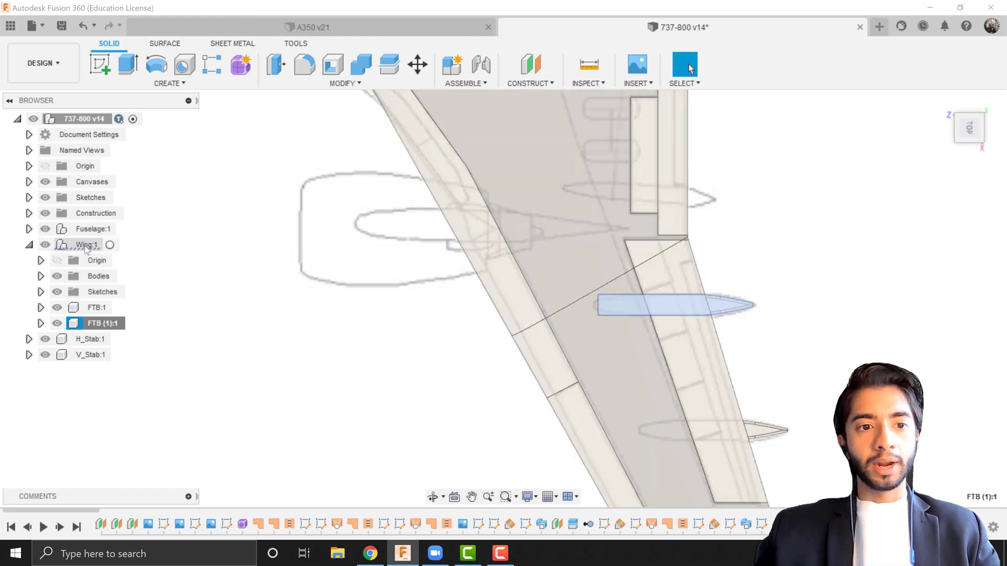
right_click(84, 246)
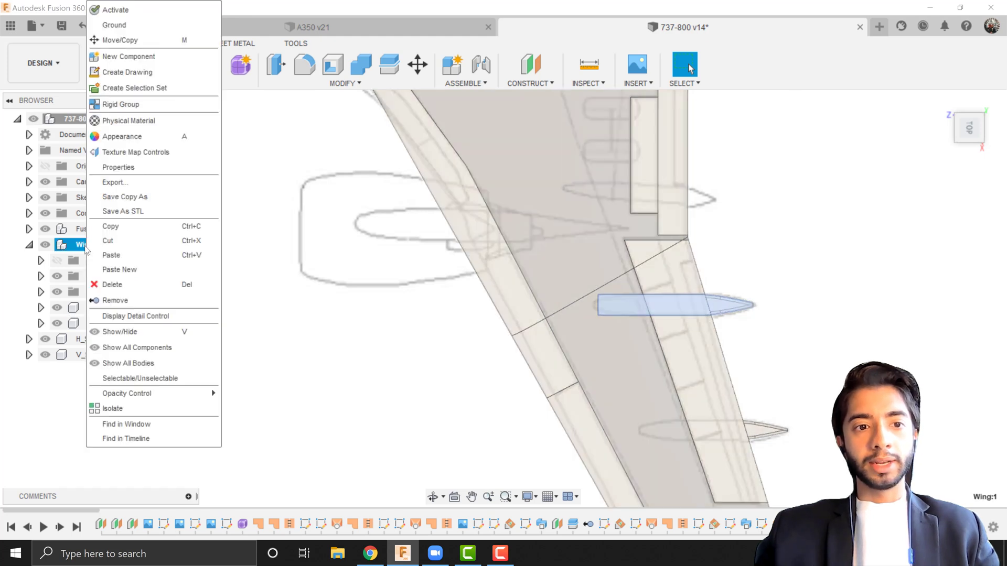
click(129, 268)
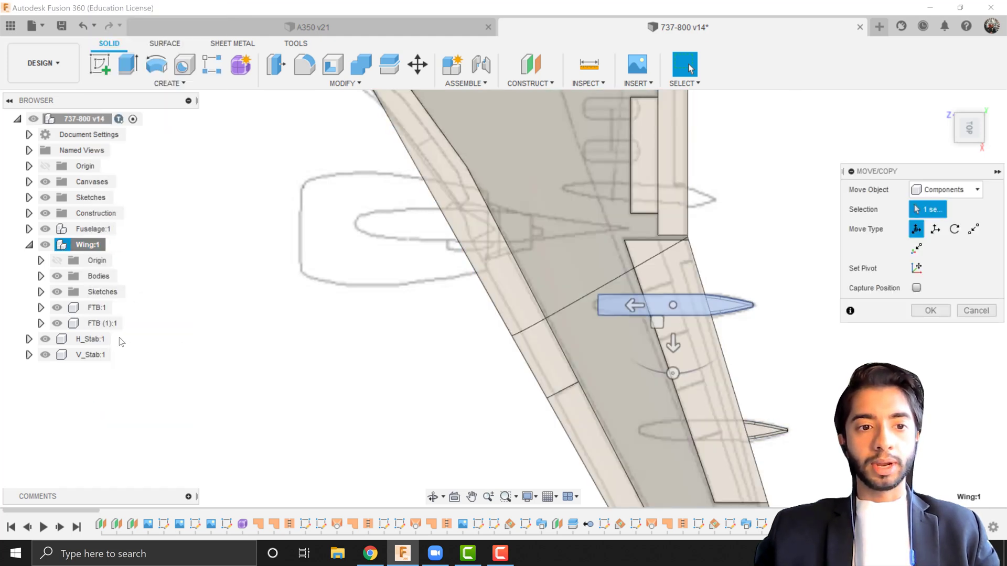
Move the pasted fairing -2150 mm along X and 700 mm along Z to match the inboard fairing outline on the top-view canvas
click(967, 146)
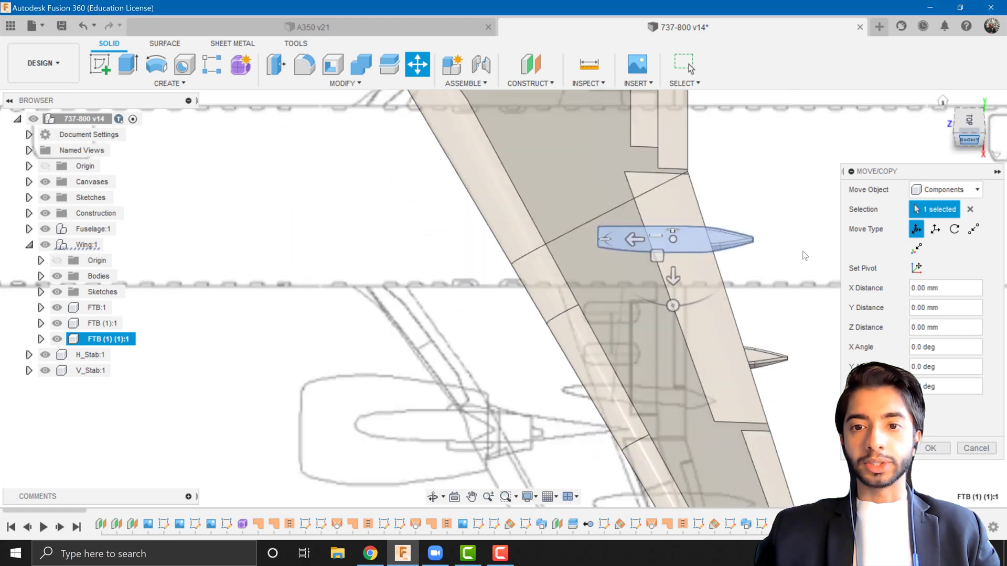
scroll(499, 256, down, 2)
scroll(499, 257, up, 4)
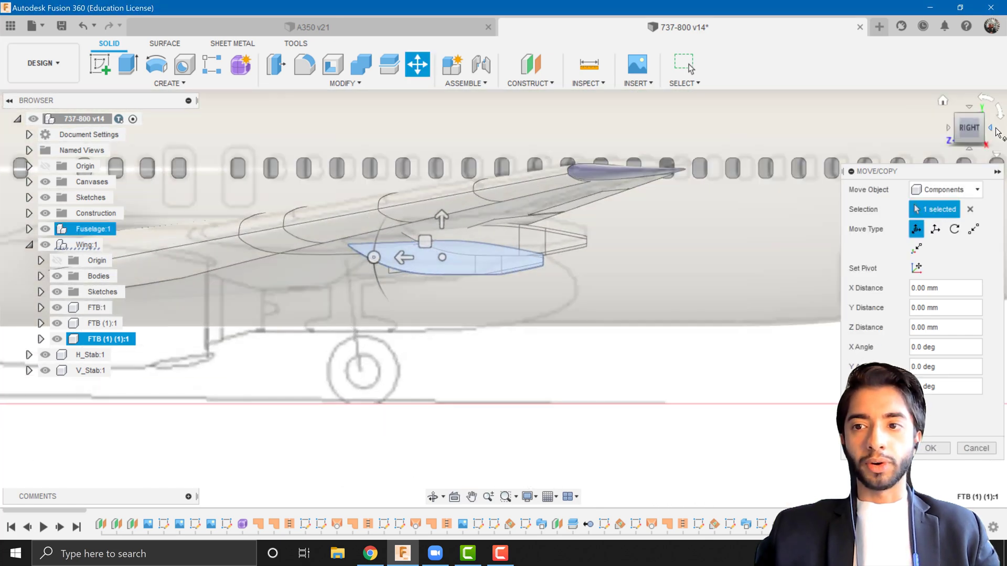
click(950, 131)
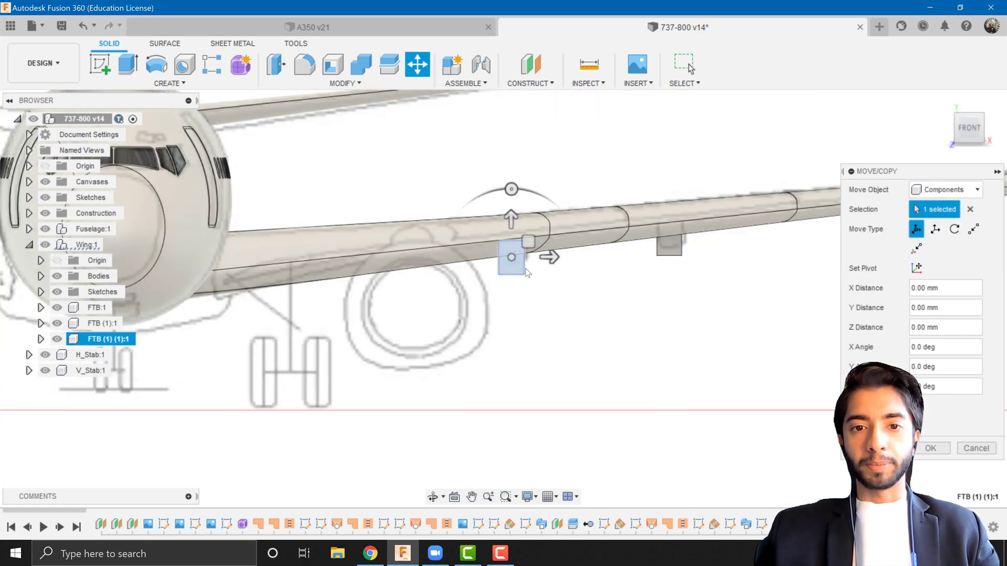
drag(544, 254, 231, 260)
middle_drag(310, 362, 435, 390)
drag(358, 282, 379, 281)
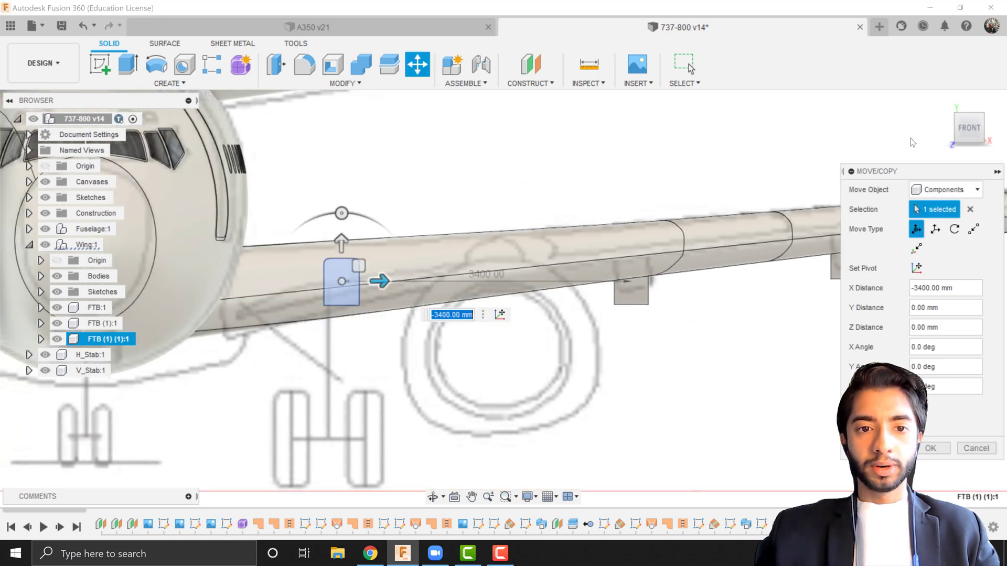
click(969, 110)
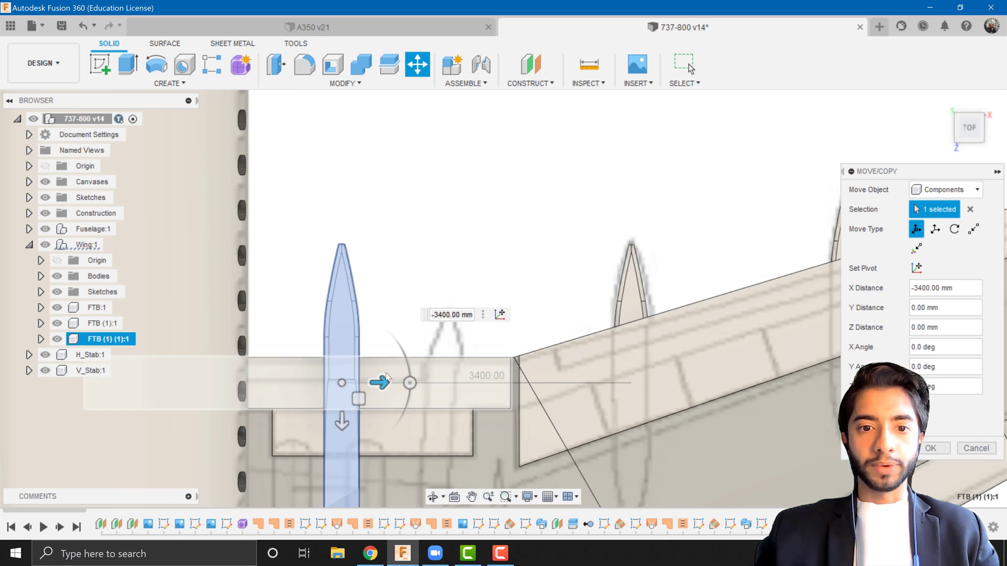
drag(382, 382, 483, 377)
scroll(472, 378, up, 4)
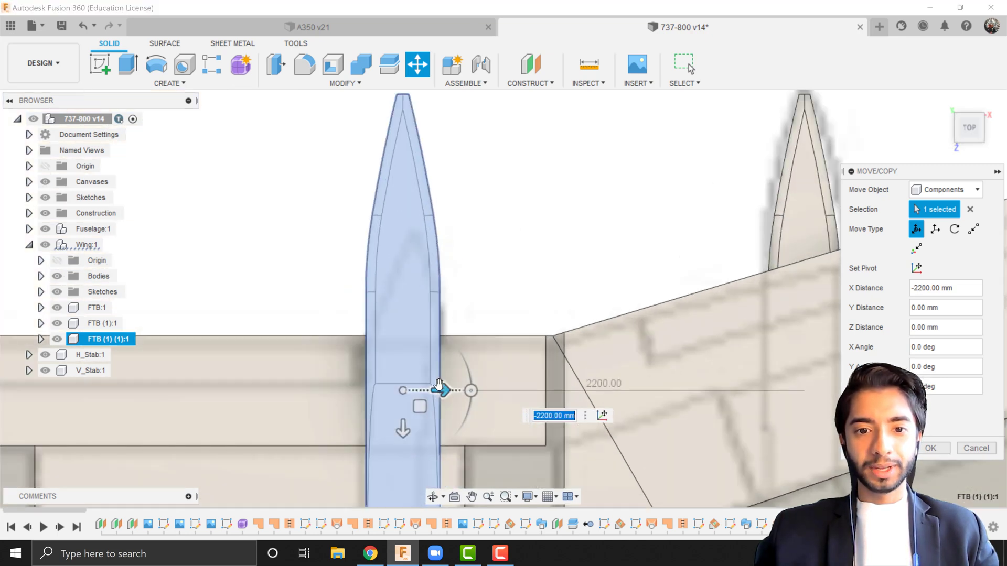
scroll(444, 387, up, 1)
drag(432, 389, 444, 389)
scroll(430, 406, down, 2)
scroll(431, 407, down, 3)
middle_drag(433, 412, 404, 314)
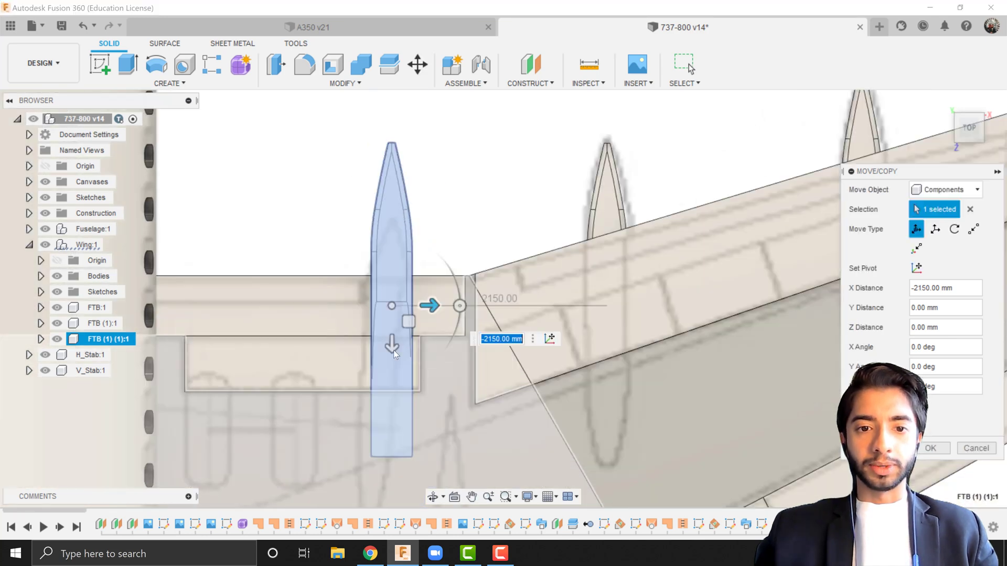
drag(392, 352, 391, 414)
Lower the pasted fairing so it hangs beneath the inboard wing, and capture its new position
click(978, 148)
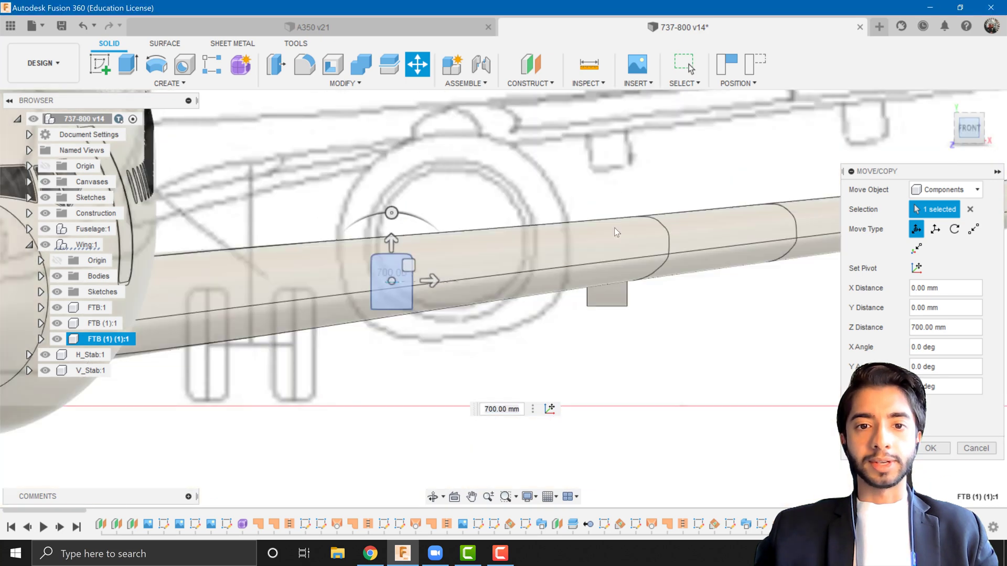
click(989, 130)
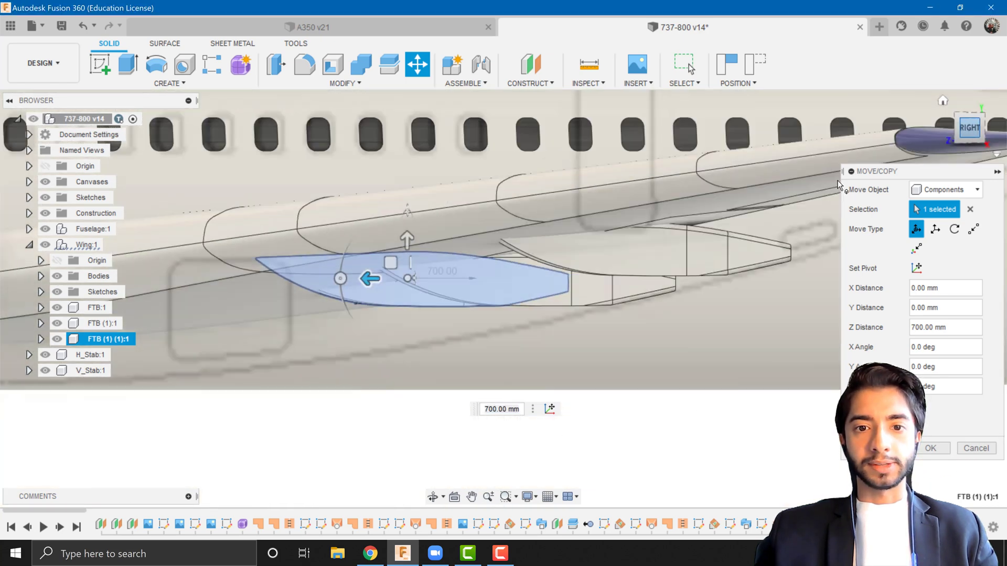
click(991, 134)
click(990, 135)
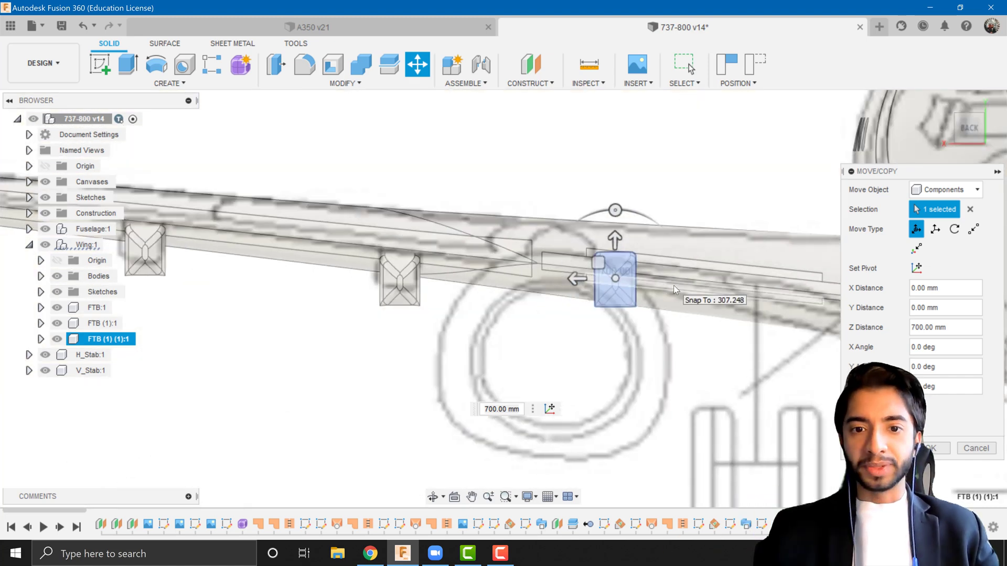
scroll(578, 311, up, 2)
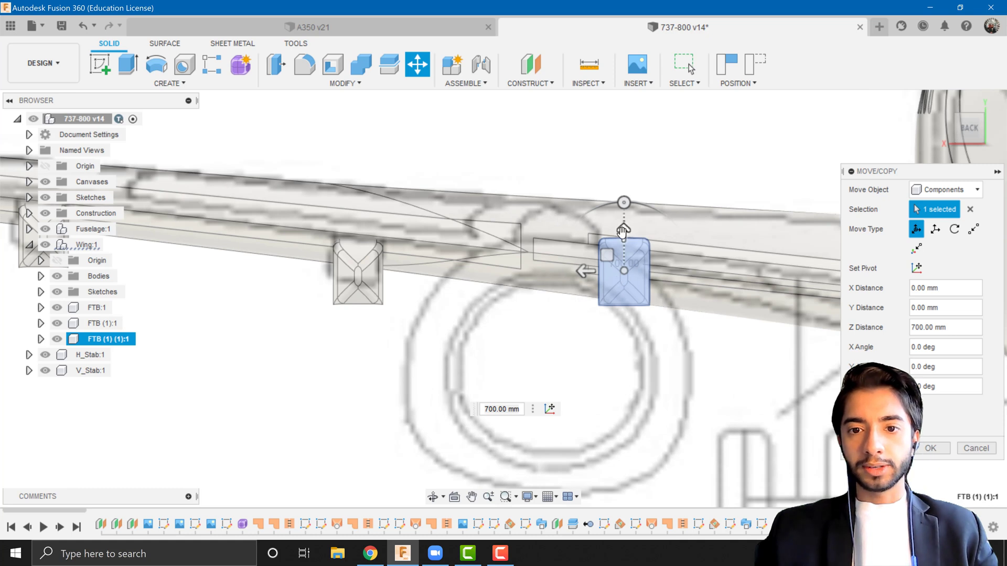
drag(620, 246, 624, 267)
scroll(622, 249, up, 1)
click(930, 448)
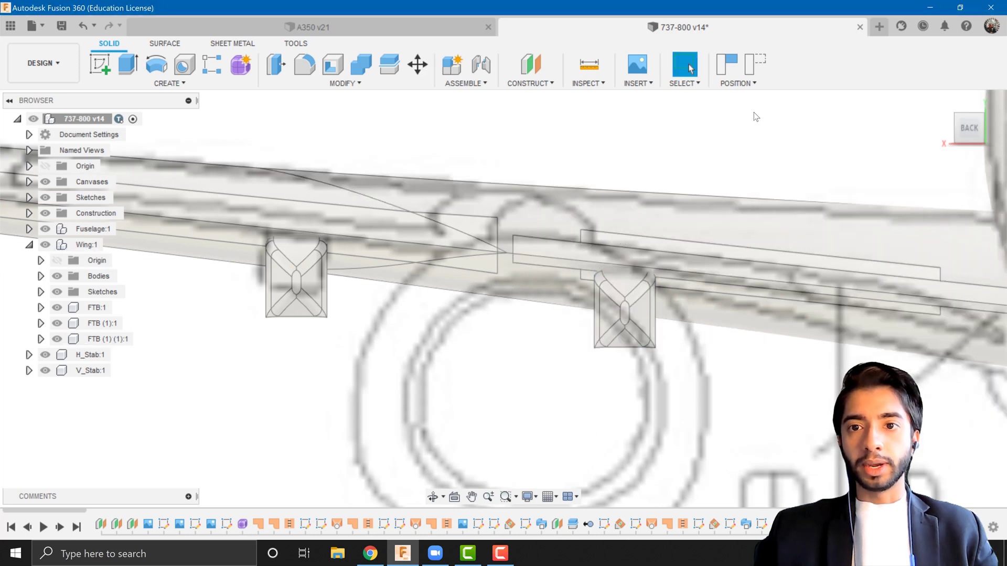
click(724, 66)
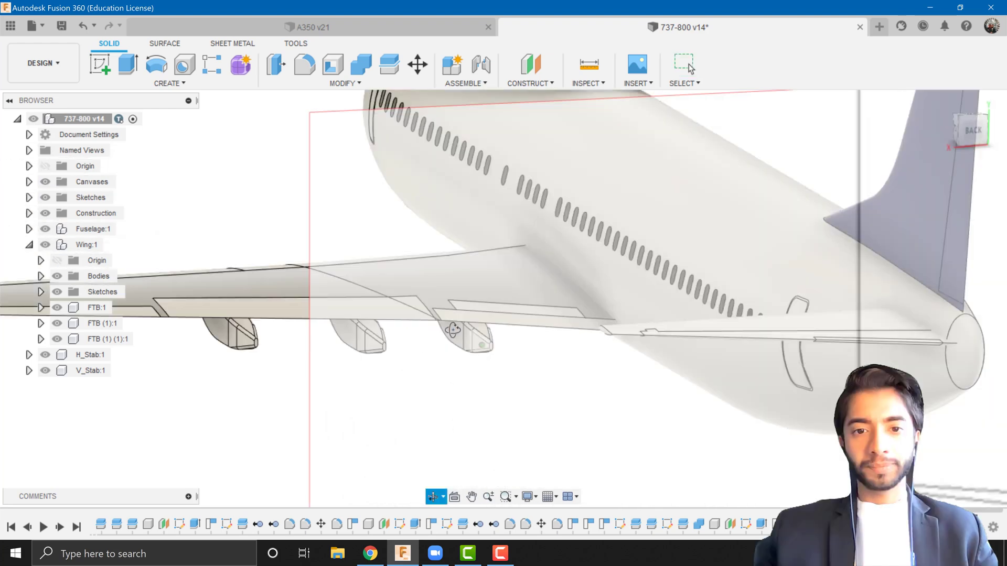
Examine the three fairings under the wing in both the Design and Render workspaces, ending back in Design
shift+middle_drag(471, 357, 495, 355)
middle_drag(662, 355, 944, 346)
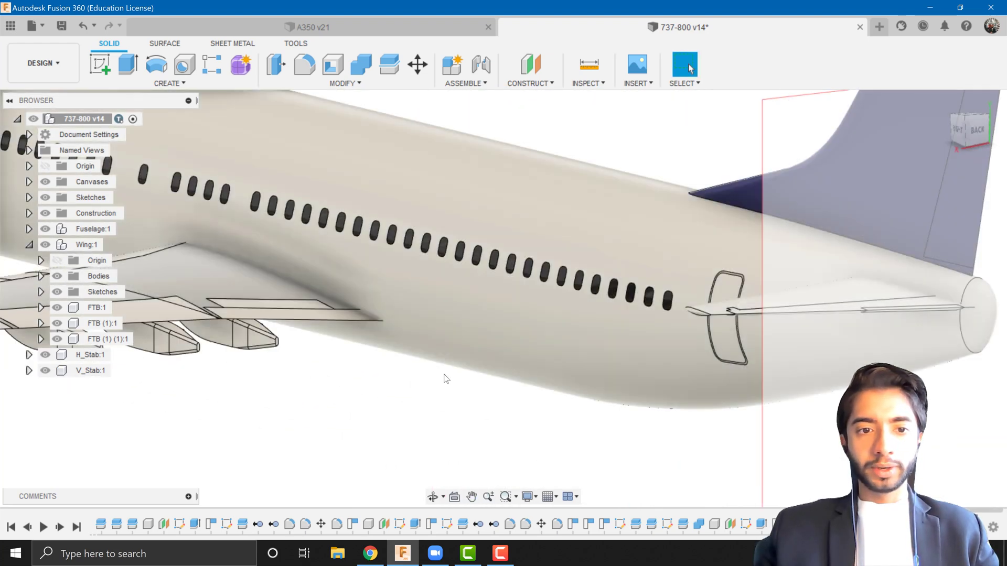
mouse_move(344, 367)
middle_down()
mouse_move(532, 391)
mouse_move(441, 367)
mouse_move(414, 329)
mouse_move(320, 322)
mouse_move(410, 337)
middle_up()
scroll(417, 342, up, 7)
scroll(411, 336, down, 10)
scroll(372, 367, up, 5)
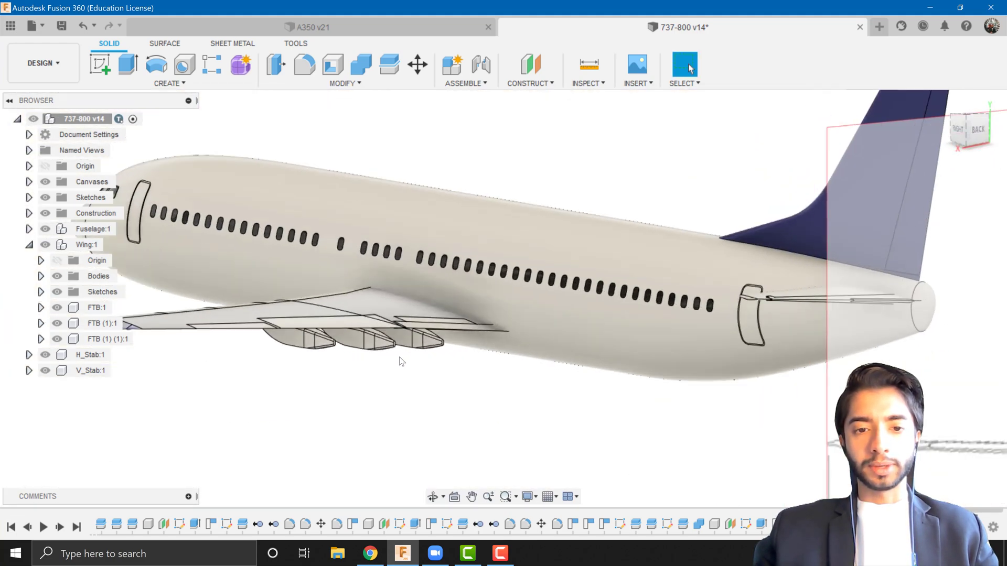
click(31, 68)
click(44, 134)
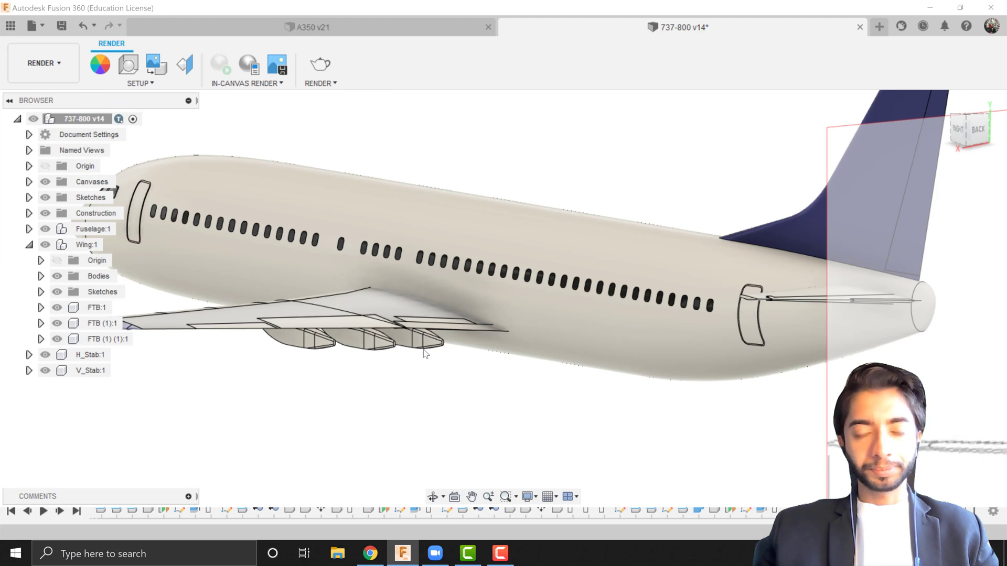
shift+middle_drag(435, 385, 461, 409)
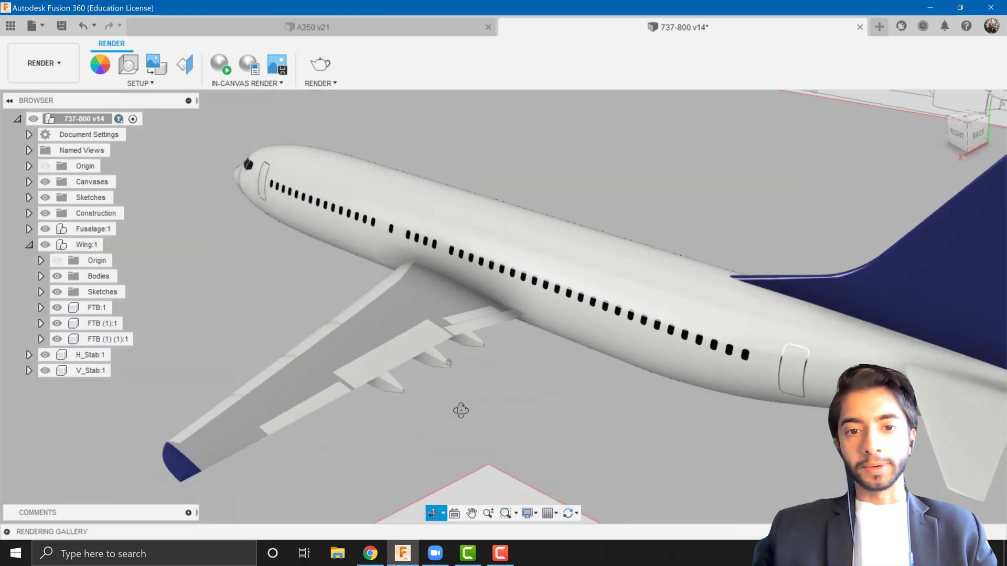
click(57, 73)
click(55, 99)
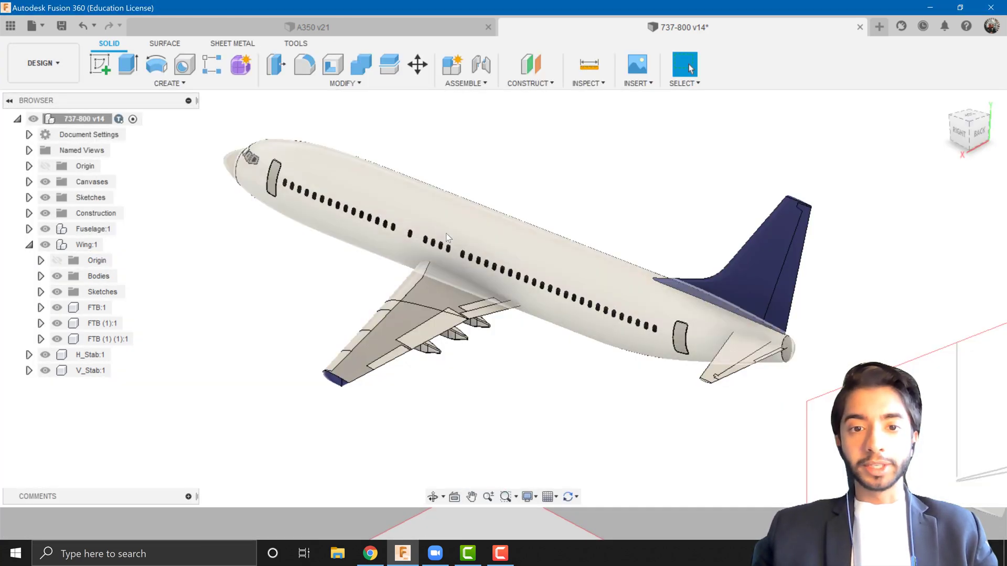
scroll(475, 332, up, 3)
scroll(474, 333, down, 2)
shift+middle_drag(475, 333, 473, 325)
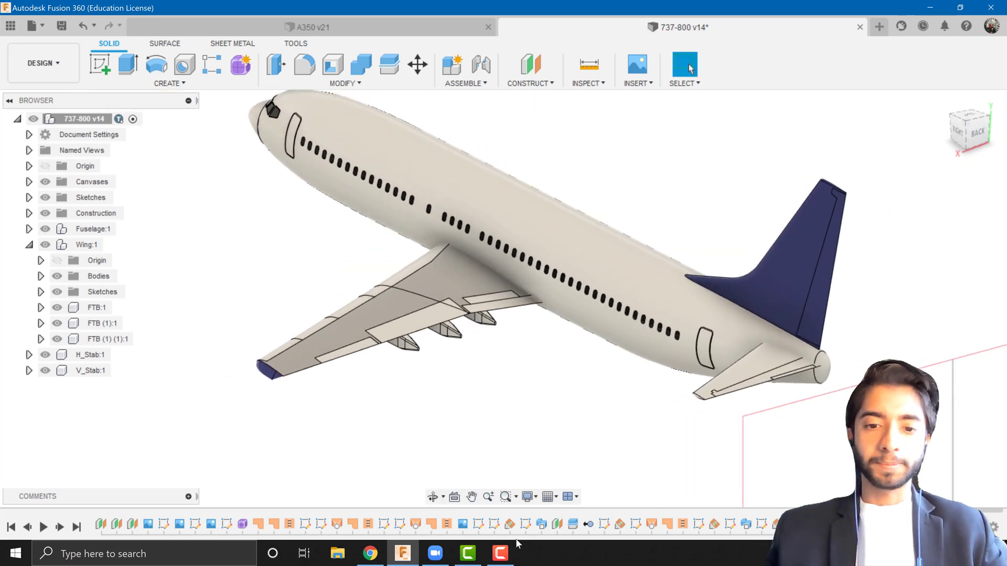
Examine the engine outline on the side-view and front-view canvases beneath the wing
click(950, 126)
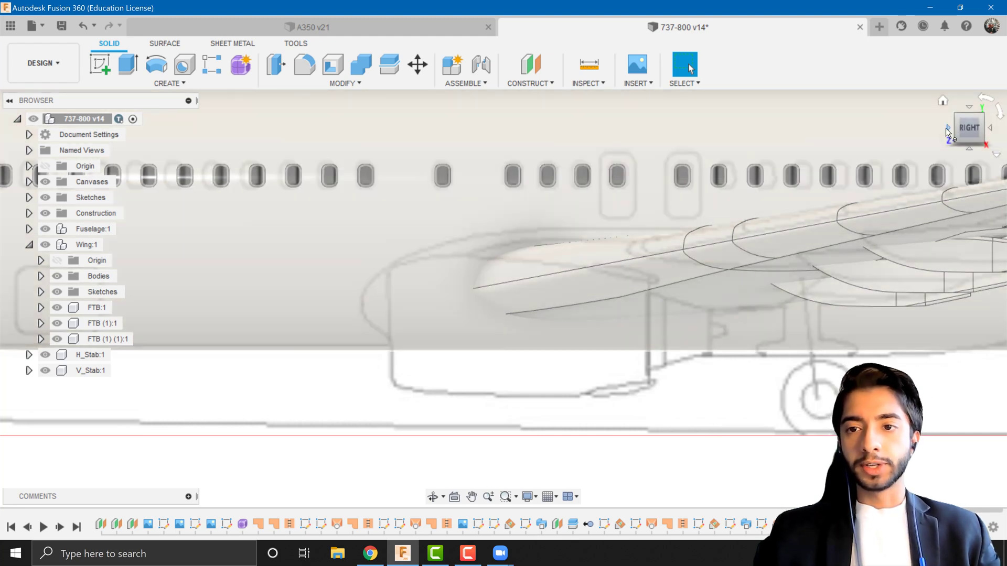
click(947, 127)
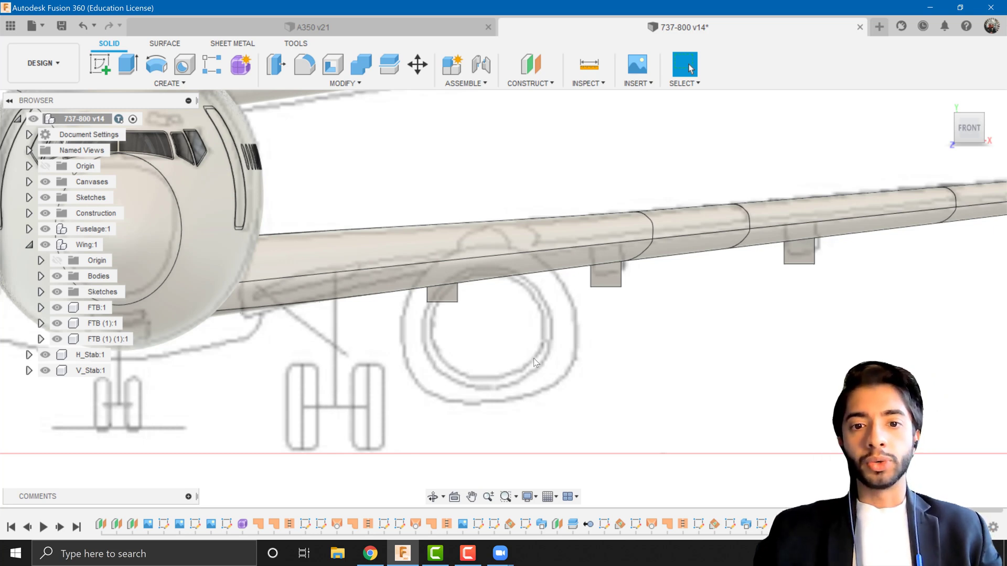
scroll(533, 359, down, 3)
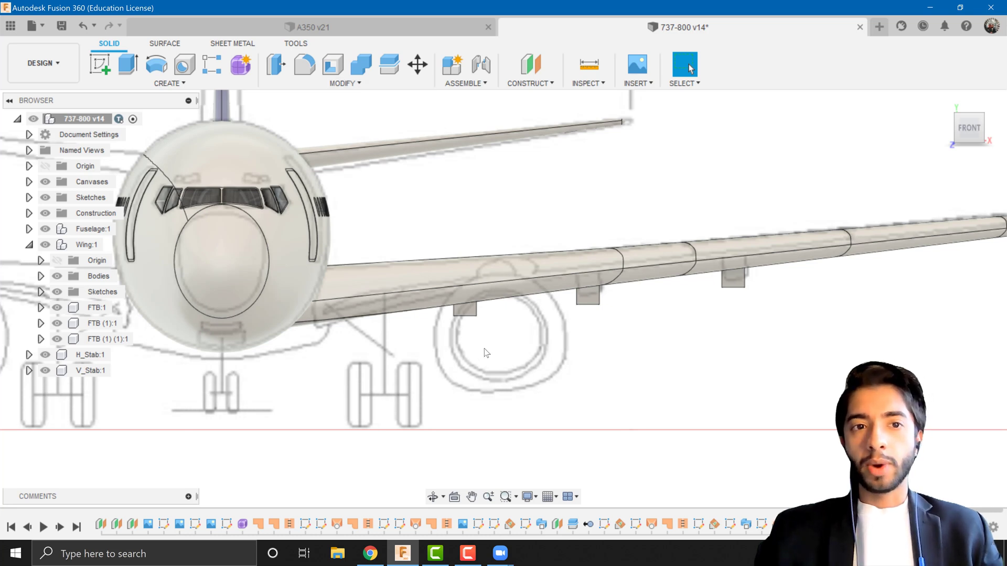
mouse_move(991, 134)
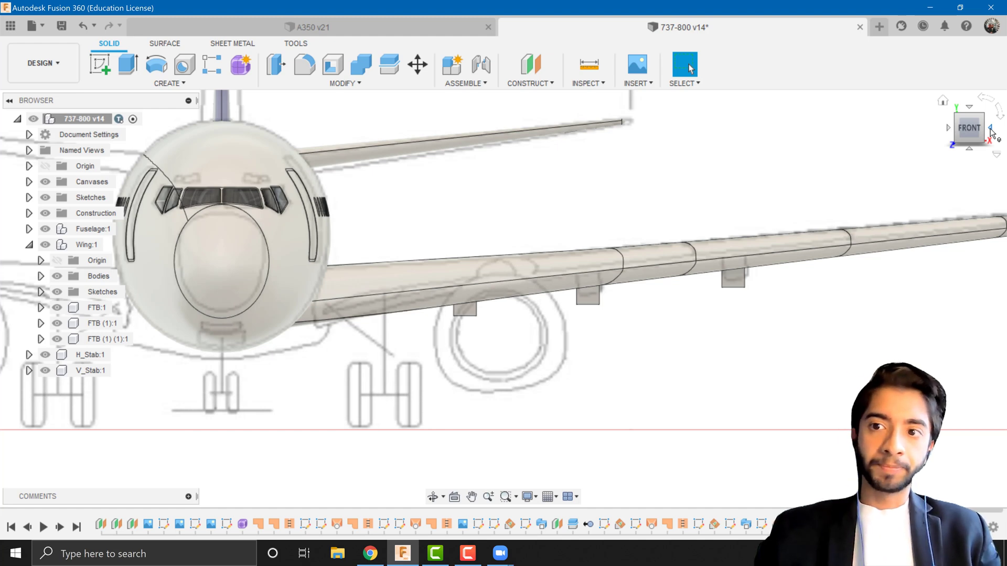
click(990, 129)
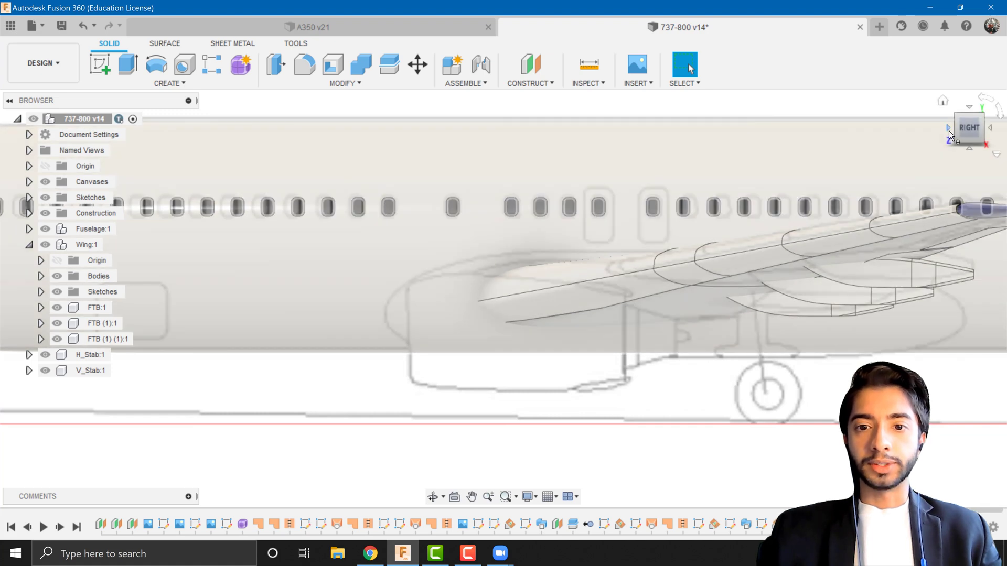
click(949, 131)
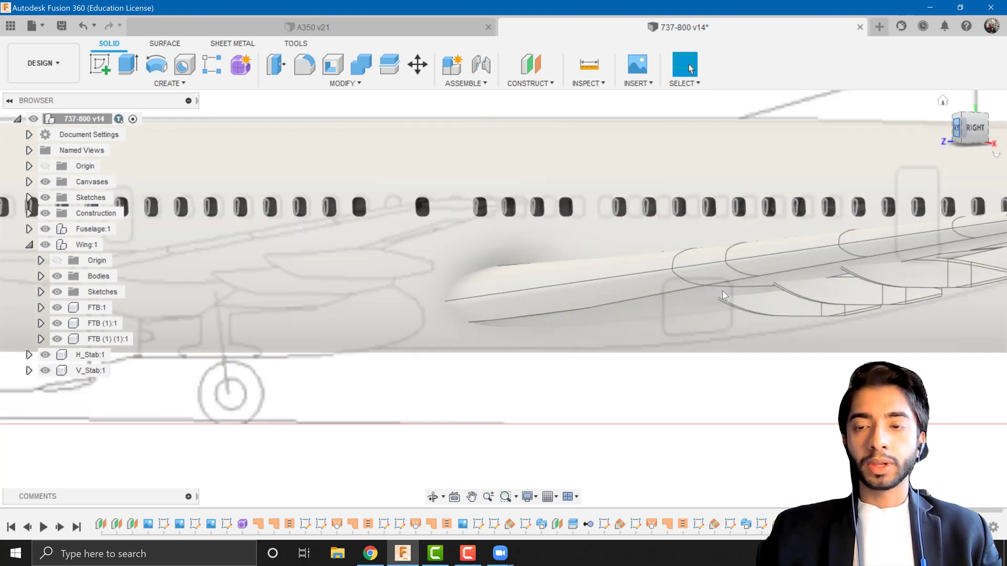
Create a construction plane offset 4900 mm from the YZ plane, through the centre of the engine outline on the front-view canvas
click(539, 64)
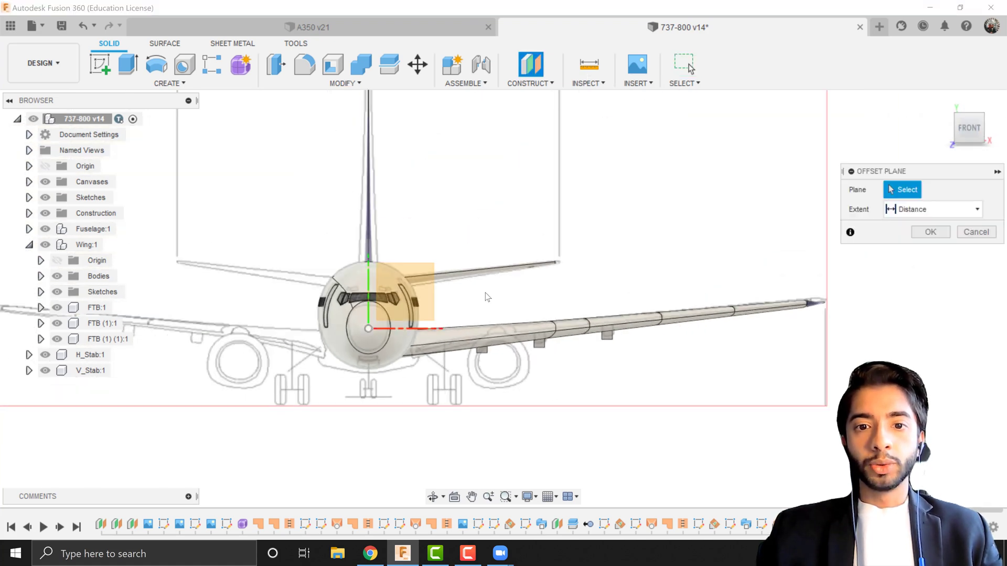
scroll(483, 346, down, 4)
shift+middle_drag(481, 352, 789, 394)
scroll(509, 409, up, 2)
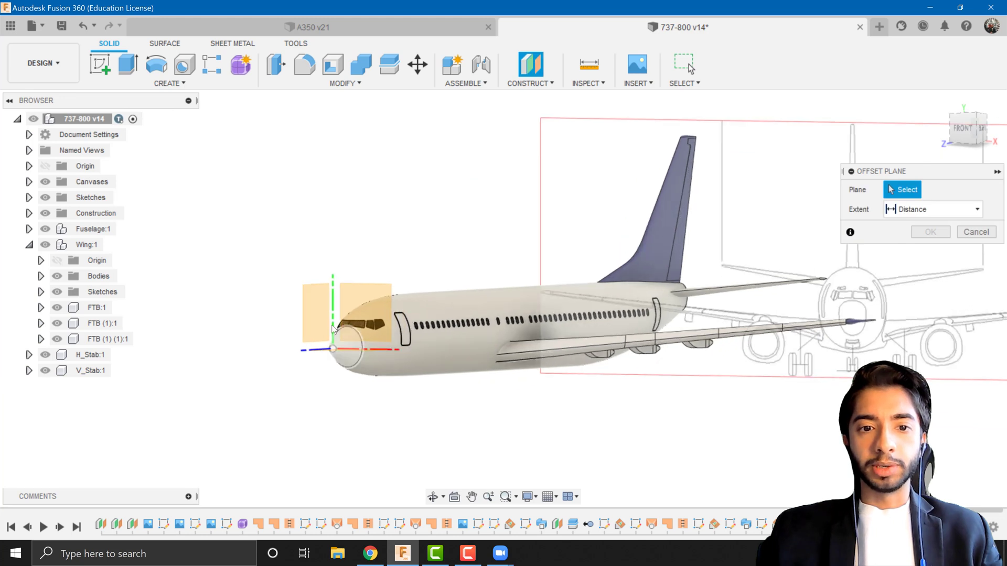
click(317, 314)
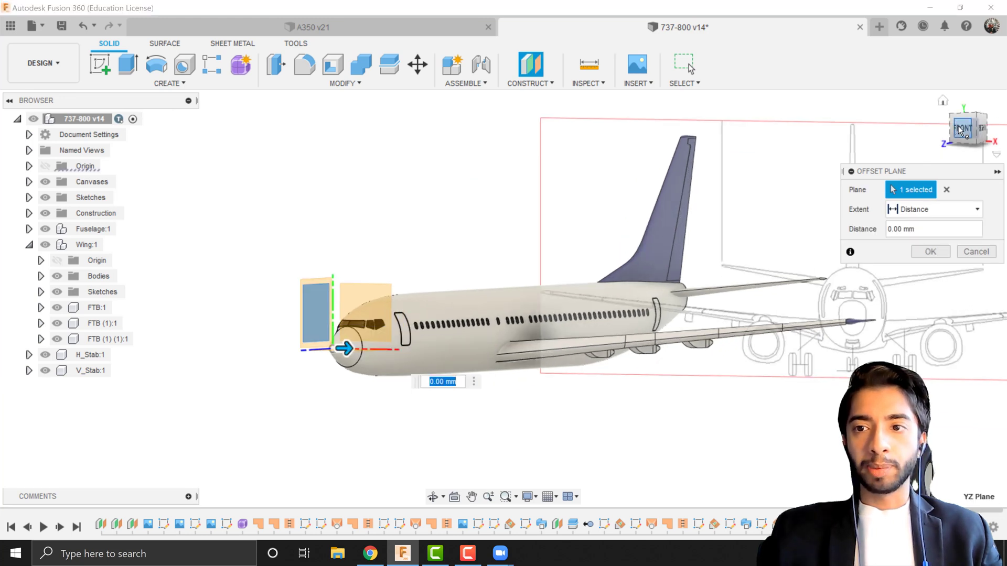
click(961, 127)
drag(427, 358, 575, 362)
scroll(582, 394, up, 2)
middle_drag(582, 395, 428, 321)
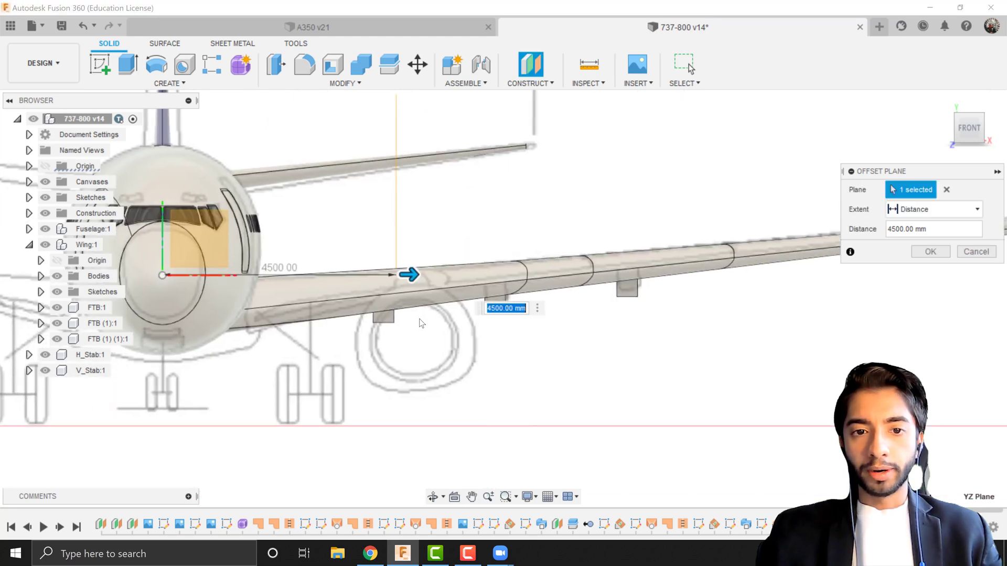
scroll(422, 320, up, 2)
drag(403, 261, 439, 262)
drag(426, 260, 429, 260)
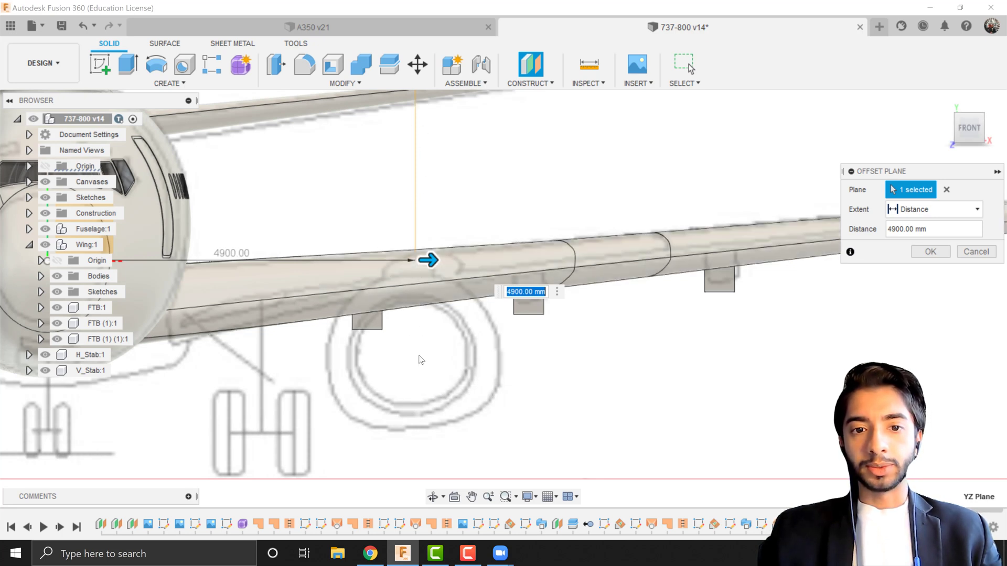
click(920, 253)
Start a sketch on the new offset plane, facing the engine outline on the side-view canvas
scroll(538, 386, down, 6)
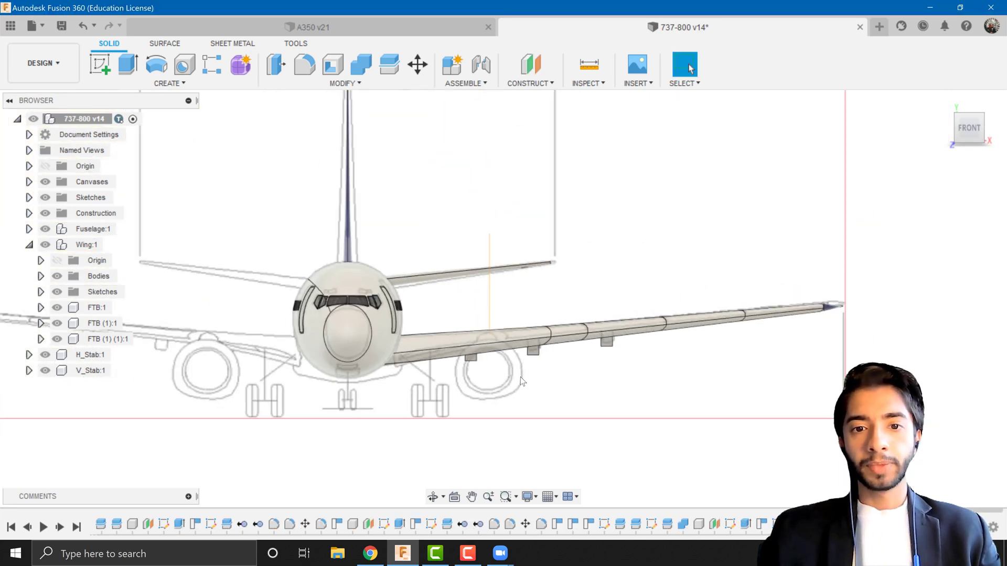
shift+middle_drag(520, 376, 869, 322)
click(100, 64)
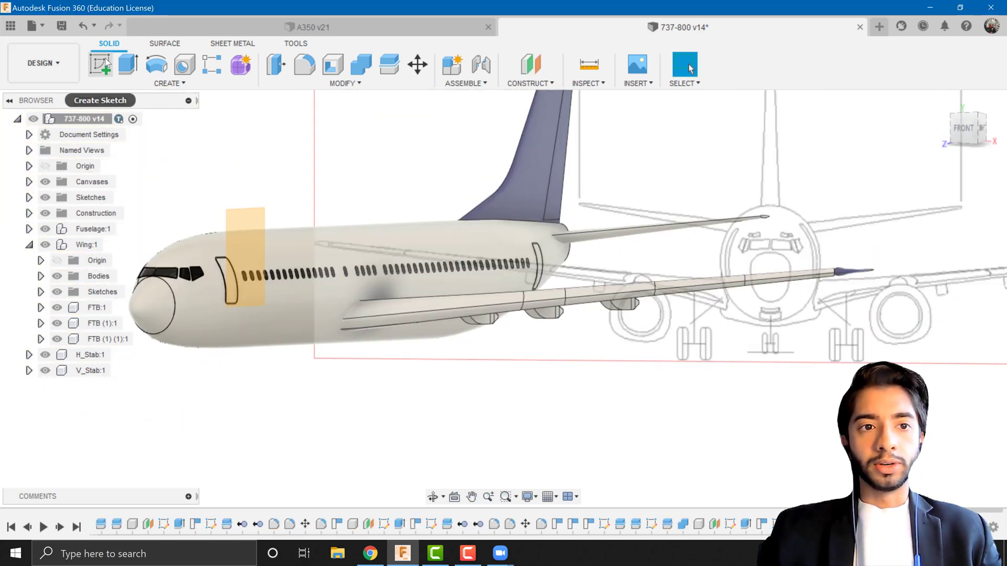
click(241, 236)
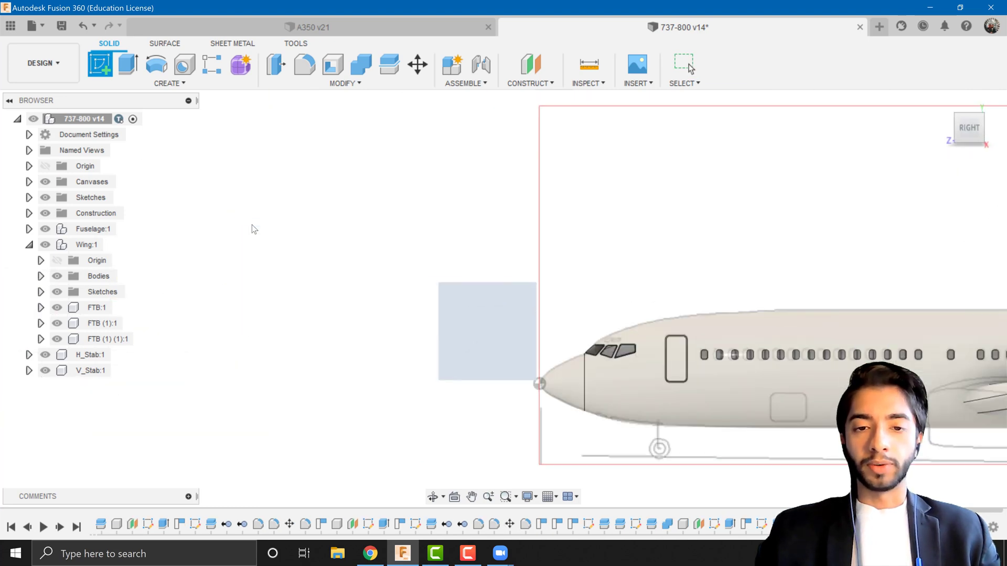
middle_drag(656, 211, 129, 127)
scroll(359, 279, up, 8)
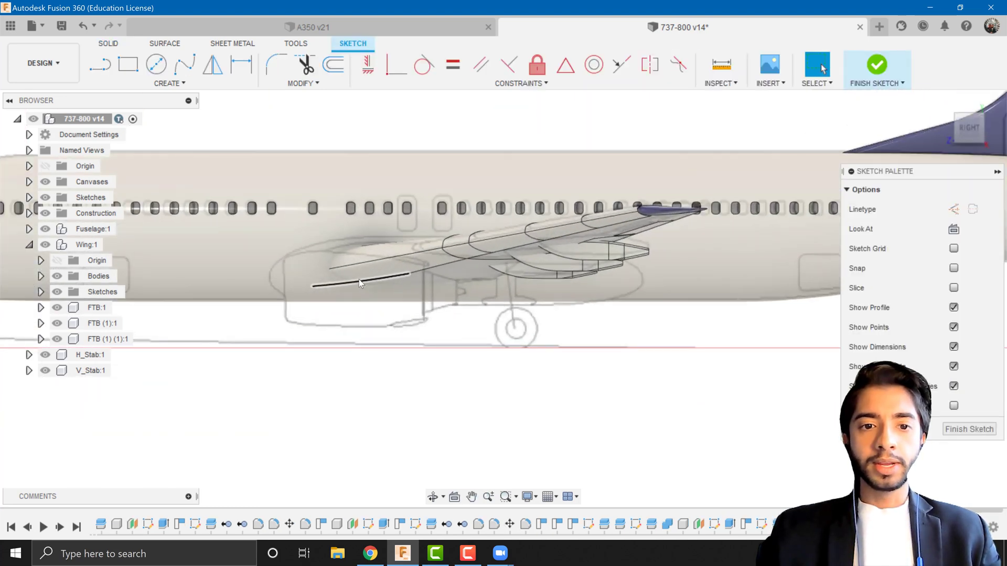
middle_drag(341, 286, 414, 310)
scroll(418, 309, up, 2)
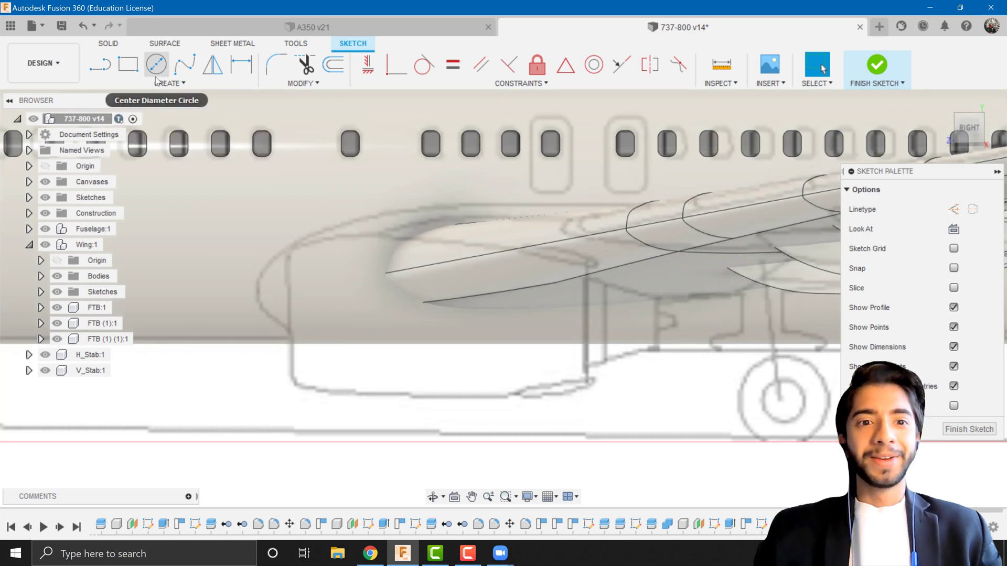
click(102, 67)
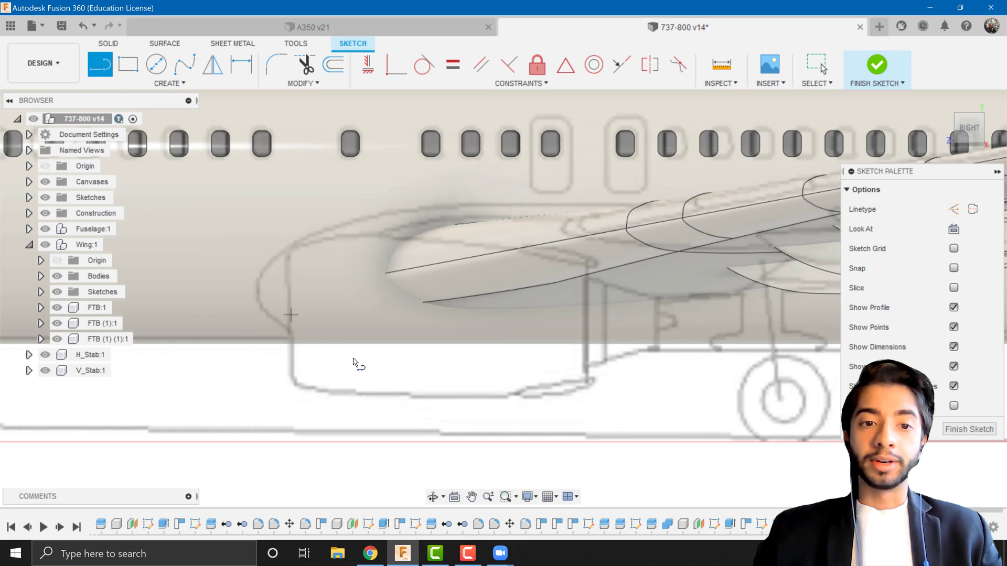
click(289, 258)
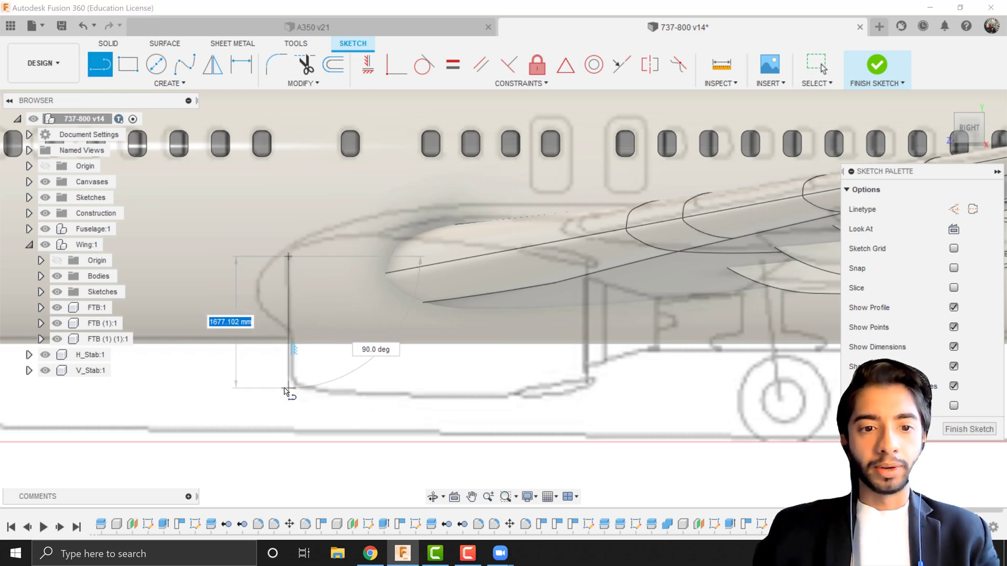
click(289, 388)
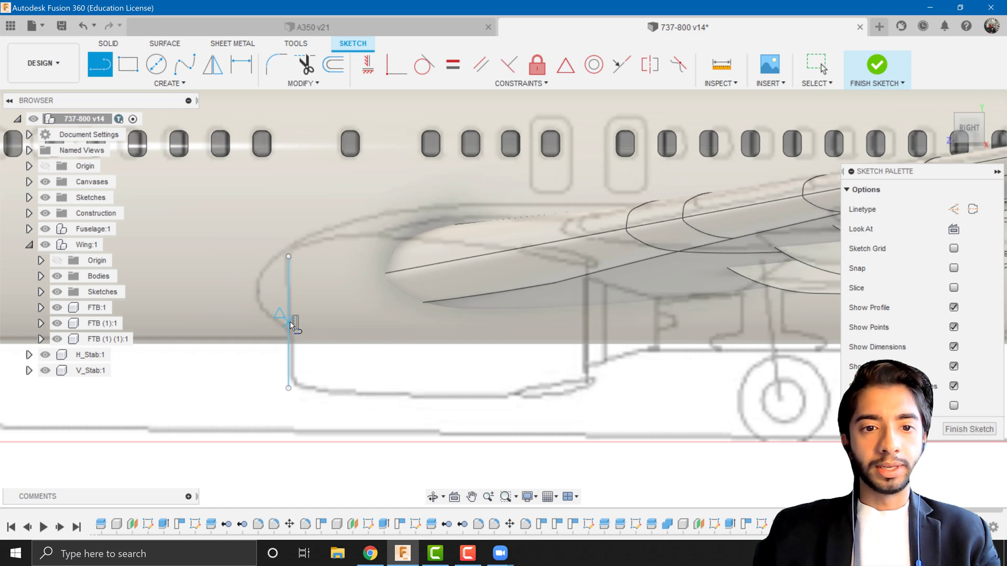
key(Escape)
key(ctrl+z)
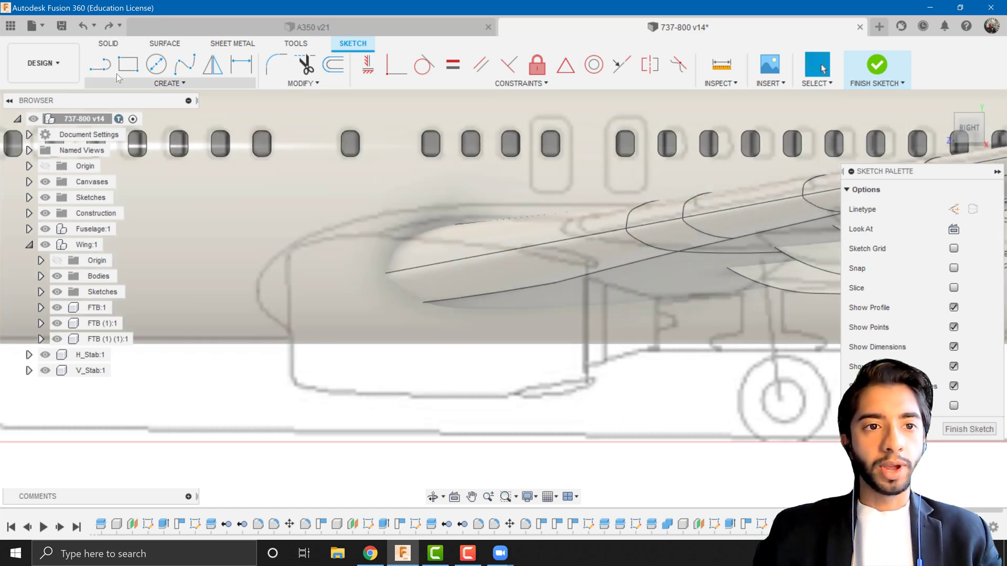
Sketch a vertical reference line across the full height of the engine nacelle outline, just behind its front edge
click(107, 69)
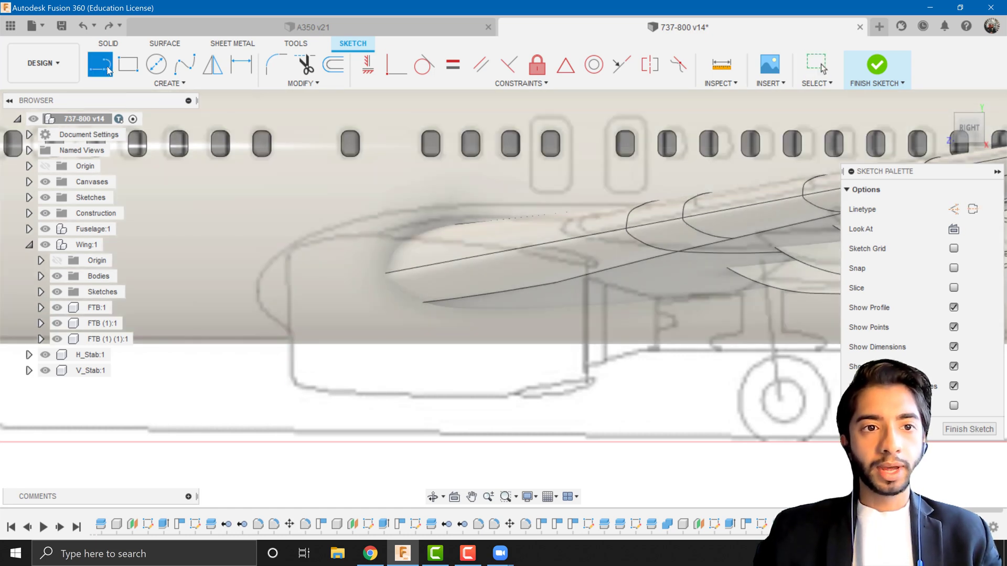
click(360, 236)
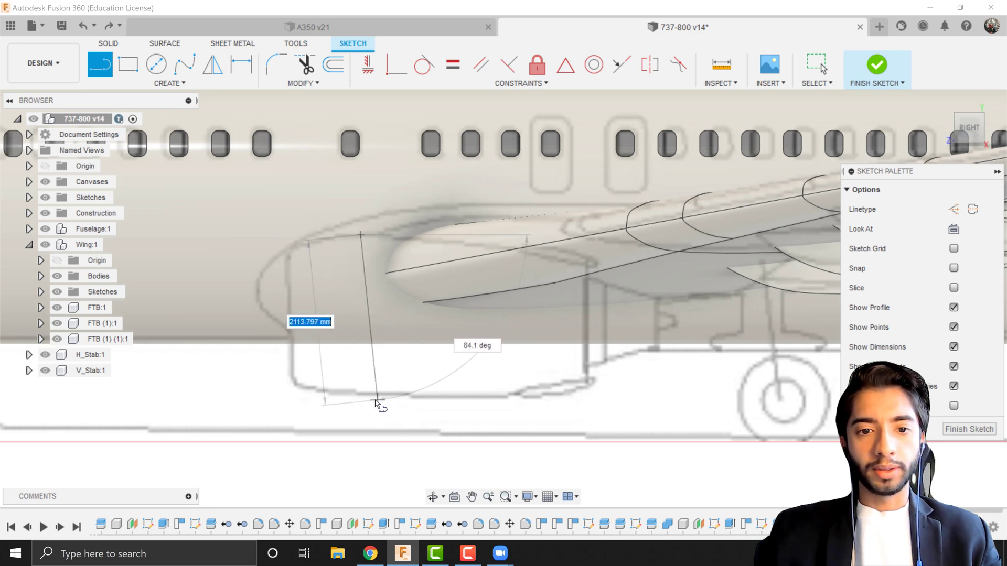
click(361, 402)
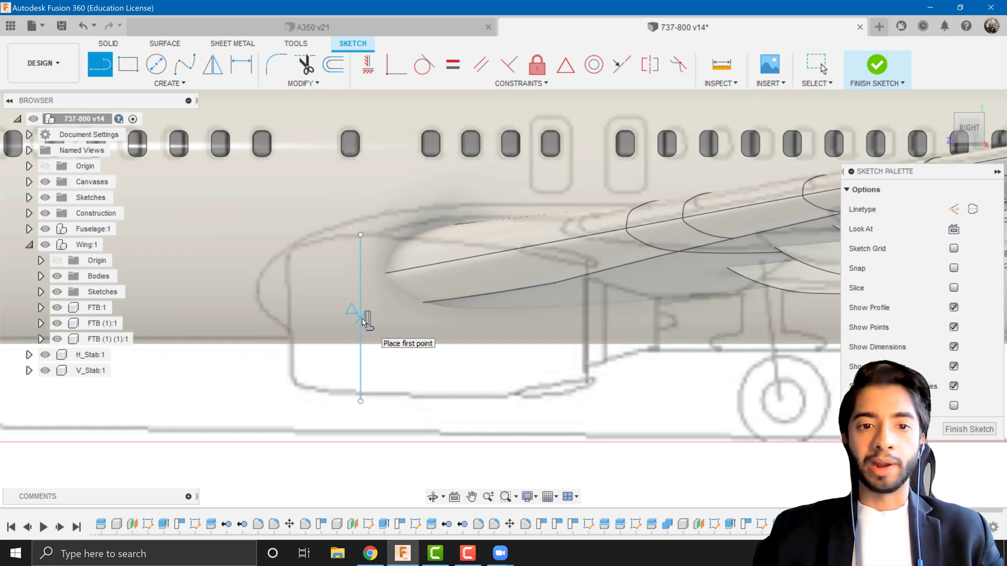
Sketch a horizontal centreline about 5315 mm long from the nacelle's front edge through the vertical line's midpoint, and nudge it slightly down
click(289, 317)
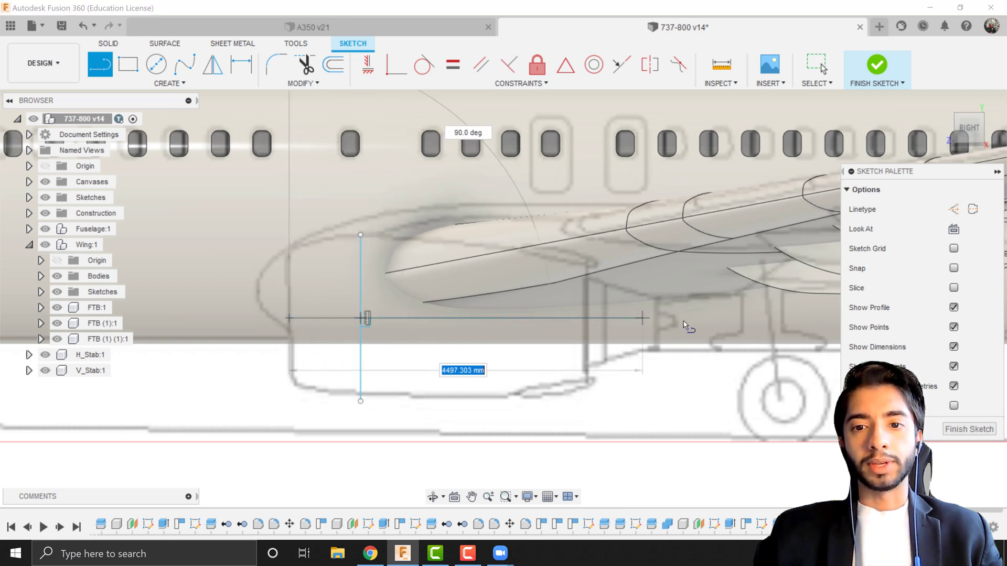
double_click(706, 317)
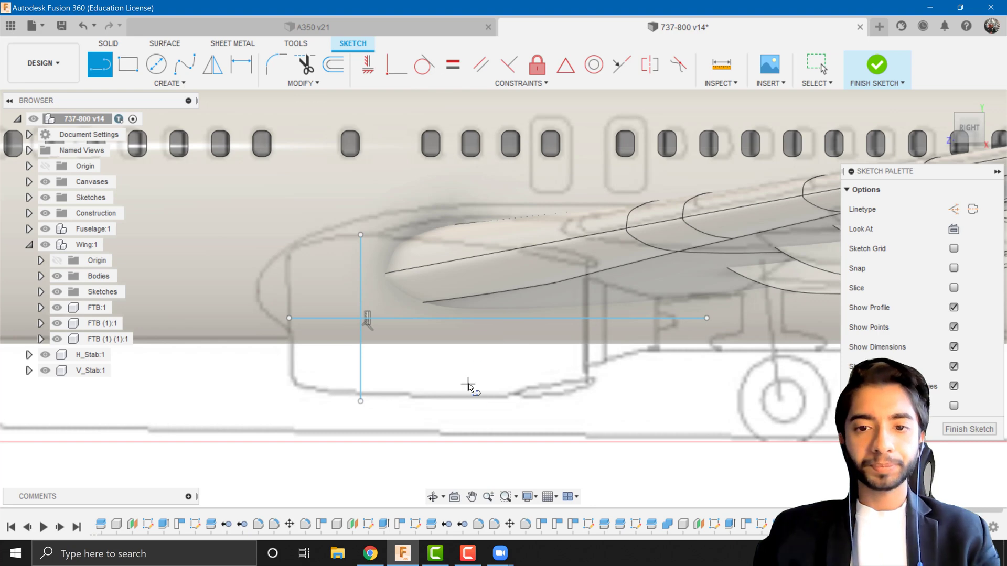
key(Escape)
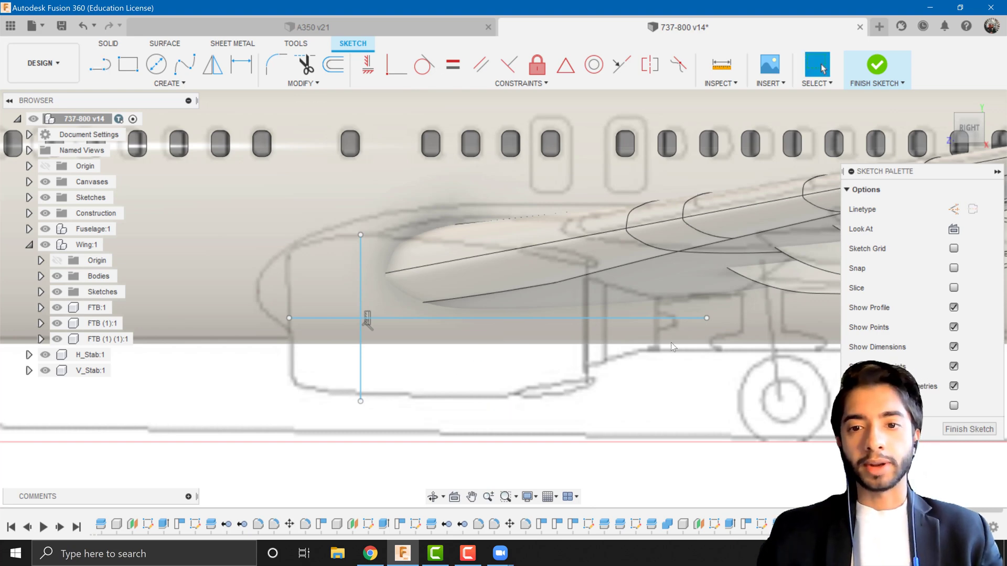
scroll(659, 327, up, 4)
scroll(675, 321, down, 3)
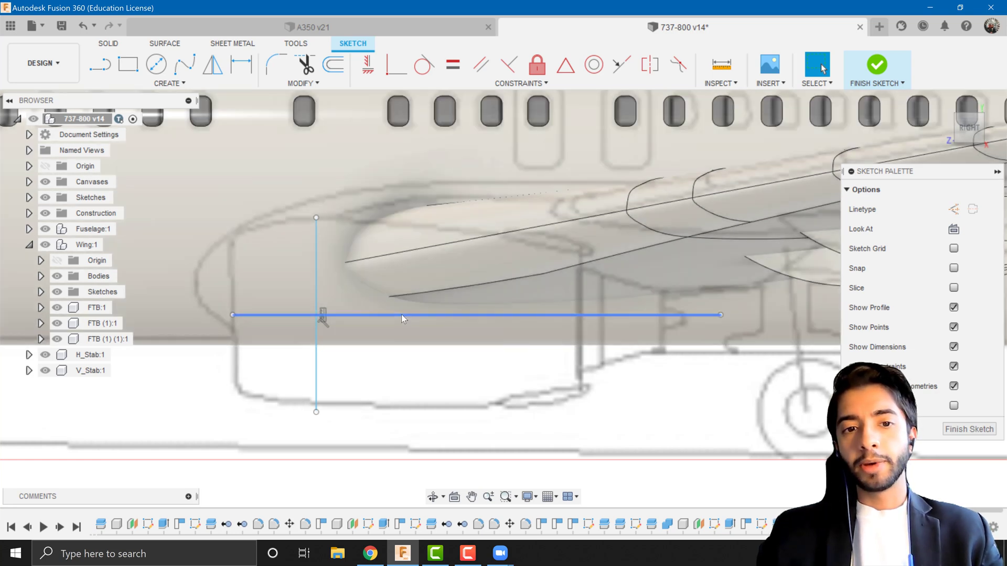
drag(402, 316, 402, 319)
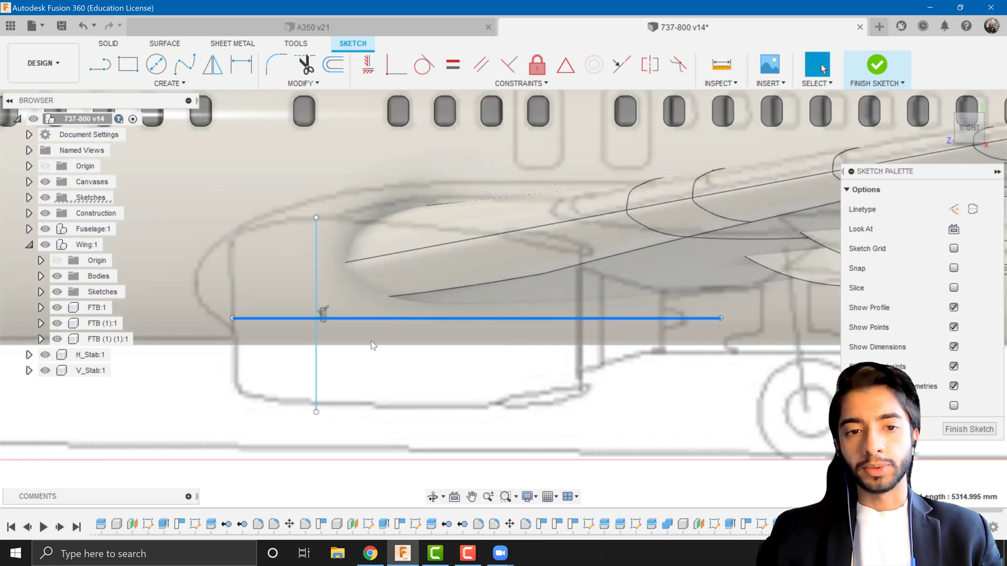
key(Escape)
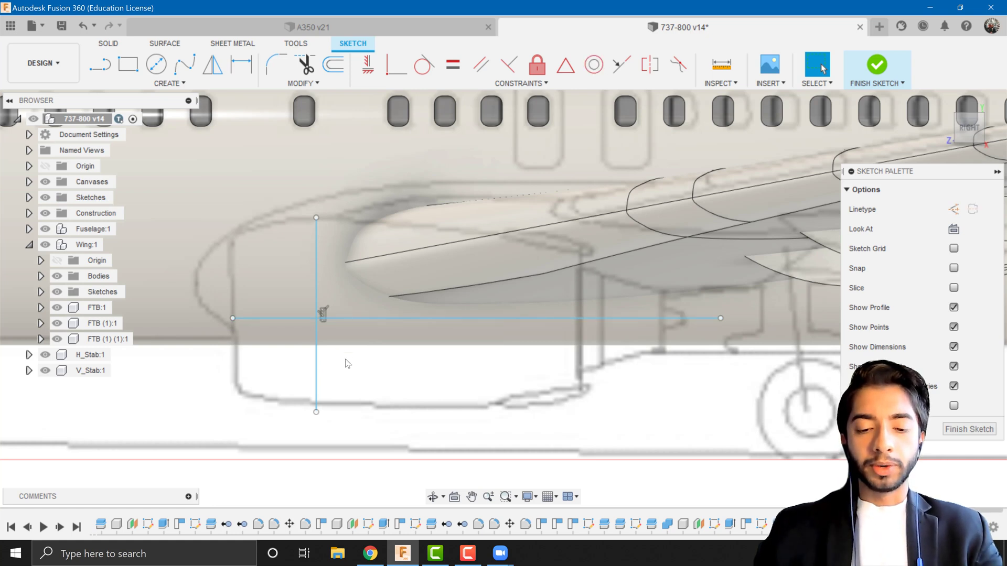
Trim away both halves of the vertical reference line, leaving only the horizontal centreline
key(t)
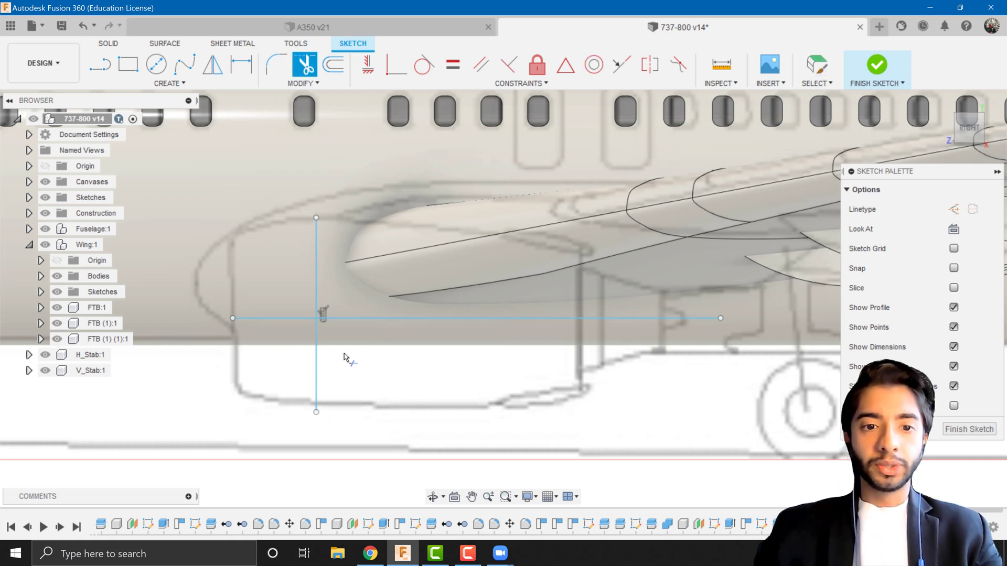
click(315, 370)
click(317, 277)
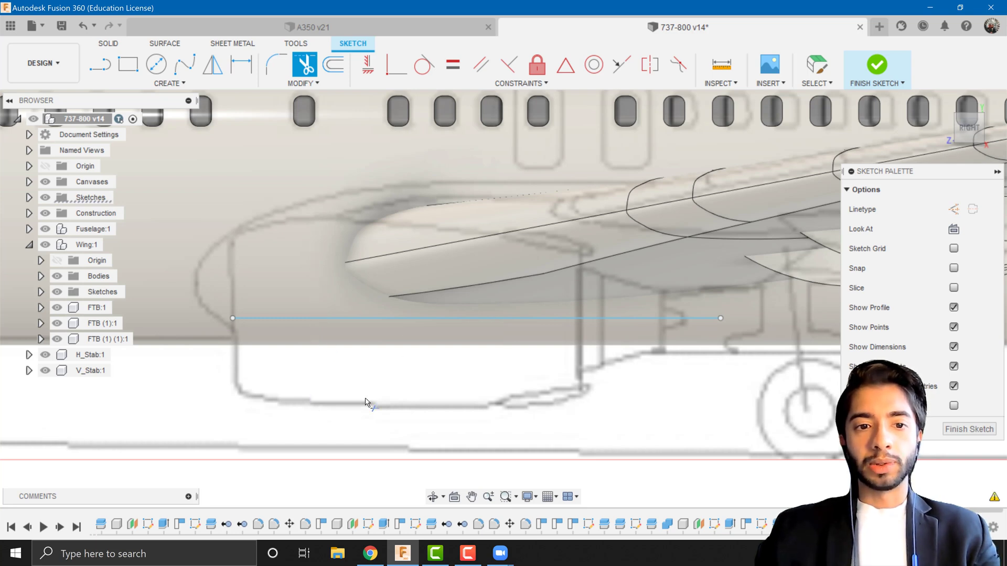
key(Escape)
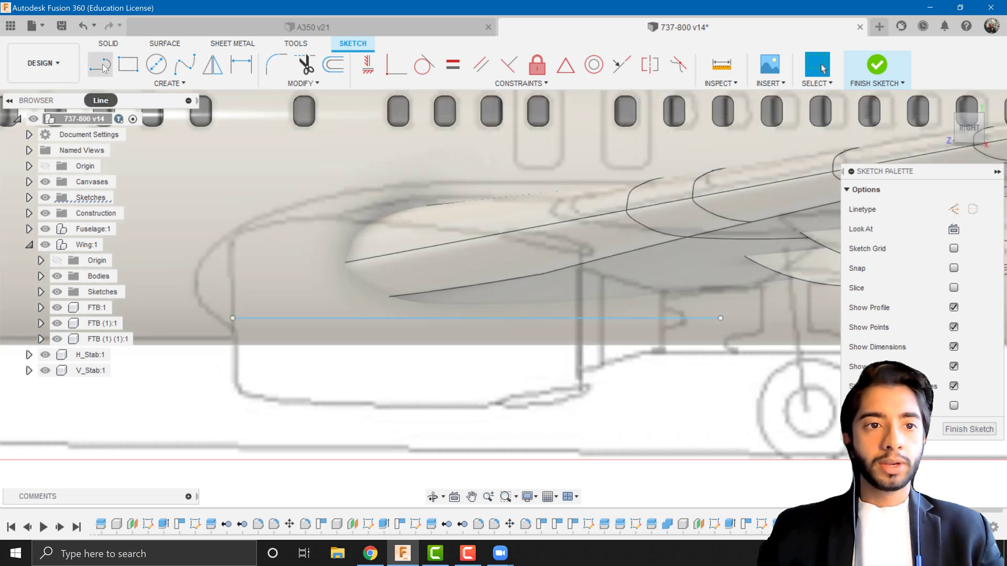
Sketch a vertical line about 844 mm long from the centreline's front end up to the nacelle's upper outline
click(103, 66)
click(232, 318)
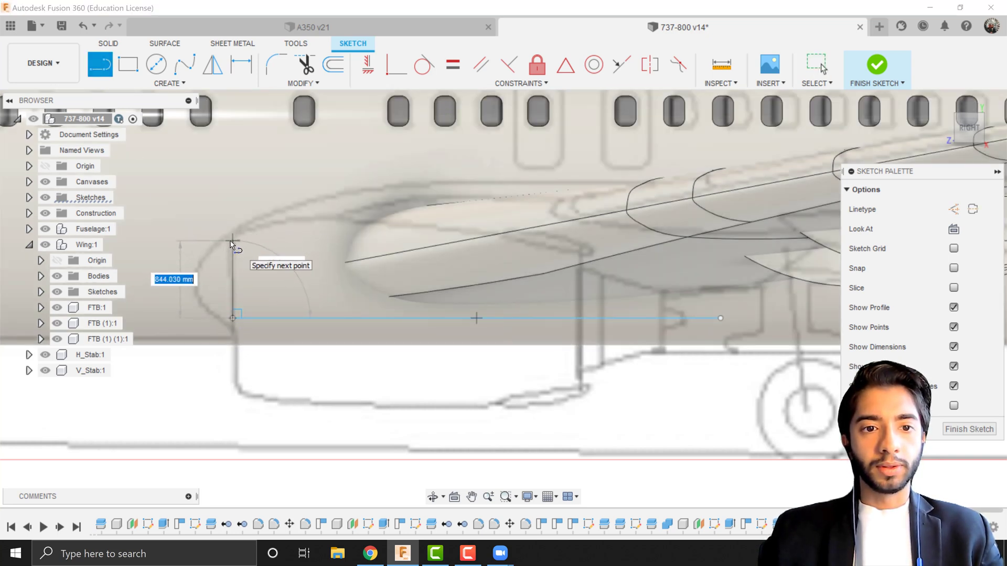
click(233, 241)
Draw a seven-point control point spline along the nacelle's upper outline, from the vertical line's upper end to the nacelle's rear edge
click(166, 87)
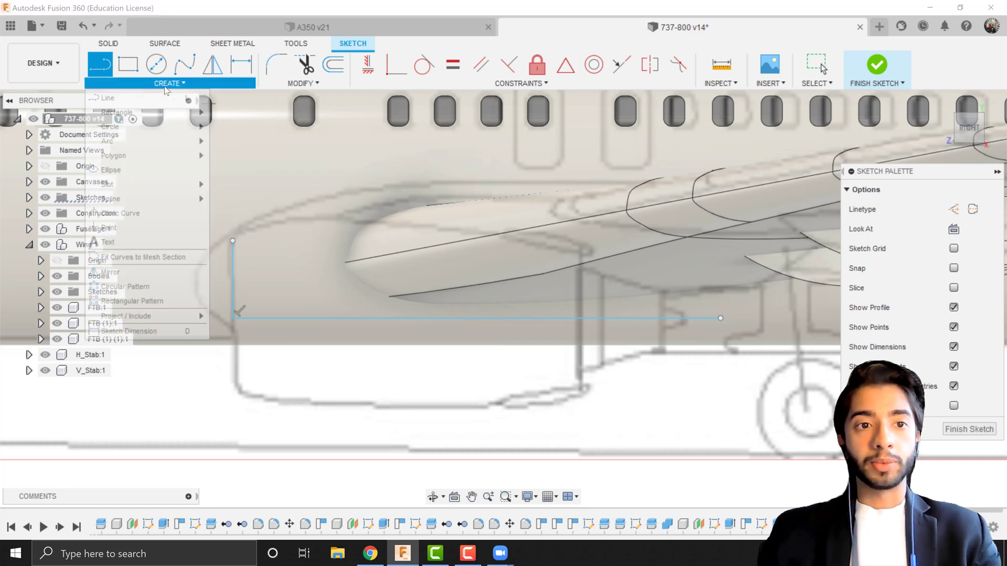
mouse_move(143, 197)
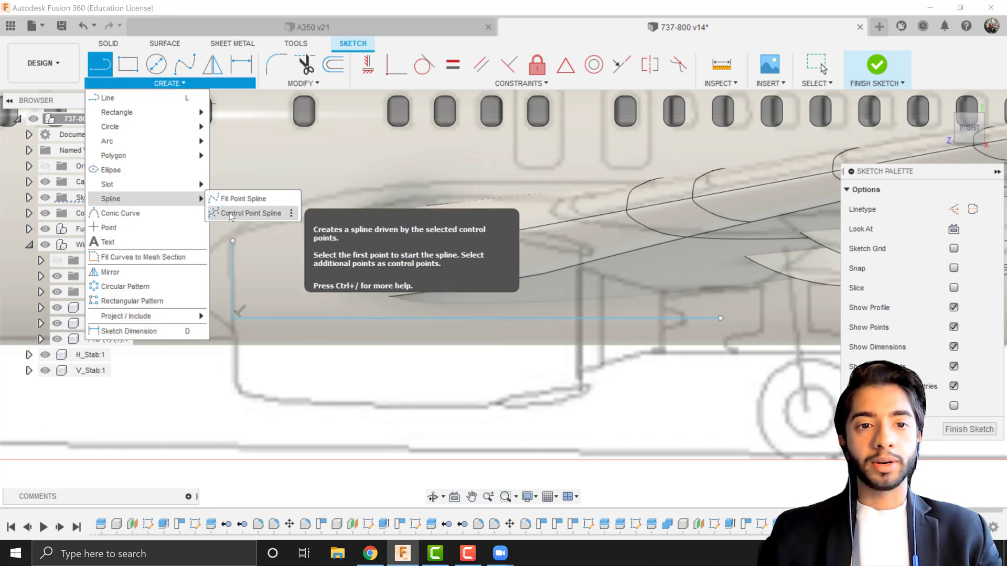
click(229, 213)
scroll(243, 236, up, 5)
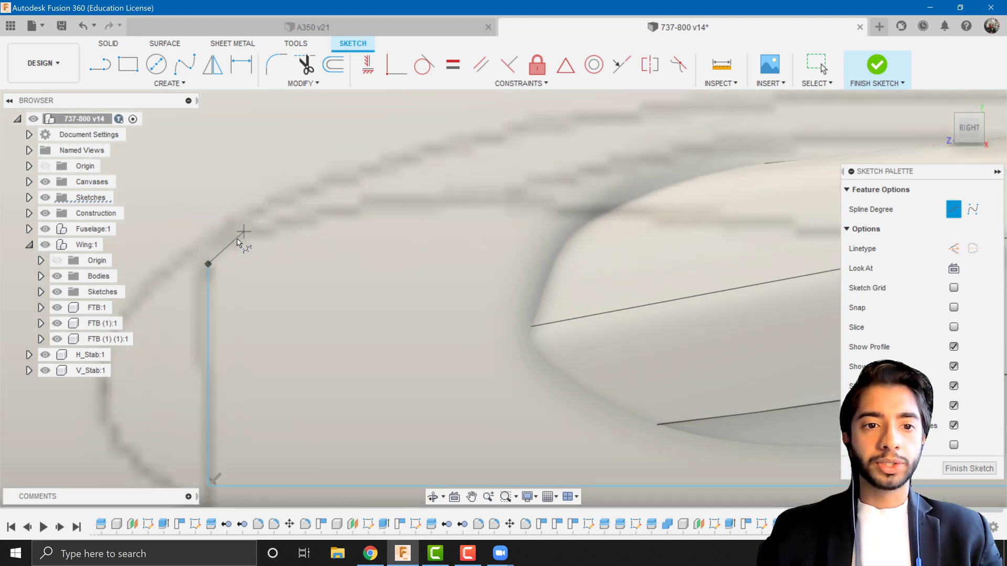
click(225, 243)
click(295, 218)
click(368, 201)
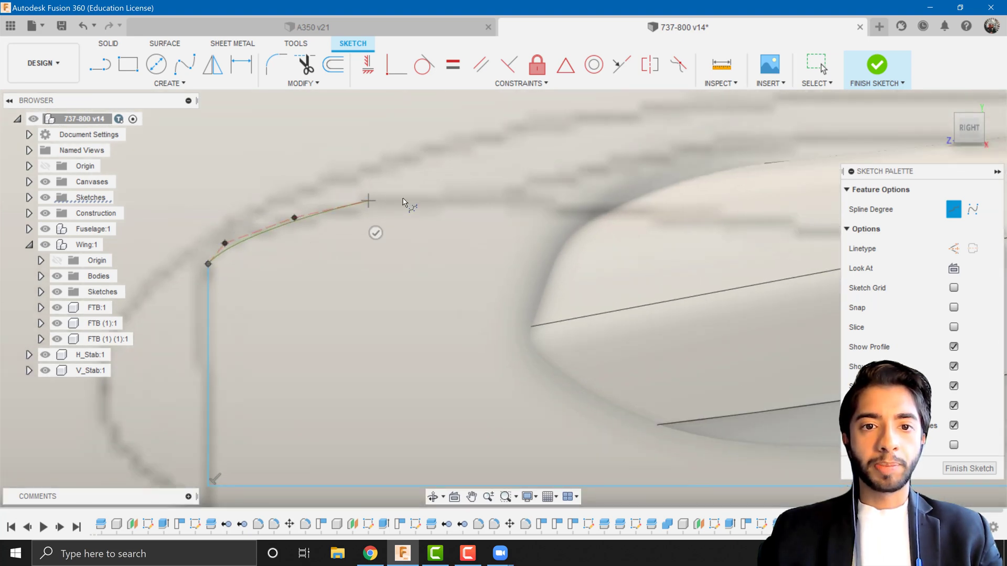
click(459, 197)
scroll(367, 158, down, 3)
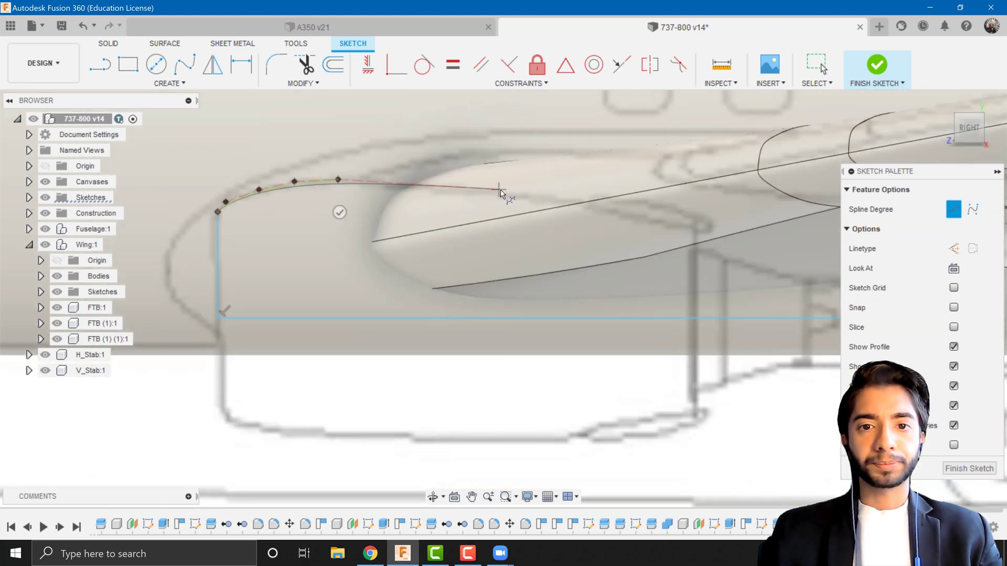
middle_drag(661, 219, 491, 221)
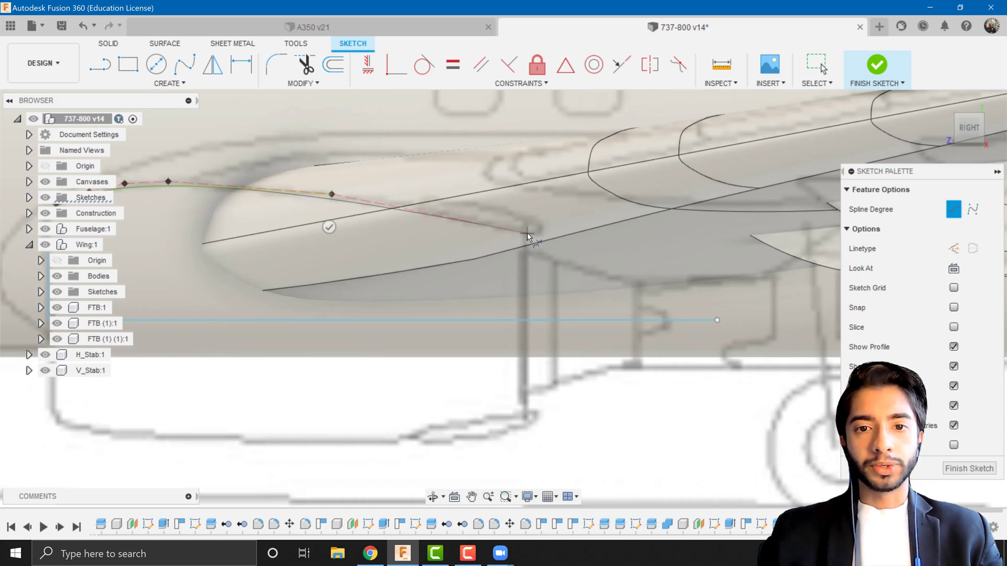
double_click(527, 233)
key(Escape)
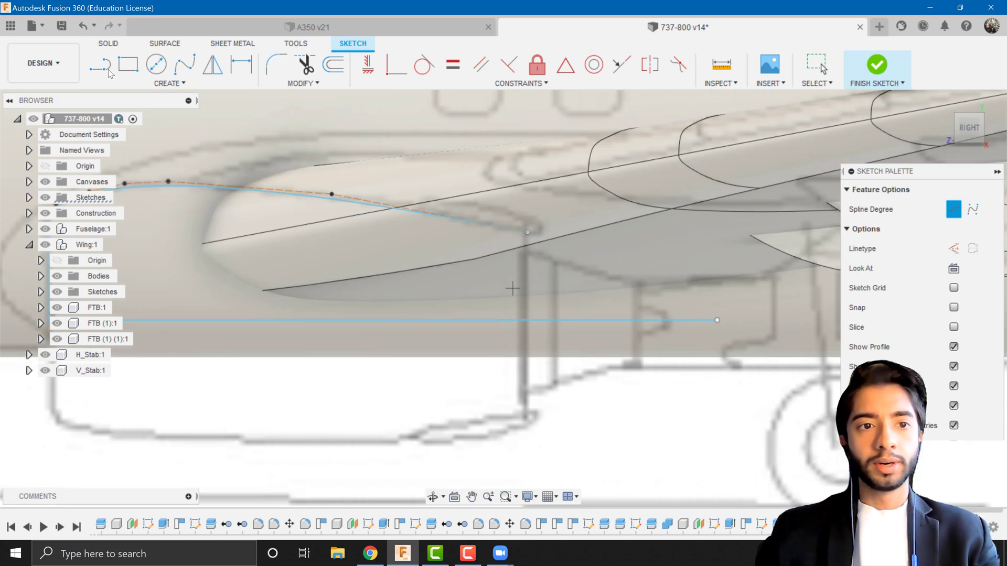
Close the nacelle profile with a vertical line from the spline's rear end down to the centreline, and finish the sketch
click(103, 70)
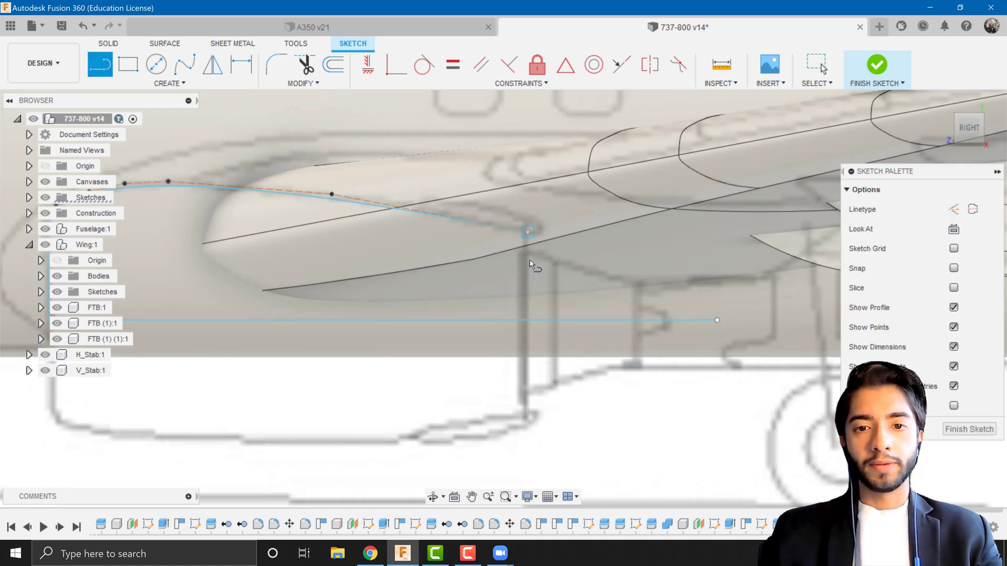
click(527, 232)
click(527, 320)
key(Escape)
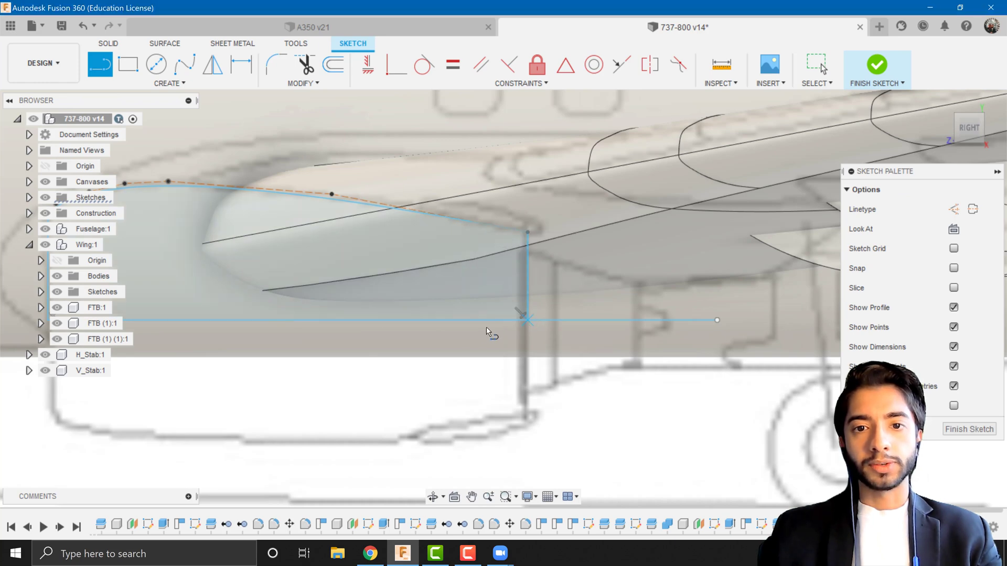
scroll(476, 331, down, 4)
scroll(355, 291, up, 3)
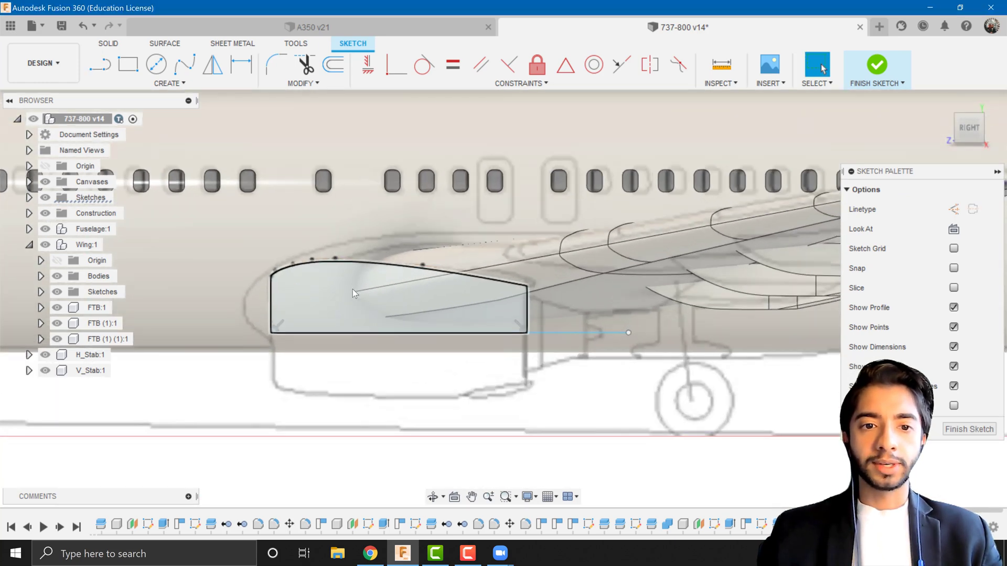
click(353, 288)
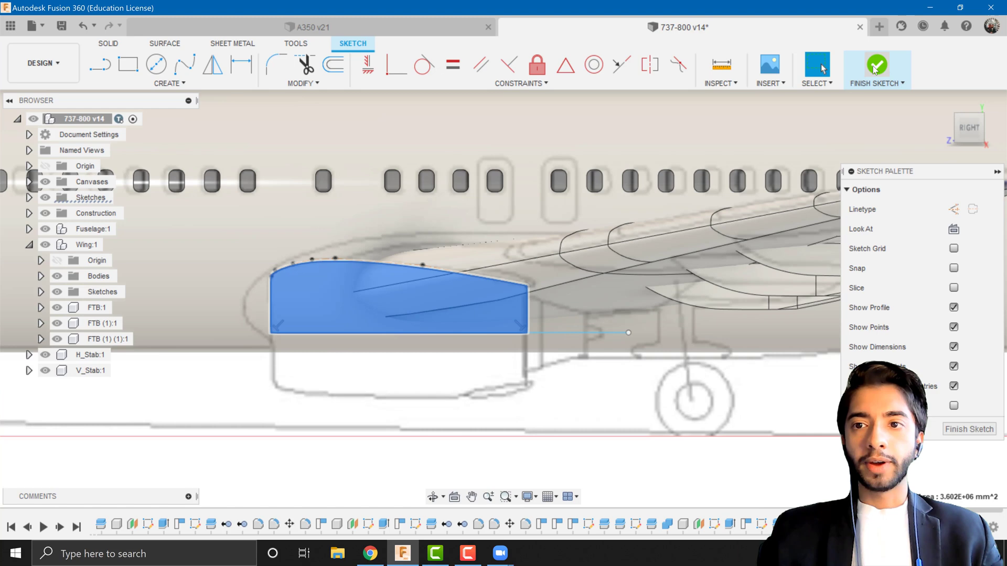
click(877, 64)
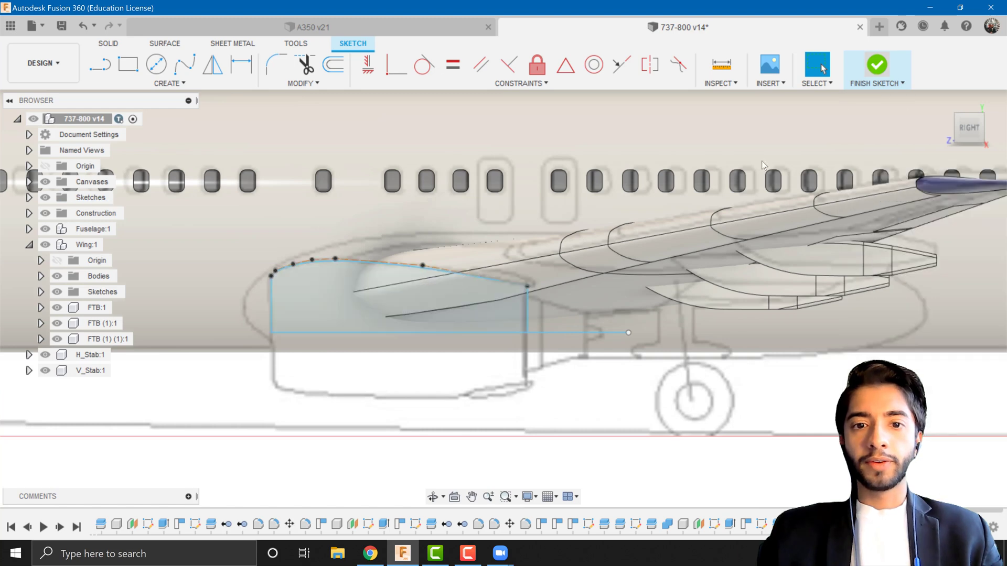
Set up a 360-degree Revolve of the closed nacelle profile about the horizontal centreline
click(157, 68)
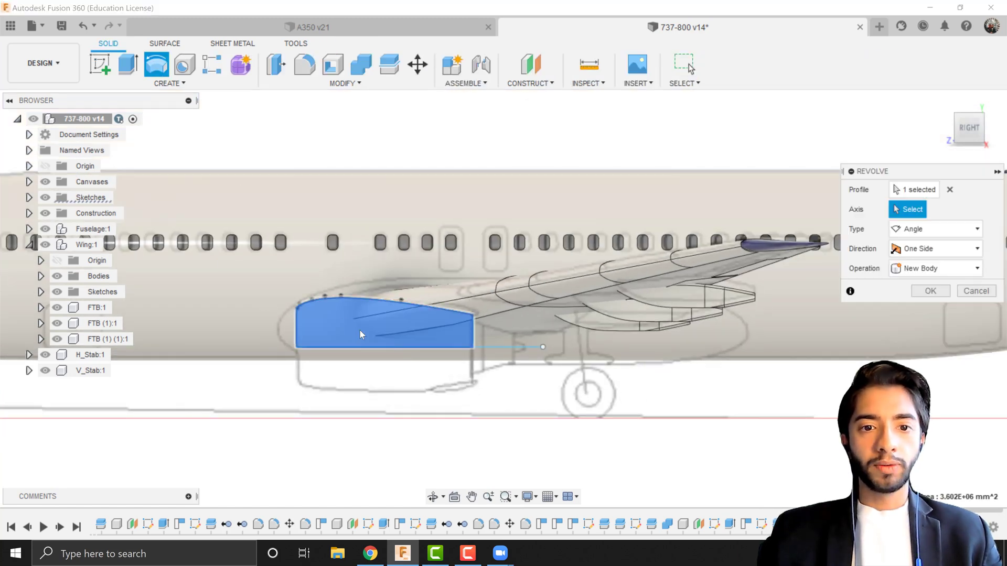
scroll(392, 320, up, 2)
scroll(346, 326, up, 2)
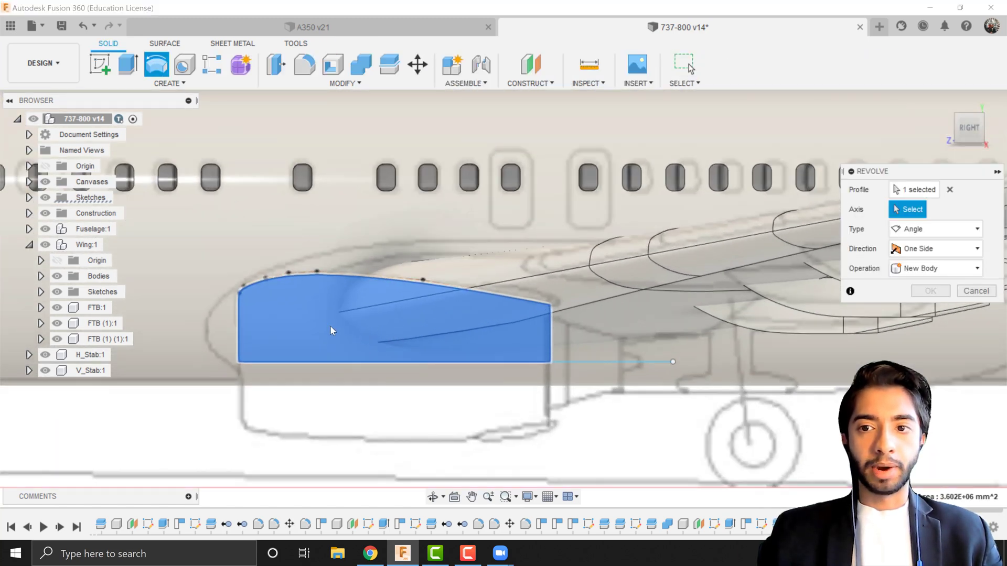
scroll(348, 375, up, 2)
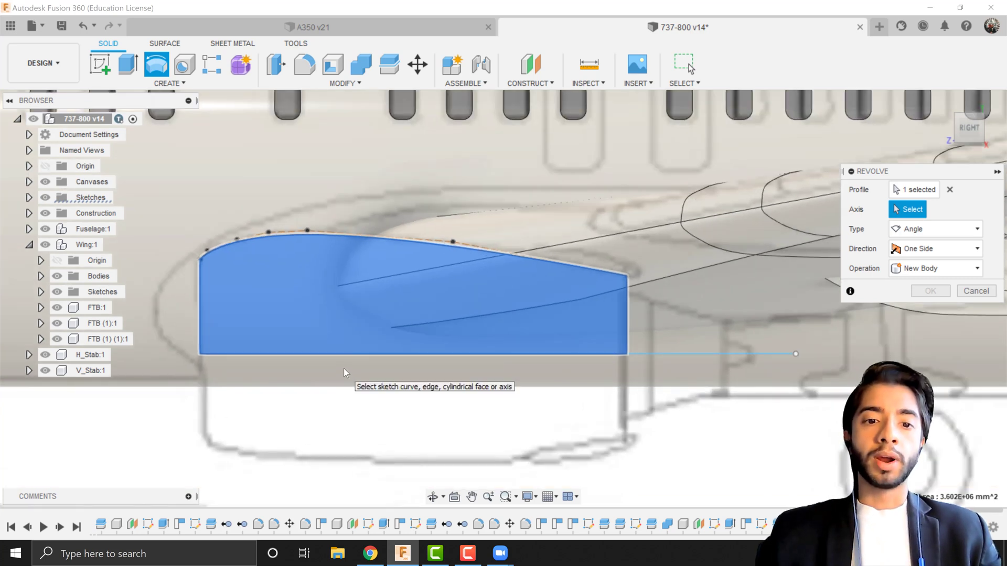
click(353, 353)
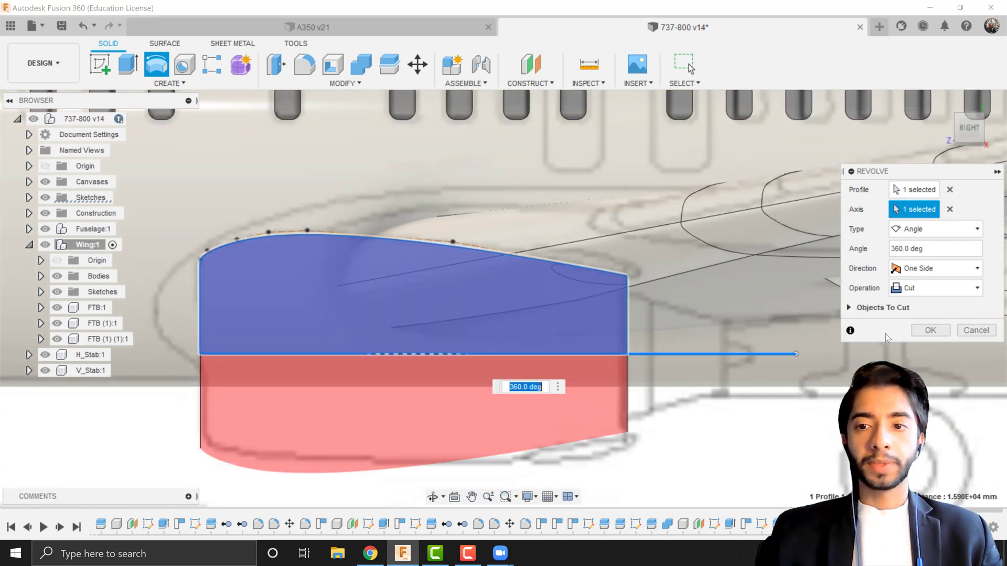
Examine the revolve preview from several angles, especially where the nacelle's rear upper edge meets the wing
scroll(561, 405, down, 2)
shift+middle_drag(444, 409, 472, 391)
scroll(472, 391, down, 3)
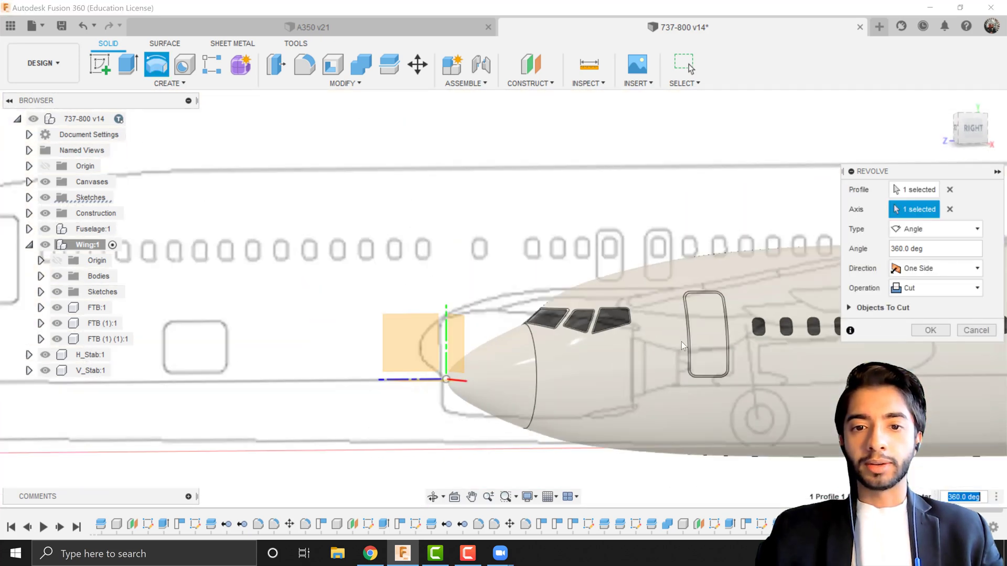
middle_drag(724, 367, 382, 301)
scroll(382, 302, up, 3)
scroll(380, 276, up, 3)
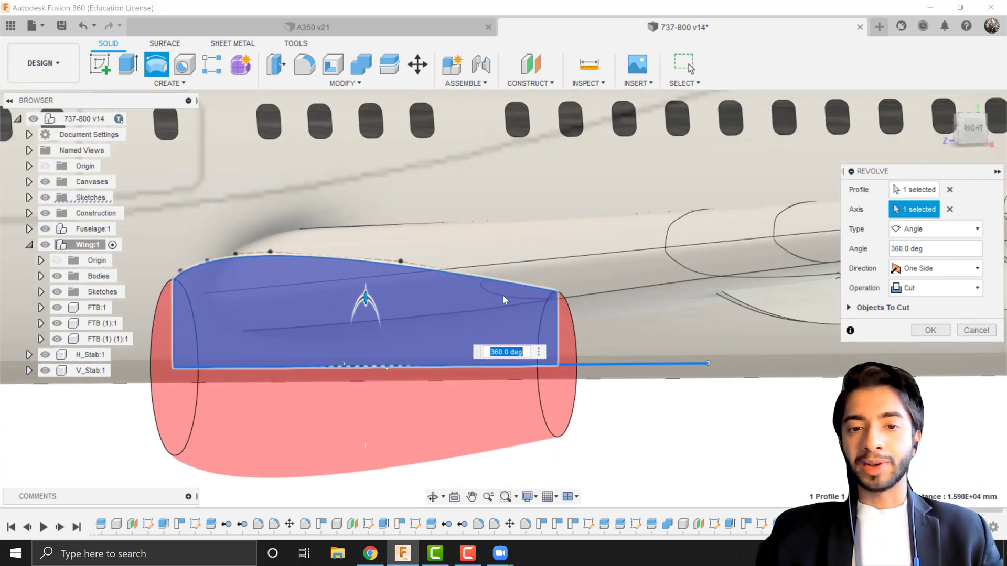
scroll(498, 307, down, 3)
shift+middle_drag(494, 309, 525, 285)
scroll(487, 304, up, 4)
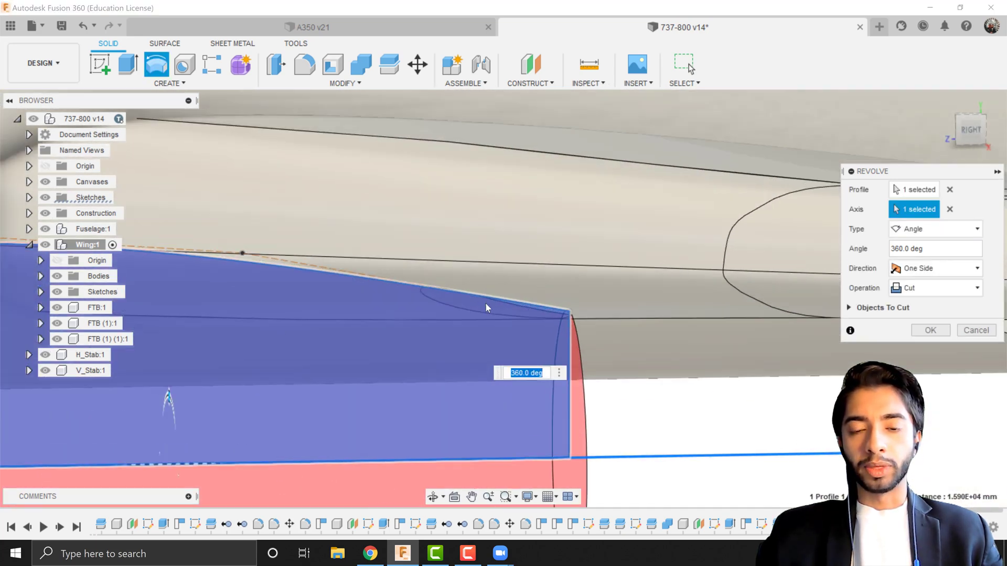
scroll(494, 303, down, 4)
scroll(491, 306, up, 2)
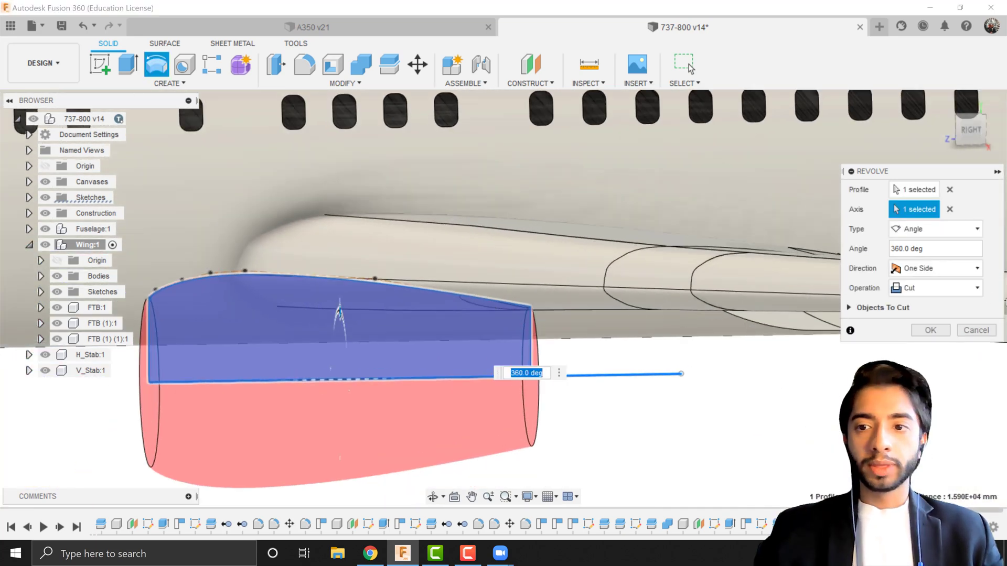
Set the revolve operation to New Body and create the solid nacelle
click(933, 288)
click(931, 350)
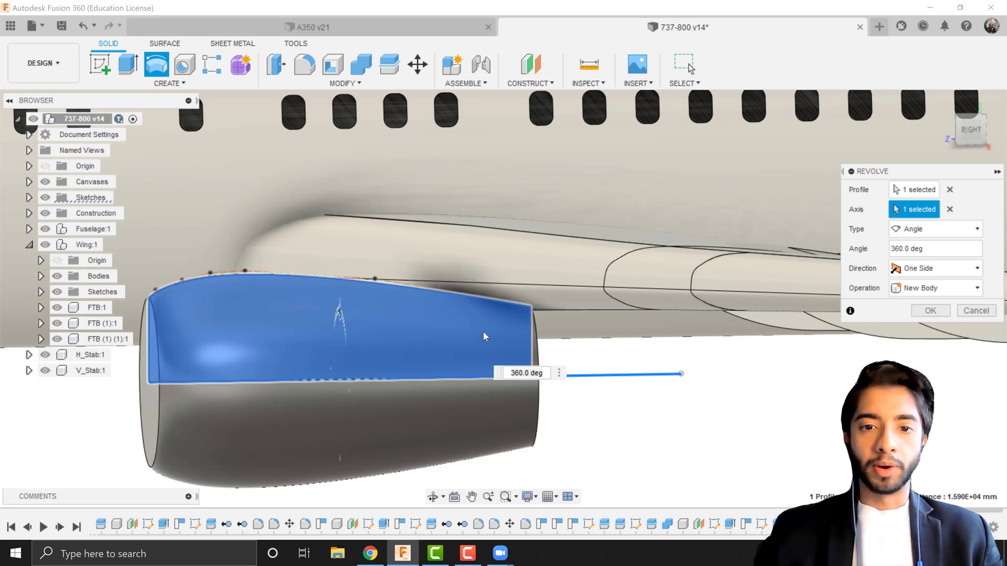
scroll(483, 332, down, 2)
scroll(405, 317, up, 2)
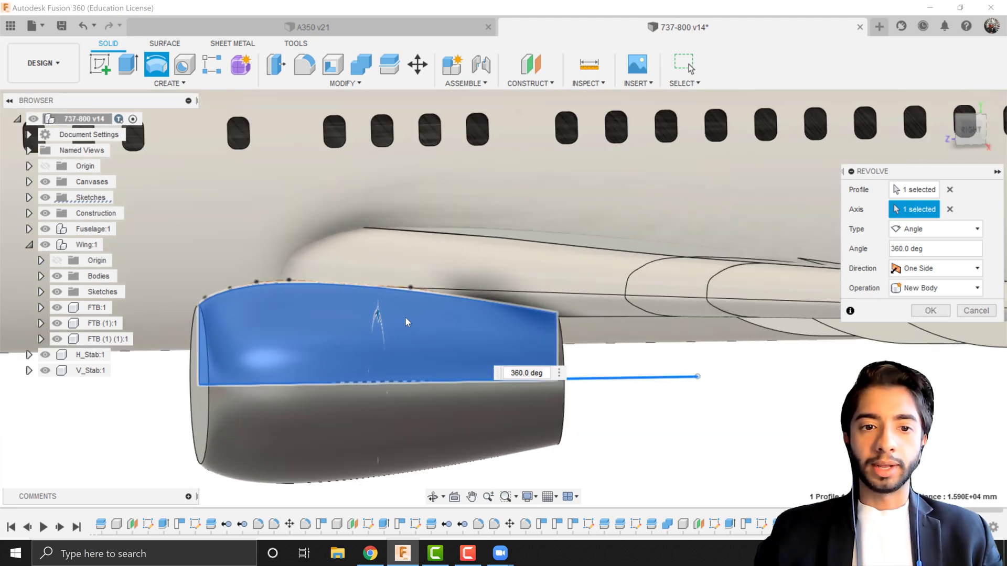
click(929, 311)
Compare the revolved nacelle with the canvas outlines in the right and front views, and inspect its front face
shift+middle_drag(934, 293, 918, 109)
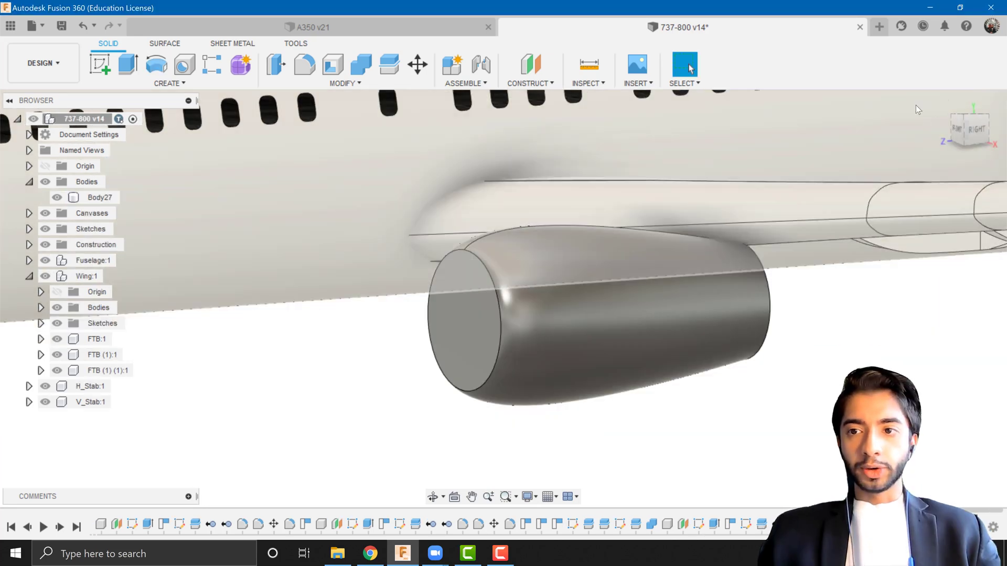
click(977, 130)
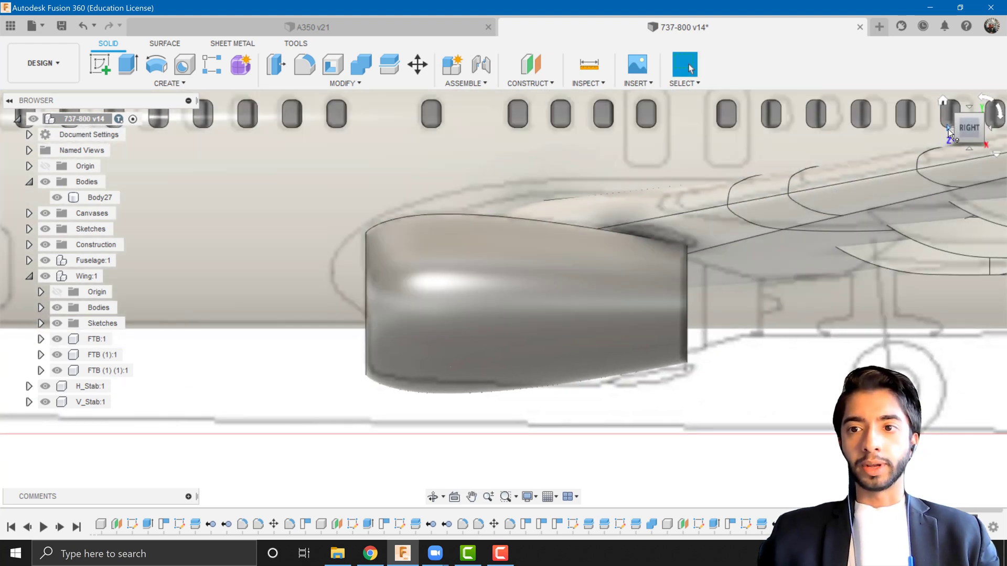
click(946, 128)
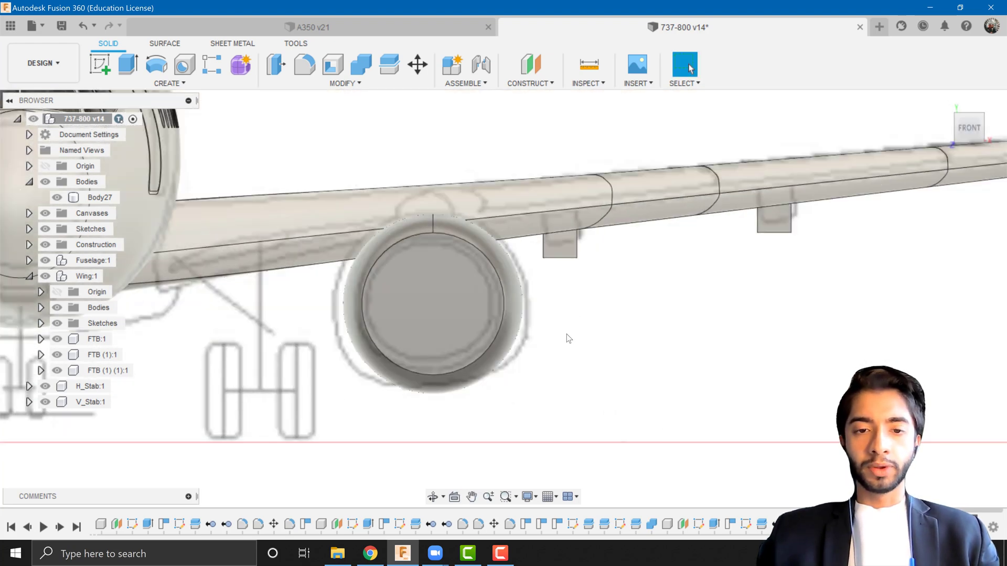
scroll(529, 314, up, 2)
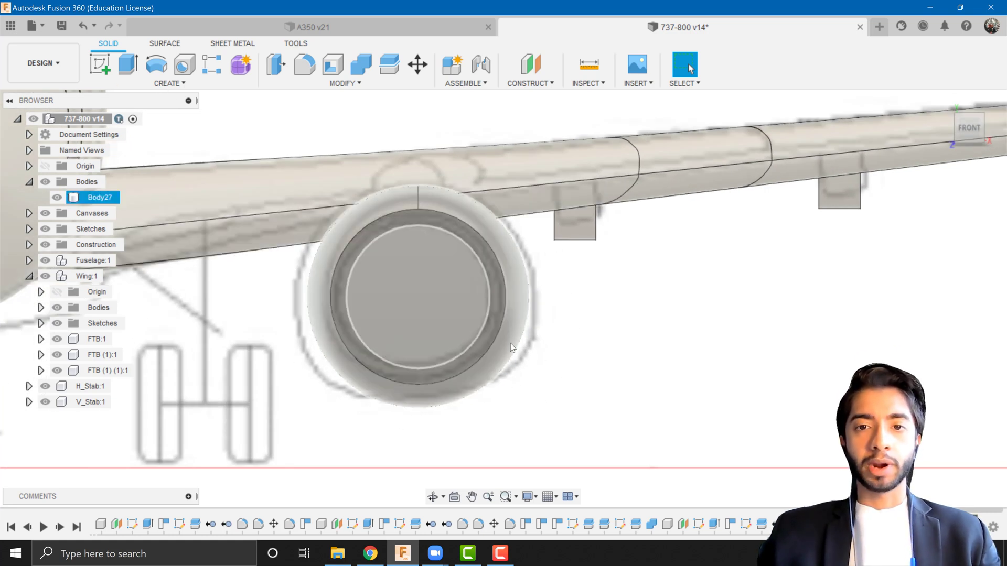
click(990, 131)
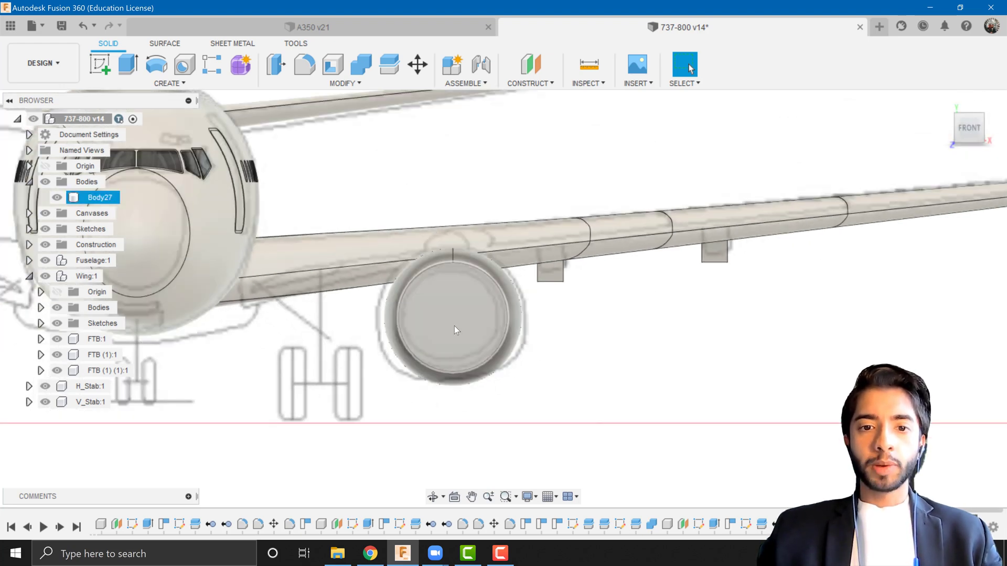
scroll(400, 336, up, 5)
scroll(467, 246, up, 3)
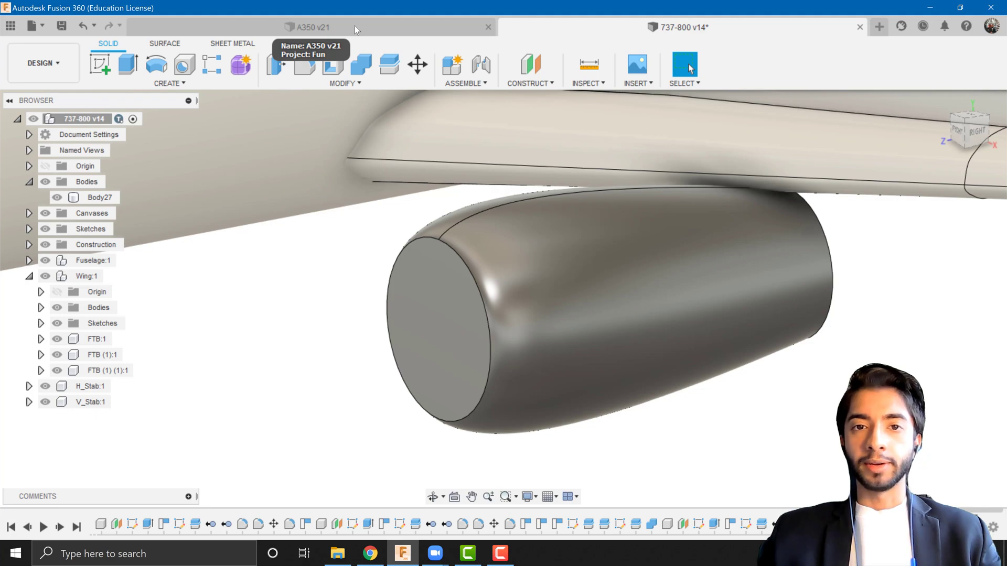
Examine the engine intake, blades and spike in the A350 v21 design as a reference, and return to the 737-800 design
click(354, 26)
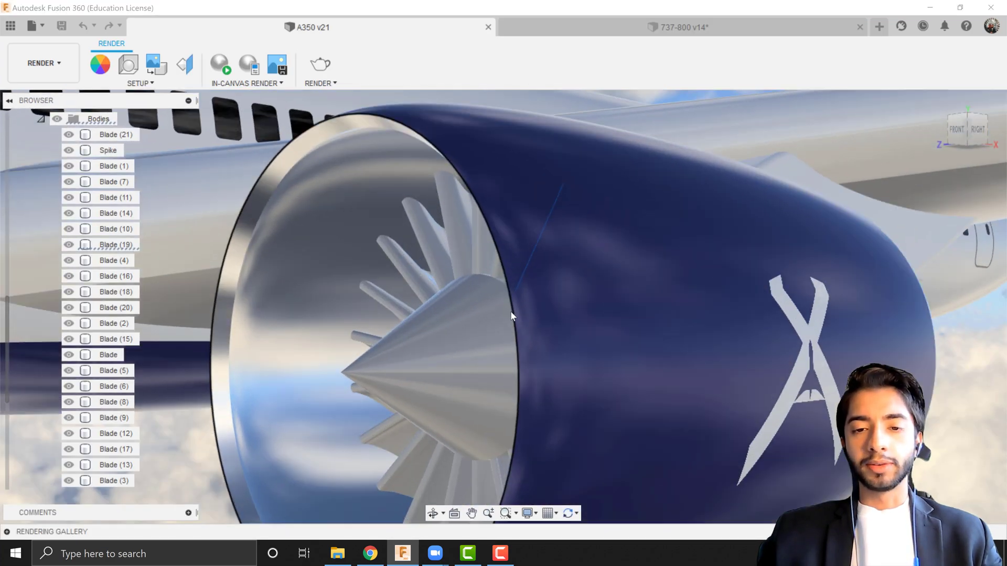
scroll(511, 310, down, 4)
mouse_move(488, 334)
shift+middle_down()
mouse_move(538, 335)
mouse_move(478, 336)
shift+middle_up()
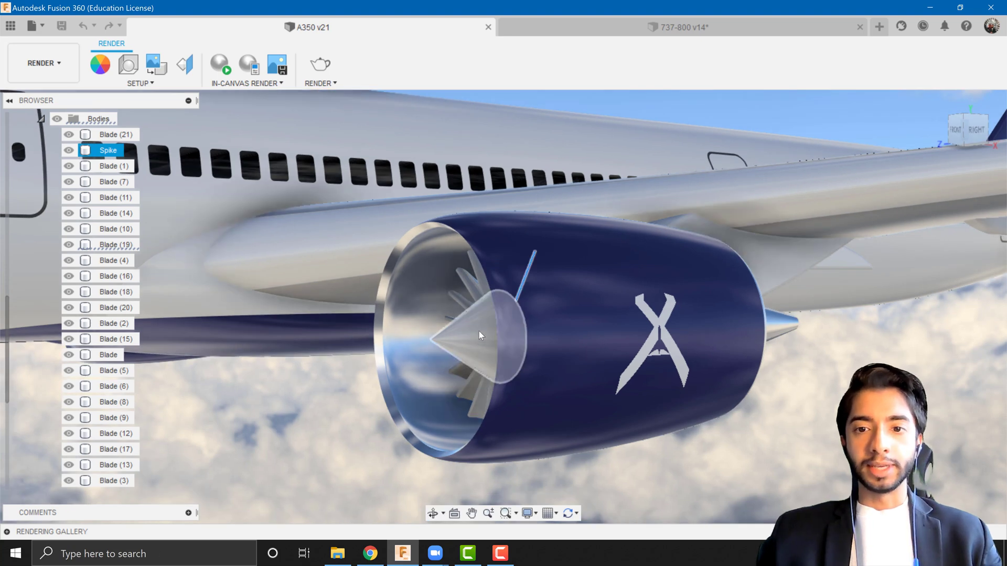
click(574, 22)
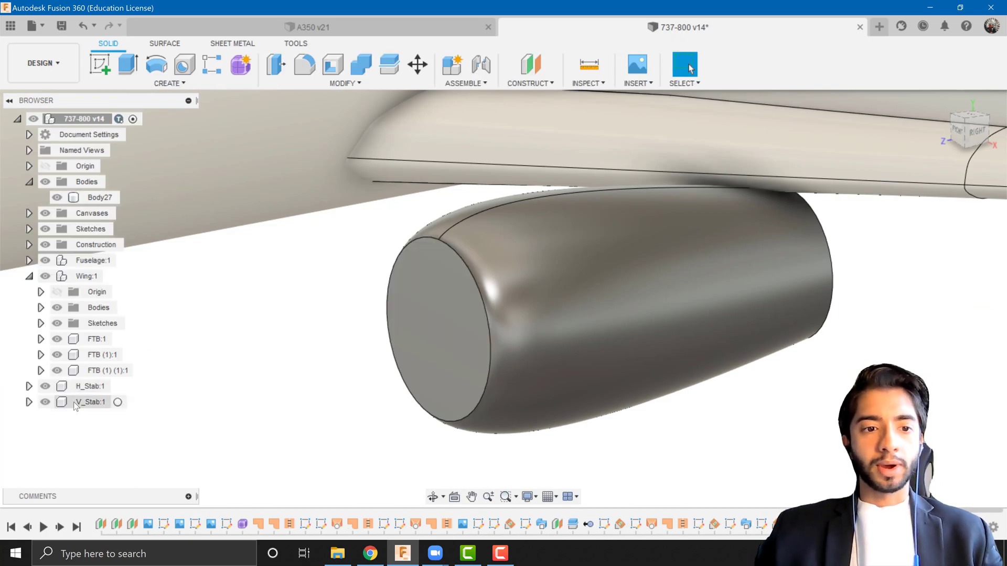
Open the nacelle profile sketch, Sketch22, for editing
click(49, 266)
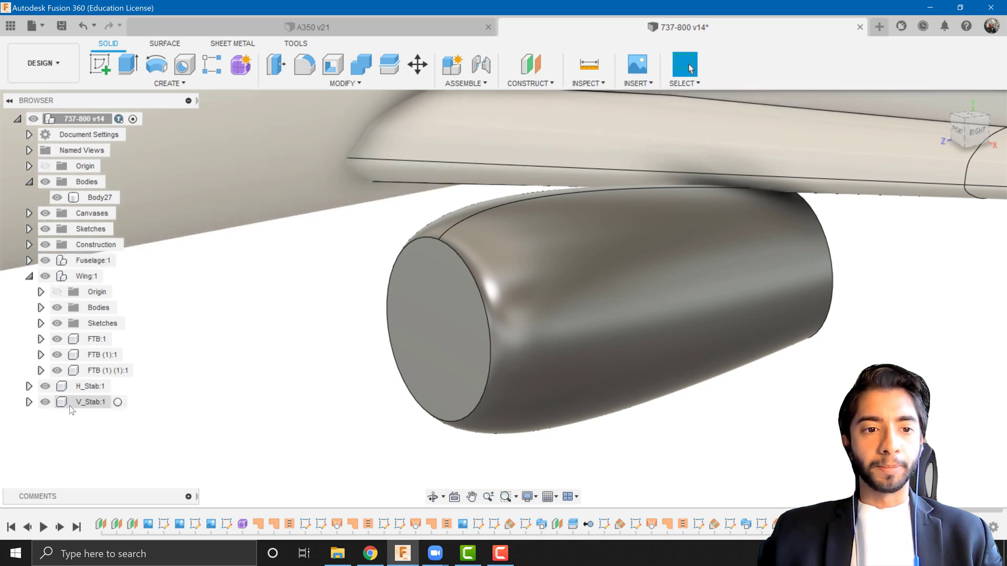
click(29, 229)
scroll(84, 335, down, 3)
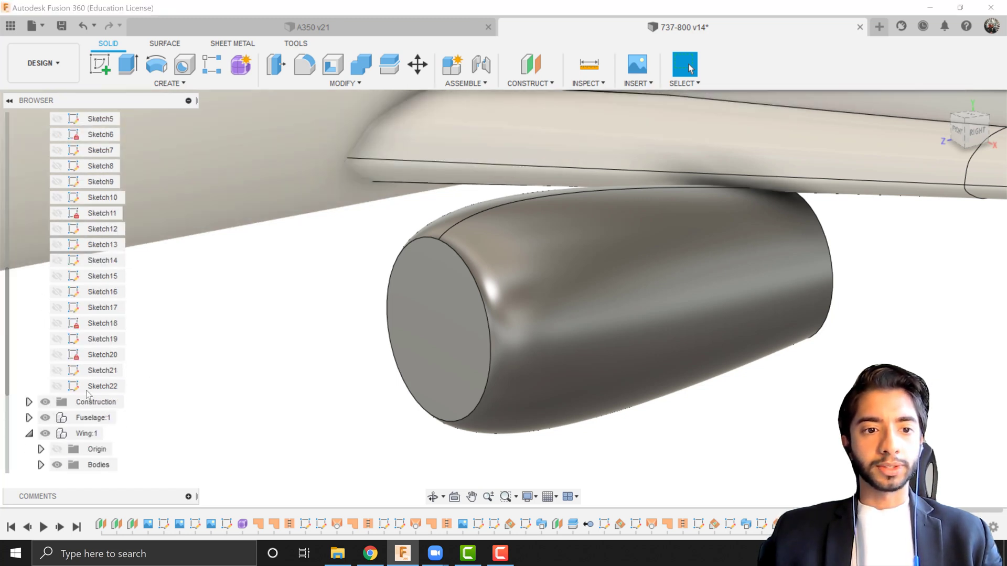
right_click(123, 358)
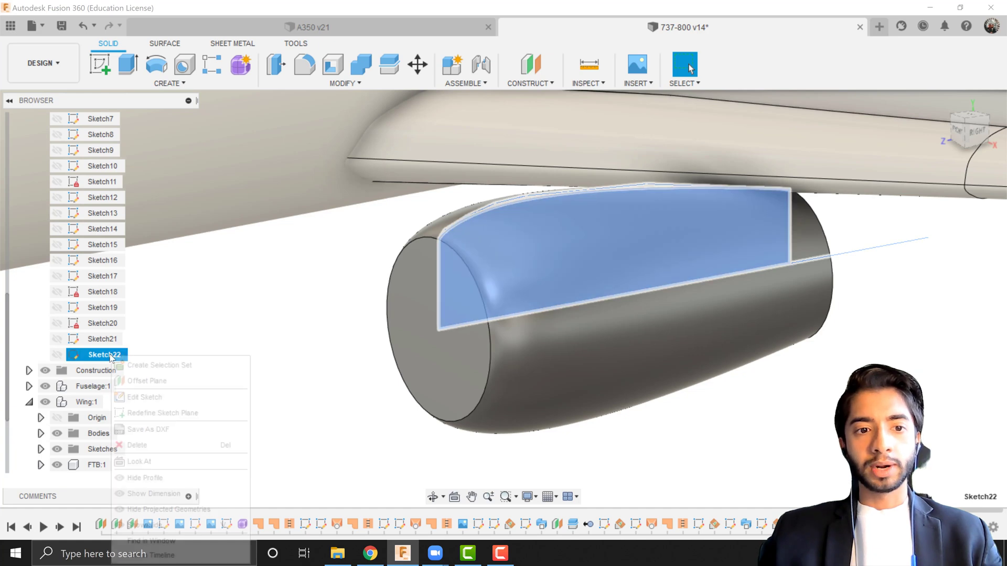
click(170, 394)
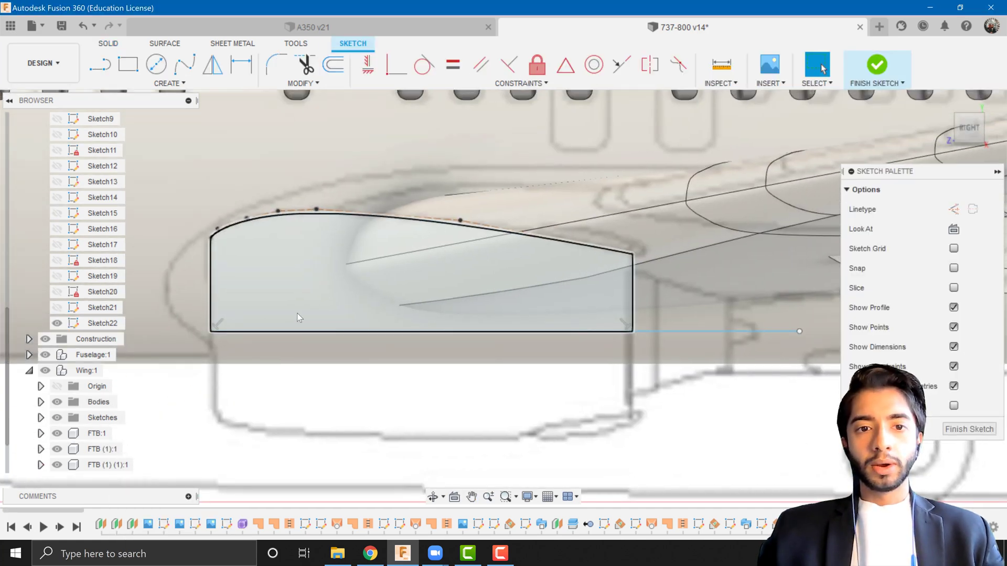
Offset the nacelle profile's chain of curves inward by 65 mm
middle_drag(296, 313, 315, 333)
scroll(314, 334, up, 3)
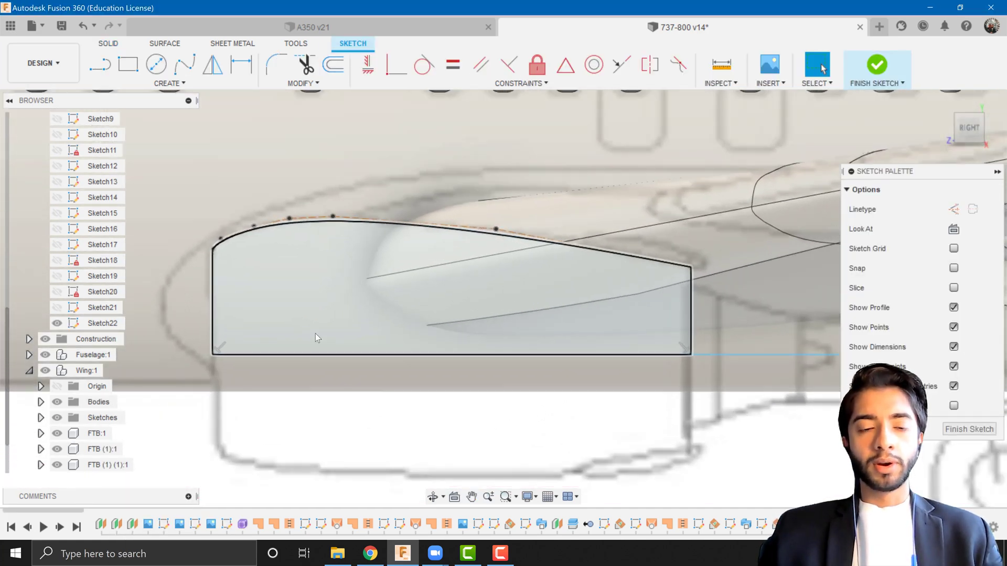
click(265, 279)
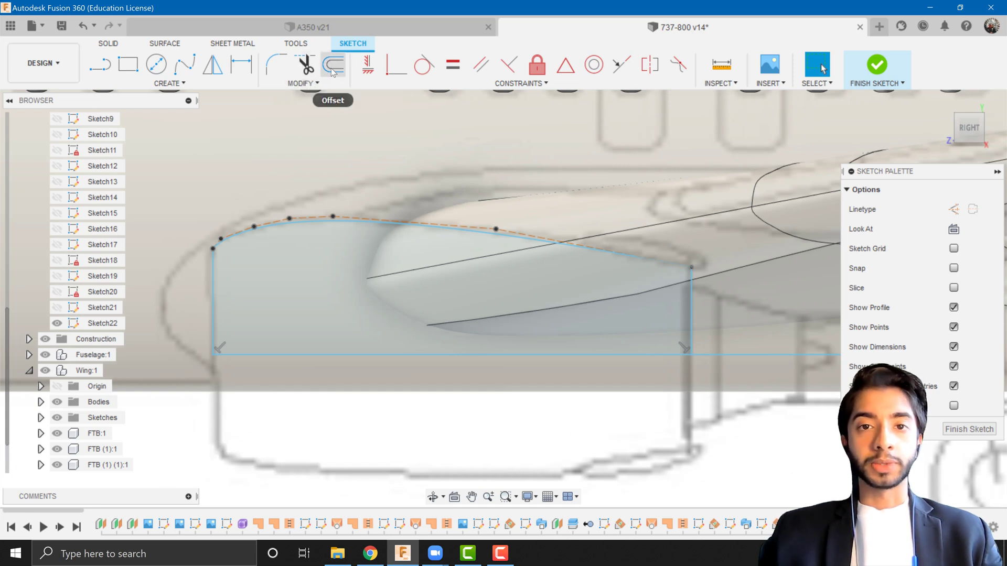
click(332, 67)
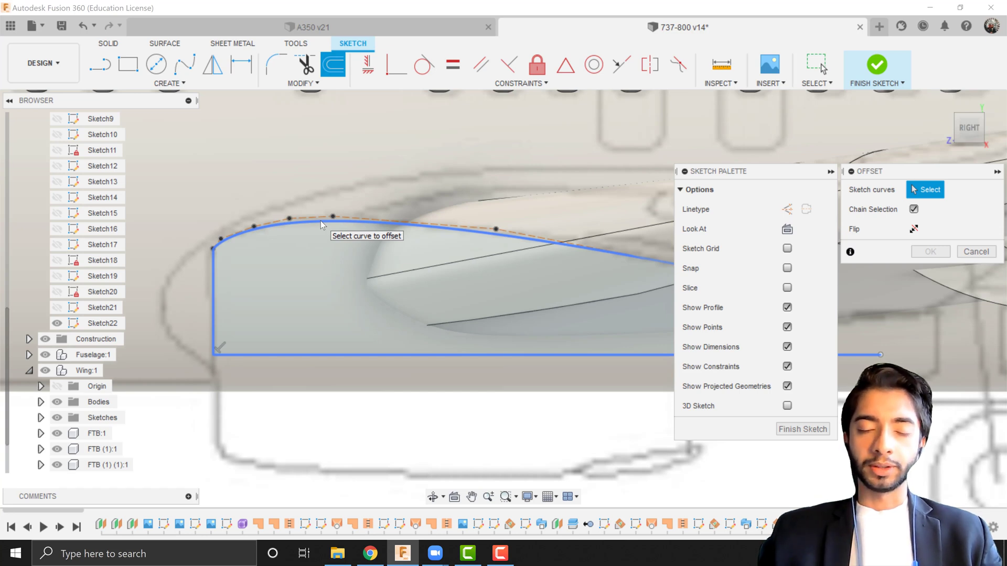
click(320, 221)
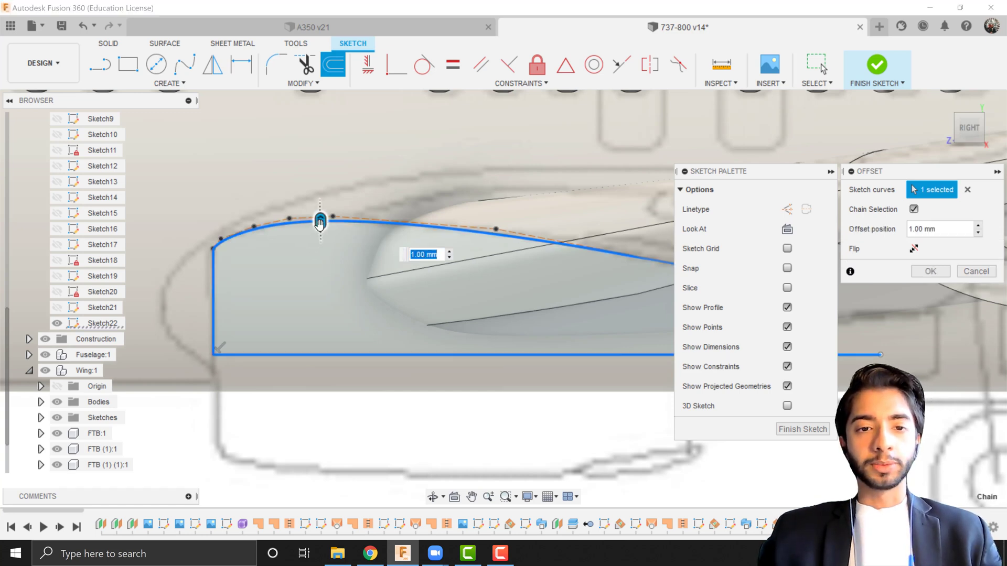
drag(320, 221, 315, 254)
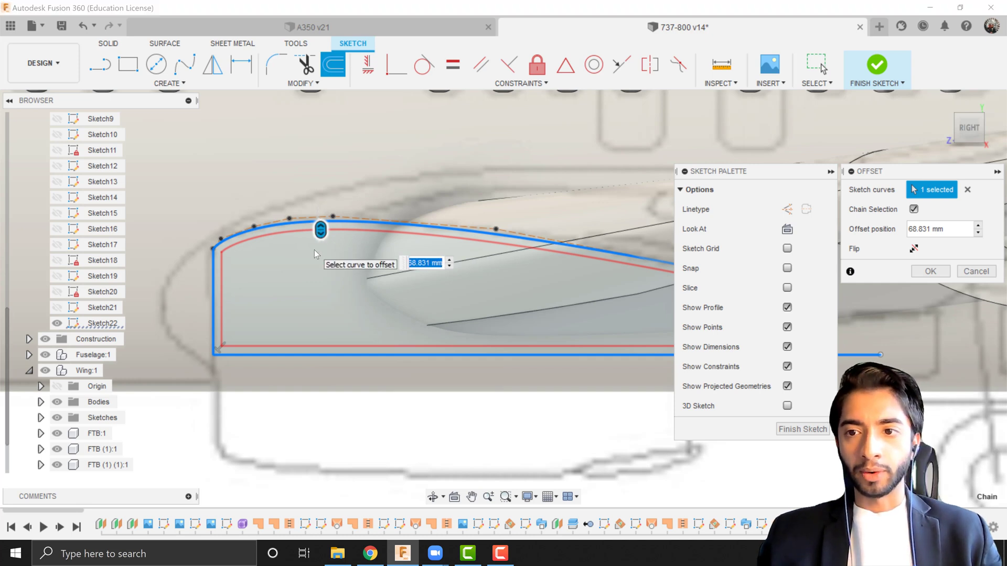
drag(949, 234, 879, 233)
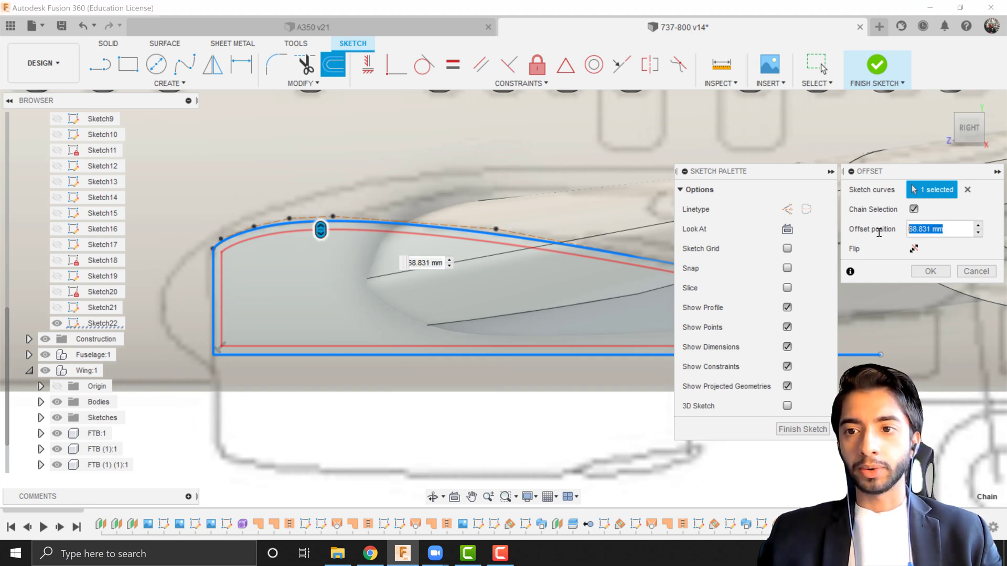
text(65)
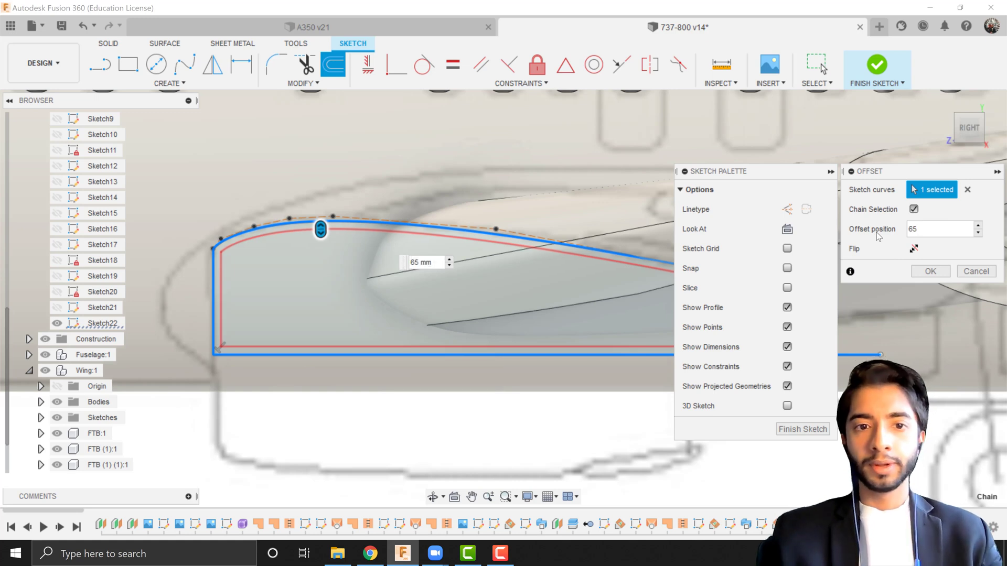
key(Return)
scroll(309, 291, up, 2)
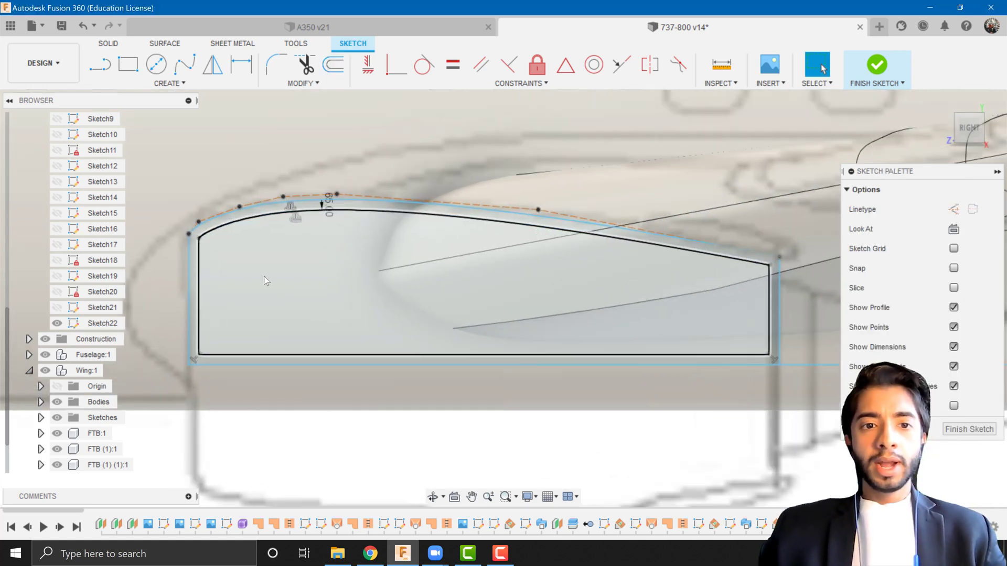
scroll(259, 267, down, 1)
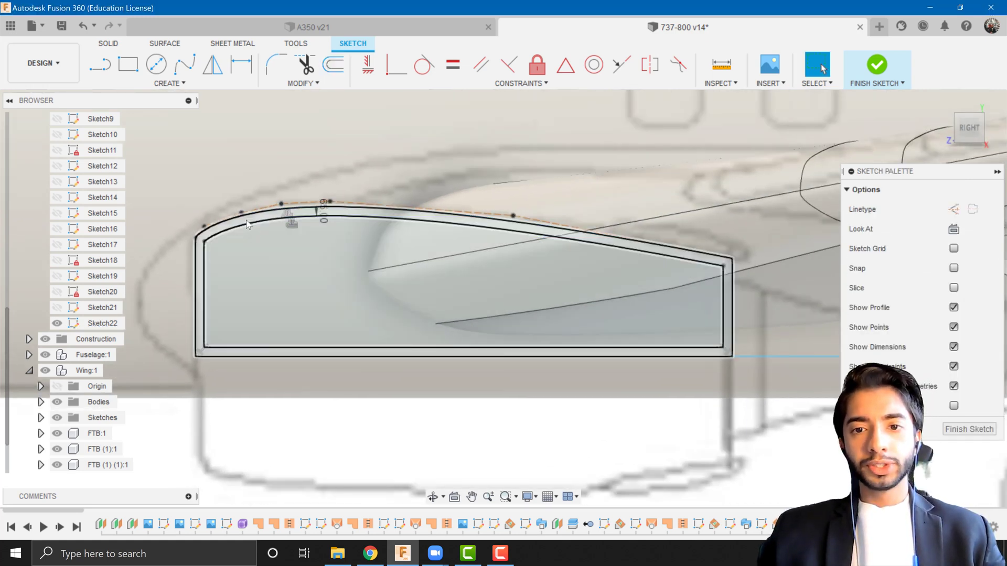
Draw a short line joining the front endpoints of the outer nacelle curve and its inner offset
click(247, 222)
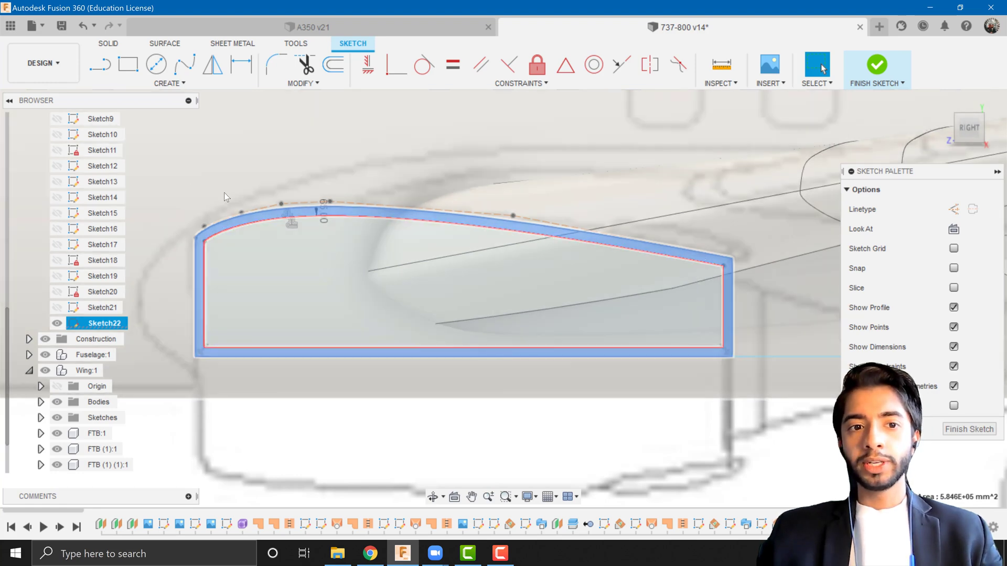
middle_drag(140, 412, 206, 437)
scroll(206, 438, up, 1)
click(209, 442)
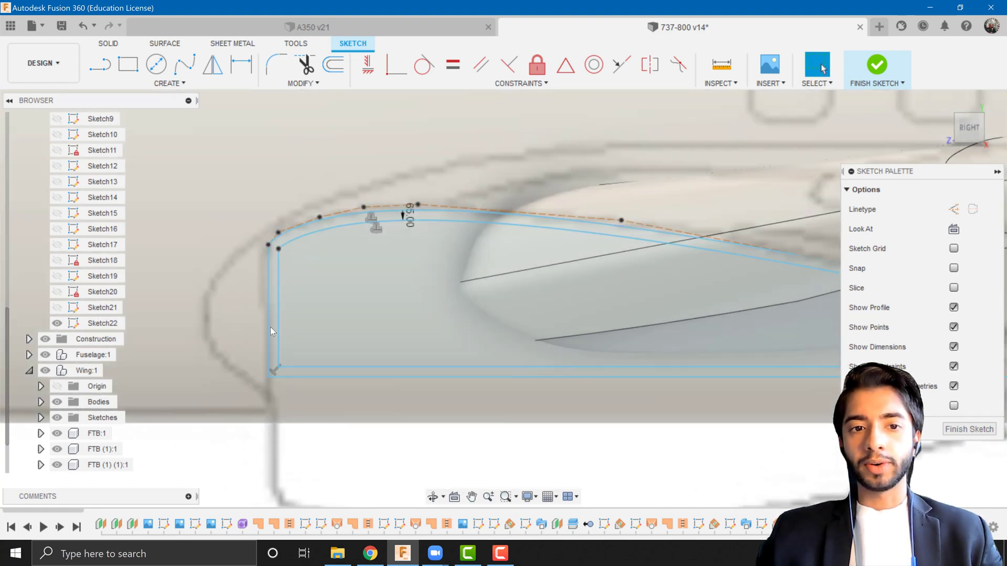
scroll(276, 254, up, 2)
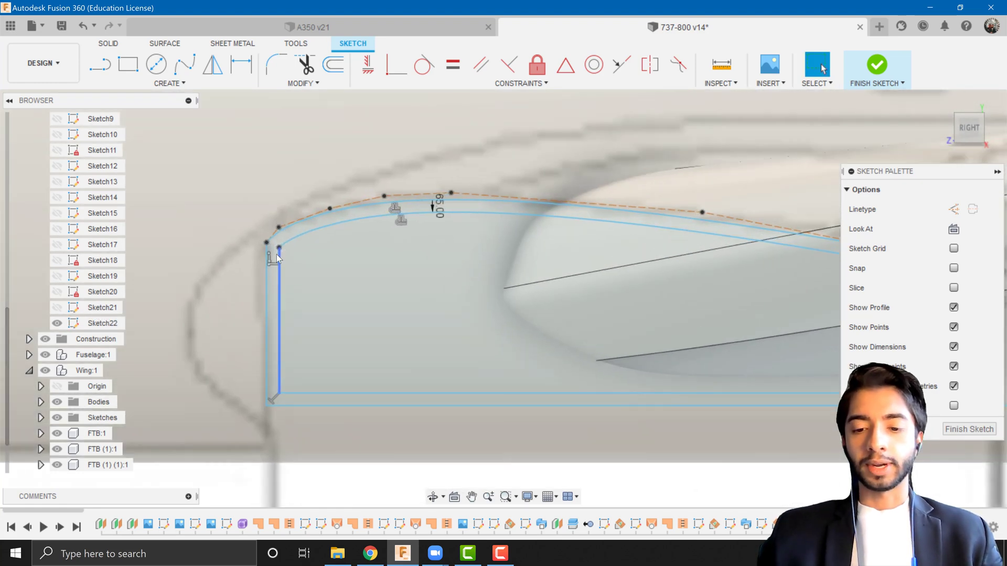
key(l)
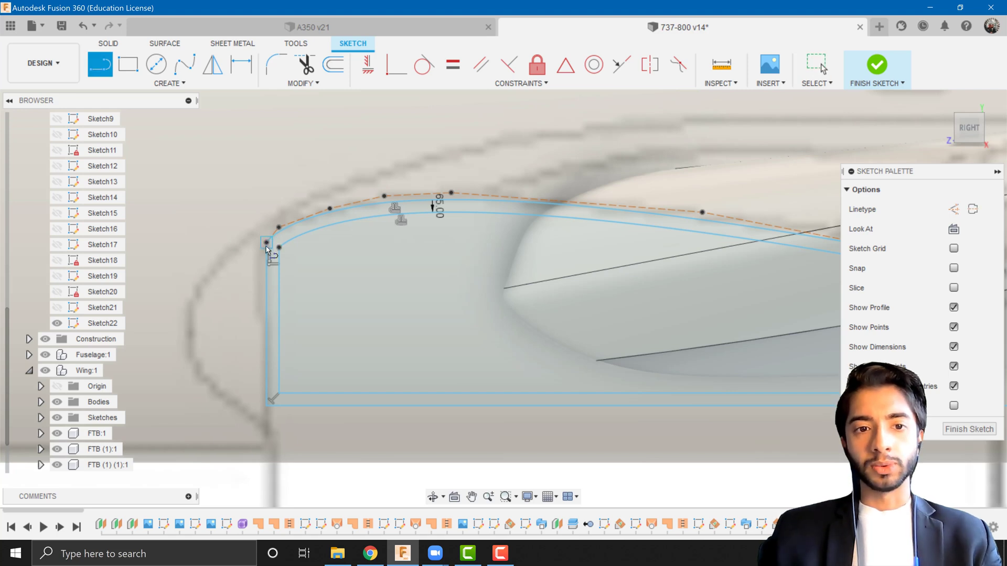
scroll(269, 244, up, 2)
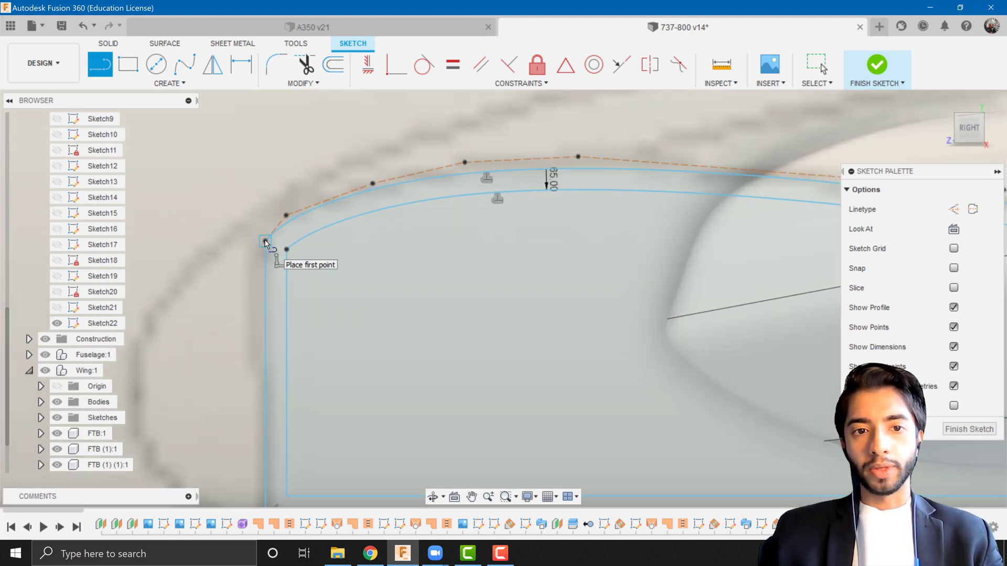
click(265, 241)
key(Escape)
scroll(315, 301, down, 4)
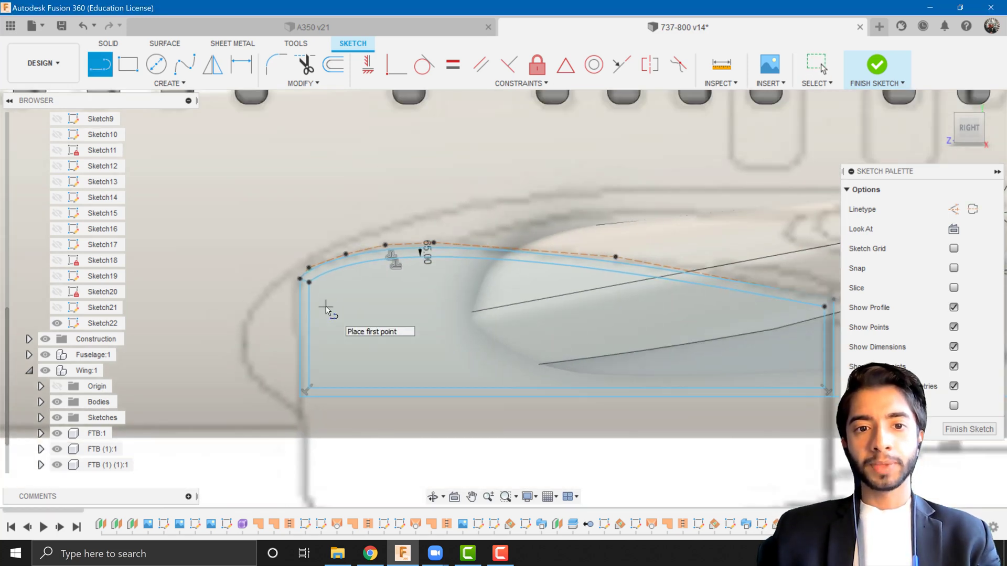
key(Escape)
Trim away both the outer and offset vertical lines at the front of the nacelle profile
scroll(326, 312, up, 2)
key(t)
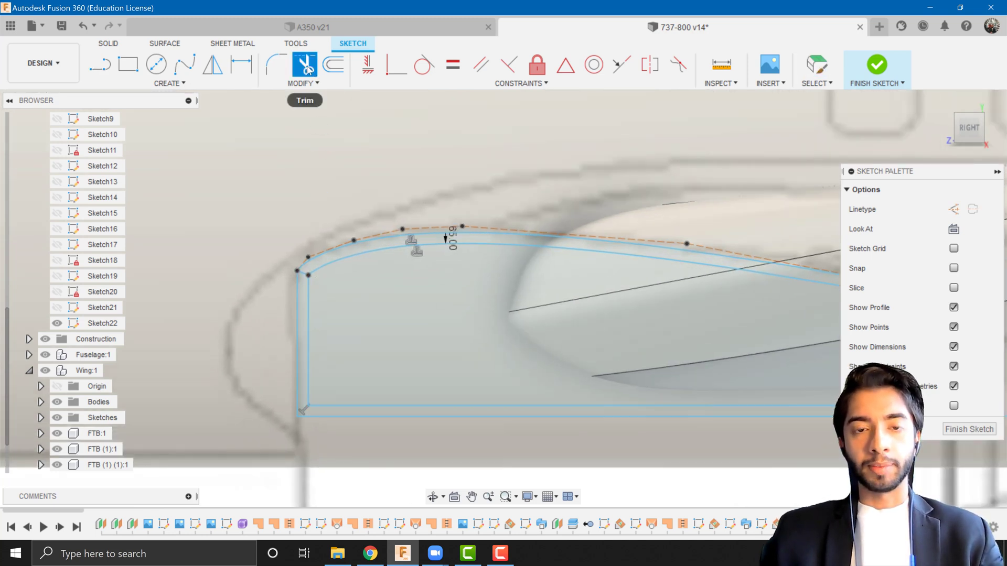
click(305, 364)
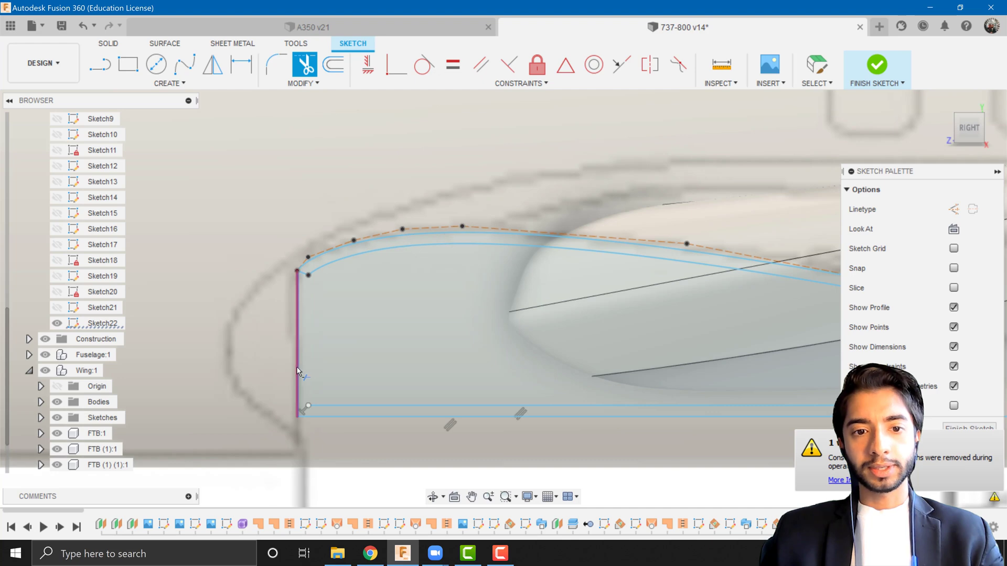
click(297, 371)
scroll(362, 340, down, 4)
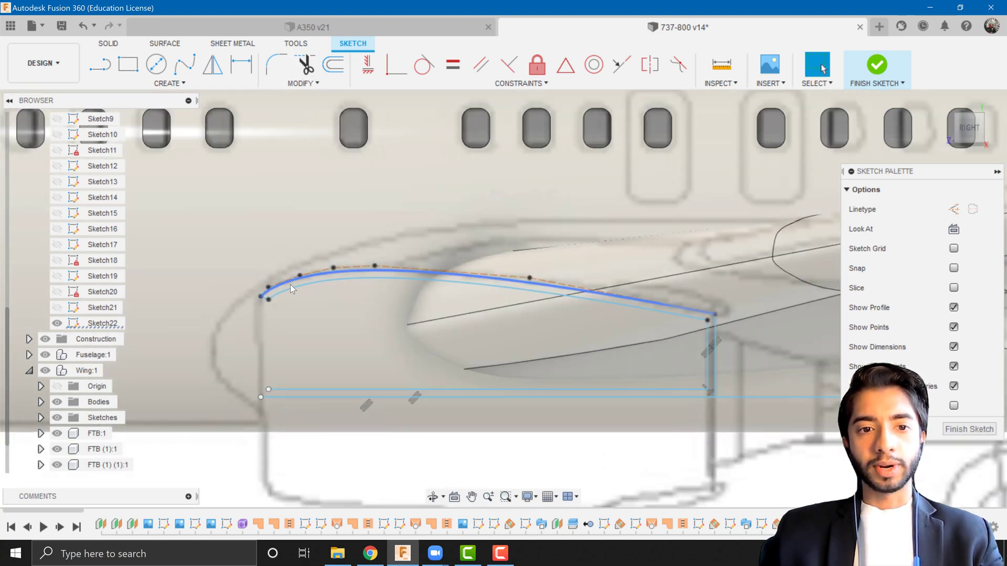
key(Escape)
Draw a short line joining the lower corners of the outer and offset vertical lines at the nacelle's rear
scroll(559, 332, up, 3)
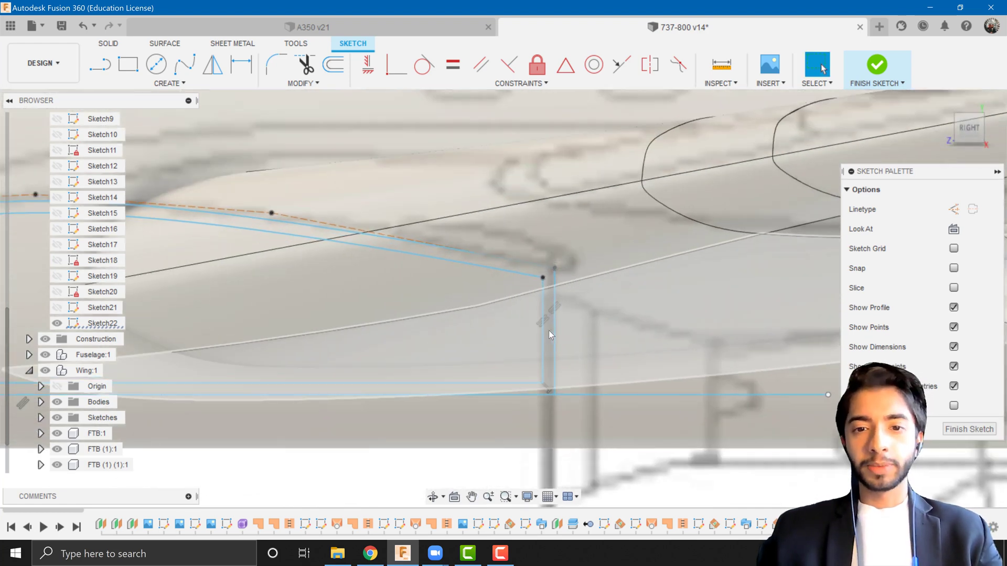
key(l)
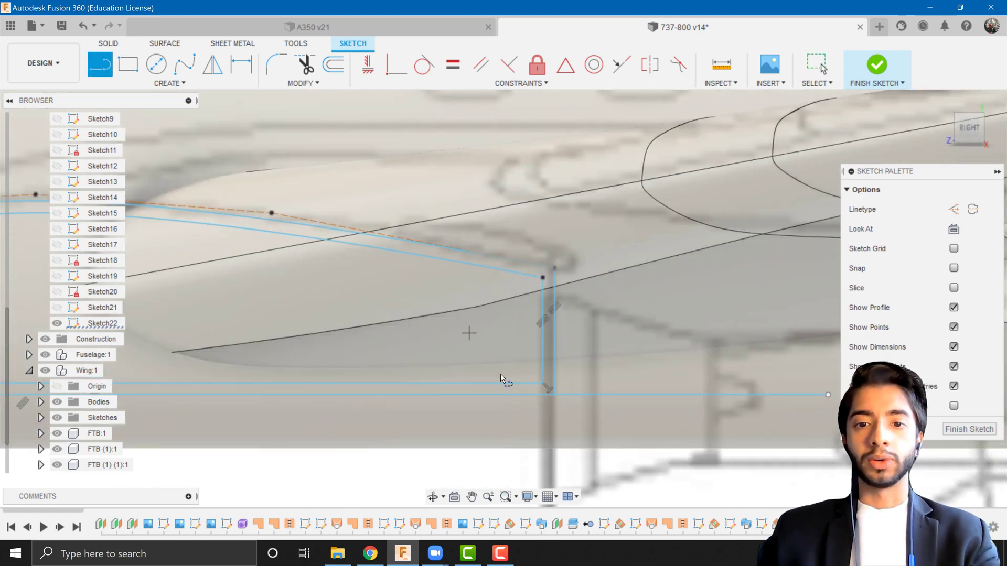
scroll(545, 385, up, 3)
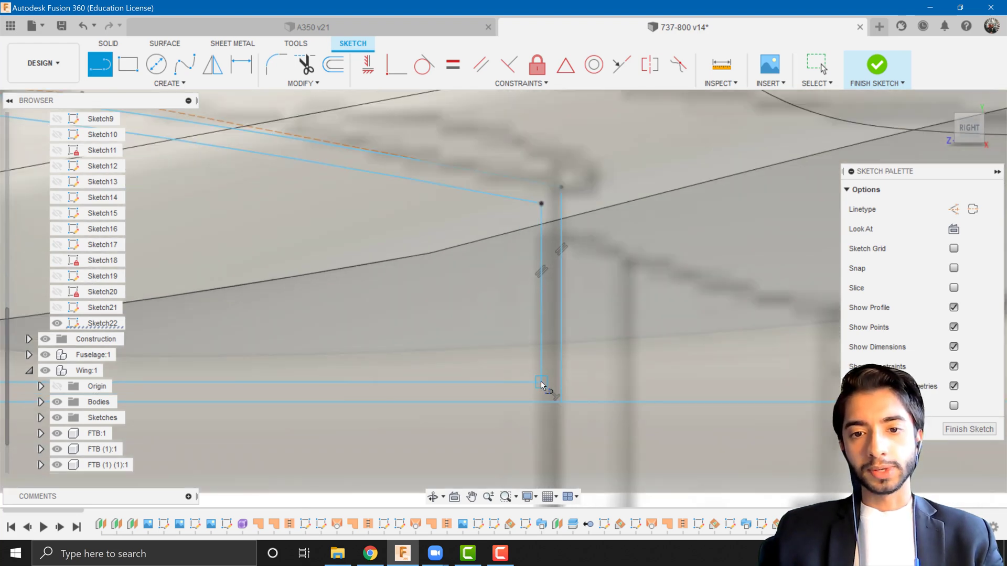
click(542, 386)
scroll(544, 389, down, 3)
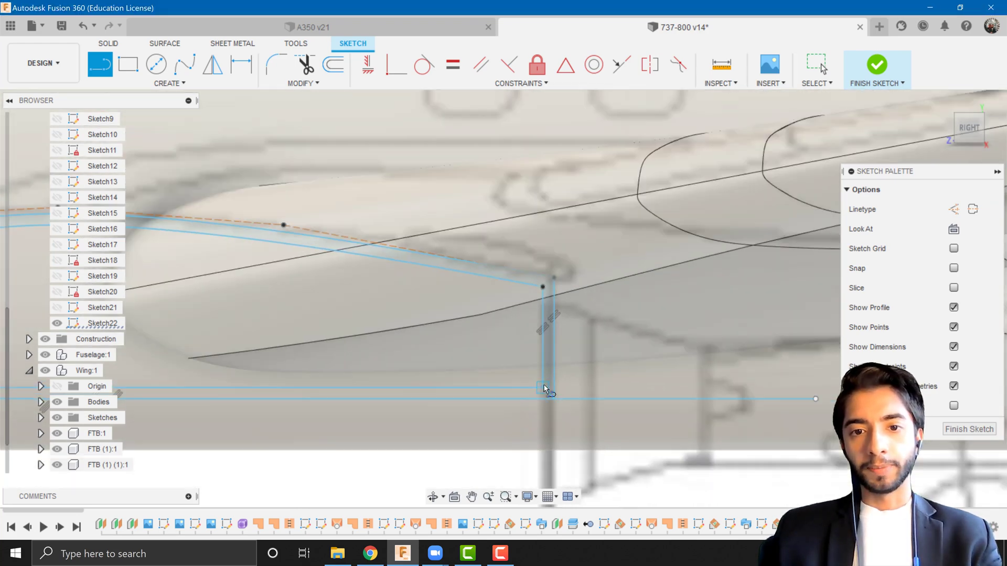
scroll(543, 389, down, 2)
key(Escape)
Select the thin closed band along the nacelle's upper curve and rear edge to check it, and finish the sketch
scroll(355, 282, up, 3)
click(357, 280)
scroll(424, 361, down, 5)
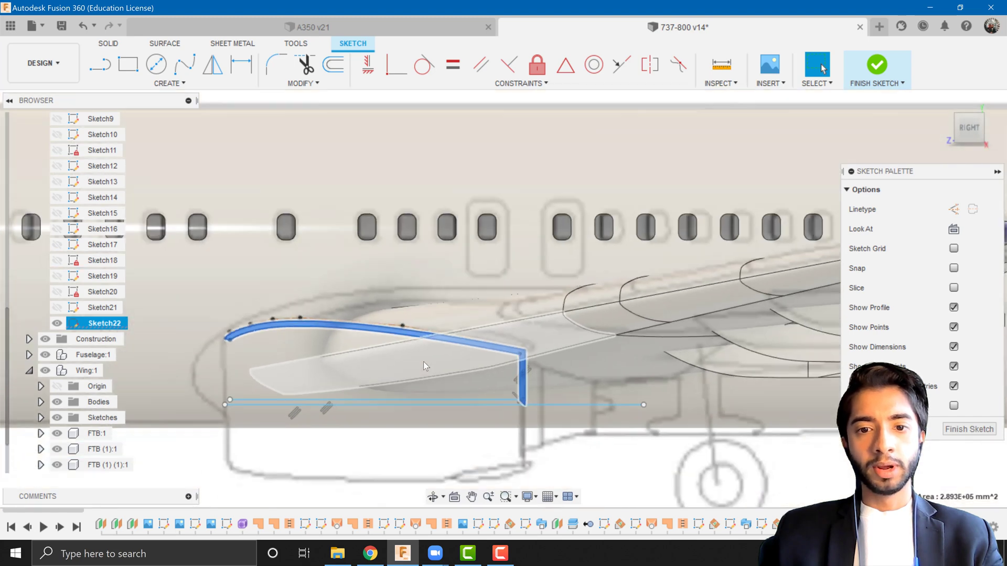
scroll(423, 361, down, 1)
middle_drag(417, 401, 502, 400)
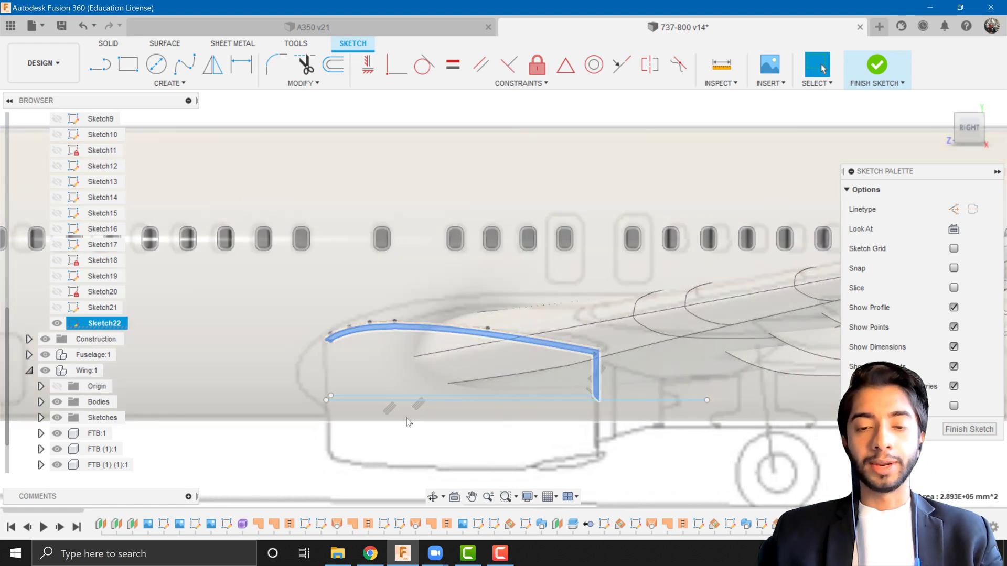
scroll(504, 398, up, 2)
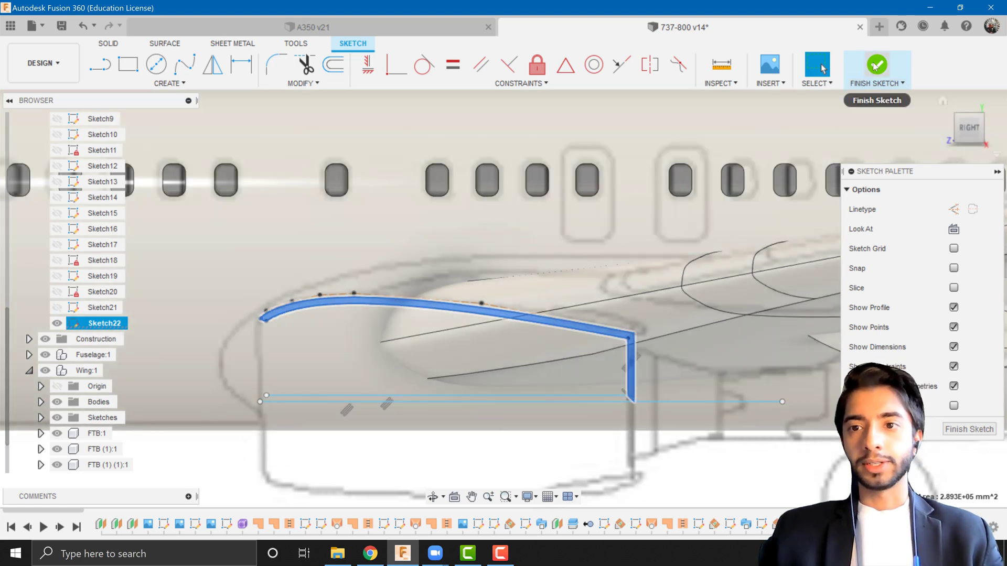
click(875, 66)
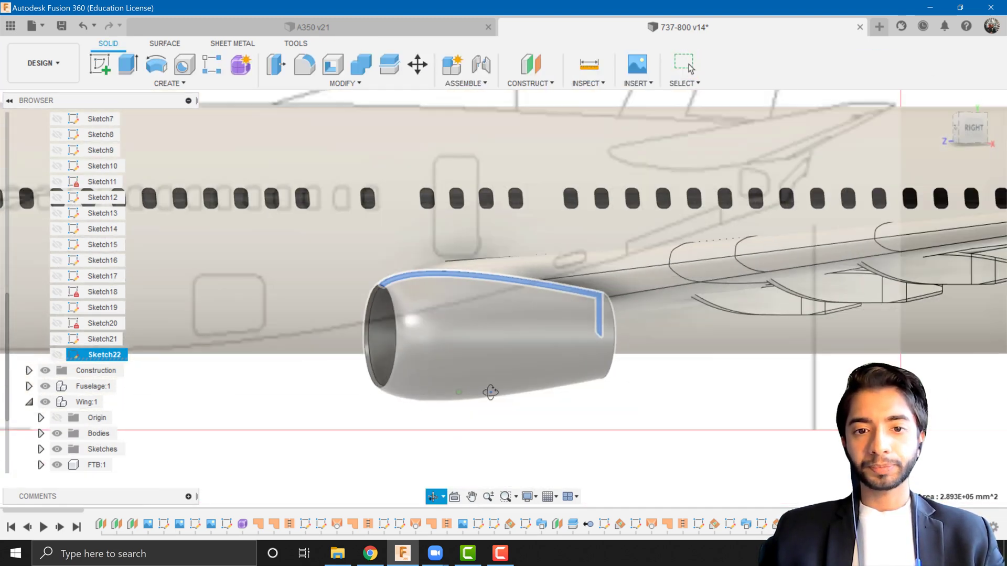
Open the nacelle's revolve feature for editing and clear its profile and axis selections
shift+middle_drag(490, 393, 539, 405)
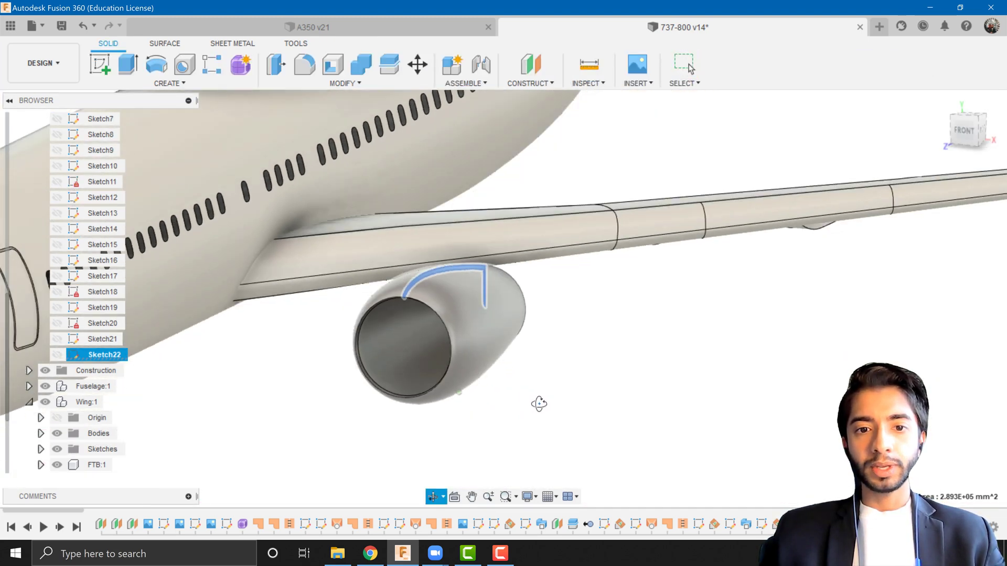
click(539, 404)
mouse_move(438, 371)
shift+middle_down()
mouse_move(414, 309)
mouse_move(362, 305)
mouse_move(449, 330)
mouse_move(405, 321)
mouse_move(349, 329)
mouse_move(412, 371)
mouse_move(837, 385)
shift+middle_up()
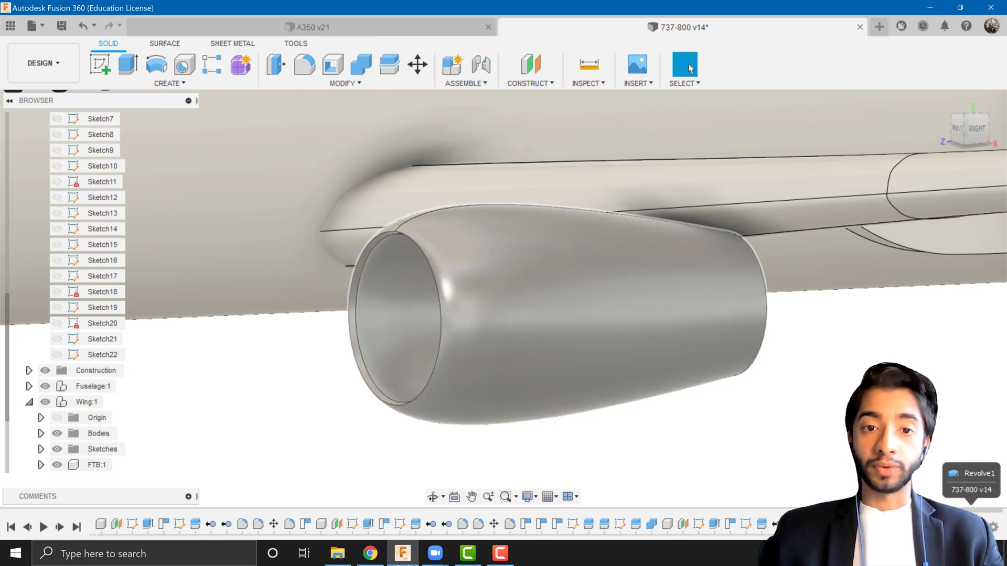
click(971, 524)
right_click(971, 524)
click(963, 391)
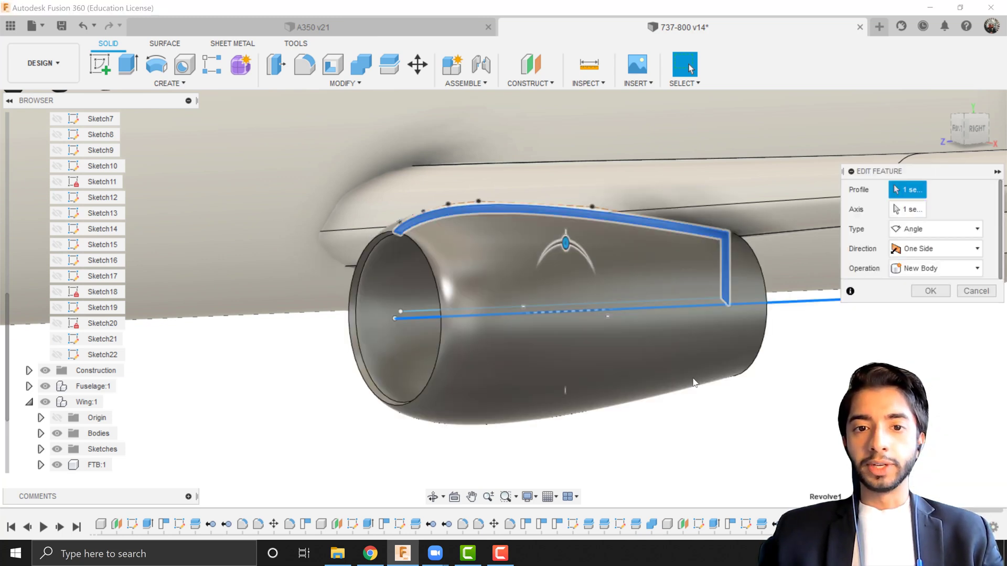
click(949, 191)
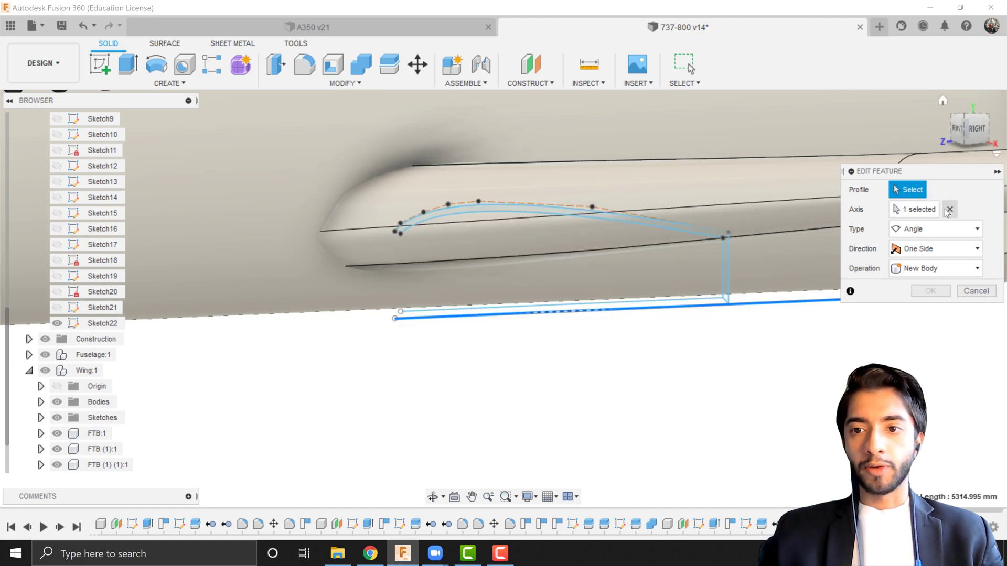
click(948, 209)
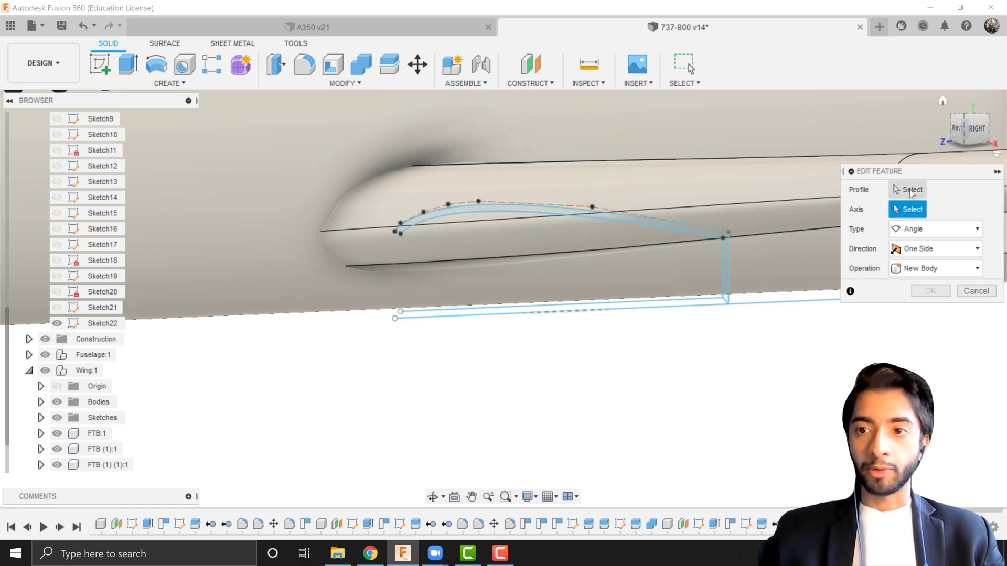
Revolve the thin band profile 360° about the lower horizontal sketch line, keeping the New Body operation
click(911, 190)
scroll(459, 232, up, 5)
click(472, 183)
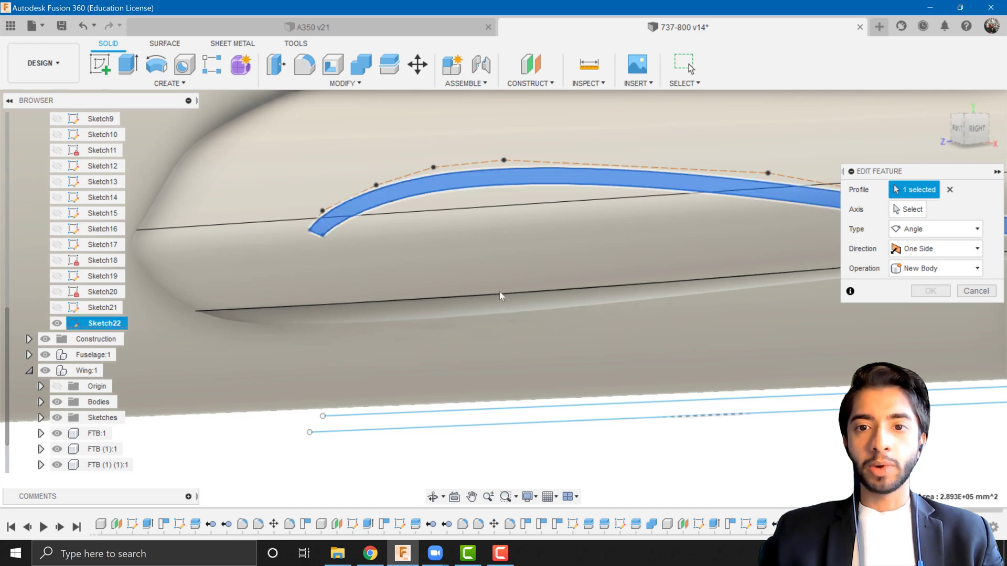
scroll(500, 297, down, 5)
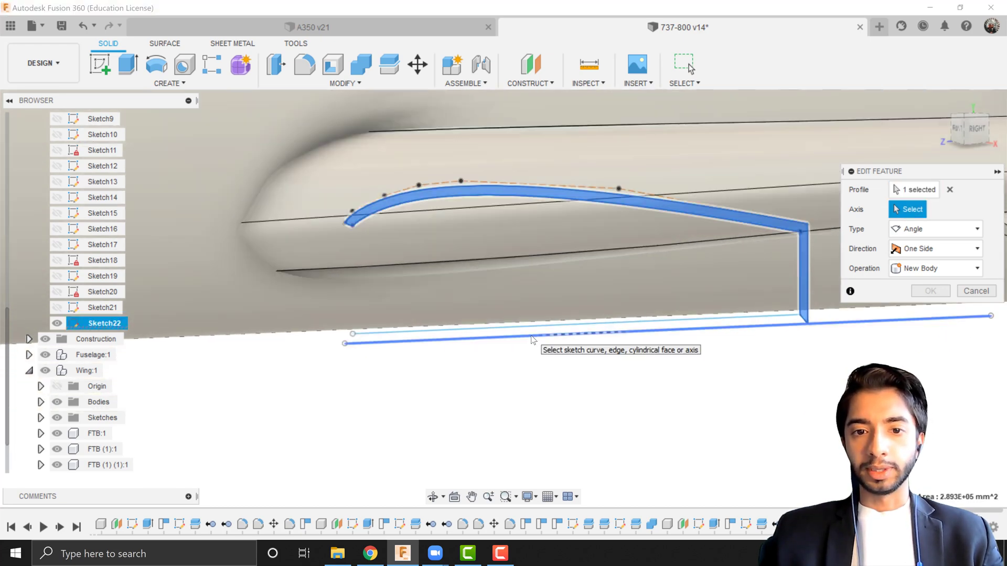
click(533, 340)
scroll(612, 392, up, 1)
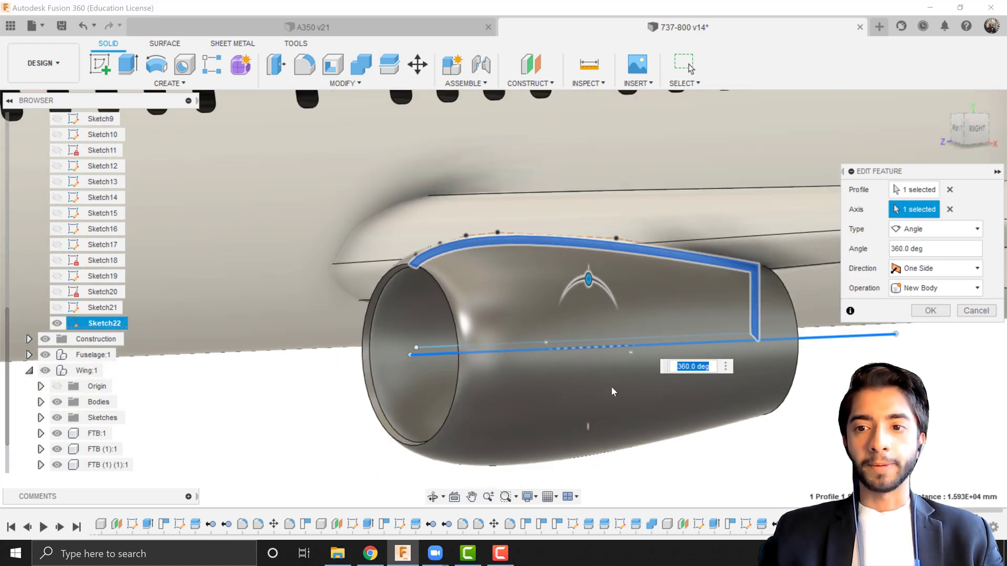
click(933, 309)
scroll(444, 425, down, 3)
mouse_move(493, 420)
shift+middle_down()
mouse_move(565, 414)
mouse_move(475, 421)
shift+middle_up()
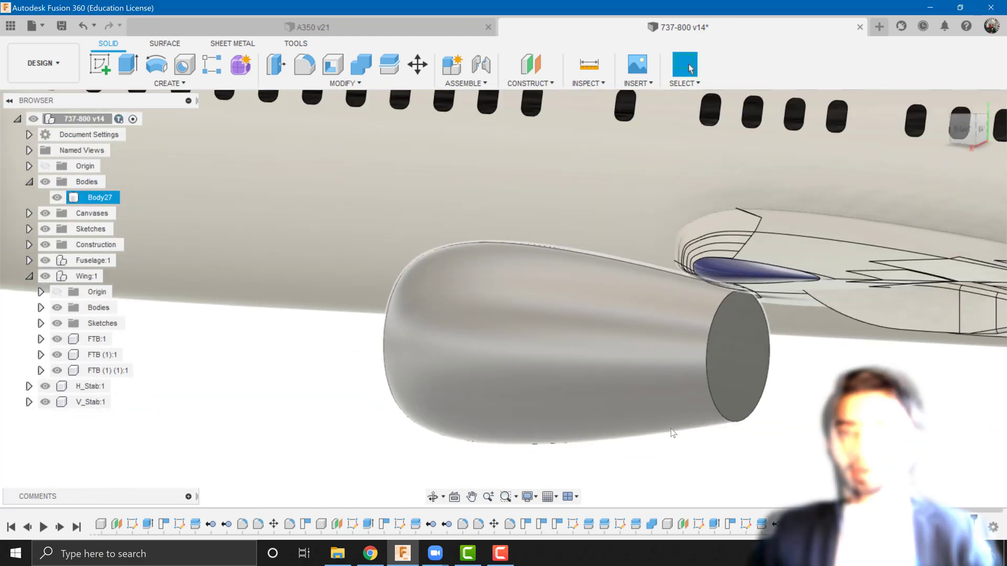
Inspect the nacelle's closed rear face, switch to Chrome, and examine the exhaust section in the LEAP engine reference photo
scroll(672, 433, down, 2)
middle_drag(510, 339, 296, 248)
shift+middle_drag(441, 332, 516, 289)
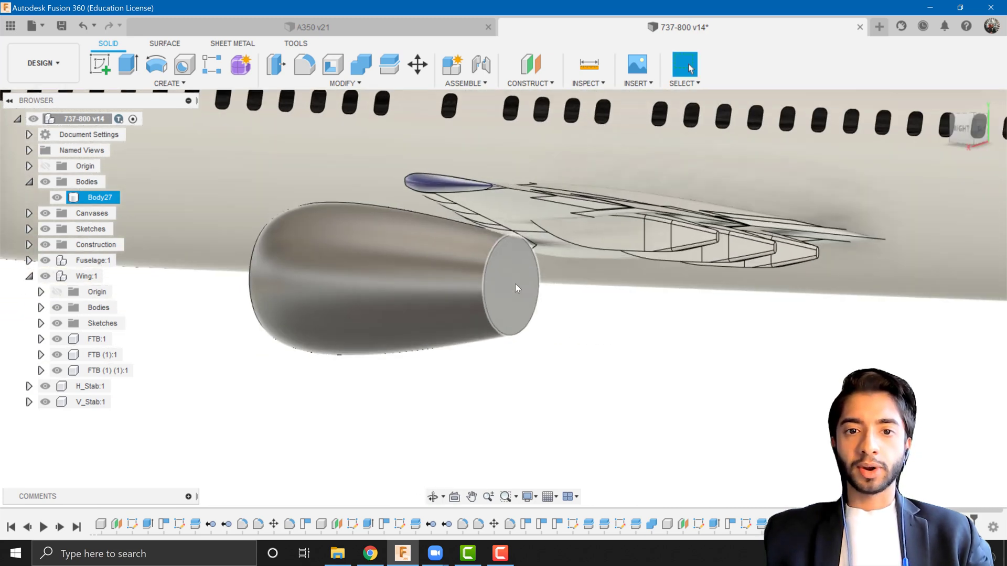
scroll(515, 286, up, 2)
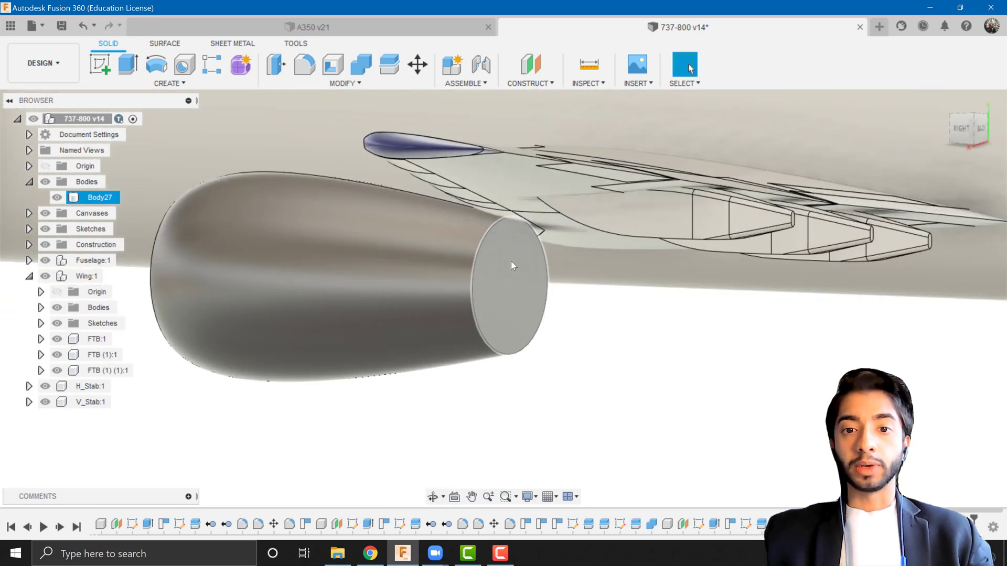
click(381, 555)
ctrl+scroll(388, 280, up, 2)
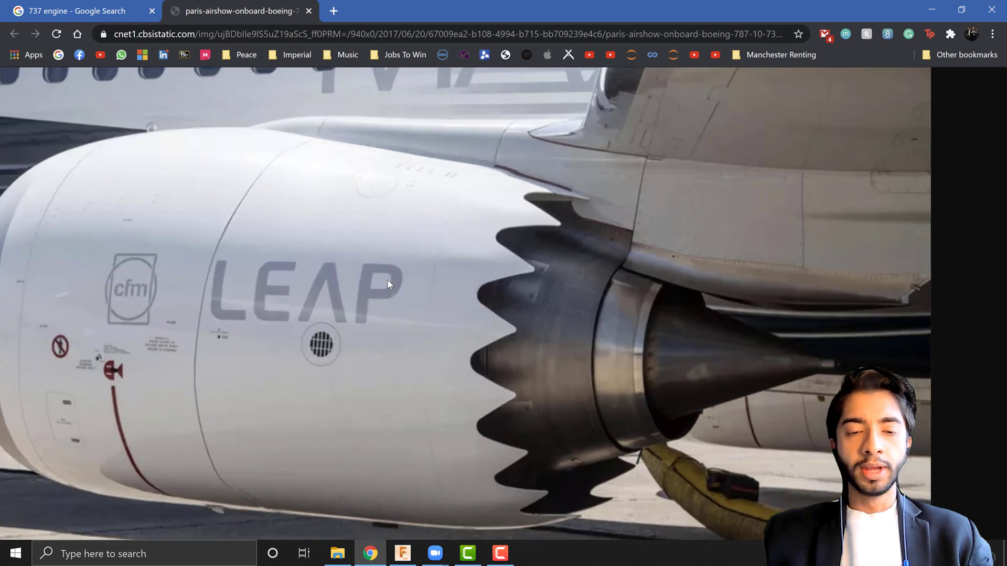
ctrl+scroll(388, 280, down, 1)
scroll(388, 280, left, 1)
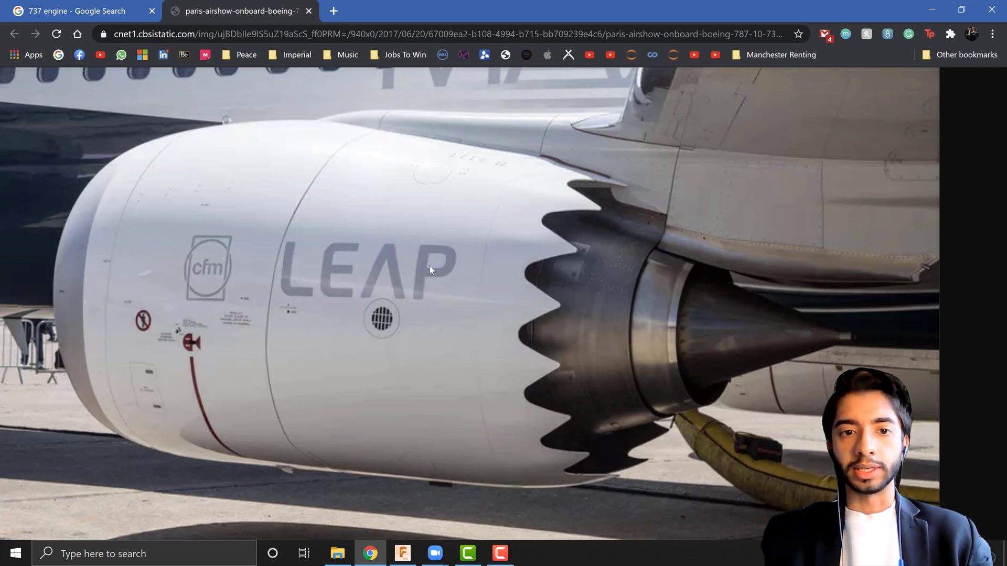
scroll(430, 283, down, 1)
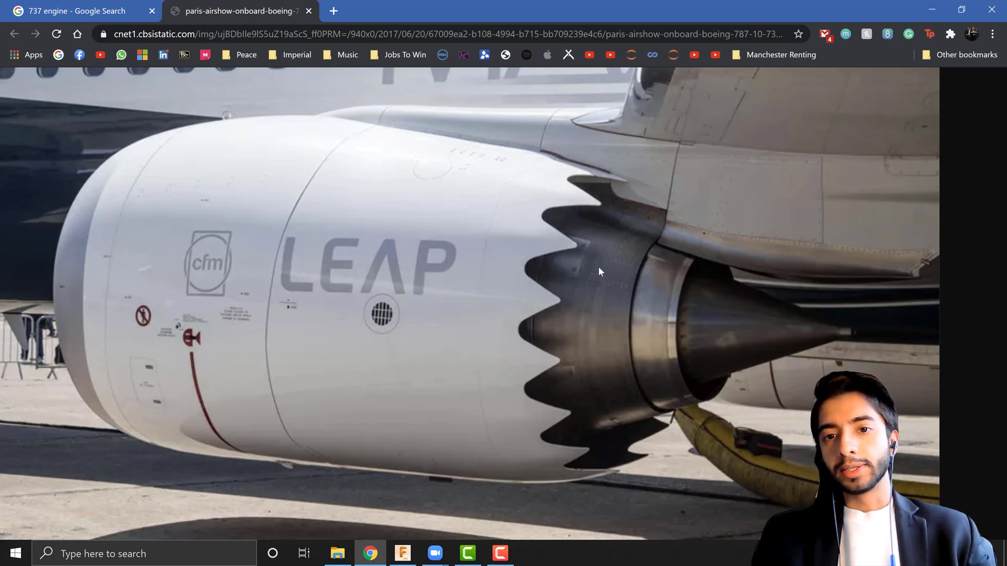
ctrl+scroll(630, 239, up, 3)
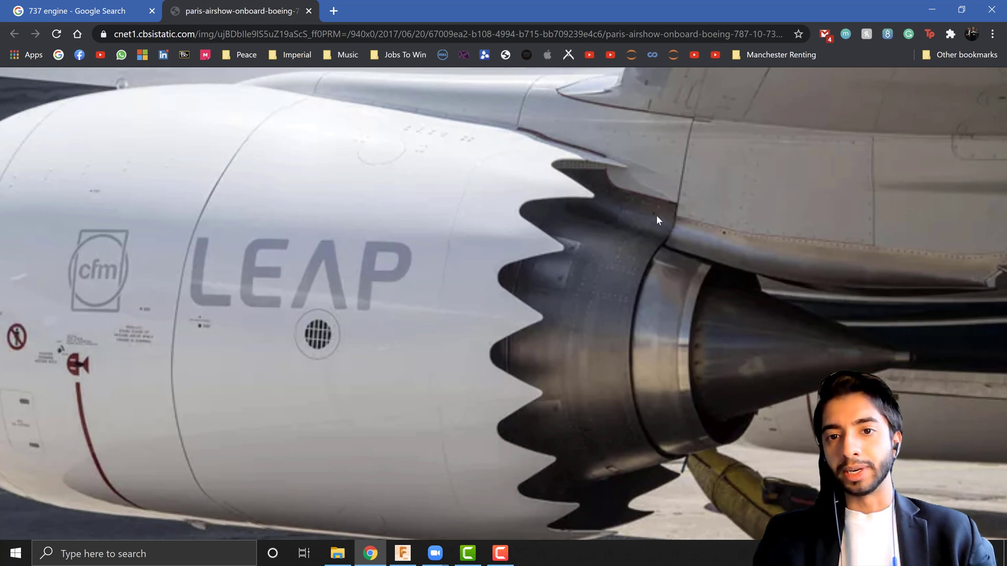
ctrl+scroll(654, 218, down, 2)
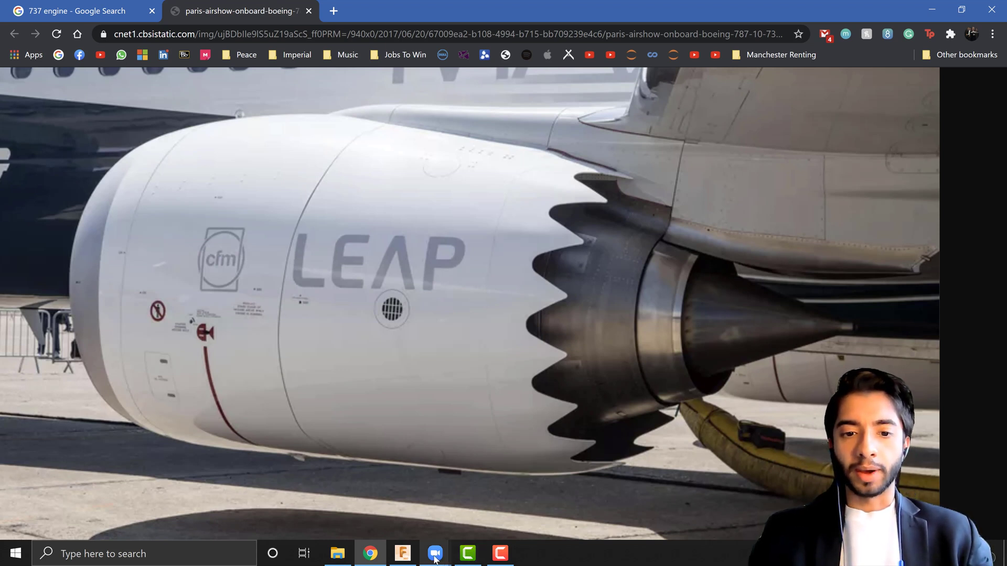
Return to Fusion 360 and hide the H_Stab, V_Stab, Fuselage and Wing components to expose the side-view canvas behind the nacelle
click(406, 556)
middle_drag(667, 374, 614, 377)
scroll(614, 377, up, 3)
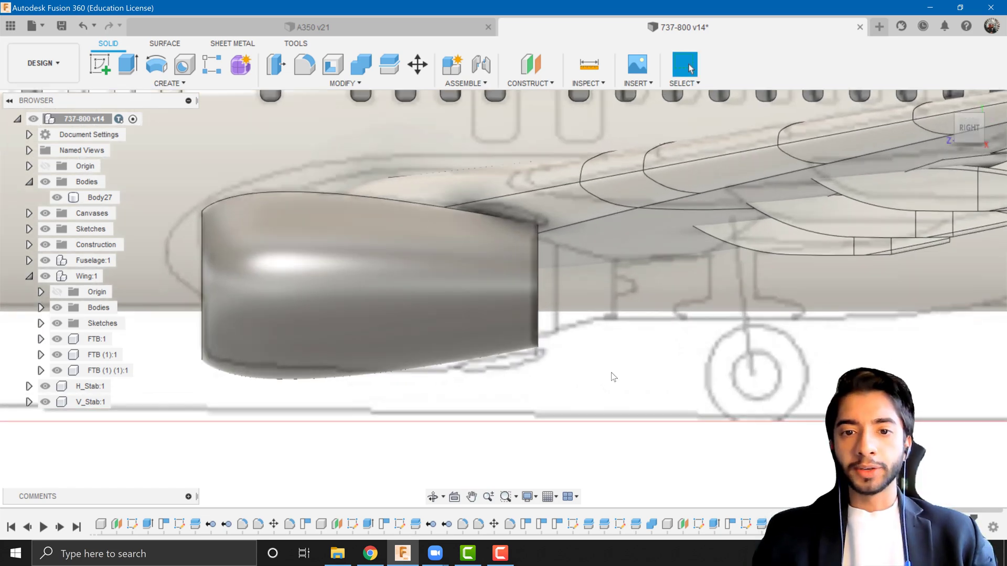
scroll(614, 377, up, 2)
middle_drag(555, 344, 488, 370)
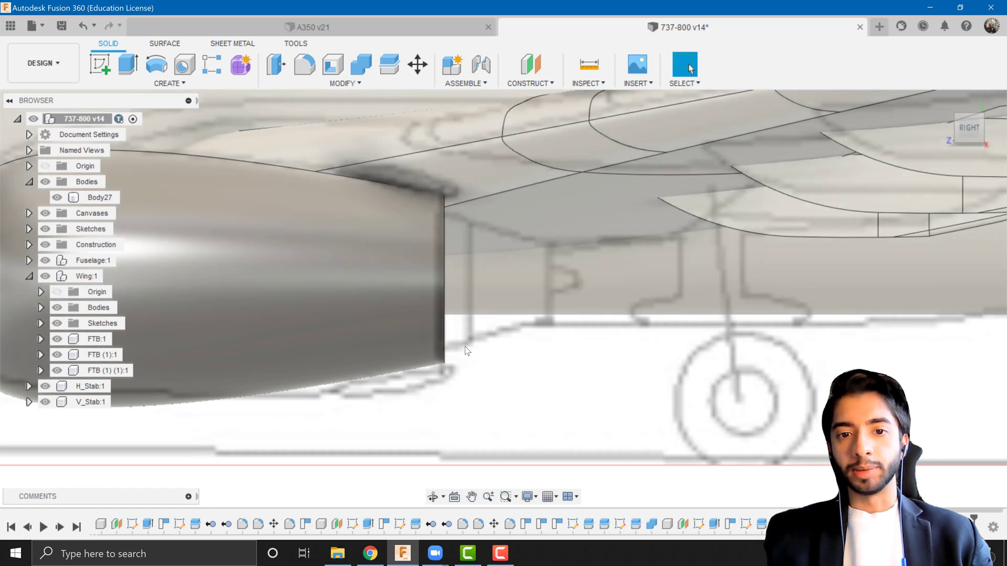
click(45, 386)
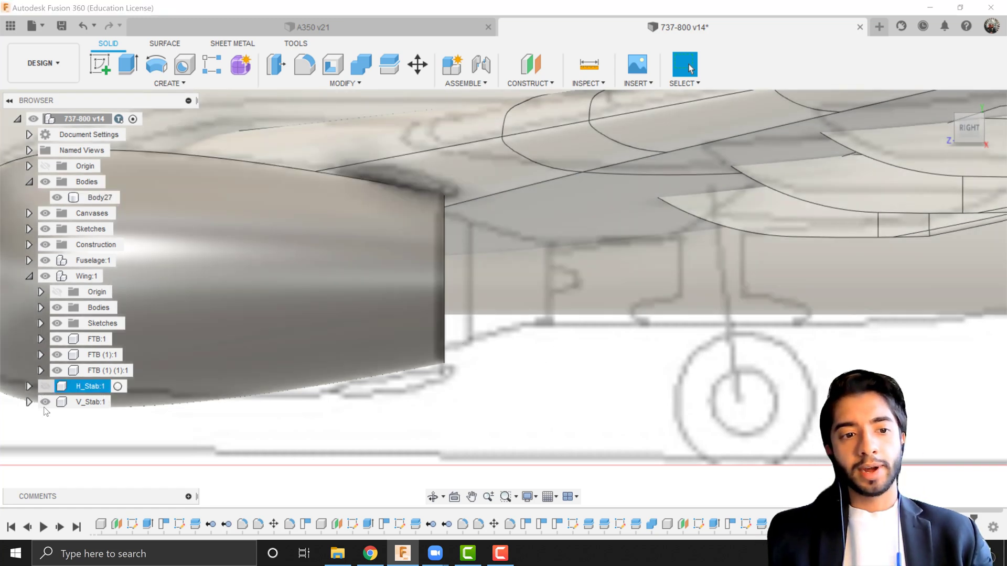
click(45, 402)
click(45, 260)
click(45, 275)
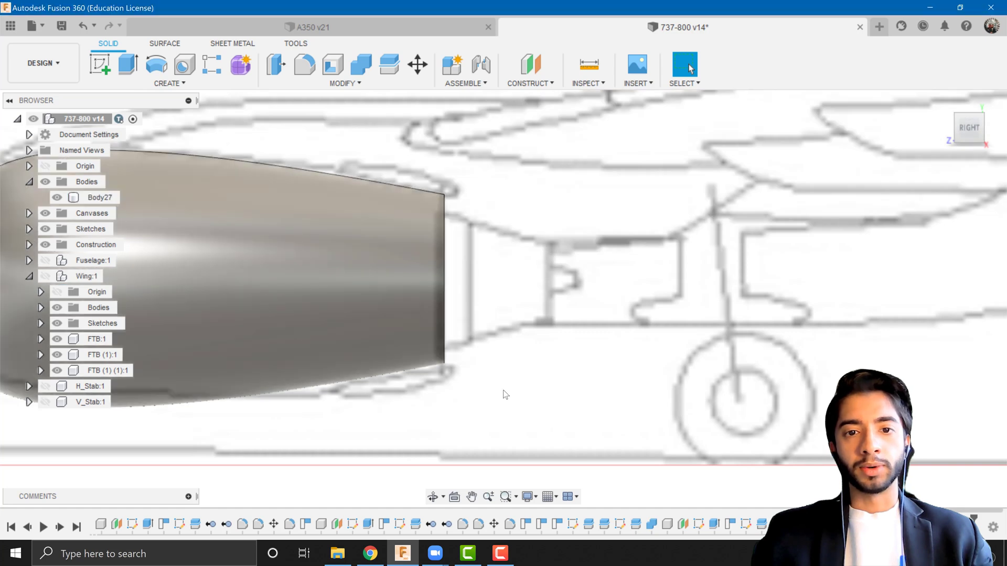
Show construction plane Plane12 and start a new sketch on it
scroll(488, 315, up, 2)
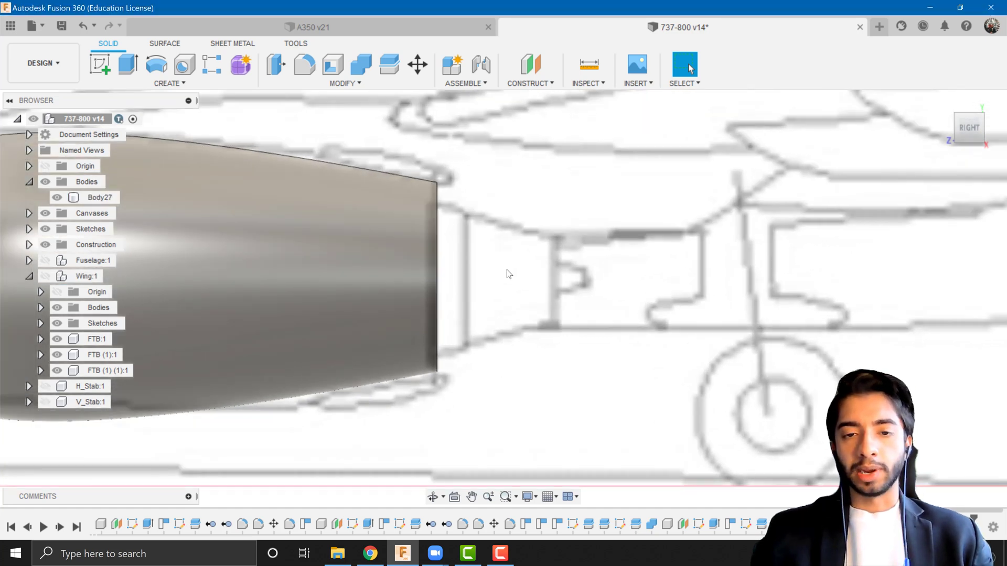
scroll(561, 288, down, 2)
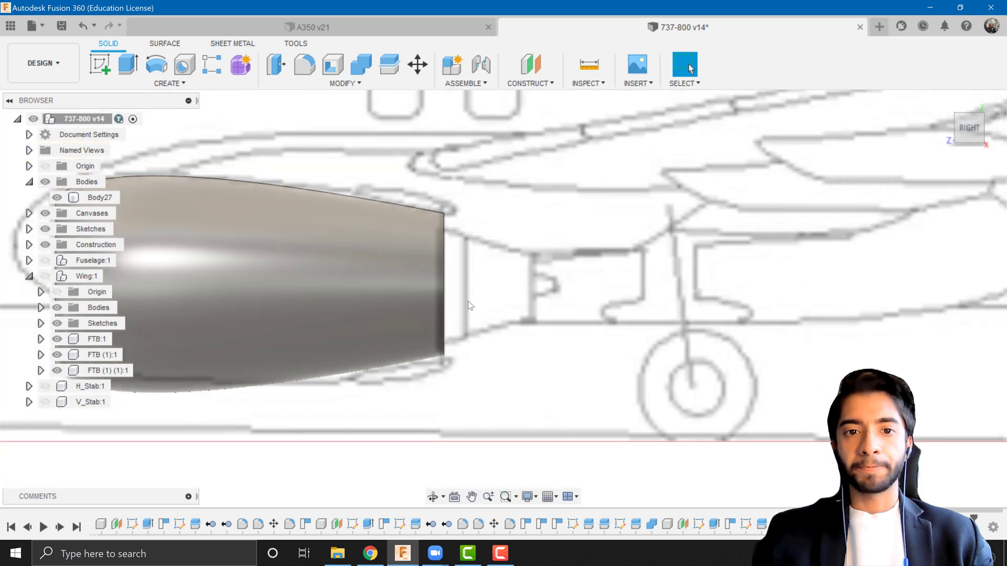
scroll(550, 309, down, 1)
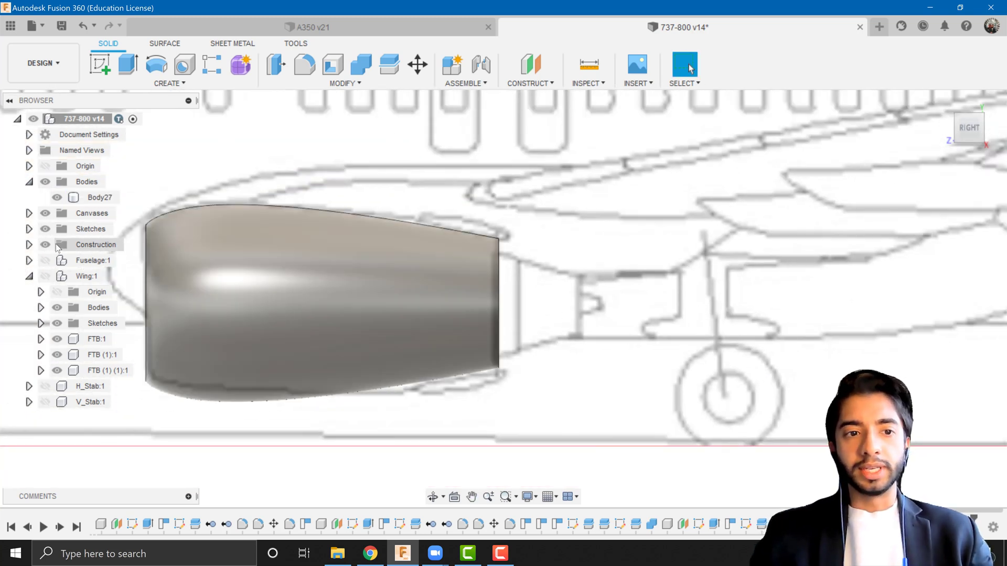
click(29, 245)
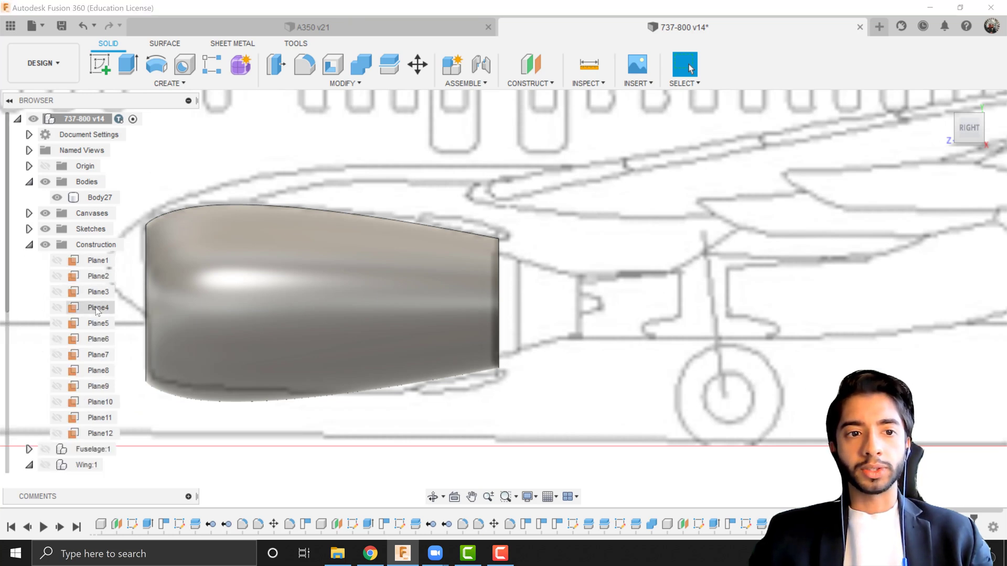
scroll(102, 338, down, 1)
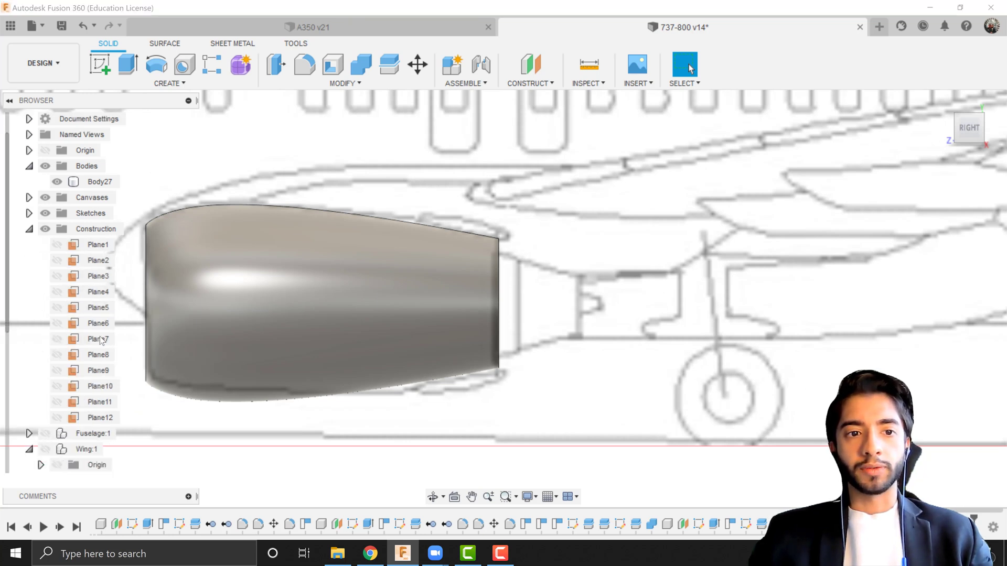
click(57, 417)
scroll(629, 398, down, 8)
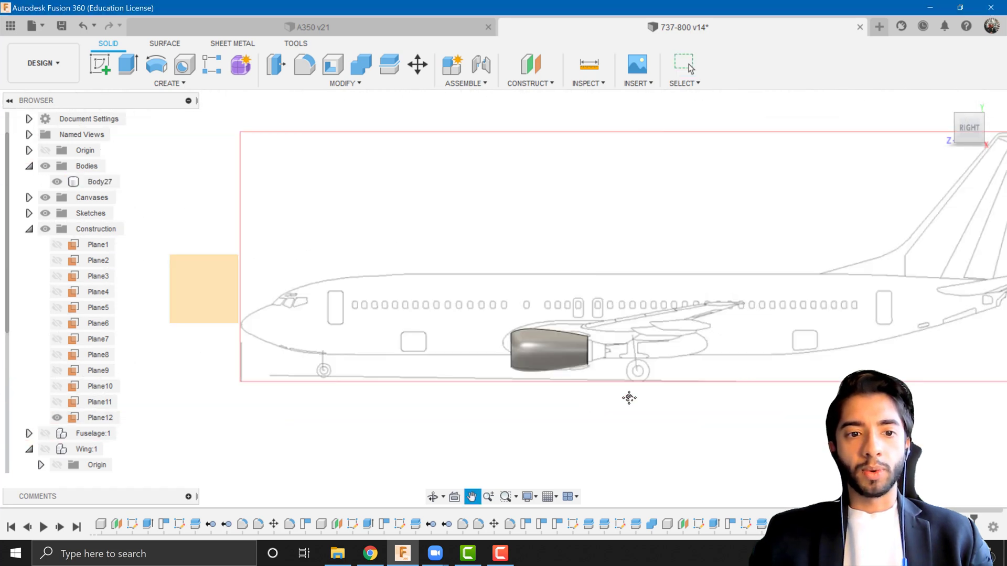
middle_drag(629, 398, 665, 393)
scroll(666, 393, up, 1)
mouse_move(407, 340)
shift+middle_down()
mouse_move(668, 359)
mouse_move(472, 330)
mouse_move(427, 342)
shift+middle_up()
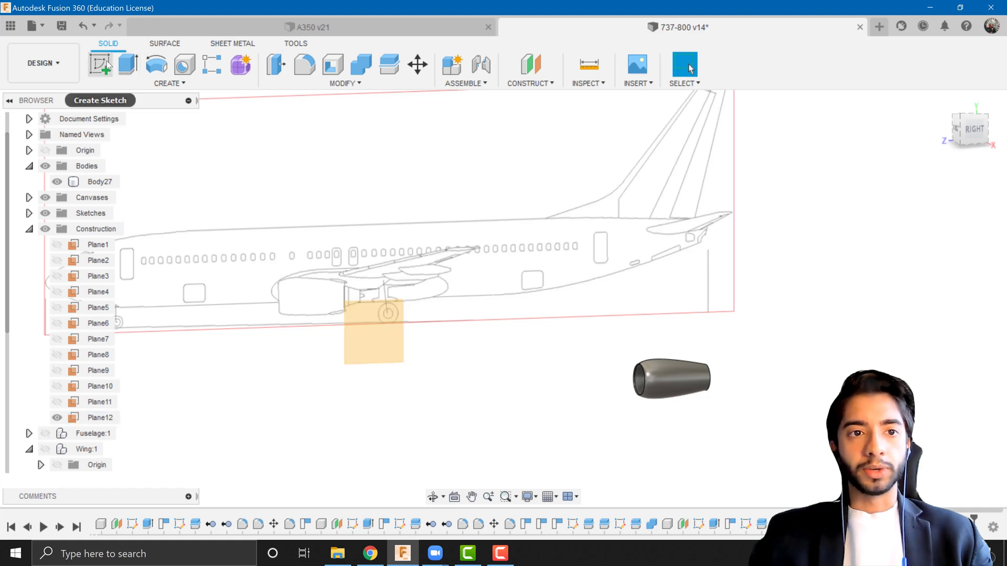
click(108, 65)
scroll(398, 364, down, 5)
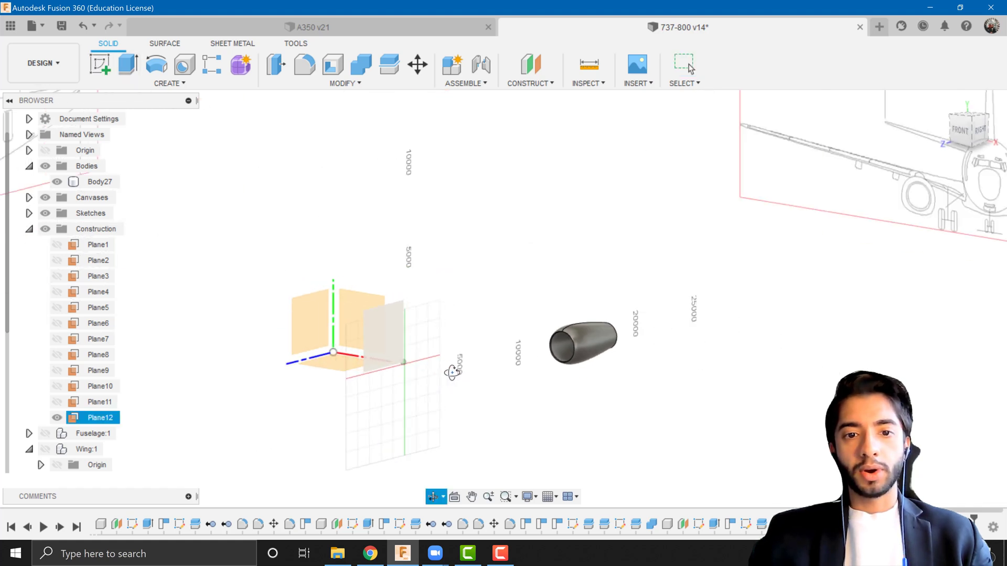
scroll(599, 320, up, 5)
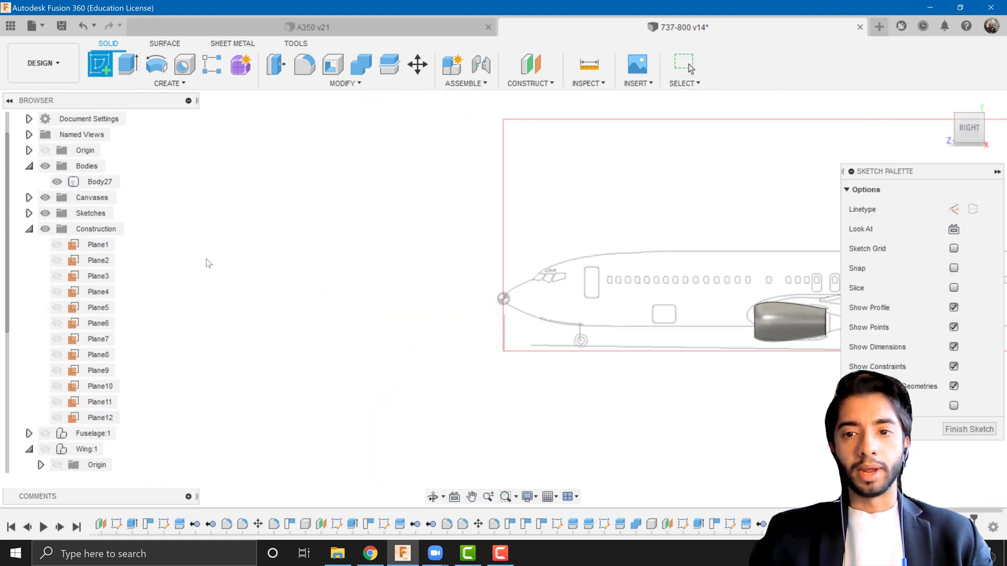
Project the nacelle's circular rear edge into the sketch using specified entities, with Projection Link on
mouse_move(687, 317)
middle_down()
mouse_move(405, 311)
mouse_move(830, 388)
middle_up()
scroll(137, 338, up, 2)
scroll(448, 352, up, 2)
mouse_move(134, 354)
middle_down()
mouse_move(448, 352)
mouse_move(418, 247)
middle_up()
scroll(448, 351, up, 3)
scroll(534, 266, up, 1)
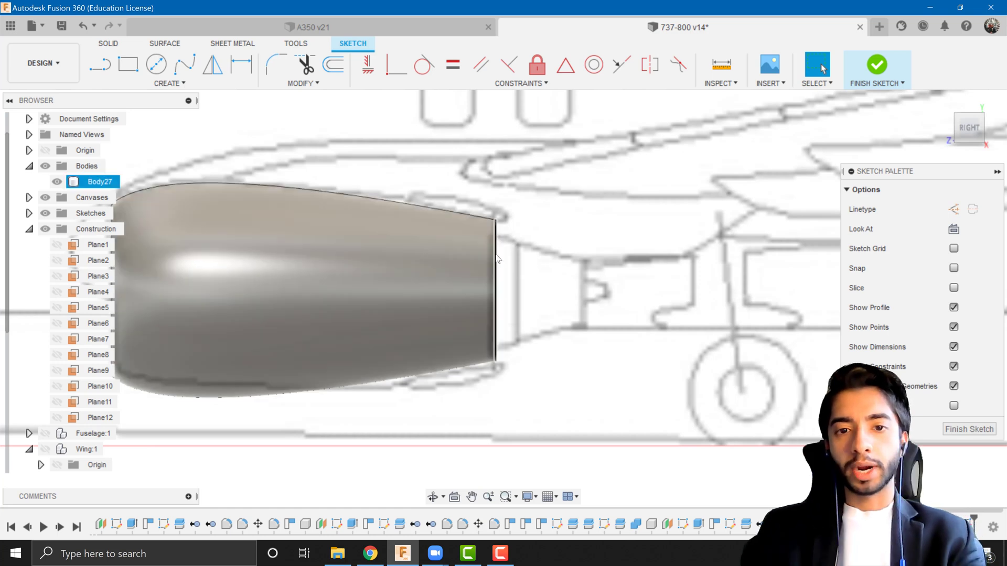
key(p)
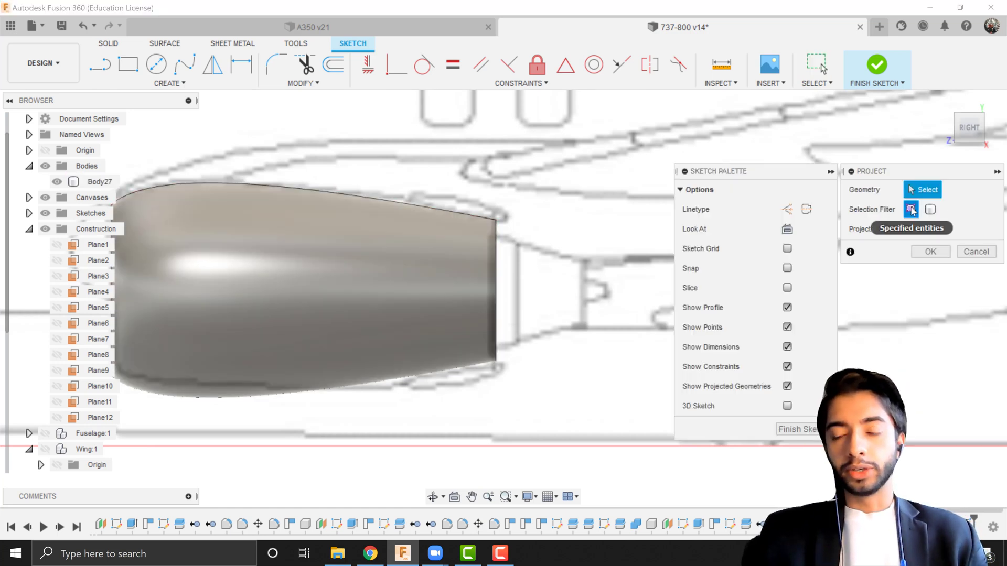
scroll(498, 276, up, 2)
click(499, 276)
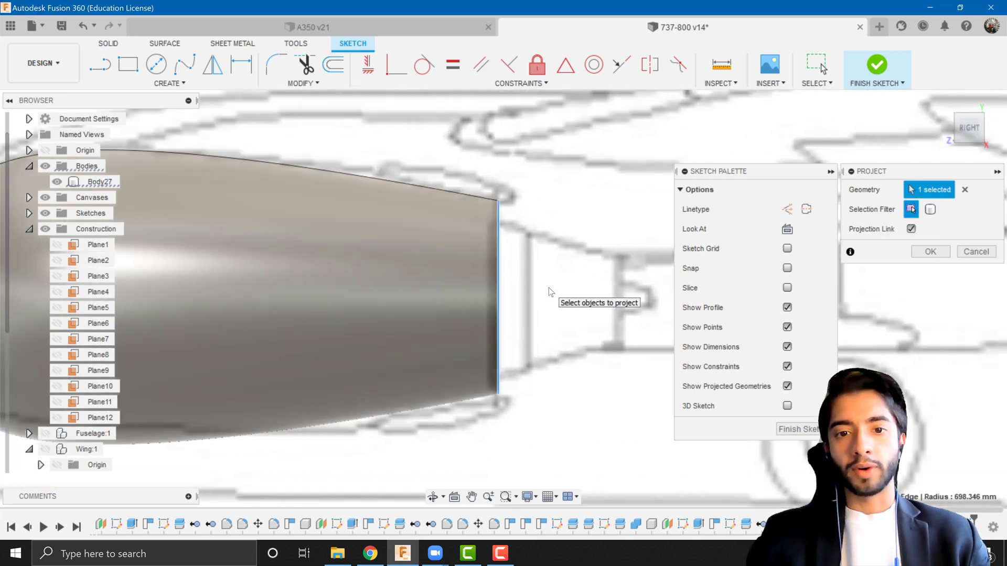
click(931, 252)
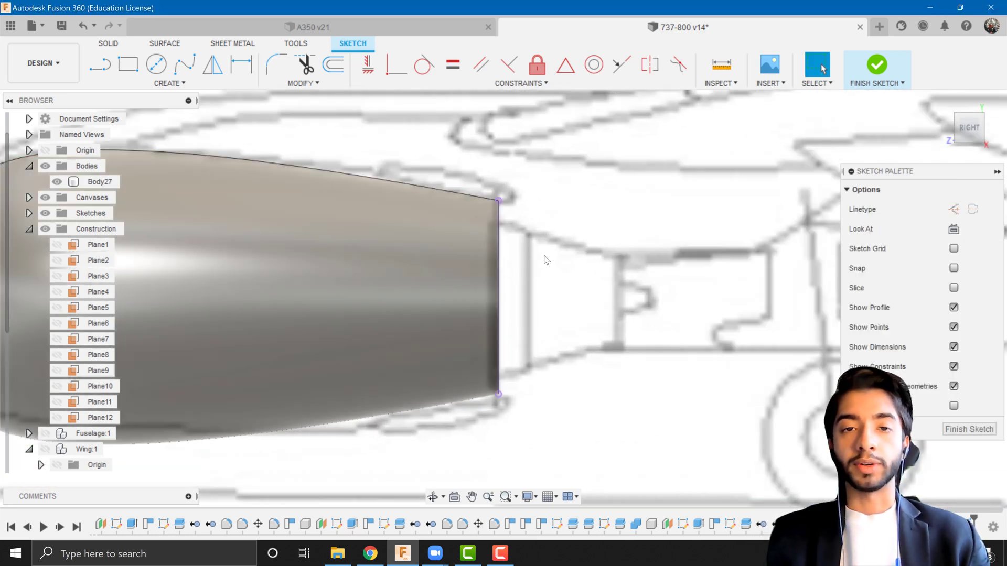
scroll(512, 233, up, 4)
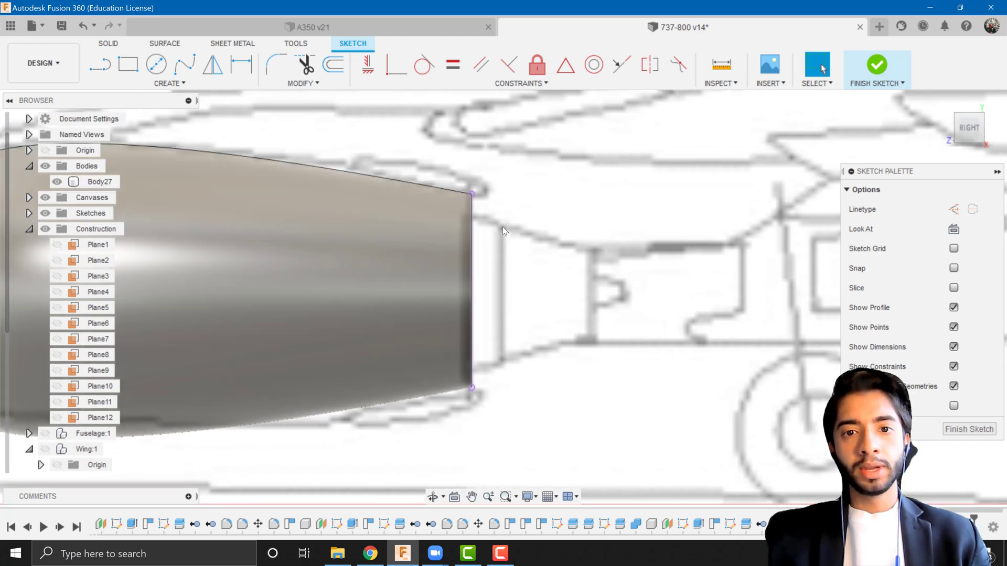
scroll(503, 226, down, 2)
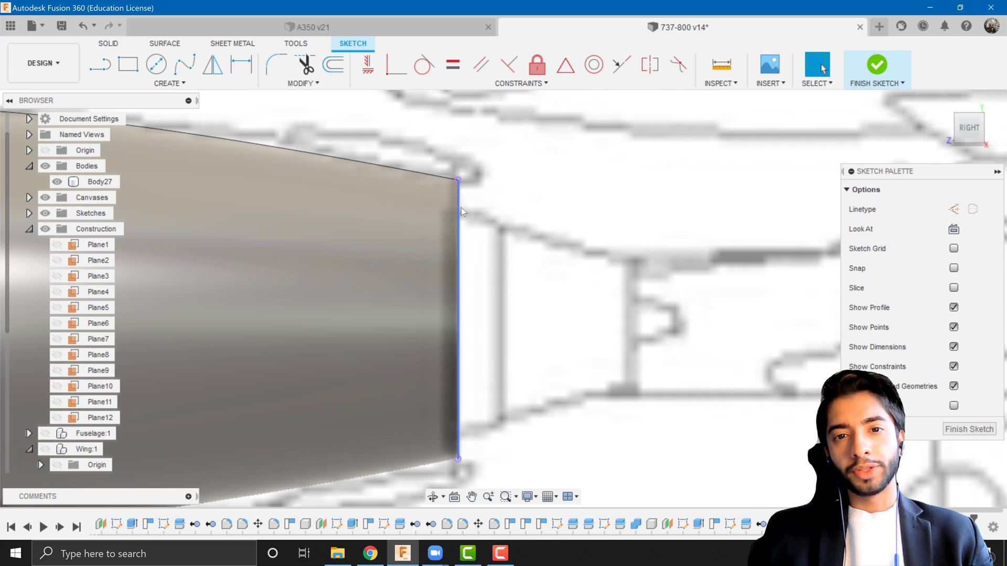
click(97, 67)
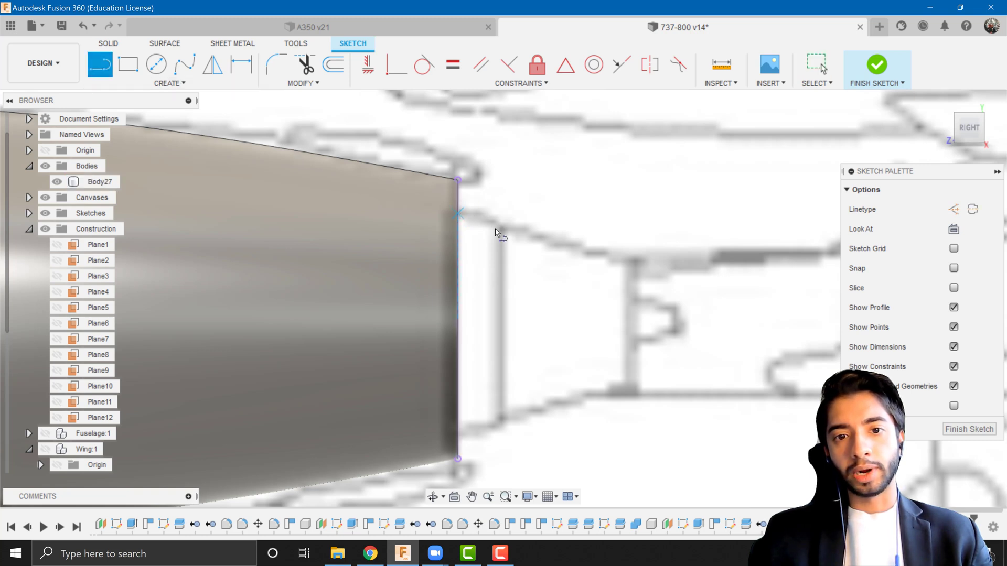
scroll(502, 233, up, 2)
key(Escape)
Draw a short control point spline from the projected rear edge to the canvas's first vertical exhaust line, following the upper outline
click(168, 83)
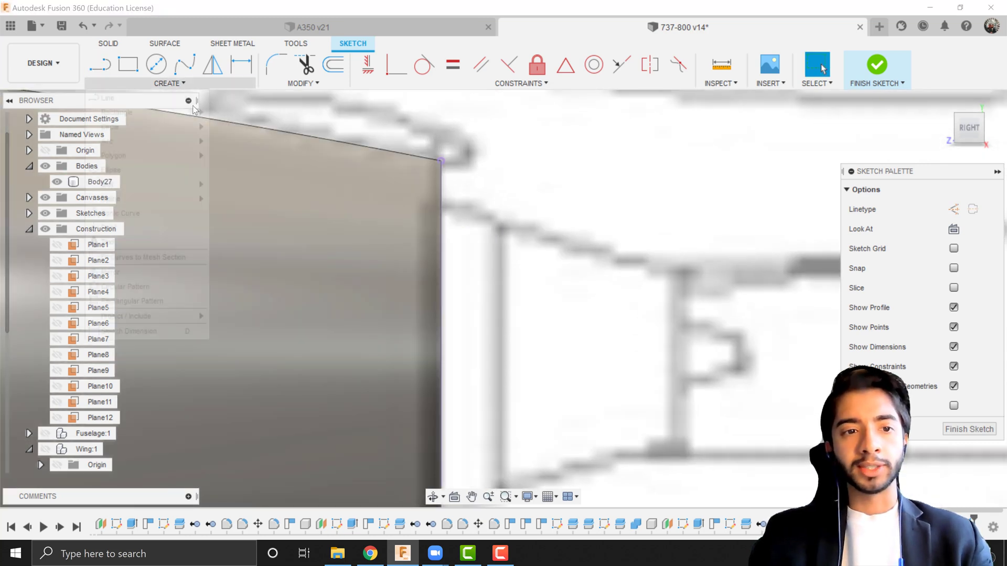
mouse_move(152, 202)
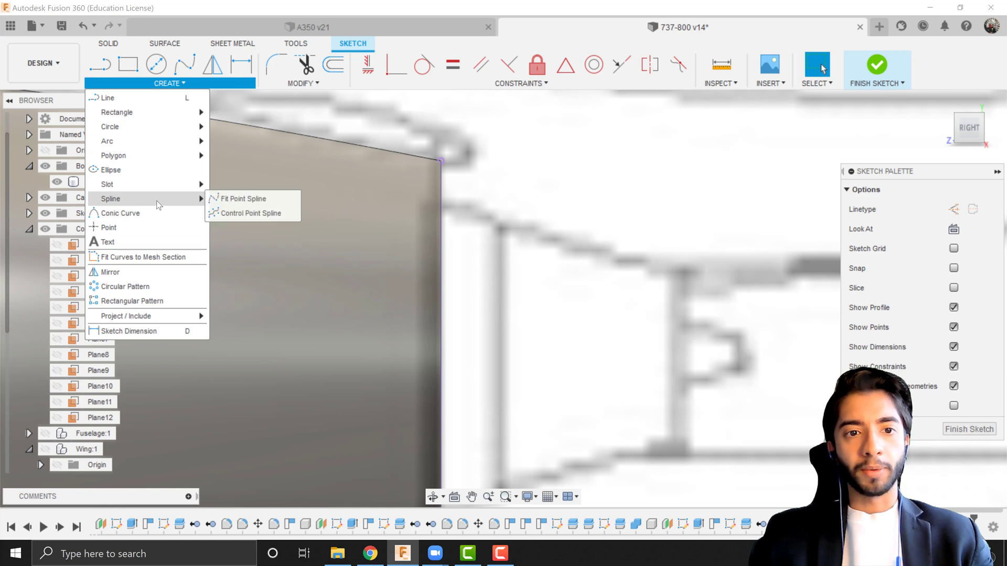
click(223, 214)
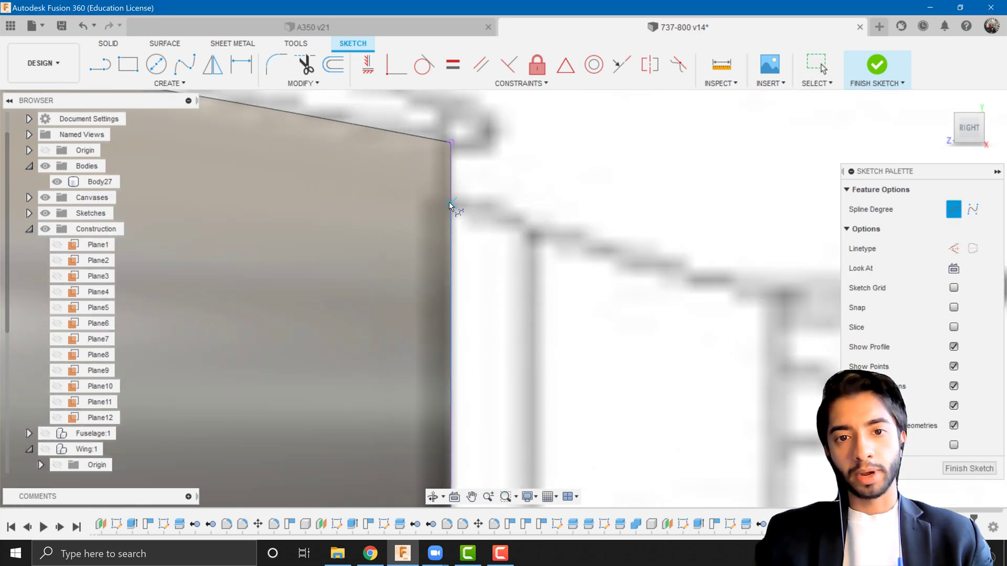
scroll(479, 205, up, 2)
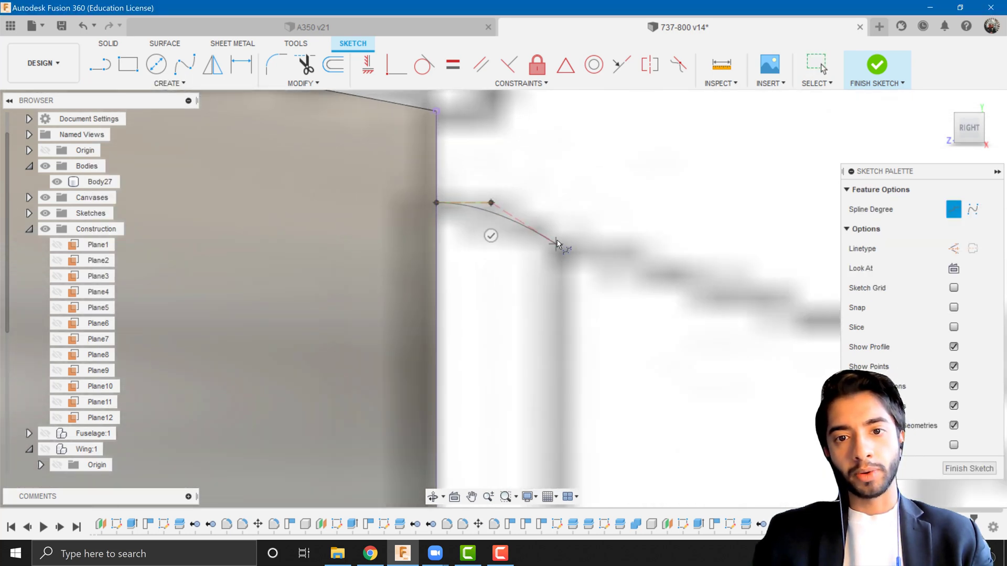
scroll(569, 293, down, 4)
middle_drag(578, 298, 441, 280)
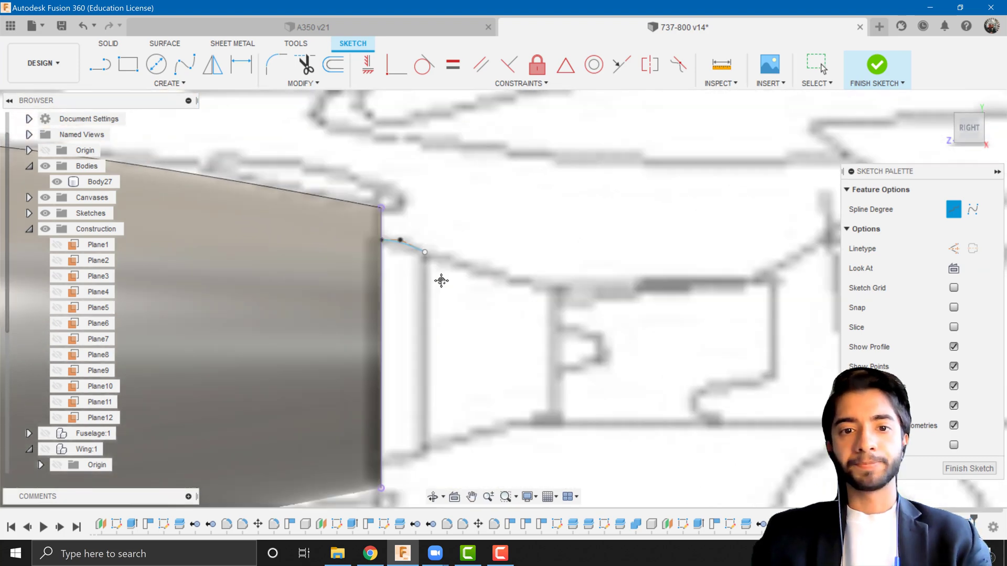
scroll(442, 280, down, 2)
key(Escape)
Draw a straight line from the spline's end along the canvas's sloping exhaust outline to the upper corner of the next vertical line
key(l)
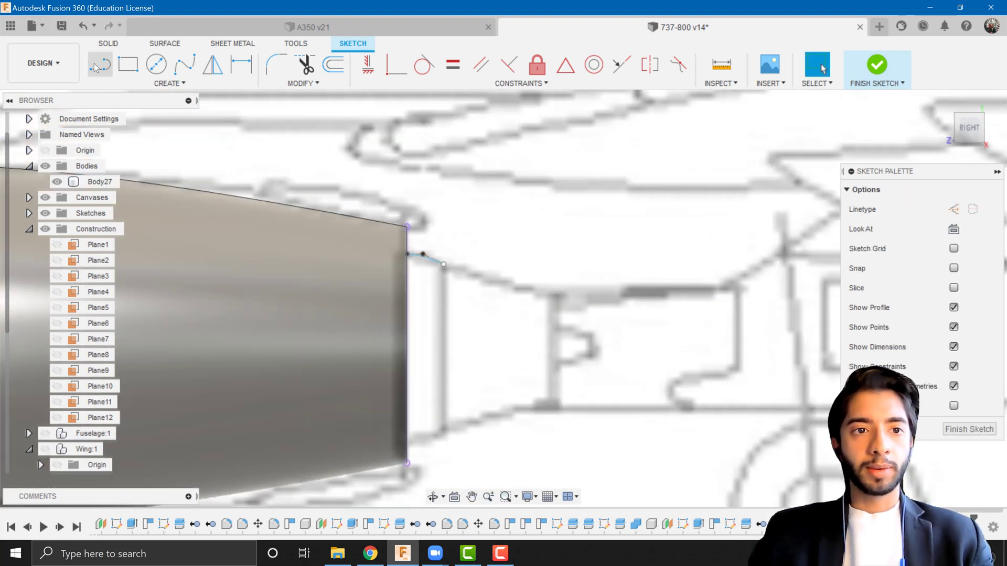
scroll(417, 252, up, 2)
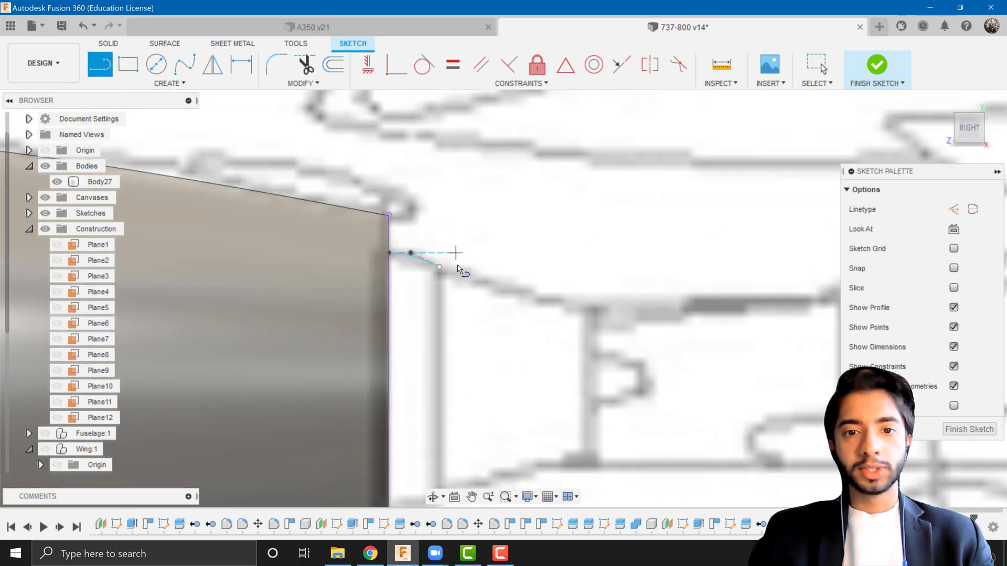
click(594, 311)
click(585, 344)
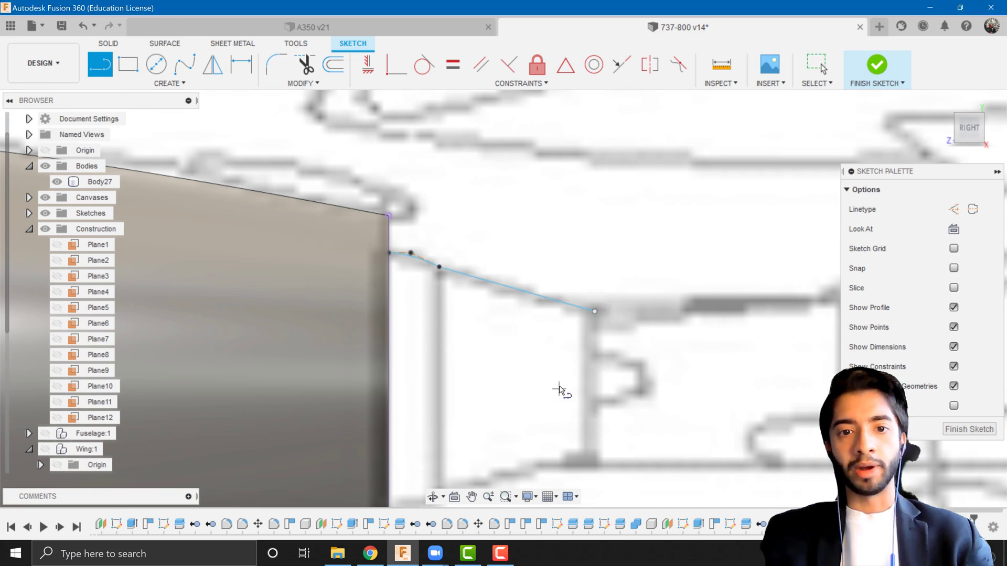
Draw vertical lines about 874 mm and 757 mm long down from the sloping exhaust line's front and rear ends, following the canvas
key(Escape)
scroll(535, 375, down, 2)
middle_drag(535, 370, 531, 328)
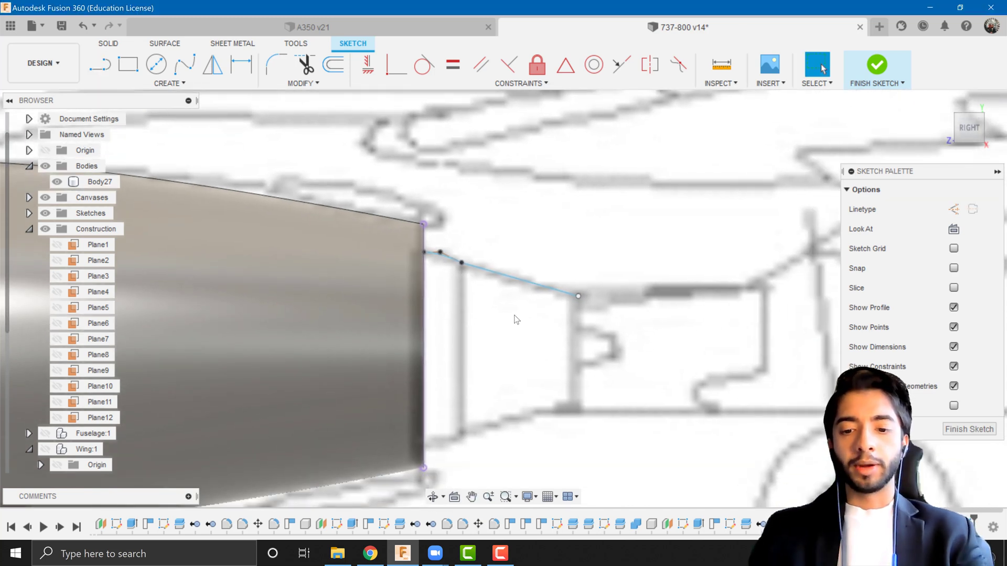
key(l)
click(461, 262)
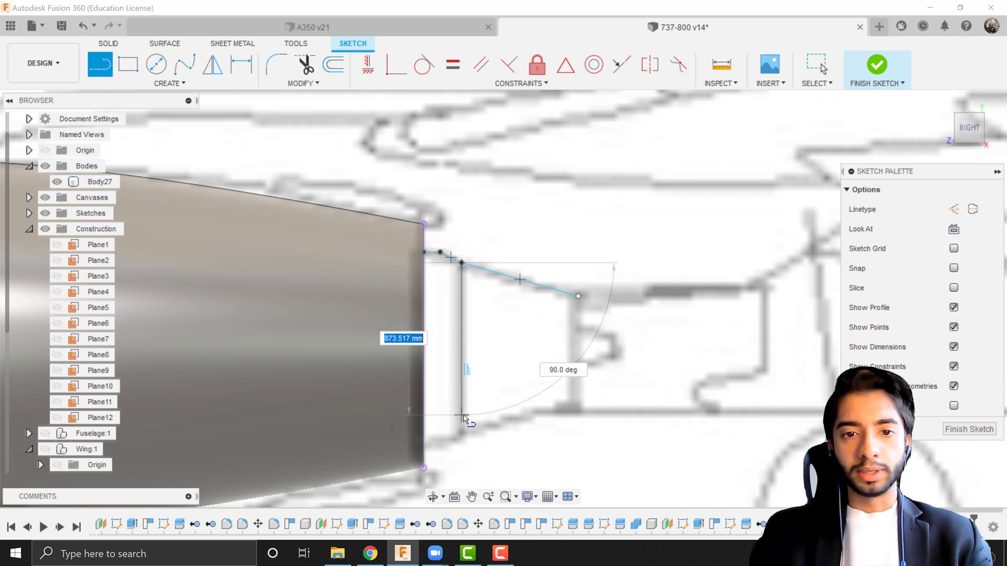
click(461, 416)
click(579, 297)
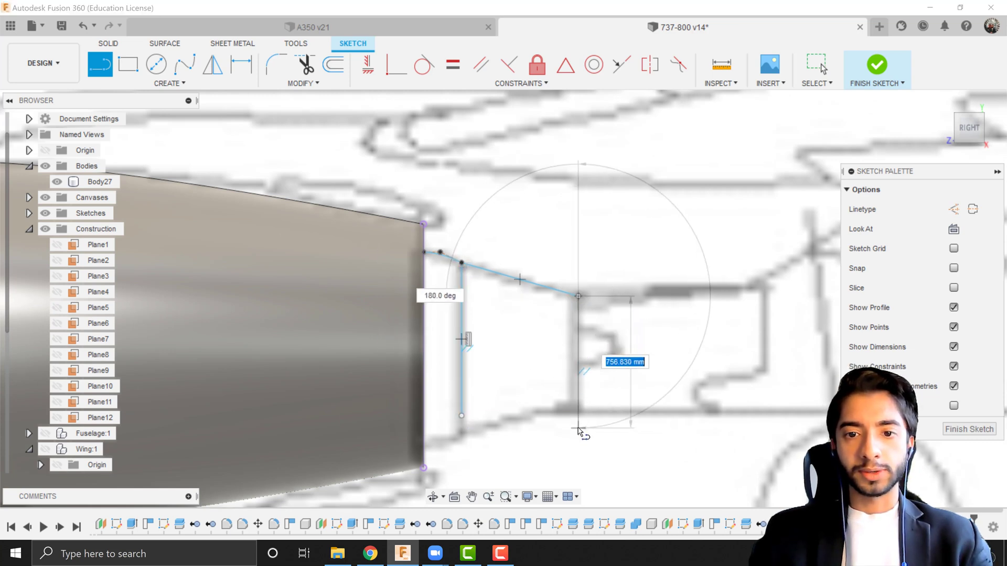
click(579, 426)
key(Escape)
Draw a horizontal centreline from the midpoint of the nacelle's projected rear edge rearward, past the second vertical exhaust line
scroll(507, 368, down, 1)
scroll(507, 369, up, 2)
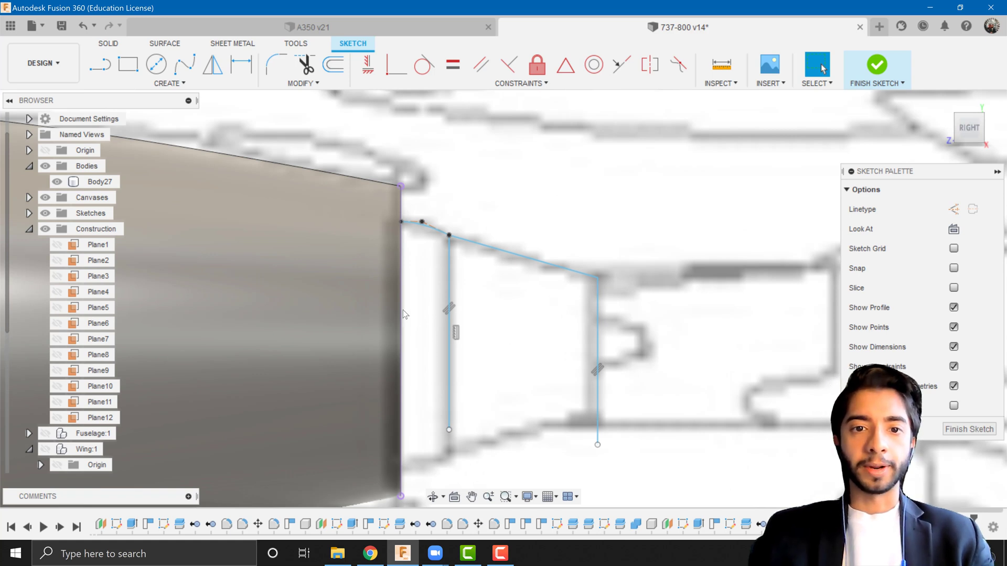
scroll(415, 313, down, 1)
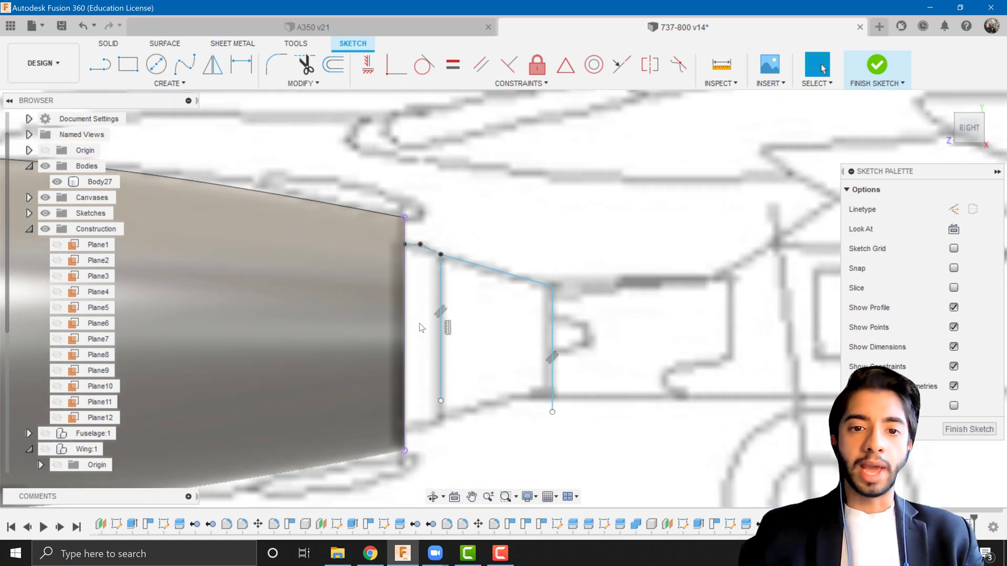
scroll(419, 328, down, 1)
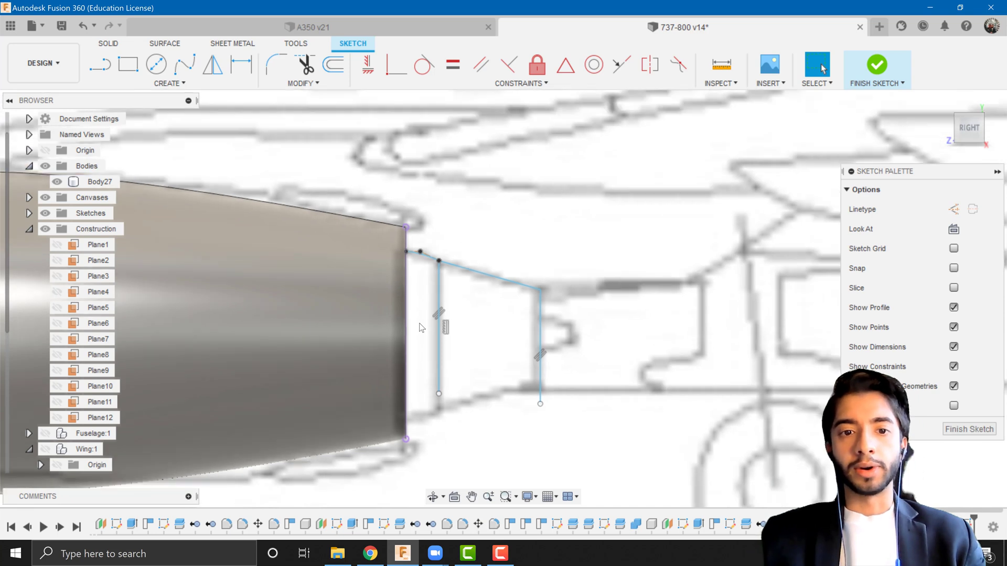
click(93, 63)
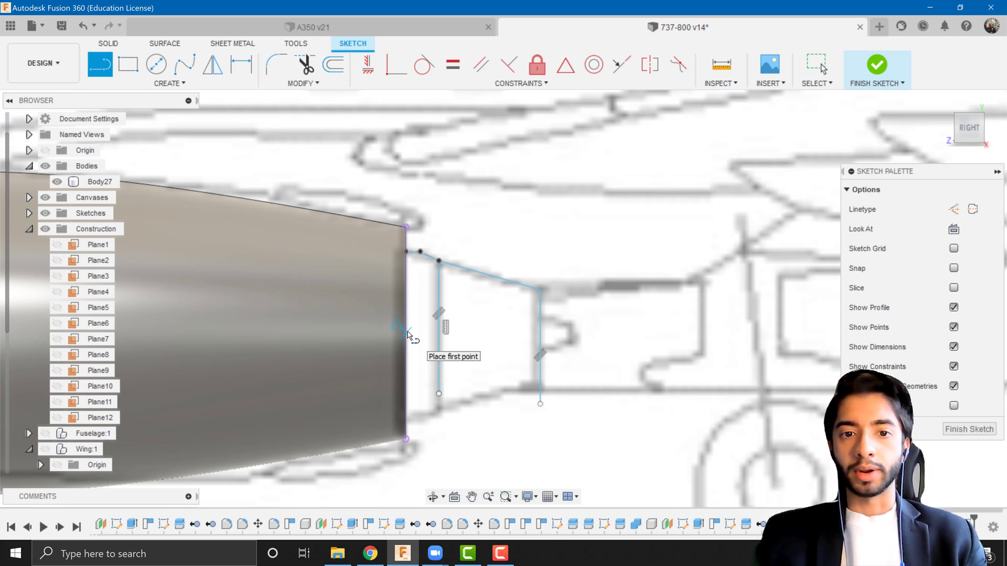
click(407, 332)
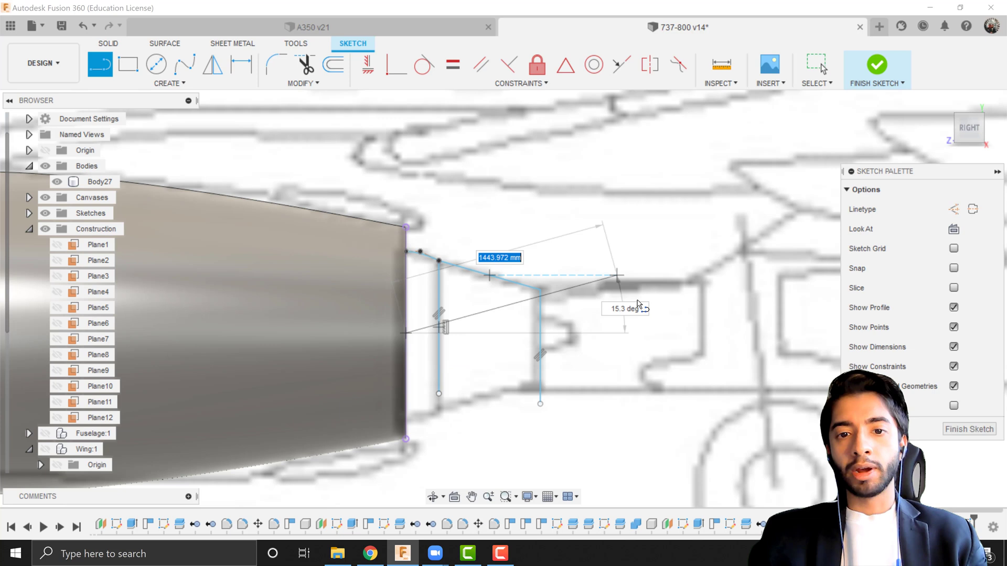
double_click(657, 332)
key(Escape)
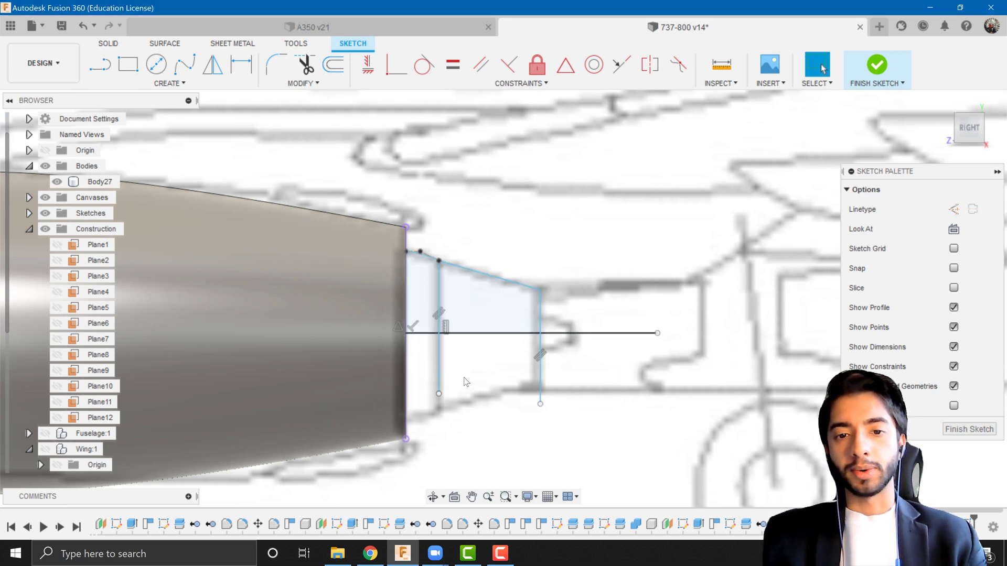
Trim the parts of both vertical exhaust lines that extend below the horizontal centreline
key(t)
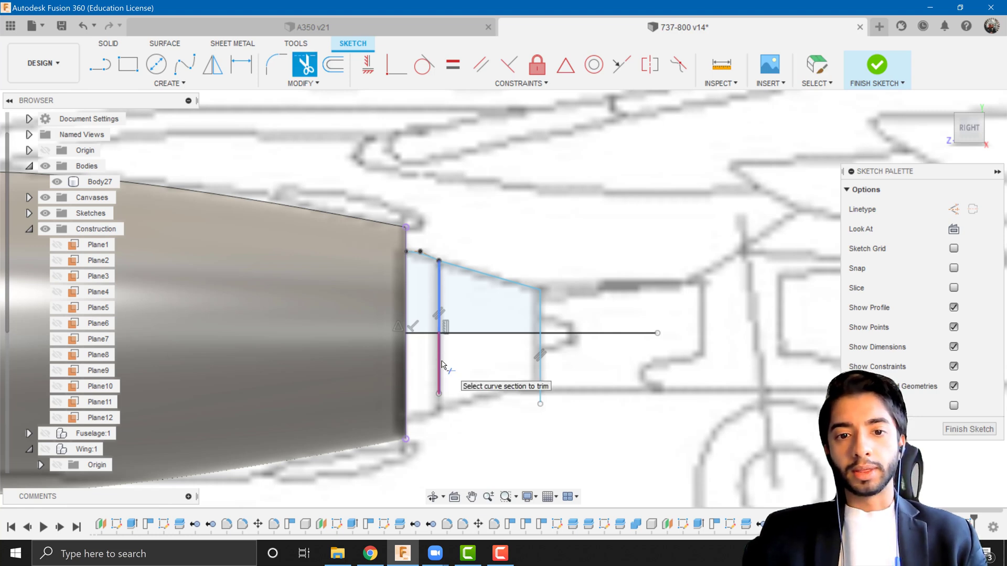
click(441, 365)
click(546, 376)
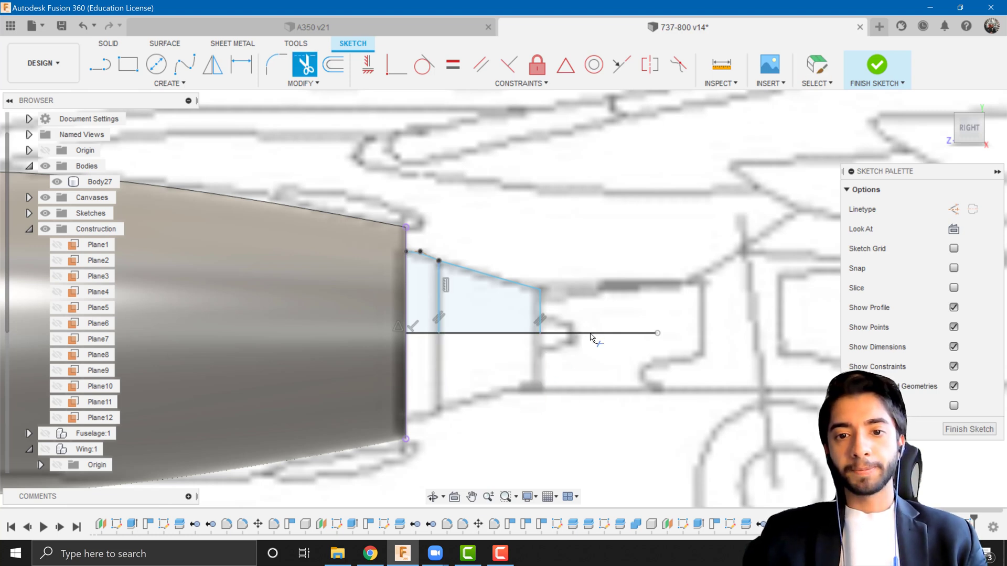
scroll(591, 337, up, 2)
key(Escape)
Draw a curved tail-cone outline with a control point spline from the rear vertical line to the horizontal centreline
scroll(534, 318, up, 4)
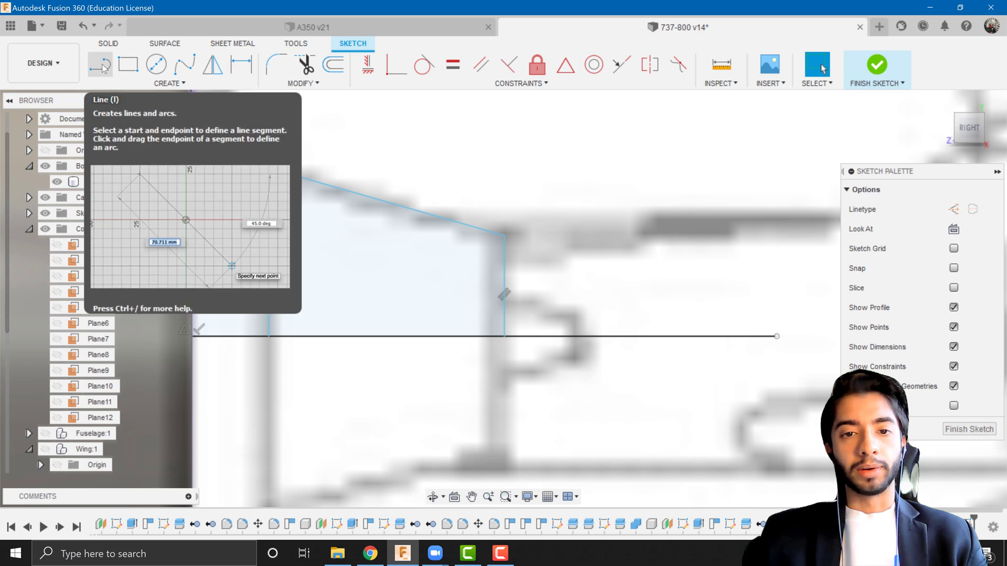
click(169, 83)
mouse_move(131, 204)
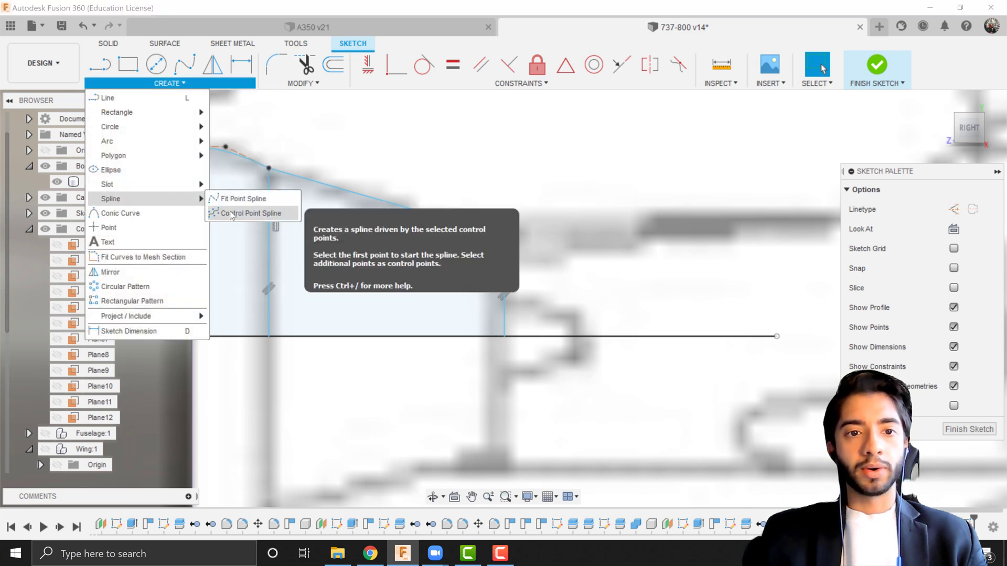
click(231, 215)
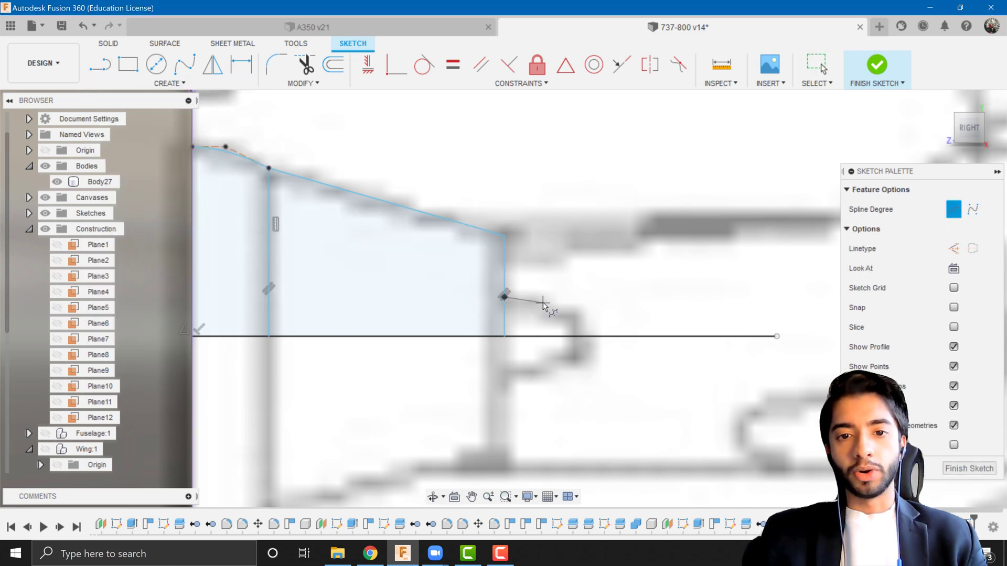
double_click(618, 336)
scroll(622, 278, down, 2)
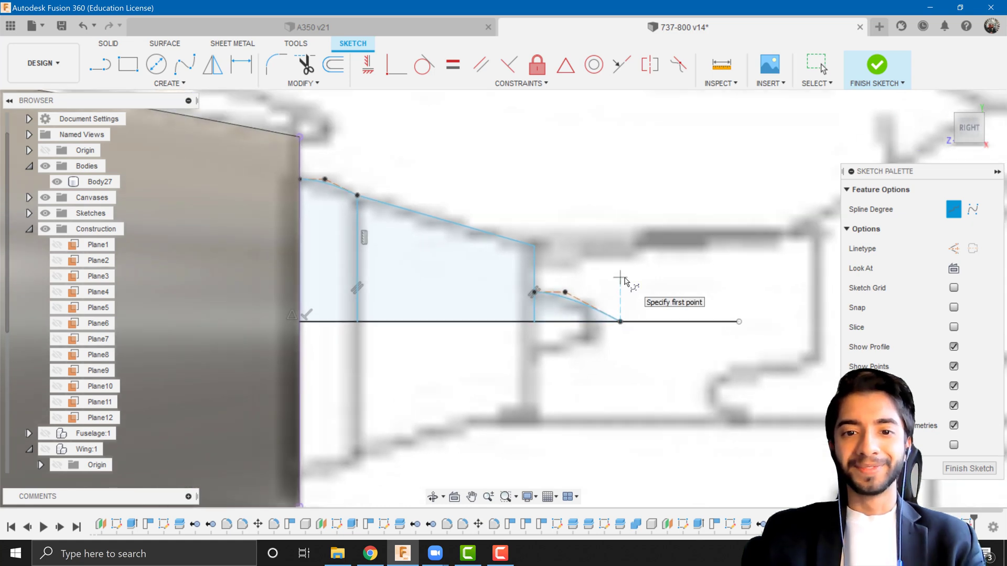
key(Escape)
Trim the centreline beyond the tail-cone spline's end and finish the sketch
key(t)
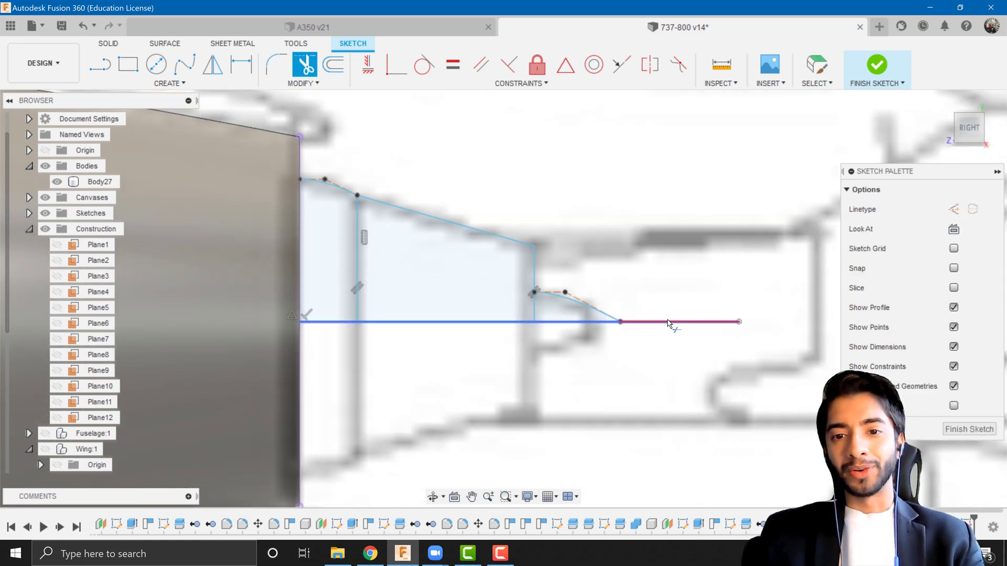
click(674, 322)
key(Escape)
scroll(630, 369, down, 2)
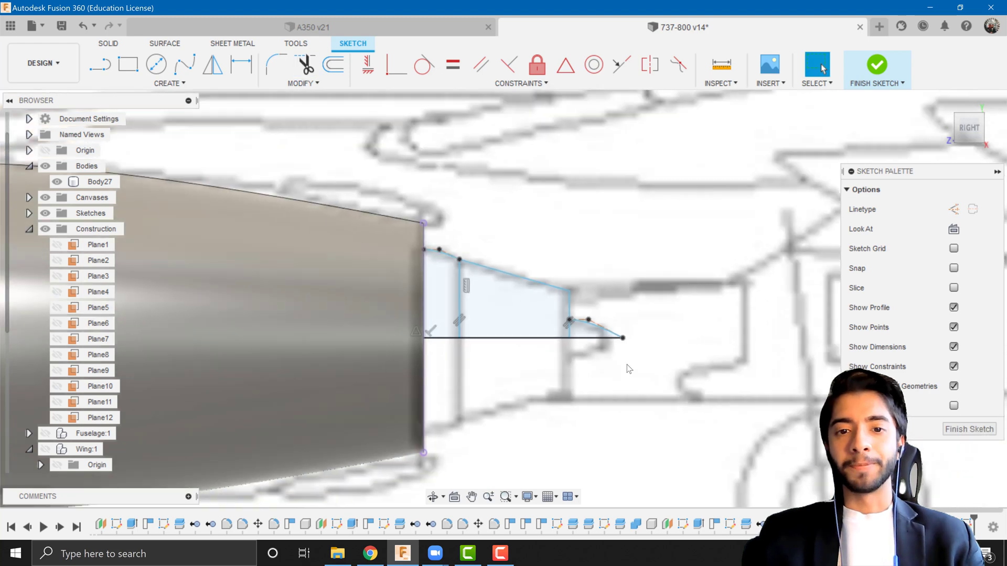
click(886, 66)
Revolve the front exhaust profile beside the nacelle 360 degrees about the horizontal centreline as a new body
scroll(630, 350, down, 2)
scroll(630, 350, down, 1)
mouse_move(630, 350)
shift+middle_down()
mouse_move(526, 360)
mouse_move(460, 342)
shift+middle_up()
scroll(459, 342, down, 5)
middle_drag(554, 365, 885, 336)
scroll(421, 294, up, 5)
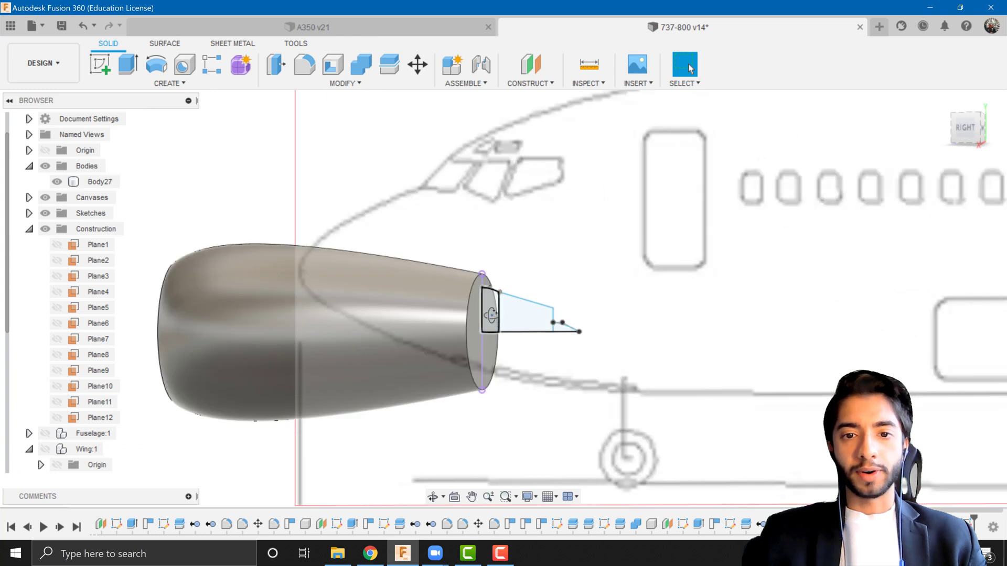
mouse_move(492, 316)
shift+middle_down()
mouse_move(474, 326)
mouse_move(491, 333)
shift+middle_up()
scroll(554, 274, up, 3)
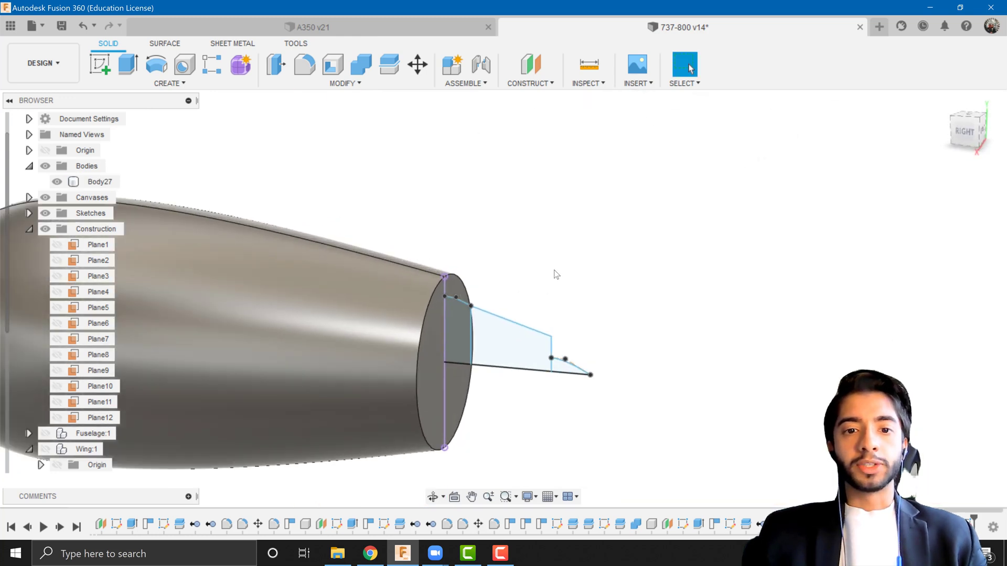
click(157, 64)
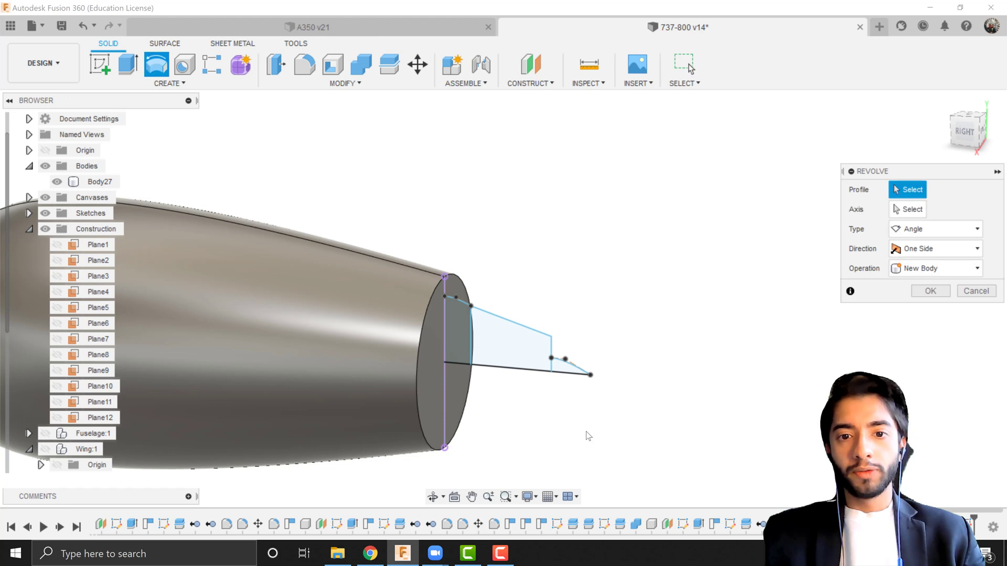
click(452, 333)
click(911, 211)
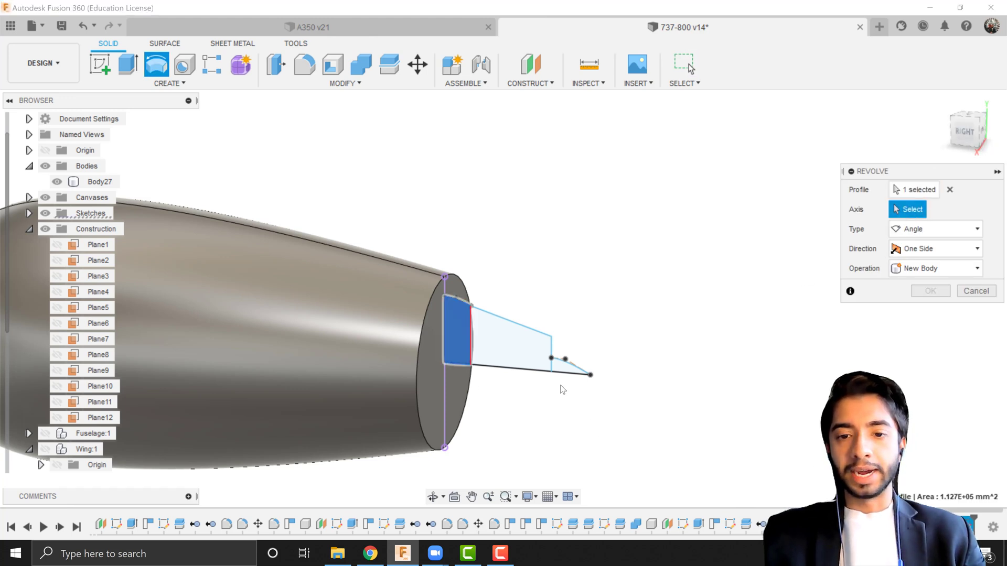
click(522, 373)
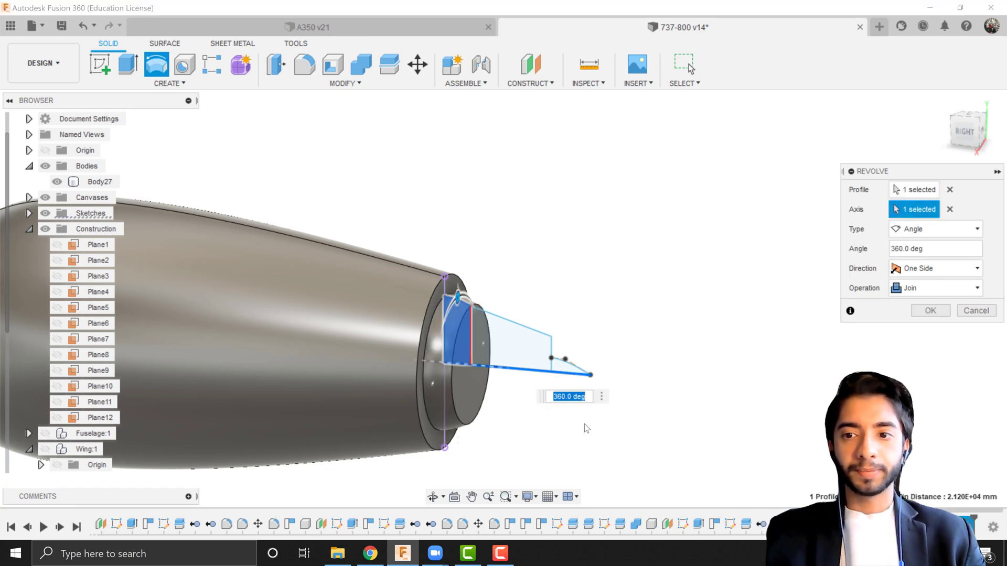
click(916, 291)
click(923, 348)
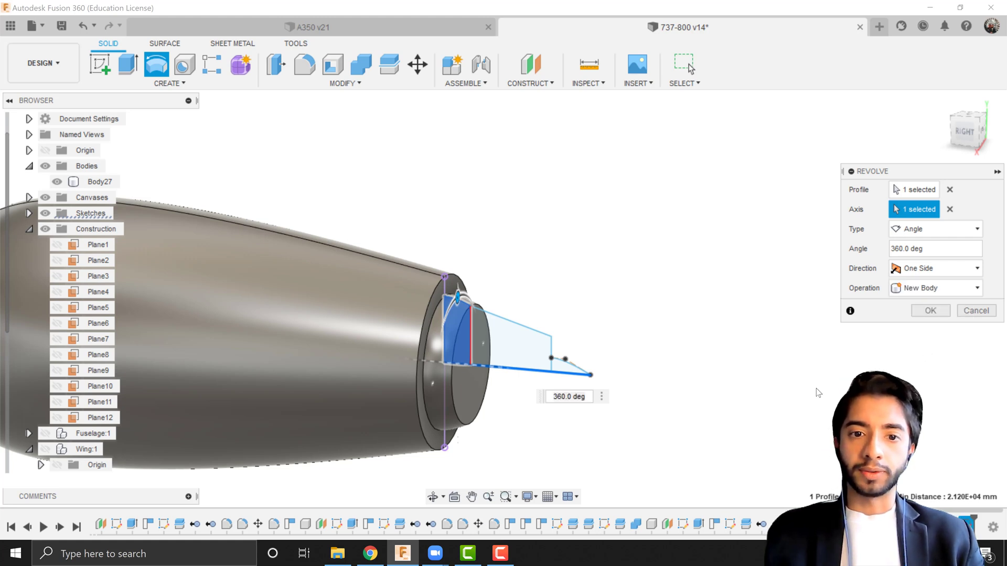
click(937, 312)
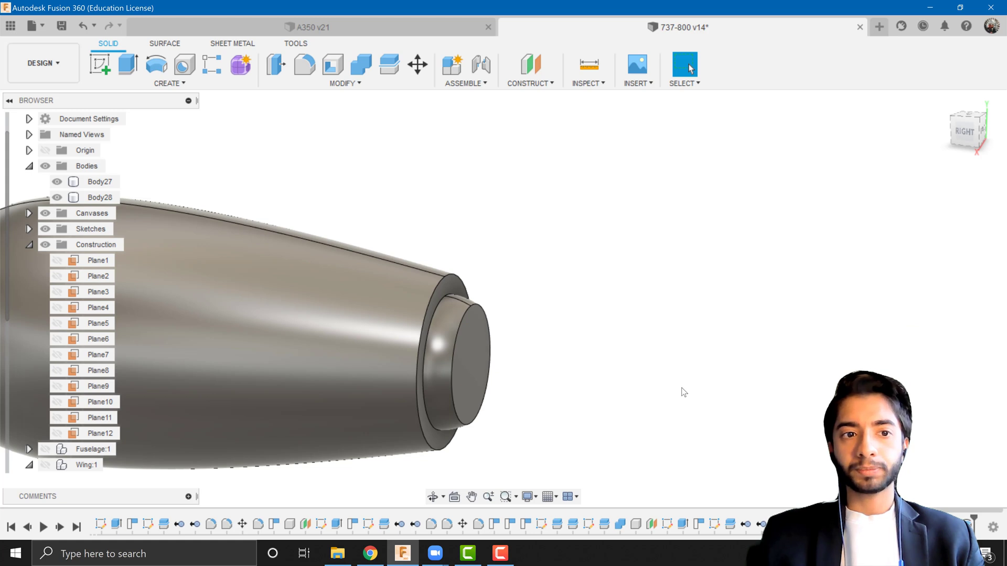
Make the exhaust profile sketch, Sketch23, visible again
scroll(99, 210, down, 3)
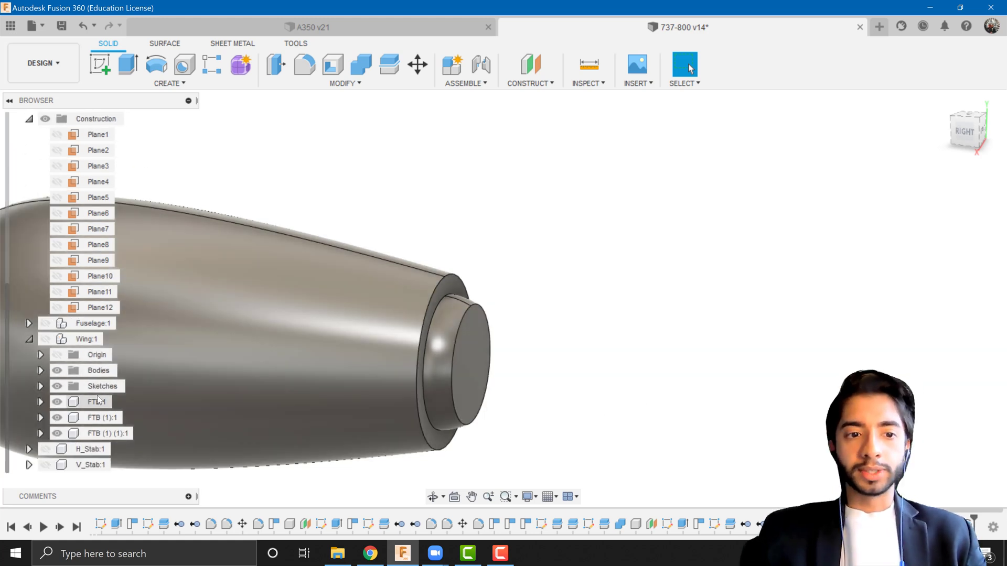
scroll(73, 431, up, 4)
click(97, 198)
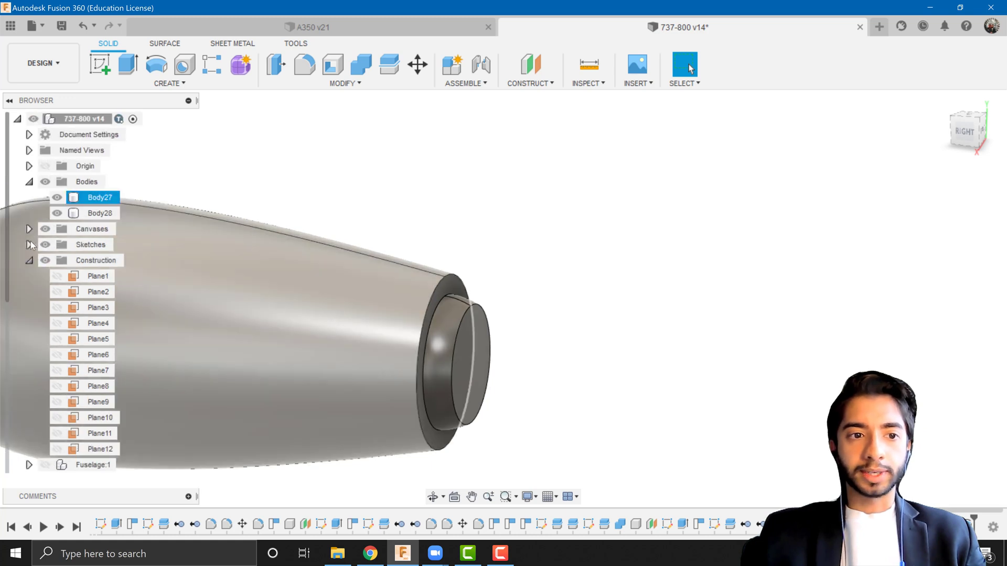
click(29, 245)
scroll(52, 315, down, 8)
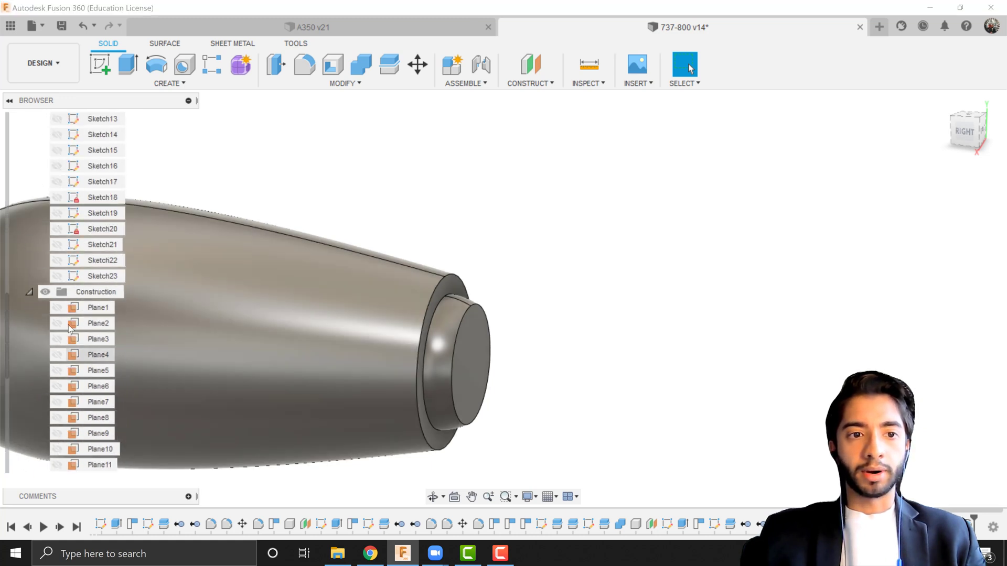
click(54, 276)
click(56, 276)
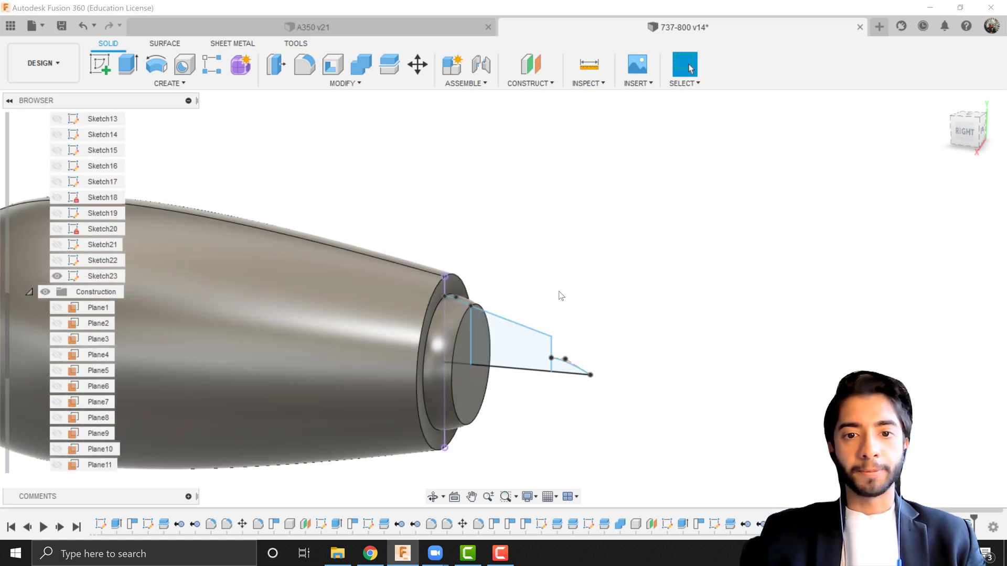
Revolve the middle tapered exhaust profile 360 degrees about the horizontal centreline as a new body
click(156, 67)
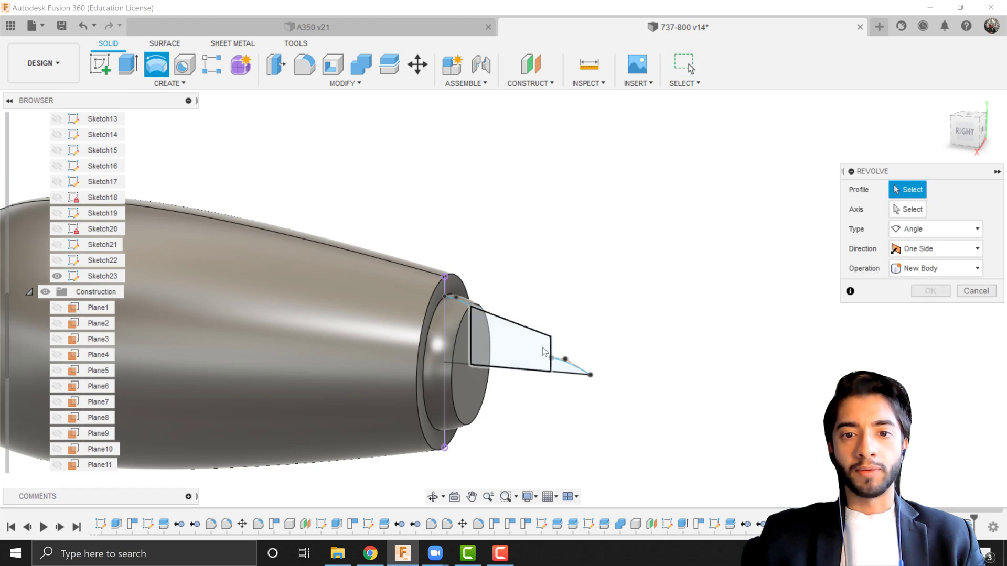
click(517, 339)
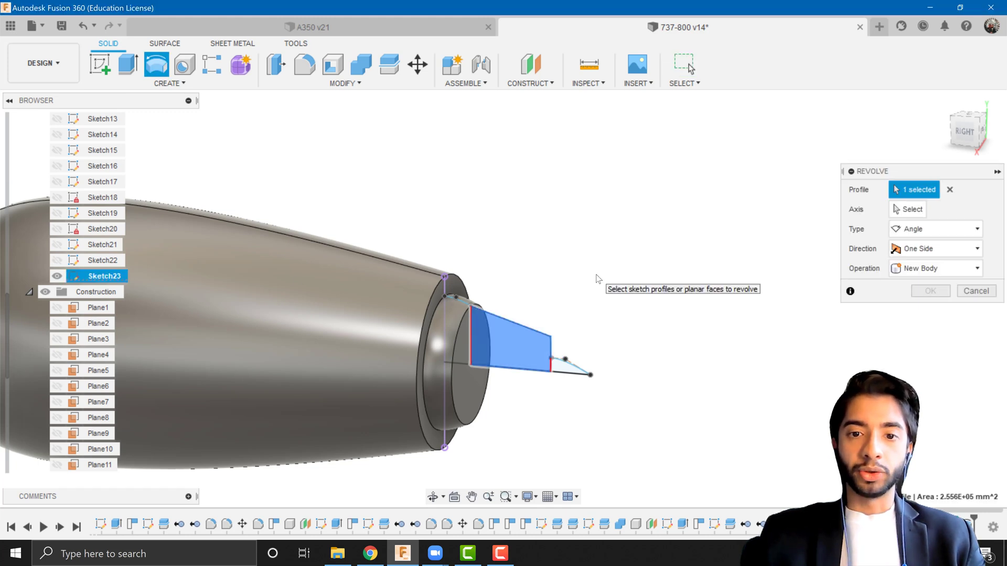
click(908, 209)
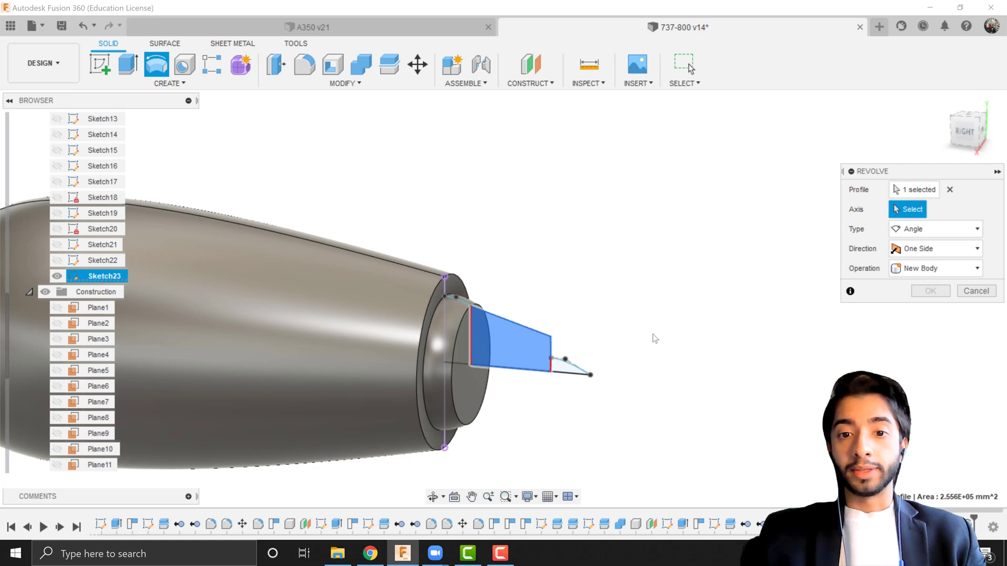
click(525, 371)
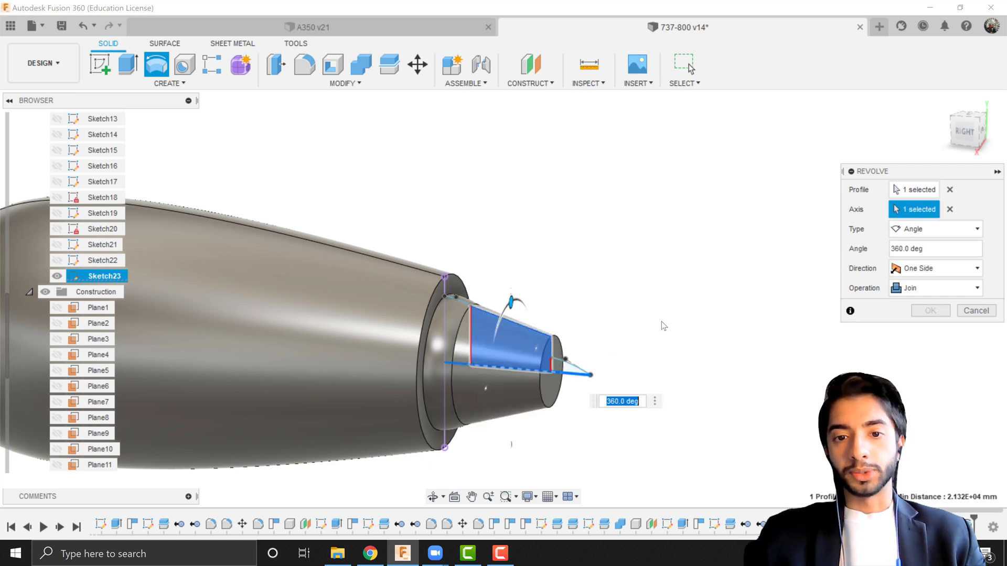
click(914, 293)
click(918, 343)
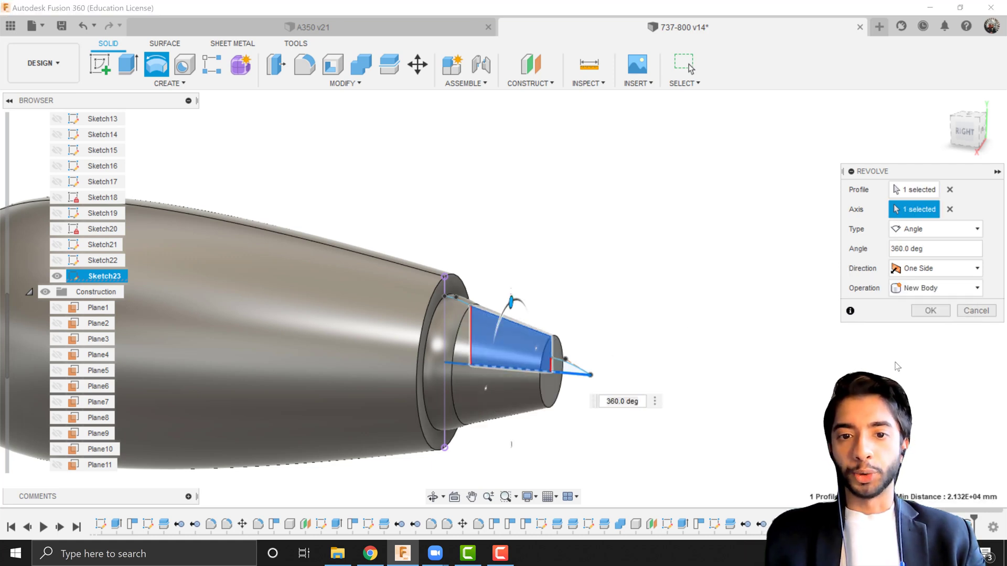
click(931, 313)
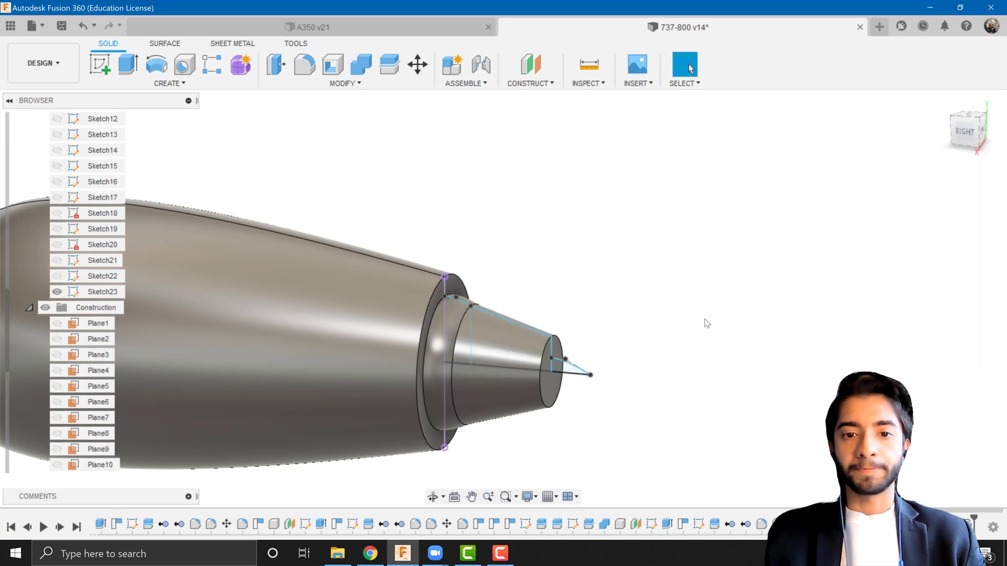
Revolve the pointed tail-cone profile 360 degrees about the horizontal centreline as a new body, and hide Sketch23
click(156, 64)
scroll(527, 351, up, 4)
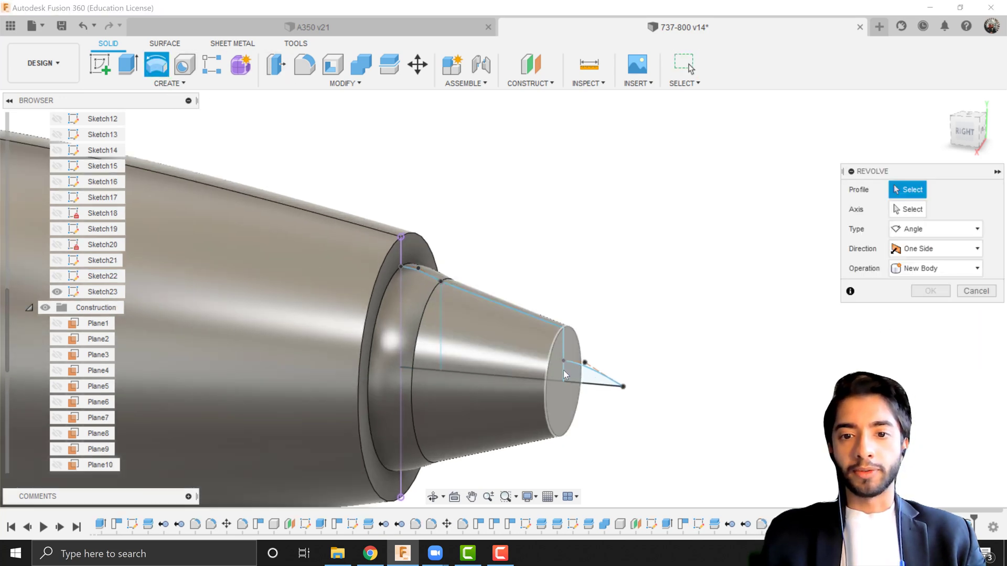
click(601, 386)
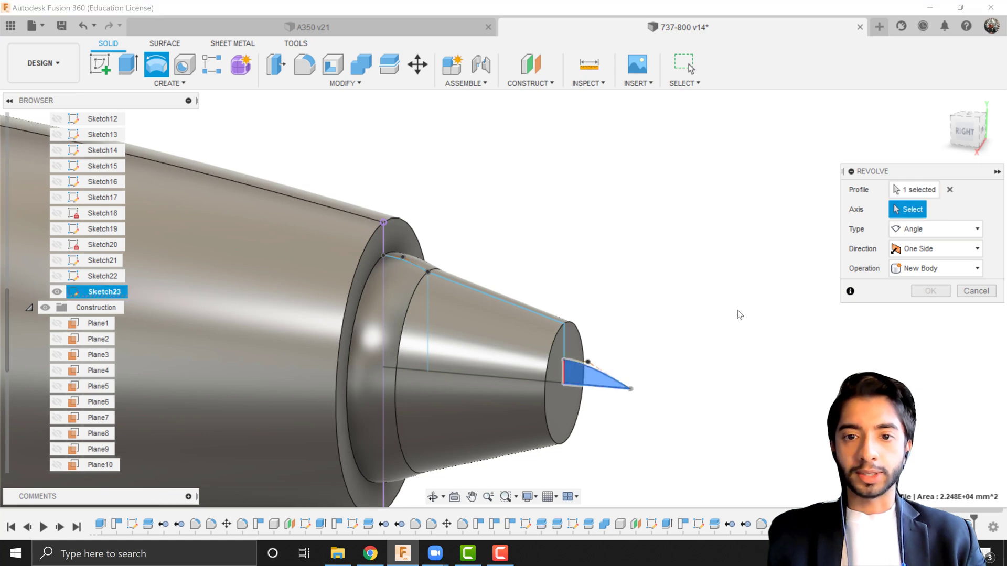
click(593, 388)
click(936, 287)
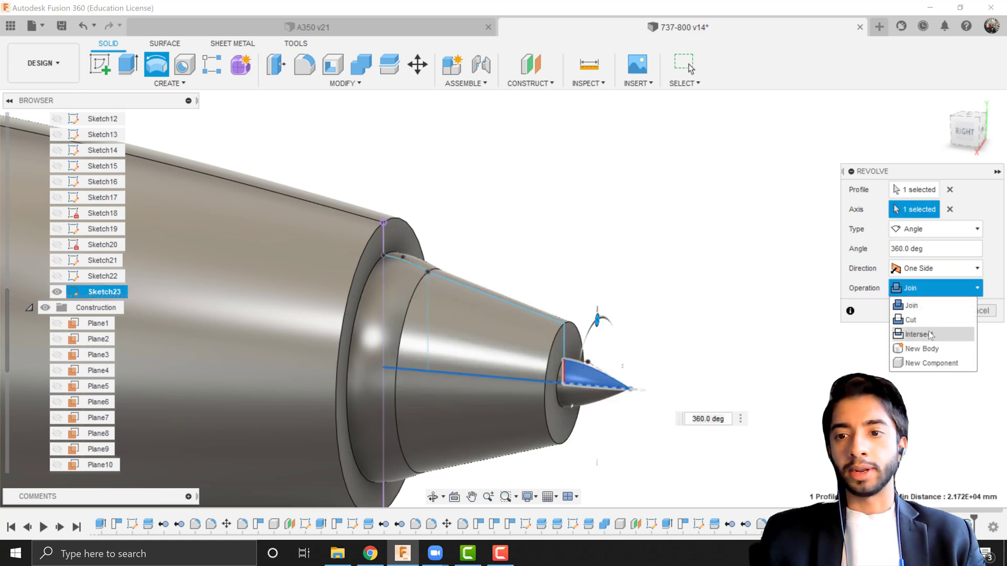
click(934, 338)
click(930, 311)
scroll(602, 348, down, 5)
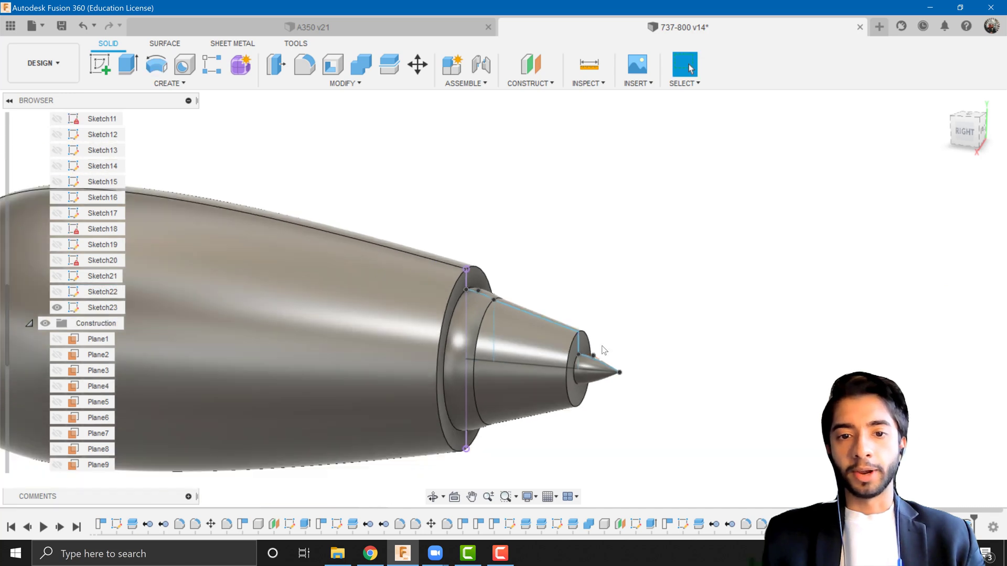
click(58, 307)
scroll(63, 293, up, 8)
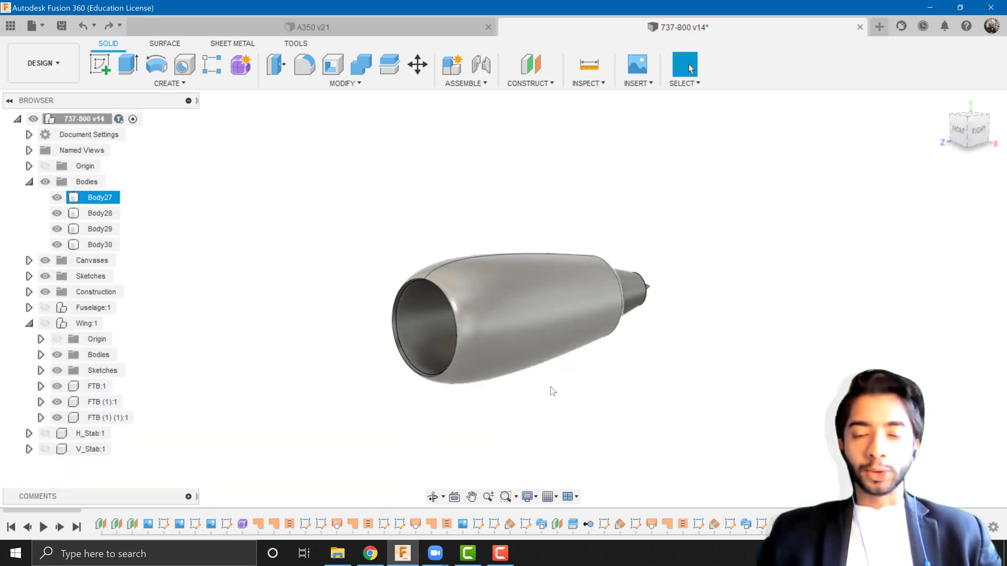
Show the Fuselage, Wing, H_Stab and V_Stab components around the engine again
scroll(551, 385, down, 3)
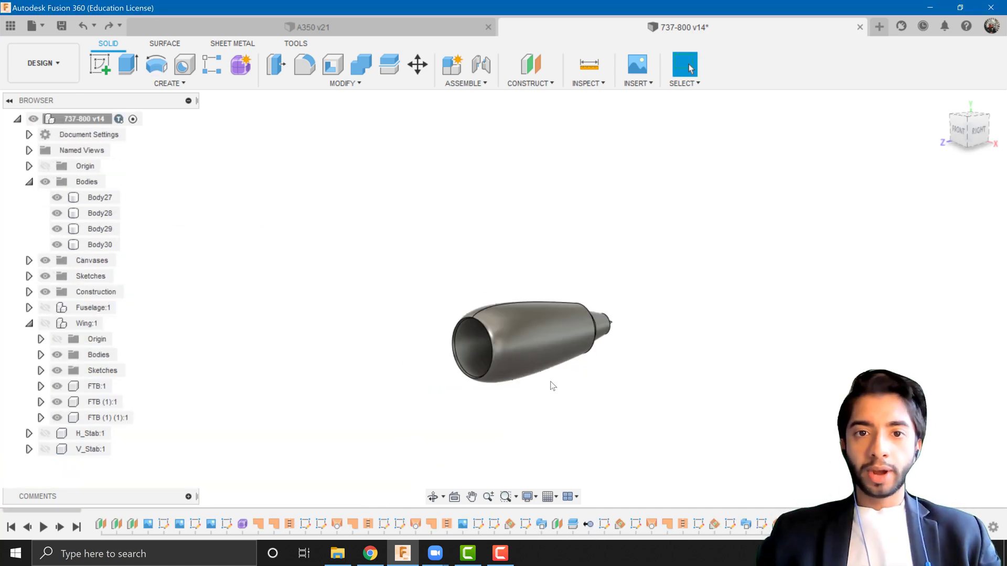
scroll(550, 385, up, 3)
shift+middle_drag(530, 375, 552, 383)
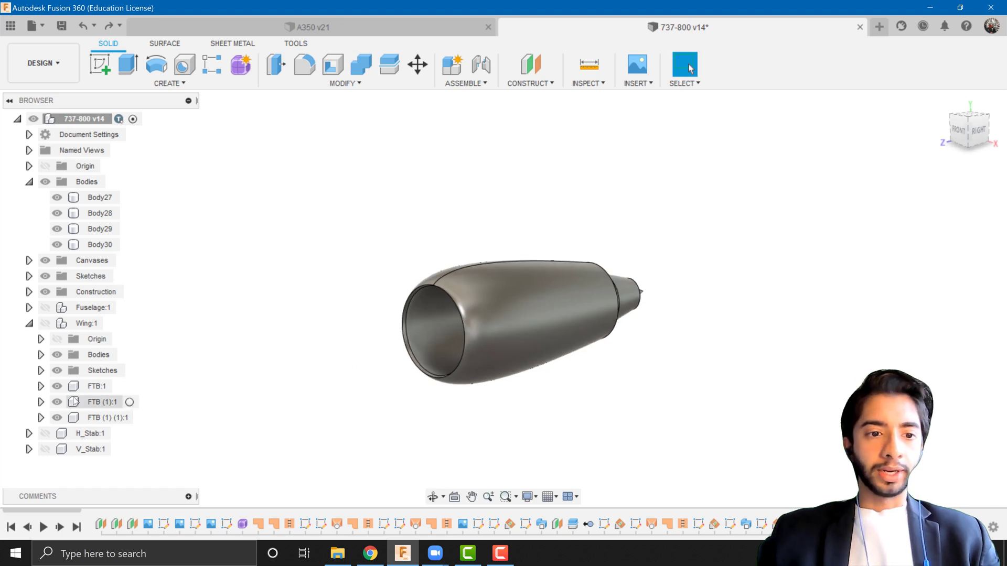
click(45, 308)
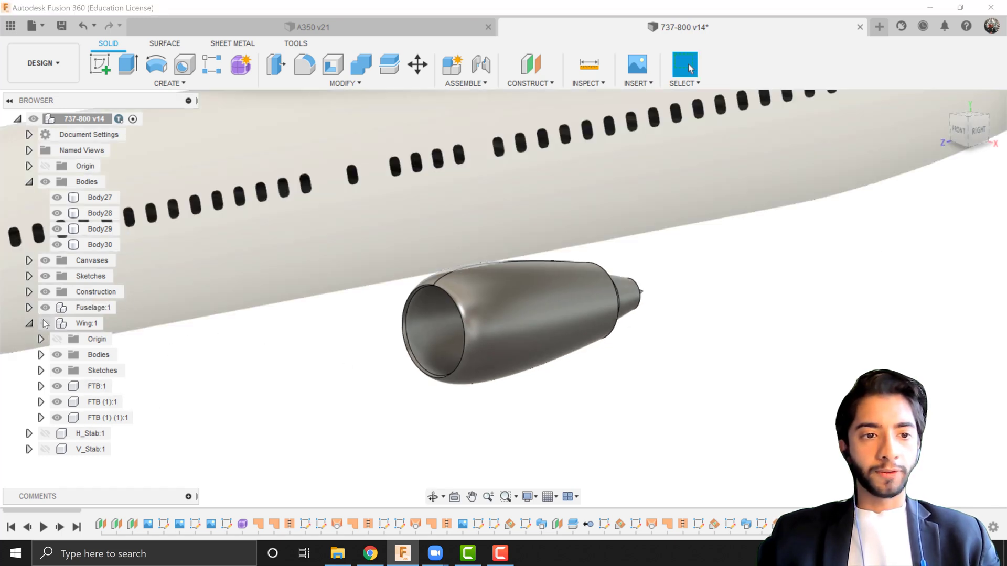
click(45, 324)
click(45, 434)
click(45, 449)
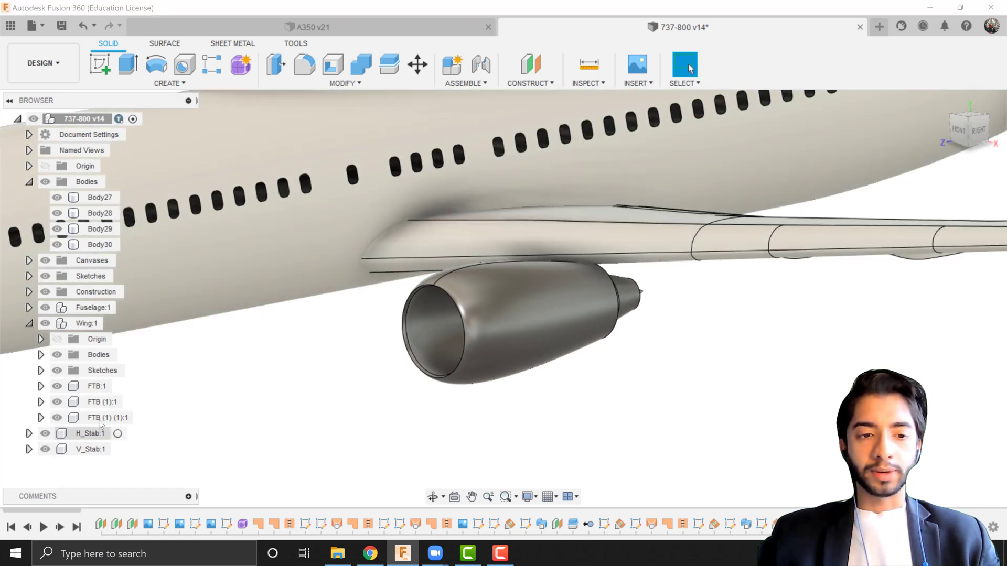
Examine the engine's size and position under the wing in relation to the whole aircraft
scroll(293, 341, down, 5)
scroll(300, 346, down, 1)
middle_drag(299, 345, 375, 347)
scroll(388, 338, up, 5)
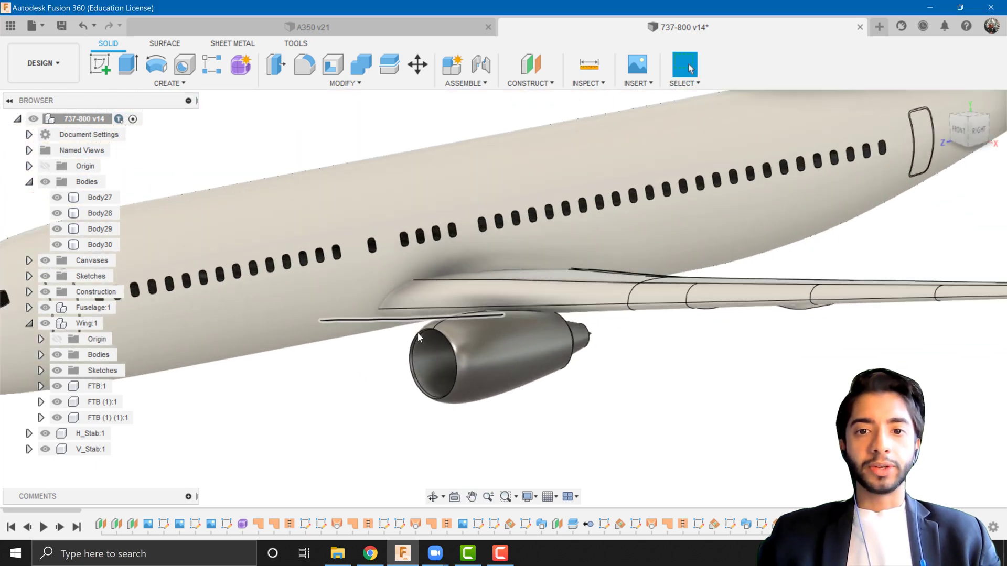
scroll(417, 338, down, 3)
shift+middle_drag(455, 371, 499, 400)
scroll(368, 367, down, 2)
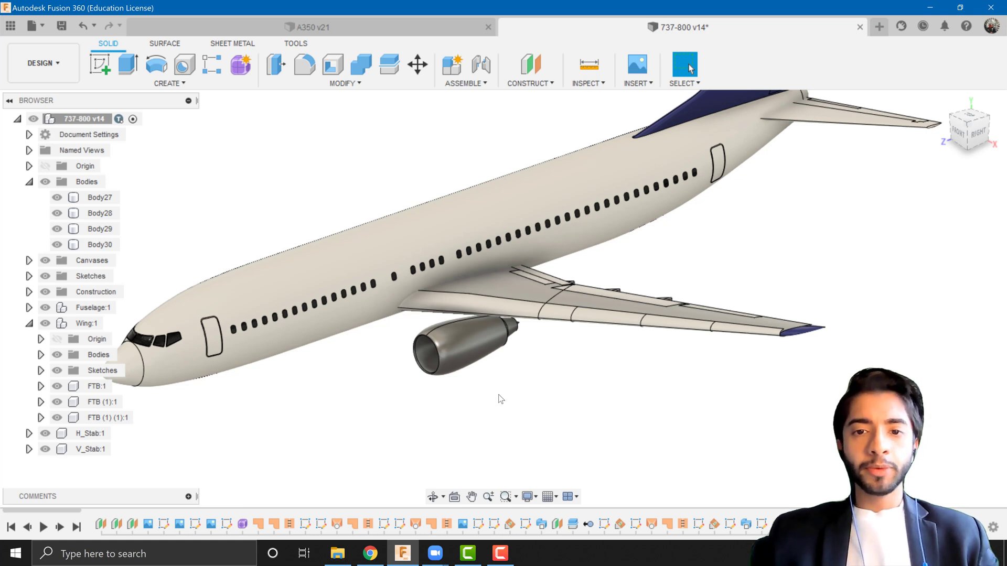
scroll(498, 395, up, 1)
middle_drag(493, 389, 562, 412)
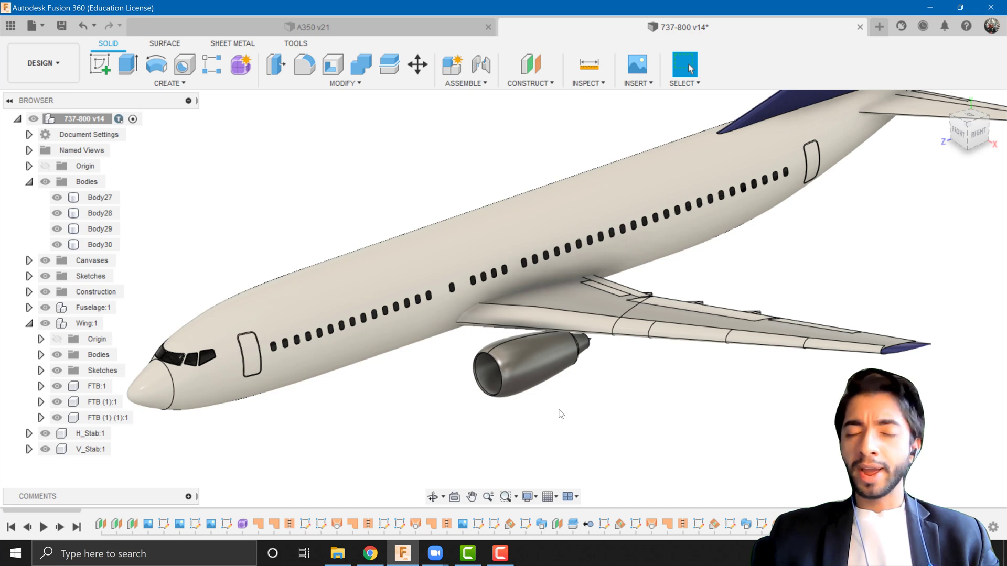
click(538, 357)
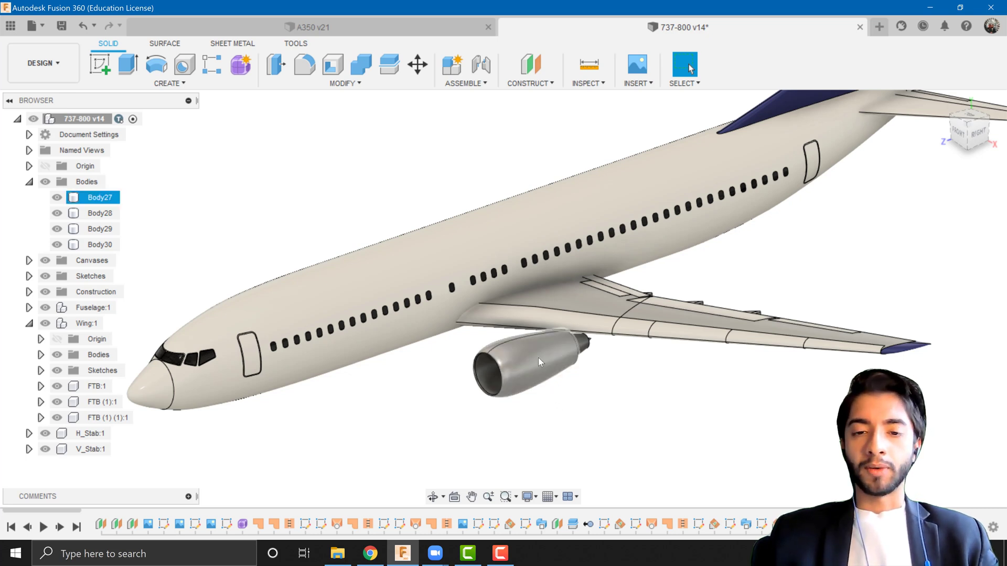
scroll(540, 362, up, 2)
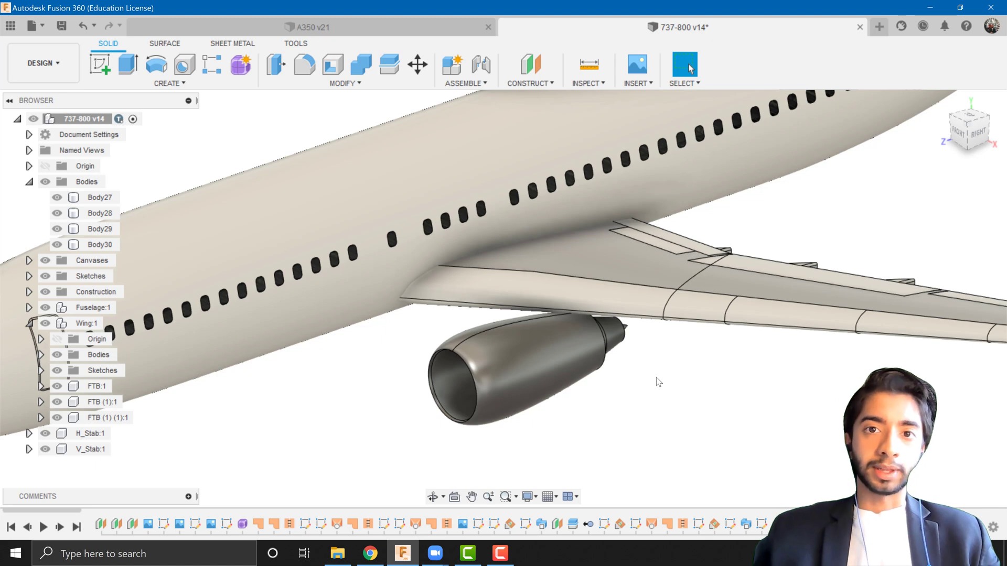
scroll(384, 385, down, 3)
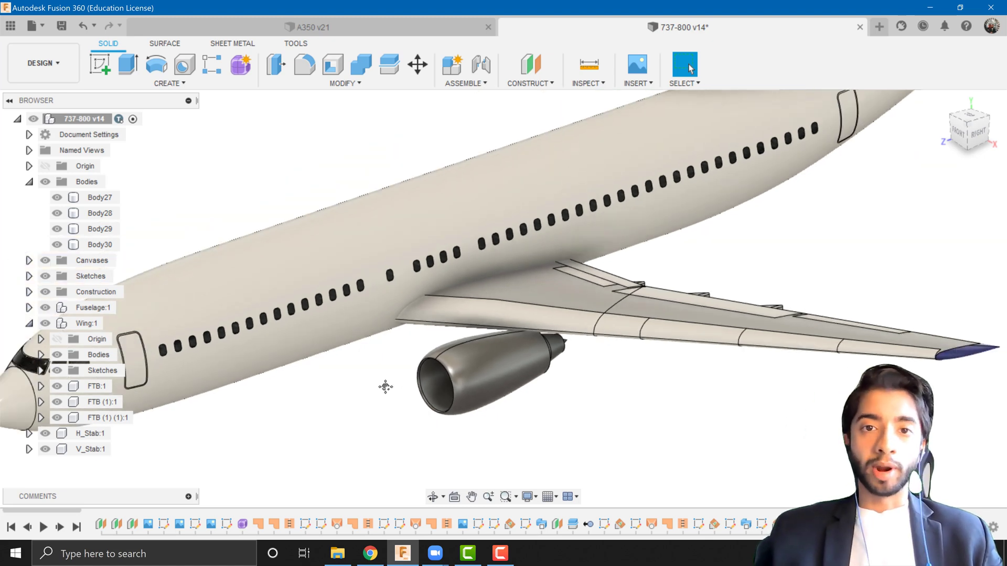
scroll(335, 380, up, 2)
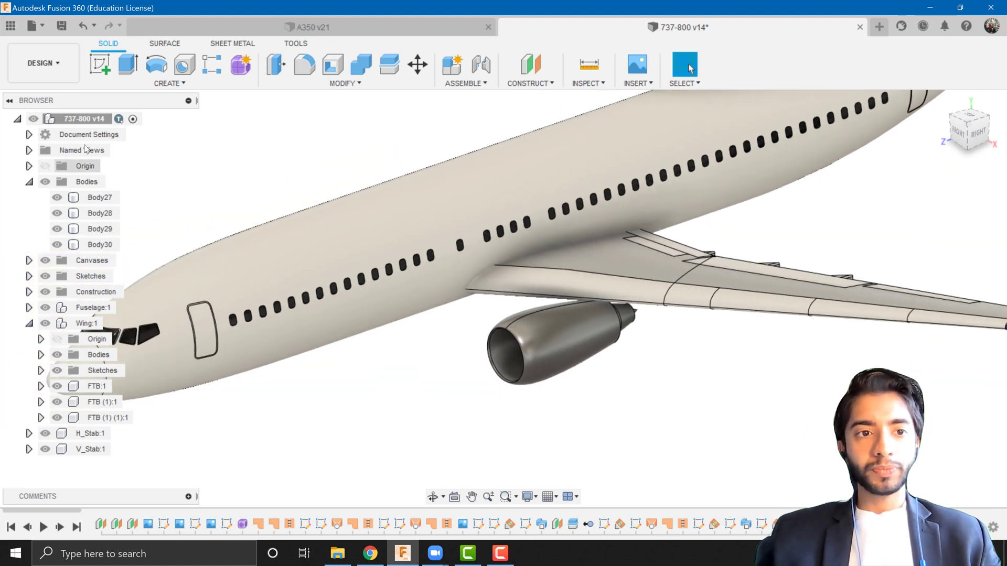
Create an active internal standard component named Engine under the top-level 737-800 assembly
right_click(88, 123)
click(131, 130)
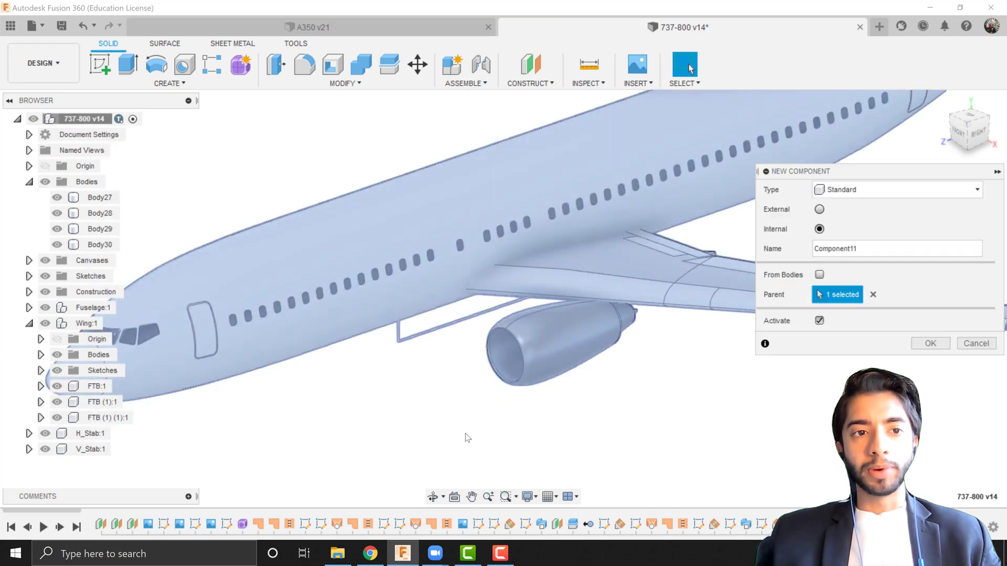
drag(905, 245, 737, 250)
text(Engine)
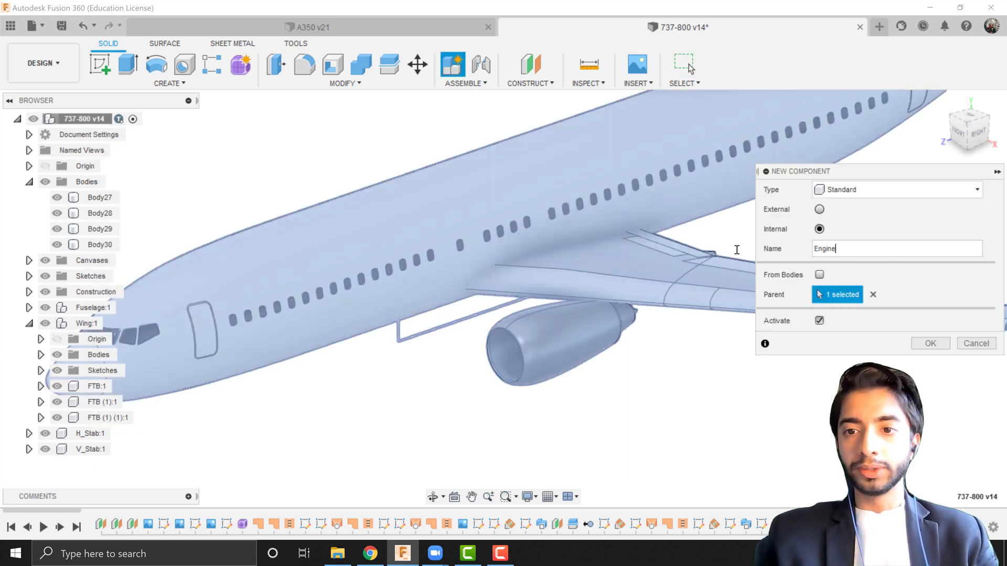
key(Return)
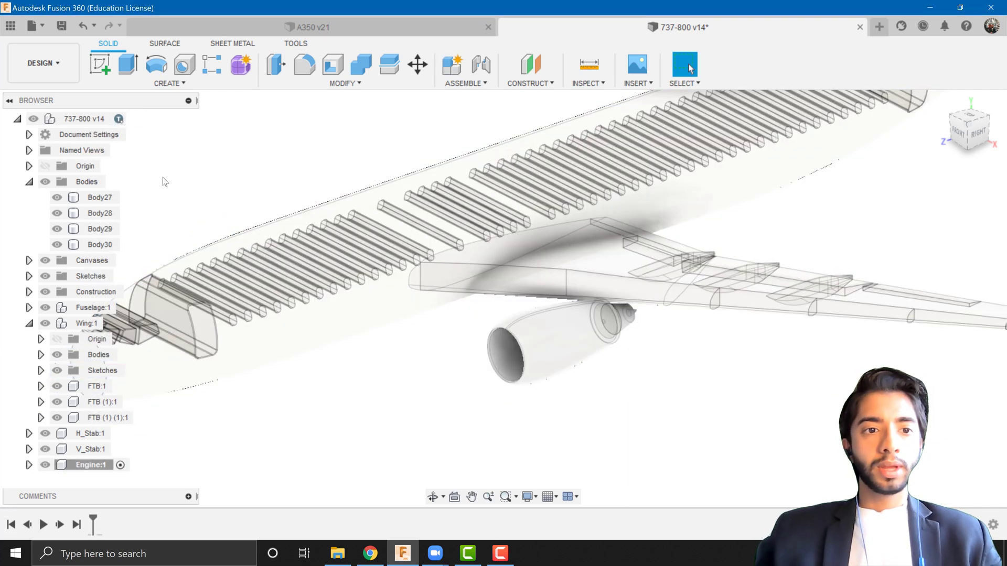
Try moving Body27 through Body30 directly into the Engine component, and undo the move
click(100, 197)
shift+click(100, 244)
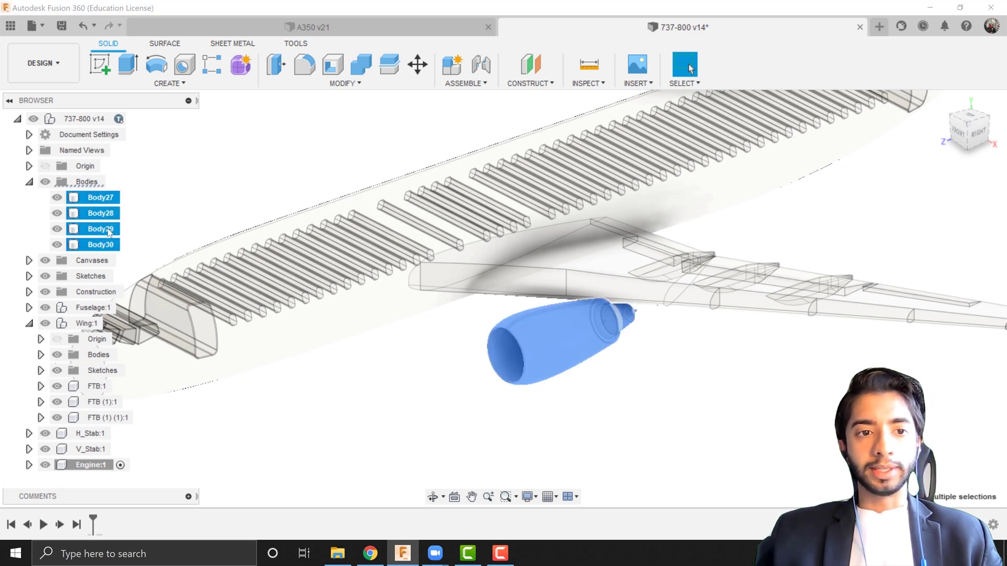
drag(100, 218, 91, 464)
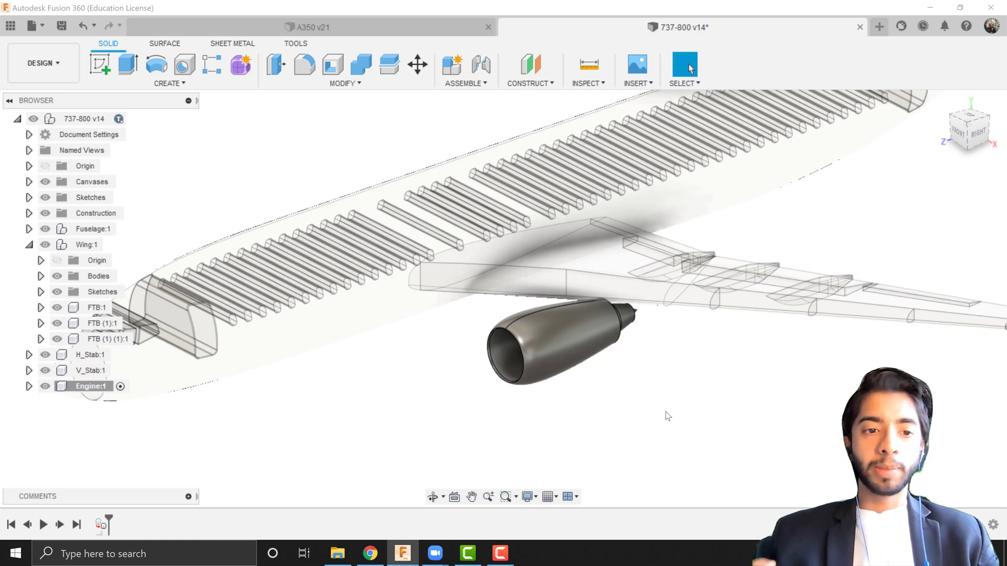
key(ctrl+z)
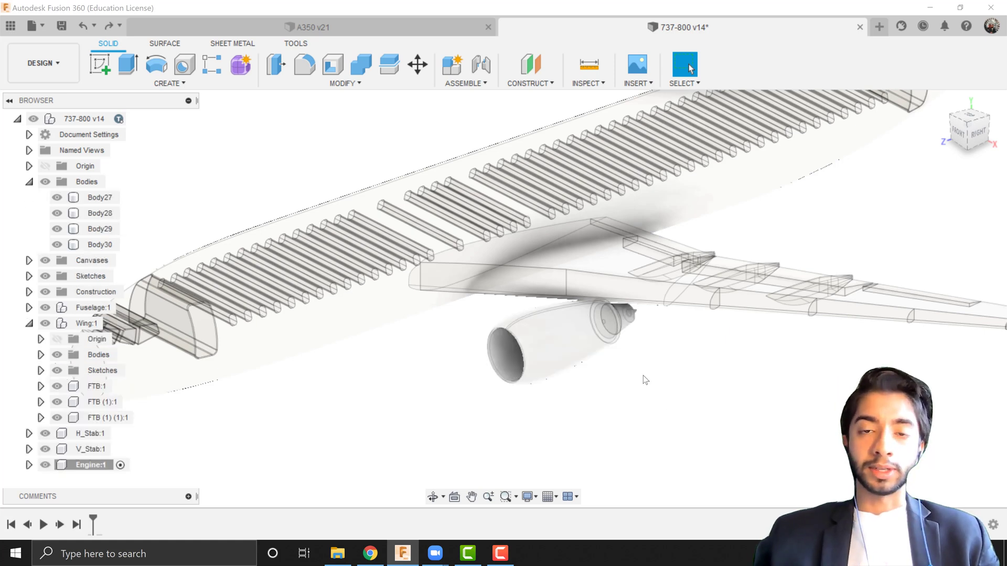
Cut Body27 through Body30 from the top-level bodies and paste them into the Engine component with zero offset
click(100, 197)
shift+click(105, 244)
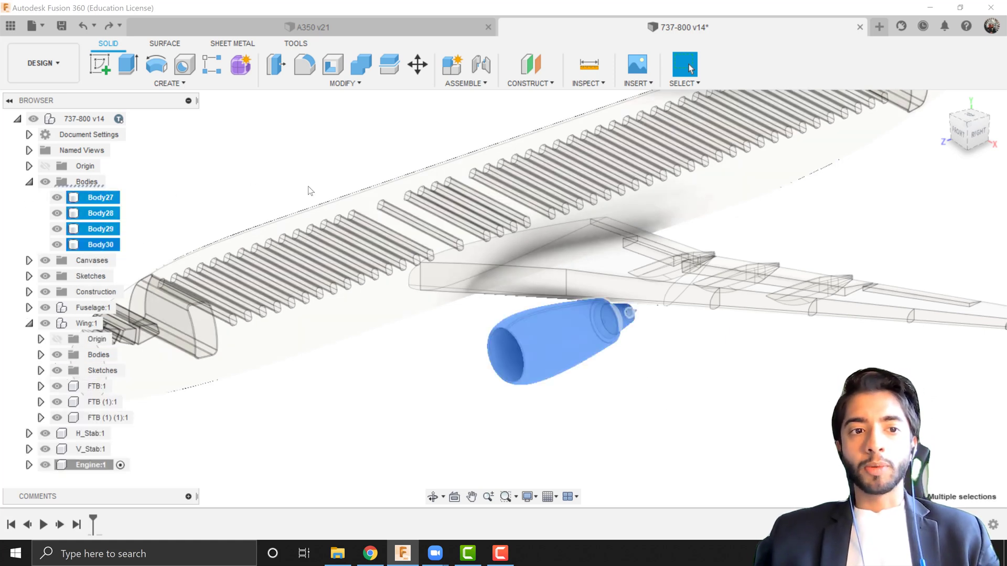
right_click(115, 199)
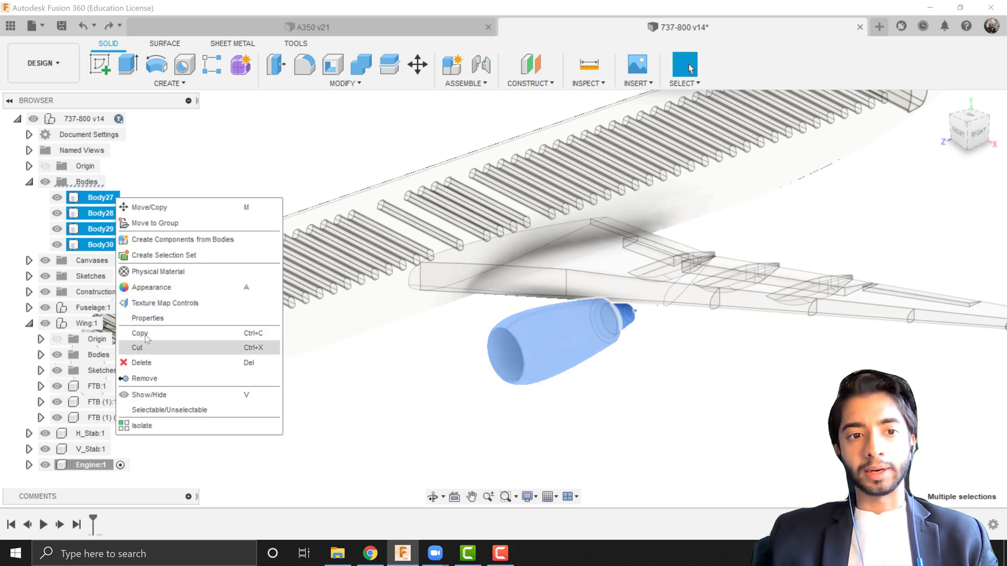
click(149, 347)
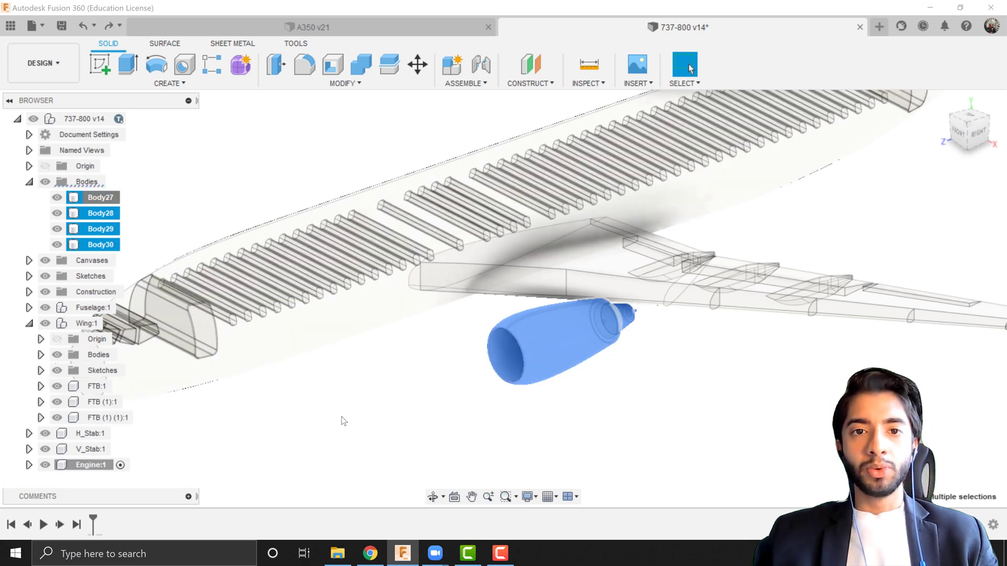
right_click(97, 468)
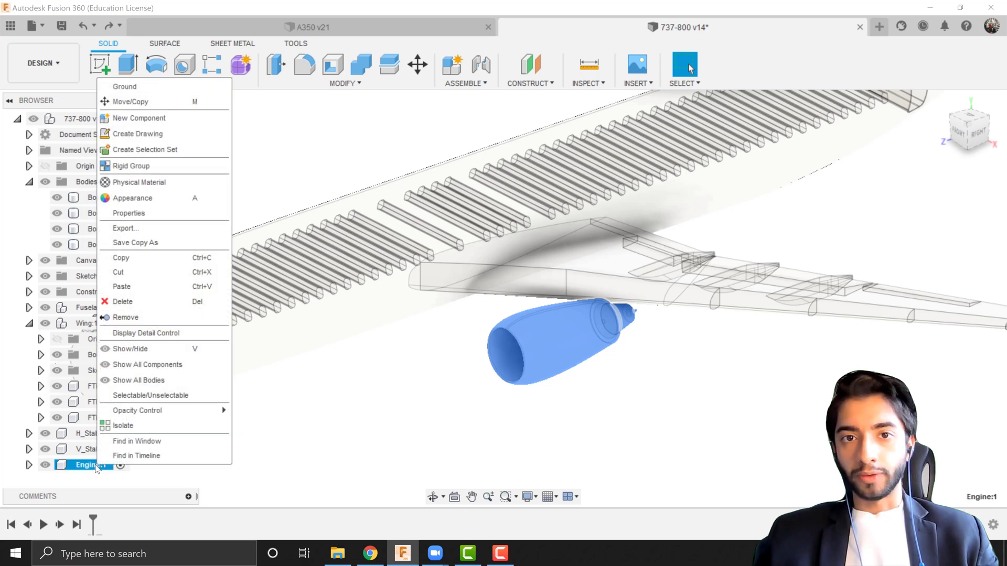
click(182, 288)
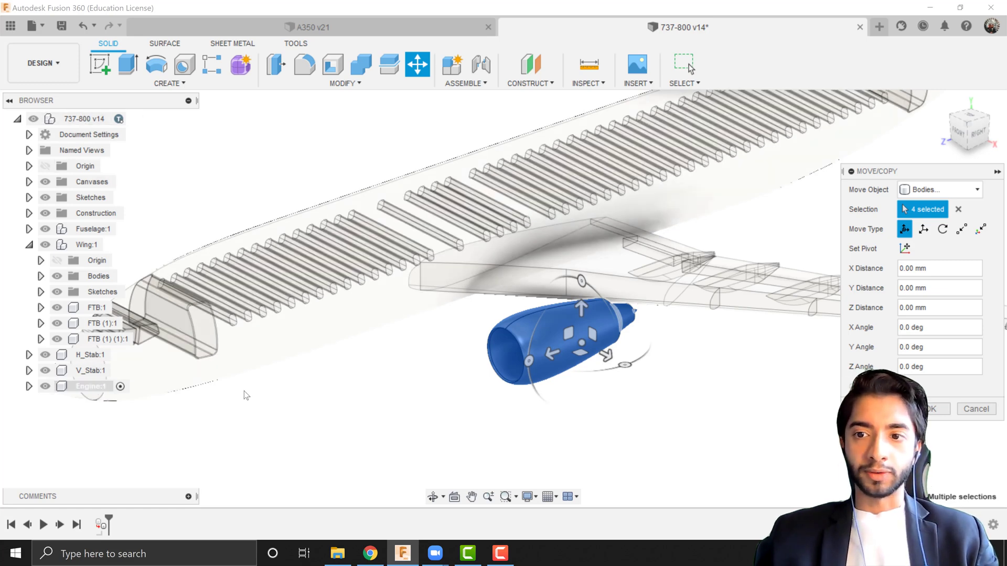
click(924, 412)
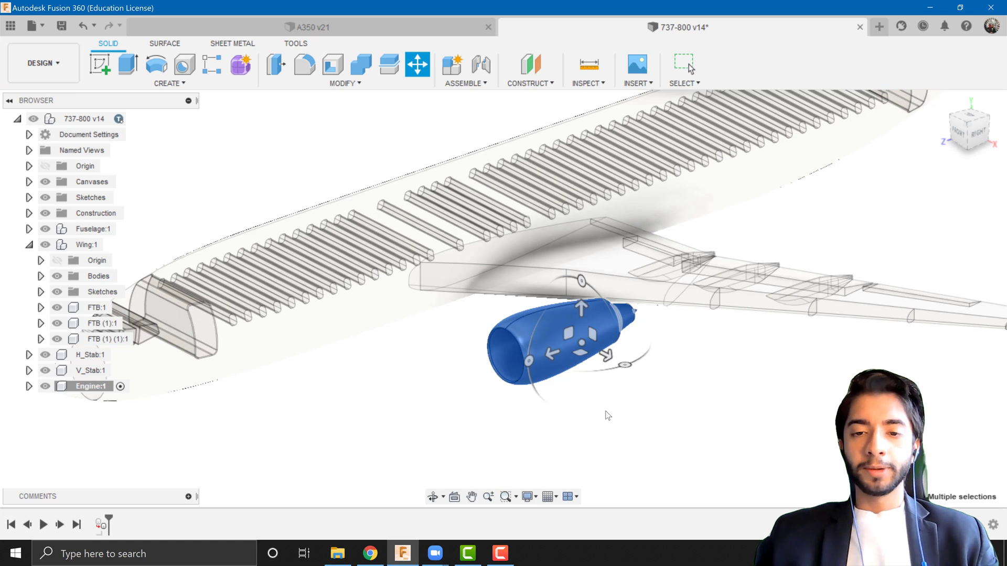
key(Escape)
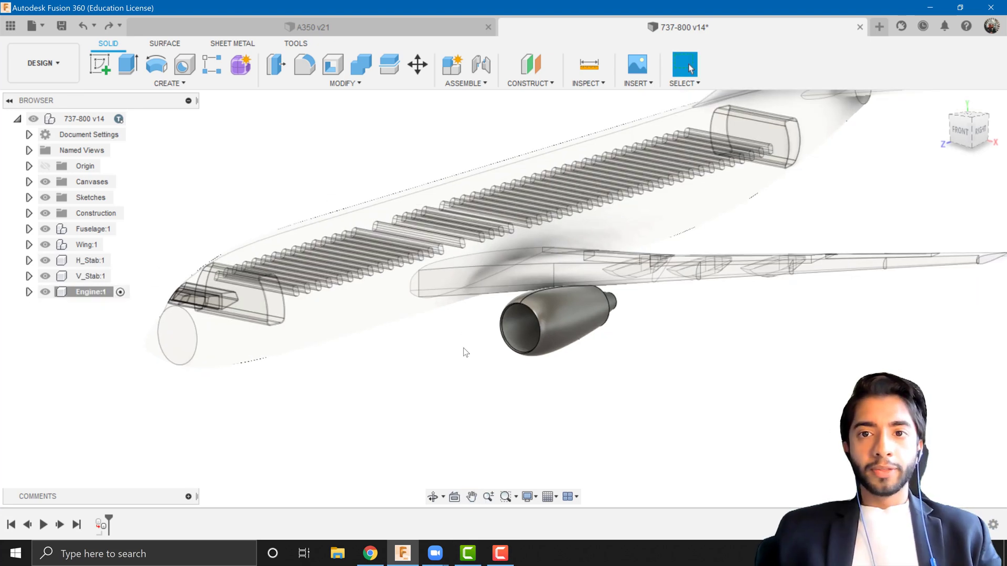
Hide the Fuselage, Wing, H_Stab and V_Stab components so that only the engine is shown
mouse_move(466, 352)
shift+middle_down()
mouse_move(429, 349)
mouse_move(451, 351)
shift+middle_up()
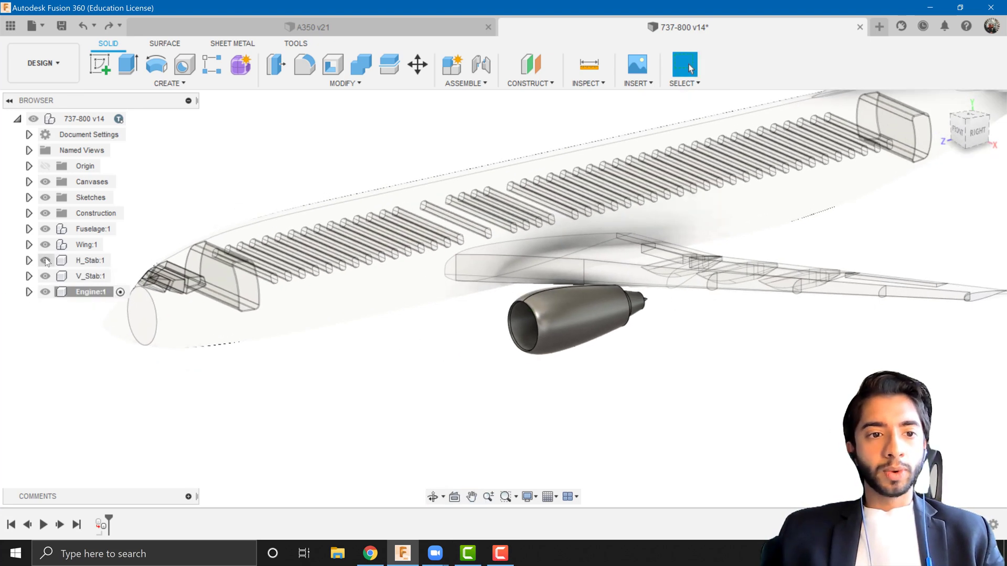
click(45, 229)
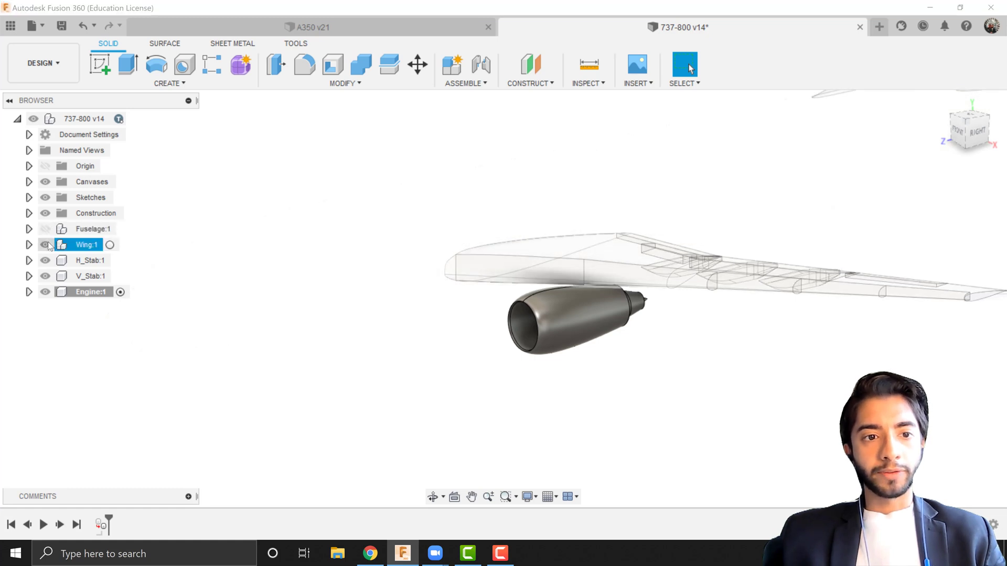
click(45, 245)
click(45, 261)
click(45, 276)
Examine the isolated engine's nacelle and its open front intake from several angles
scroll(603, 361, up, 1)
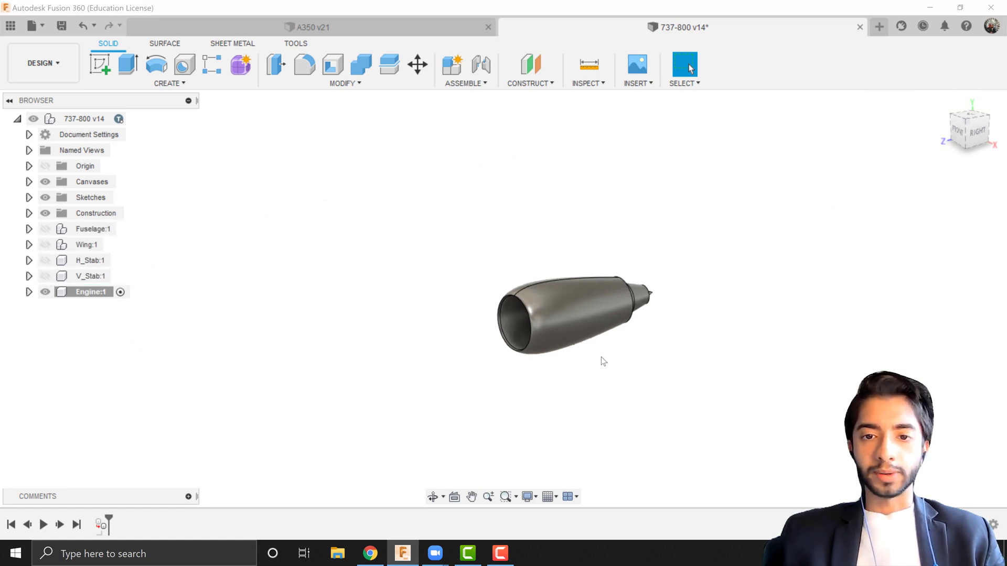
scroll(603, 361, up, 2)
shift+middle_drag(595, 355, 578, 333)
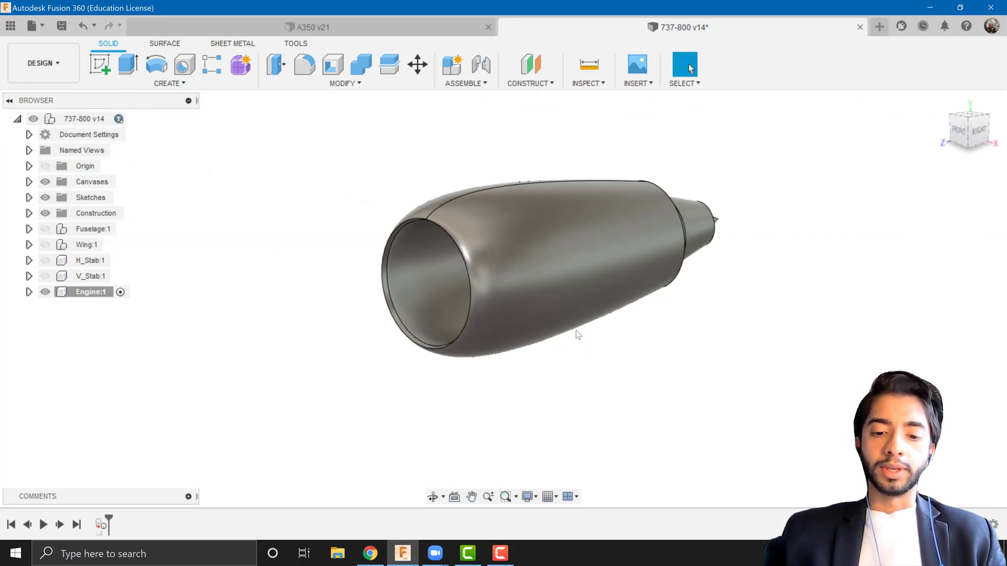
shift+middle_drag(576, 331, 480, 247)
scroll(514, 331, down, 3)
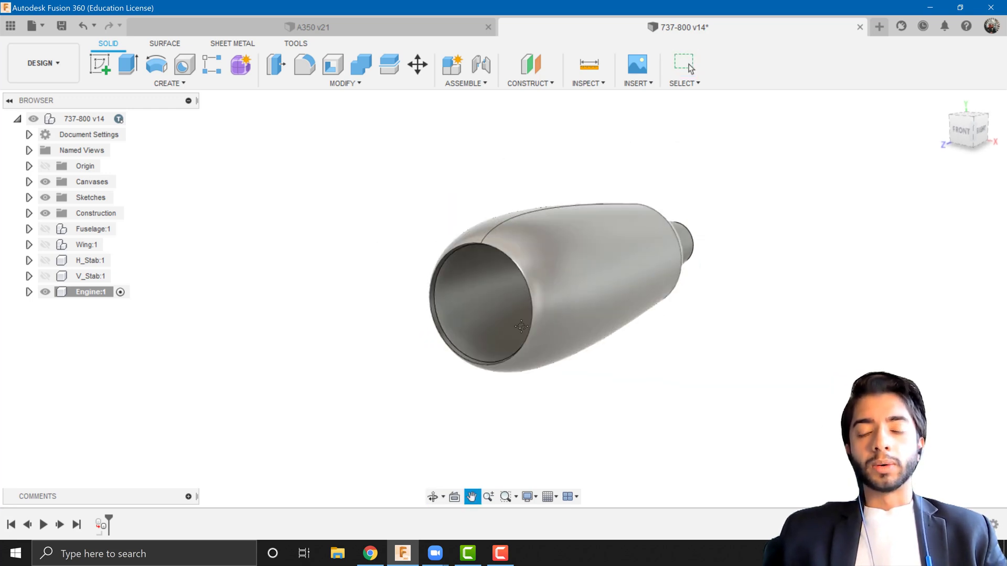
middle_drag(526, 326, 493, 340)
scroll(495, 338, up, 2)
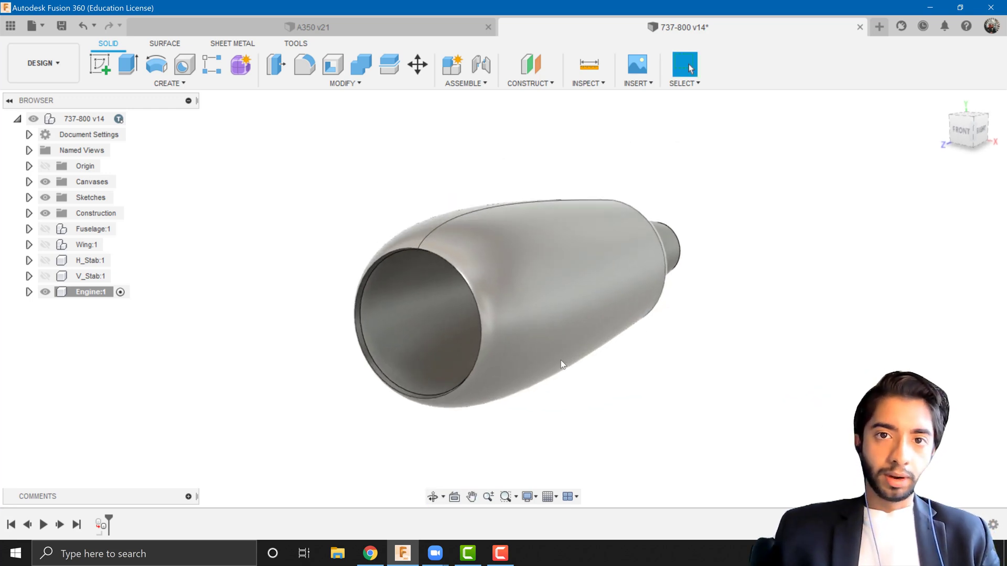
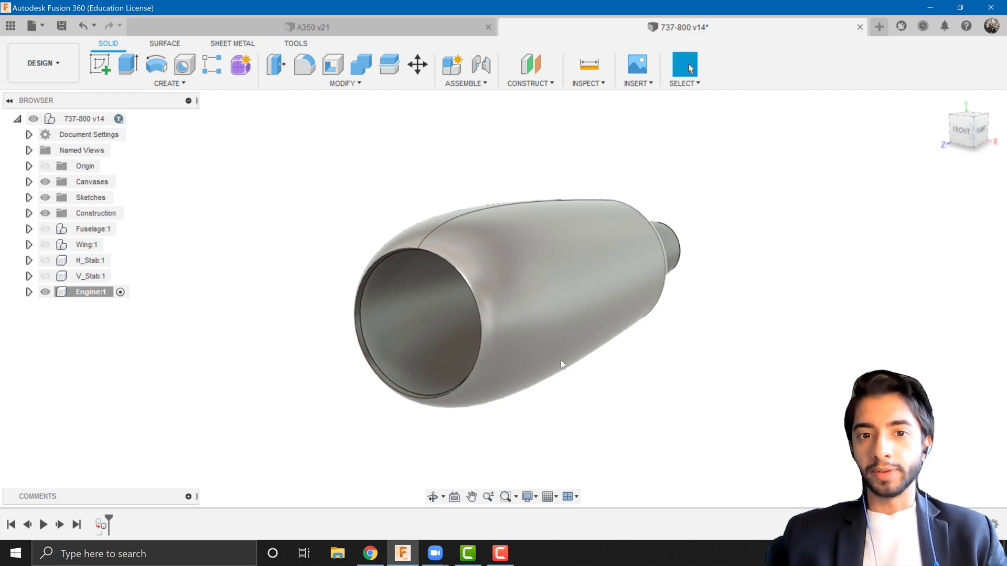
scroll(338, 335, down, 2)
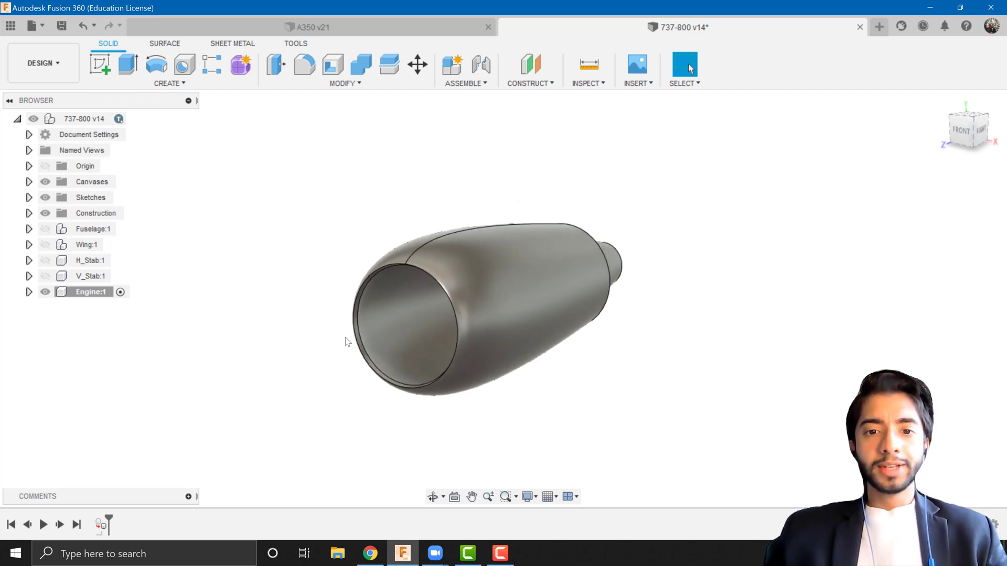
scroll(338, 336, up, 3)
middle_drag(297, 288, 300, 282)
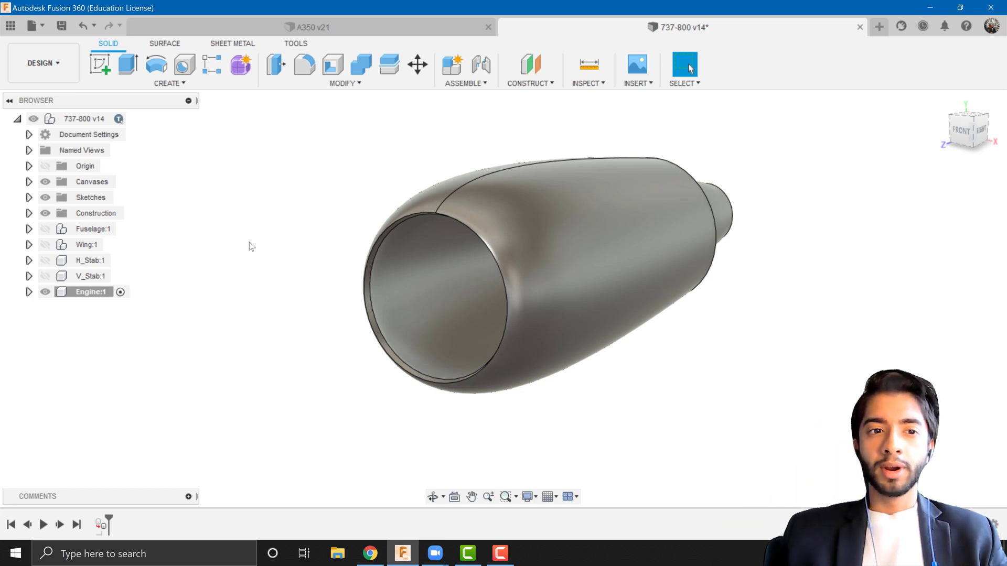
scroll(249, 242, down, 3)
middle_drag(239, 243, 280, 254)
scroll(280, 255, up, 3)
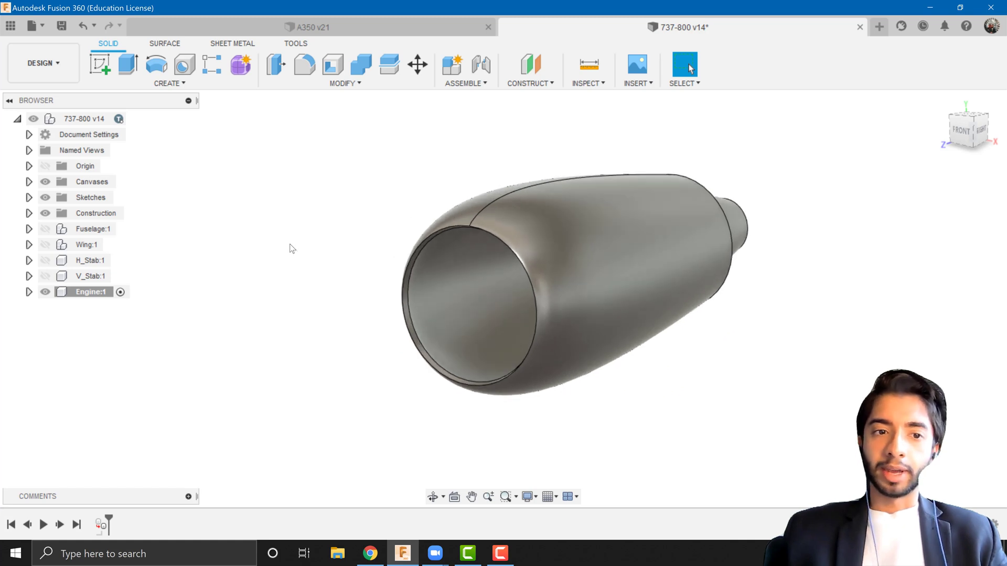
Create a construction axis in the Engine component through the narrow ring face at the nacelle's front intake
click(29, 291)
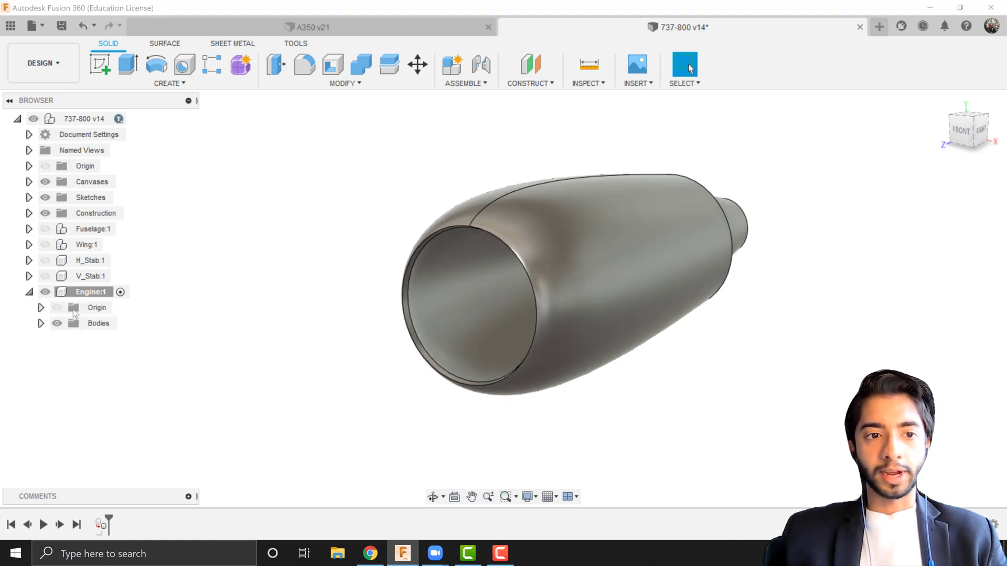
click(540, 85)
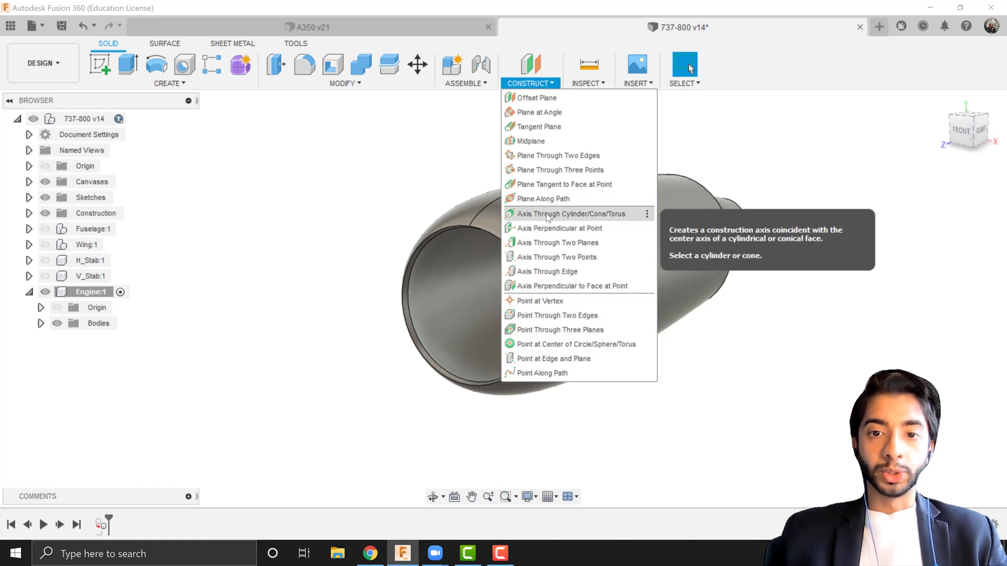
click(547, 216)
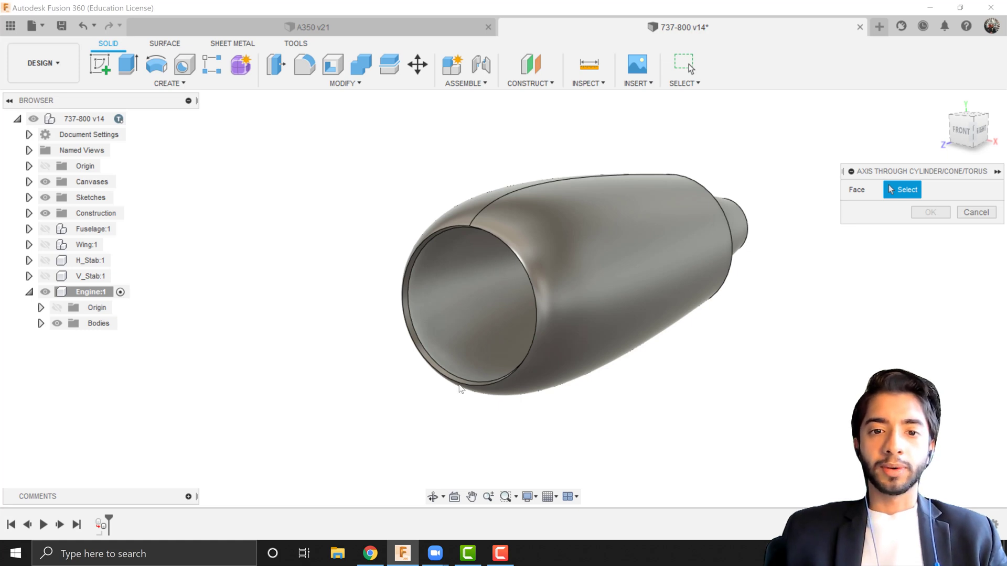
scroll(464, 388, up, 3)
click(468, 386)
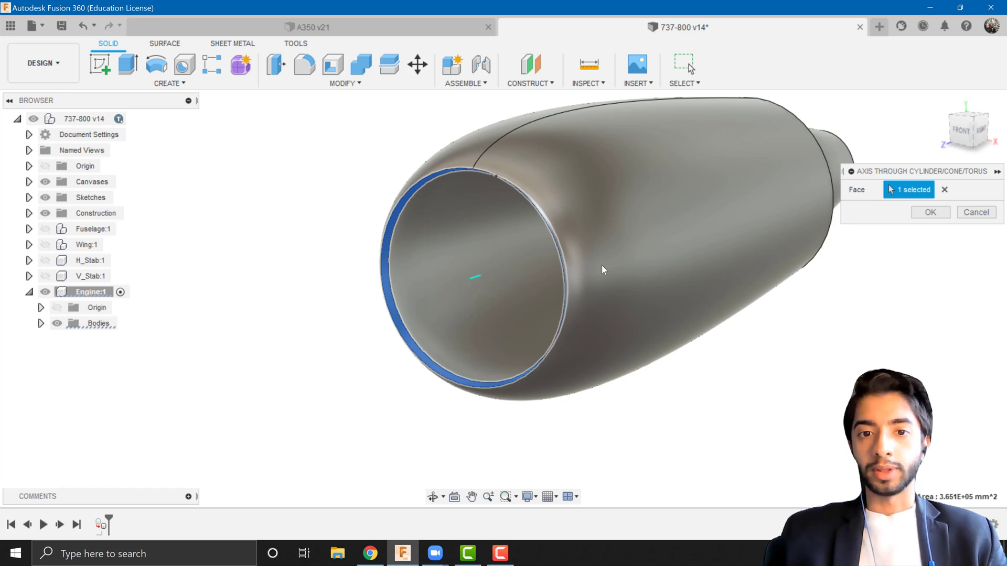
click(924, 213)
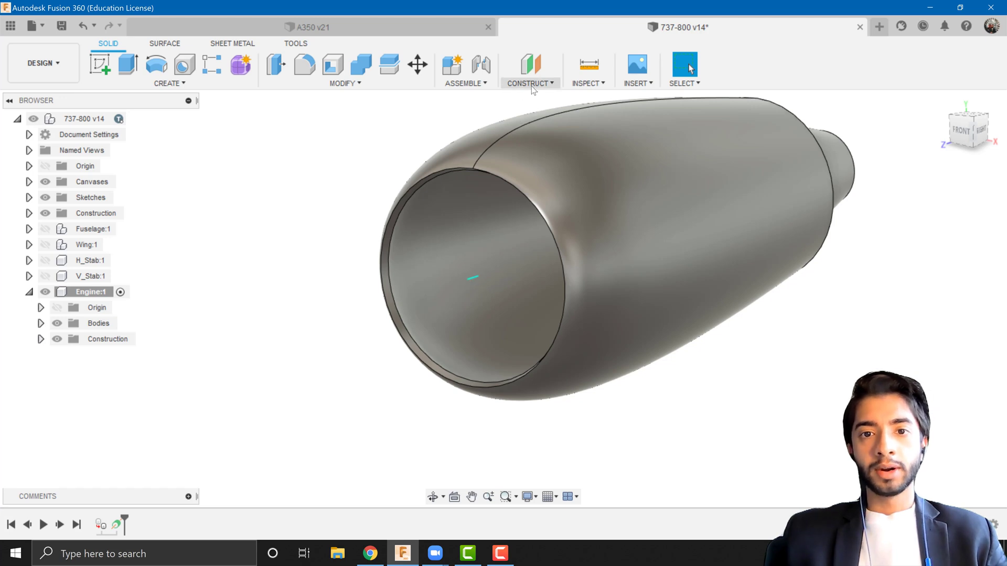
Create a construction plane at an angle of 90 degrees about the nacelle's new centre axis
click(530, 84)
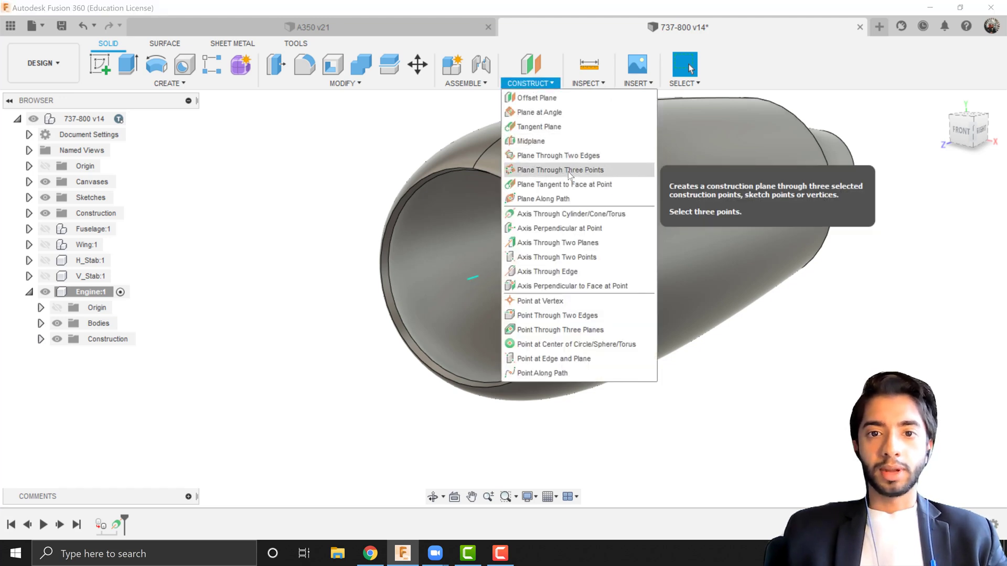
click(552, 113)
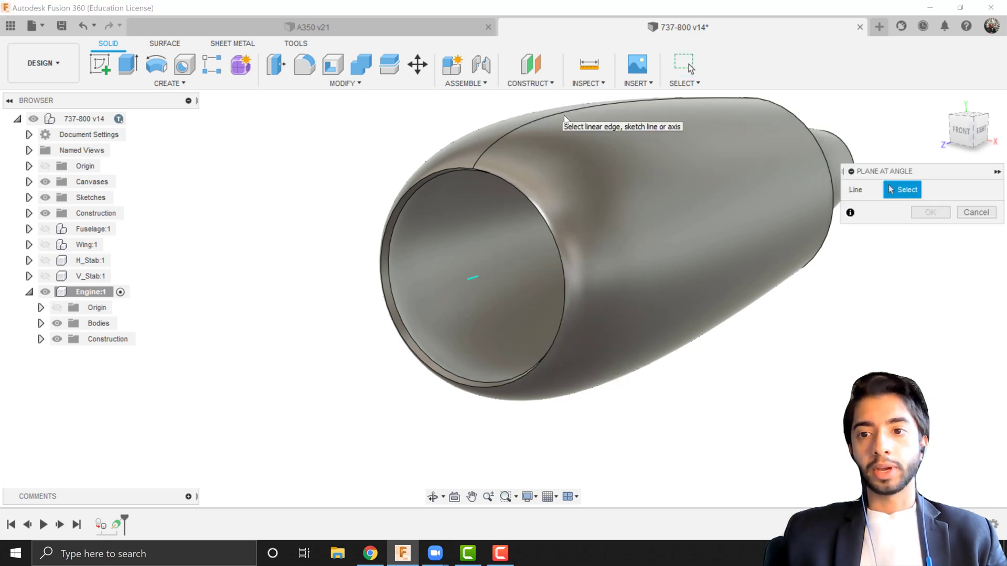
click(472, 279)
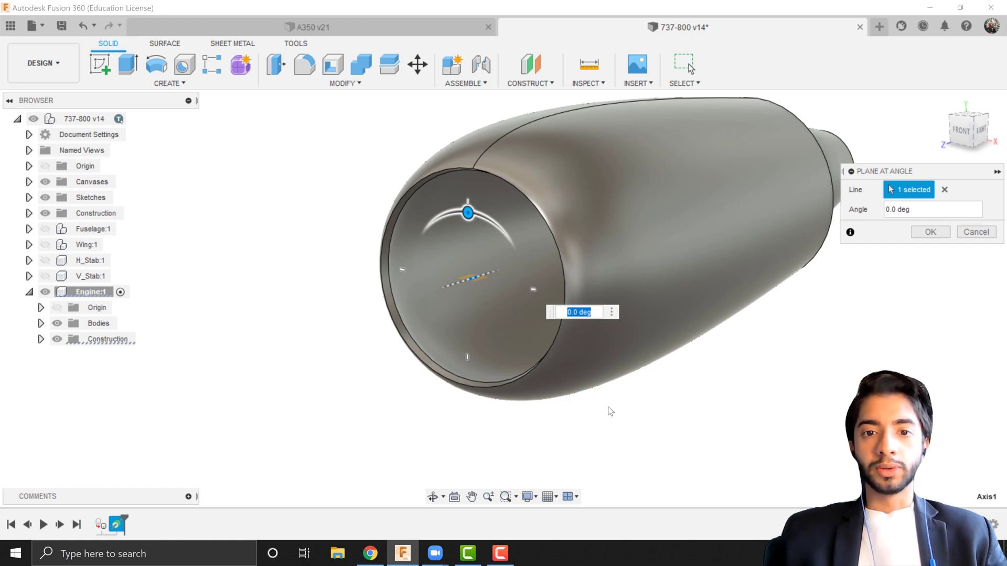
scroll(445, 283, up, 5)
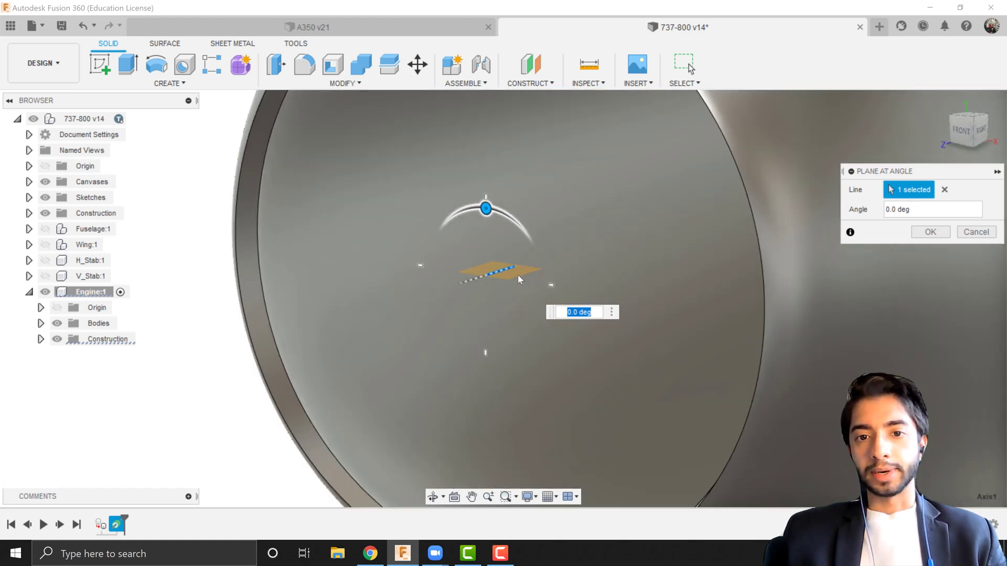
scroll(511, 278, down, 6)
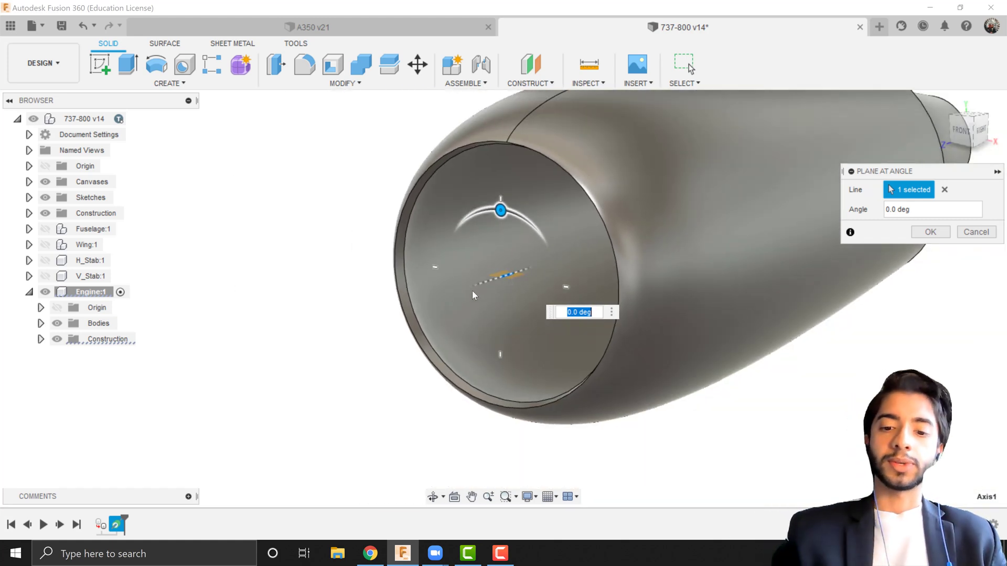
text(90)
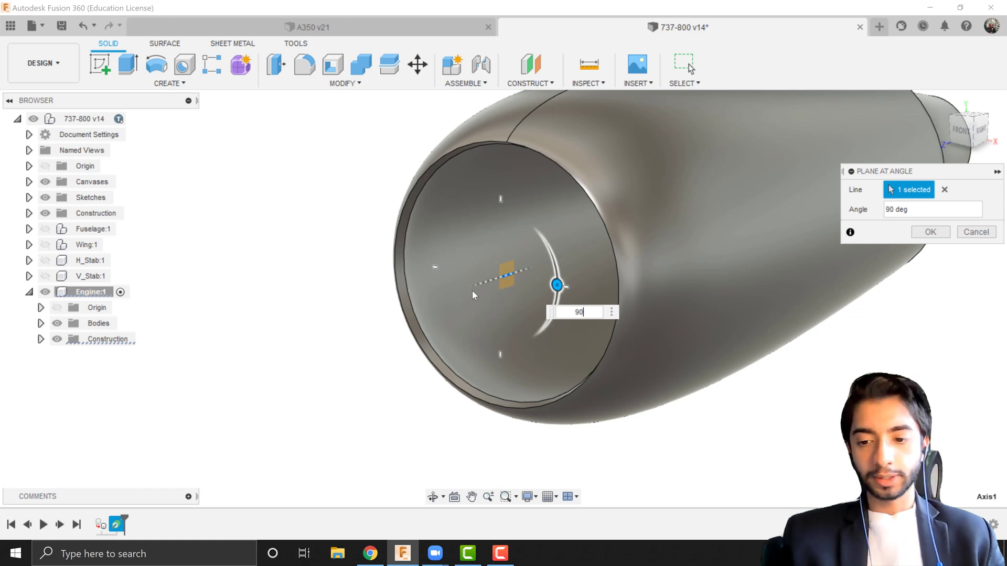
key(Return)
scroll(463, 250, down, 2)
scroll(464, 251, down, 4)
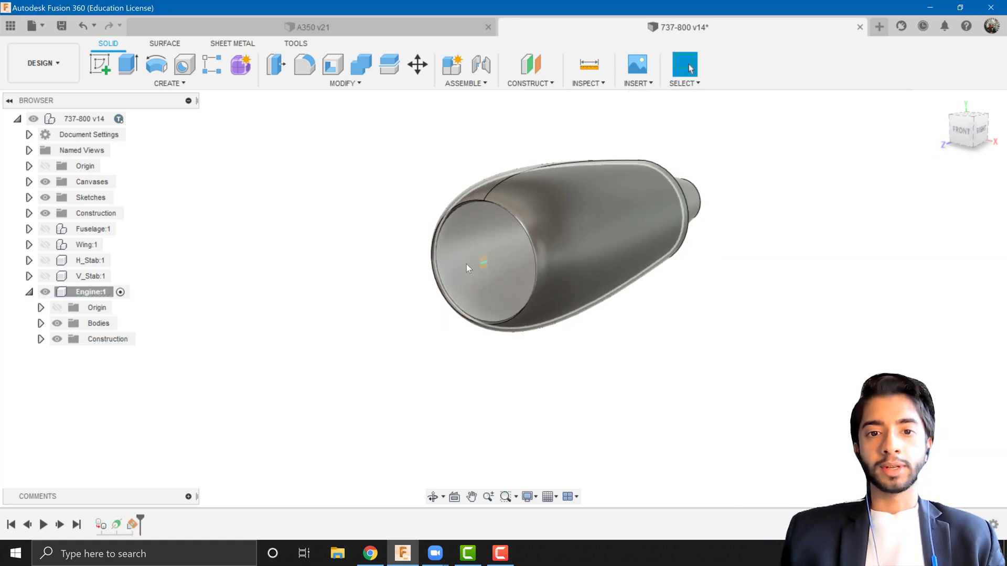
Examine the angled plane's orientation relative to the nacelle from the side and through the front intake
scroll(467, 264, up, 3)
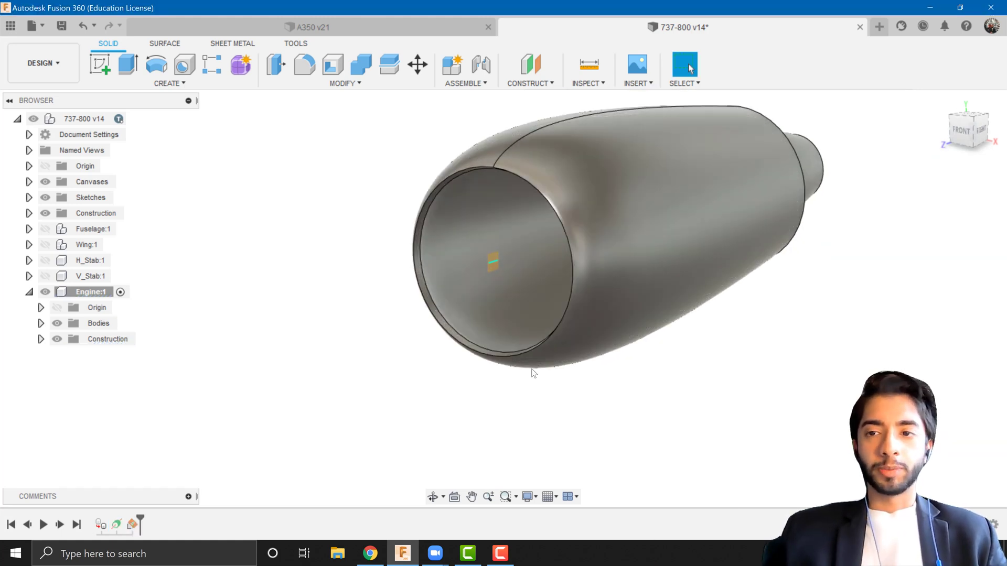
click(979, 132)
scroll(527, 392, down, 3)
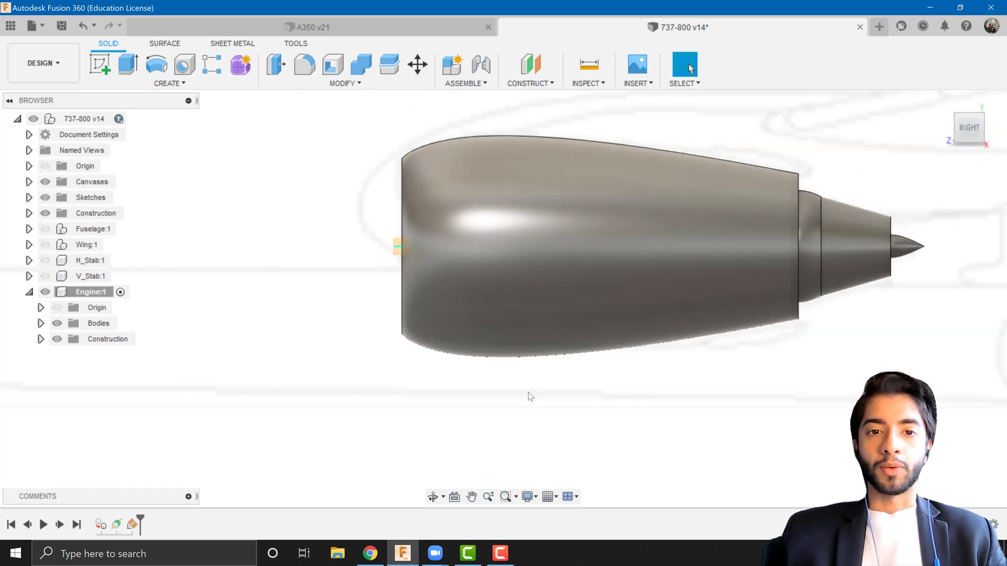
scroll(527, 392, up, 1)
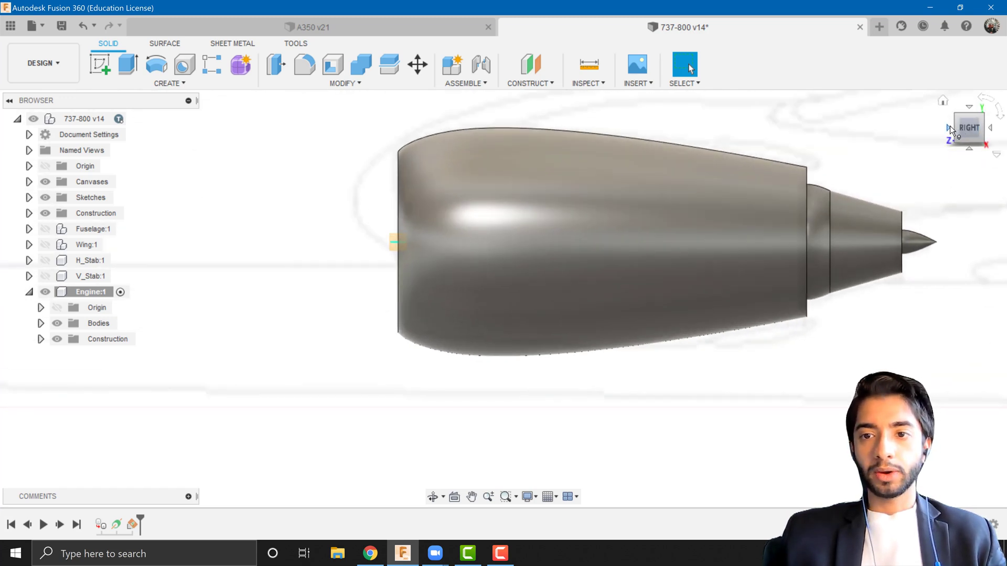
click(949, 129)
scroll(533, 254, up, 2)
shift+middle_drag(553, 243, 489, 268)
middle_drag(600, 226, 892, 150)
scroll(619, 239, up, 2)
Hide the Engine component's Axis1 and start a new sketch on the vertical plane Plane1
click(41, 341)
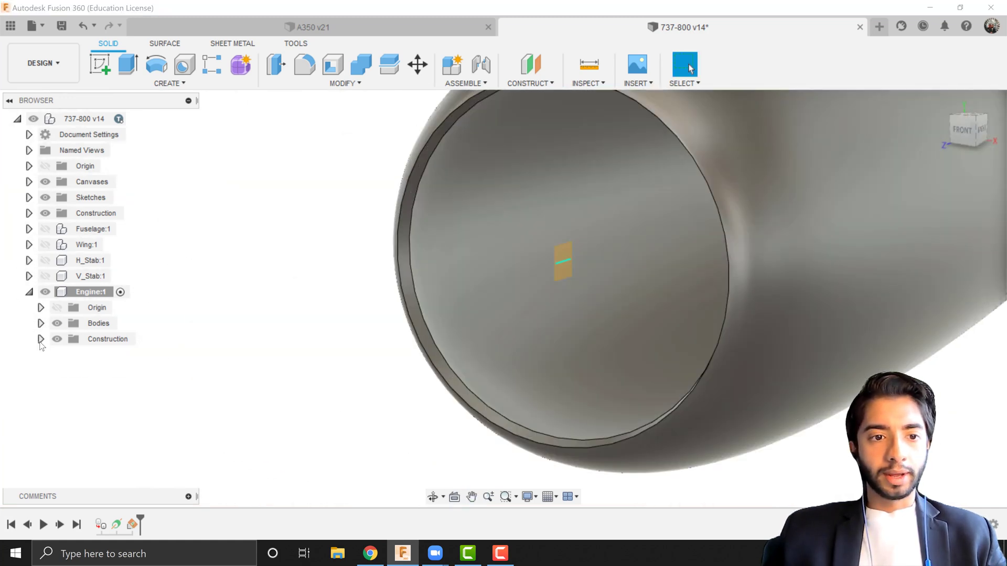
click(68, 355)
scroll(561, 231, down, 2)
middle_drag(376, 257, 345, 264)
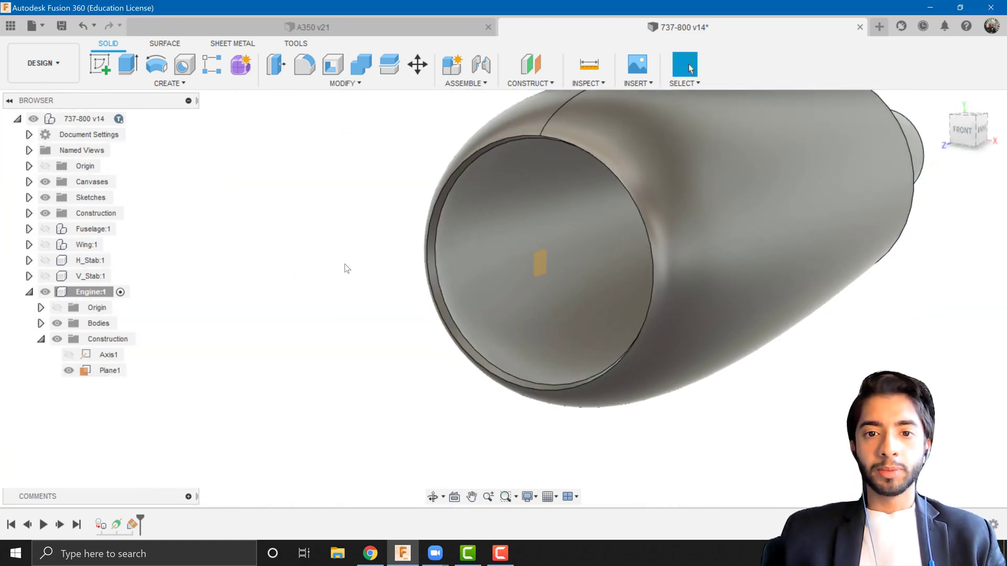
click(100, 65)
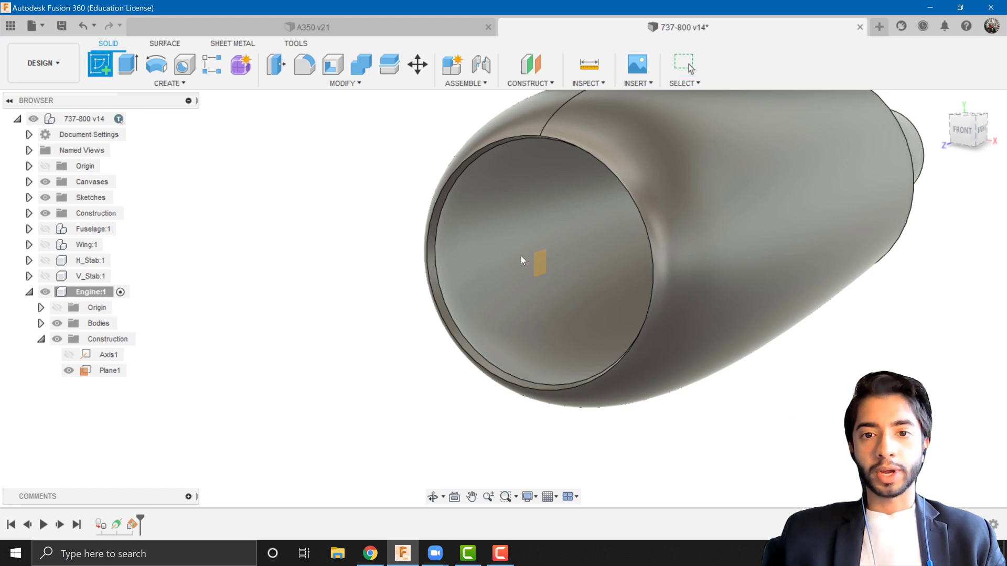
click(542, 262)
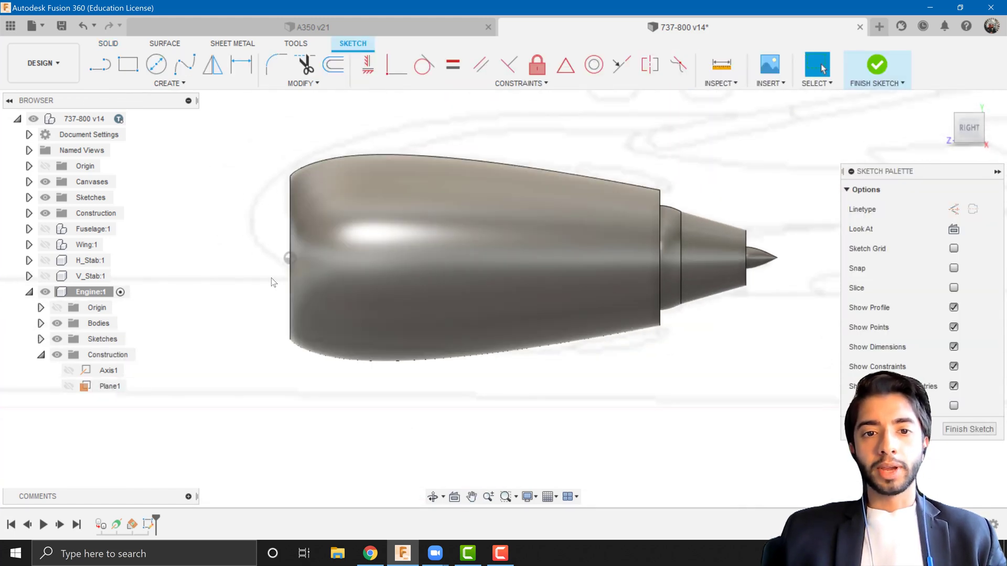
scroll(271, 278, up, 2)
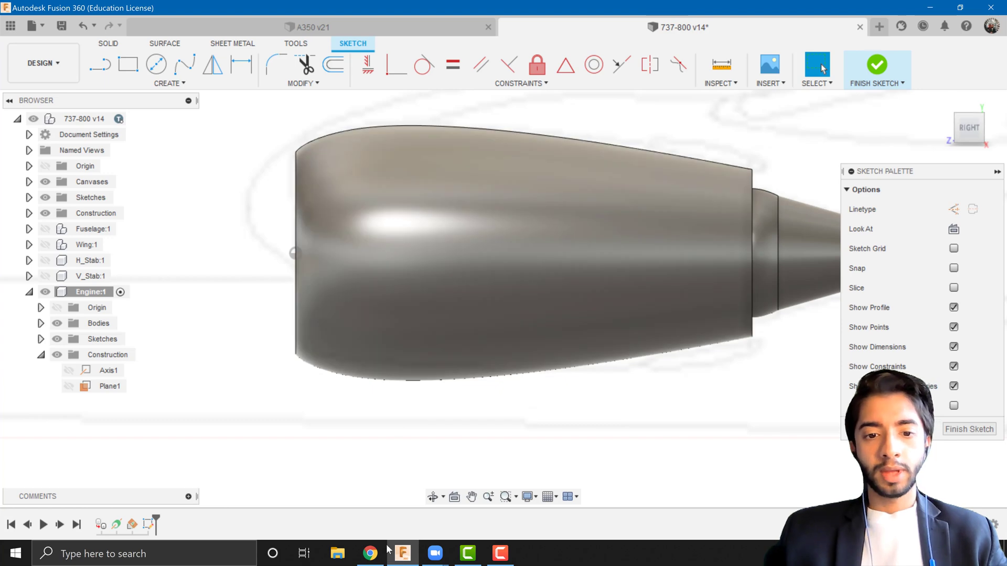
Switch to the A350 design and examine the fan blades and central spike inside its engine intake
click(371, 20)
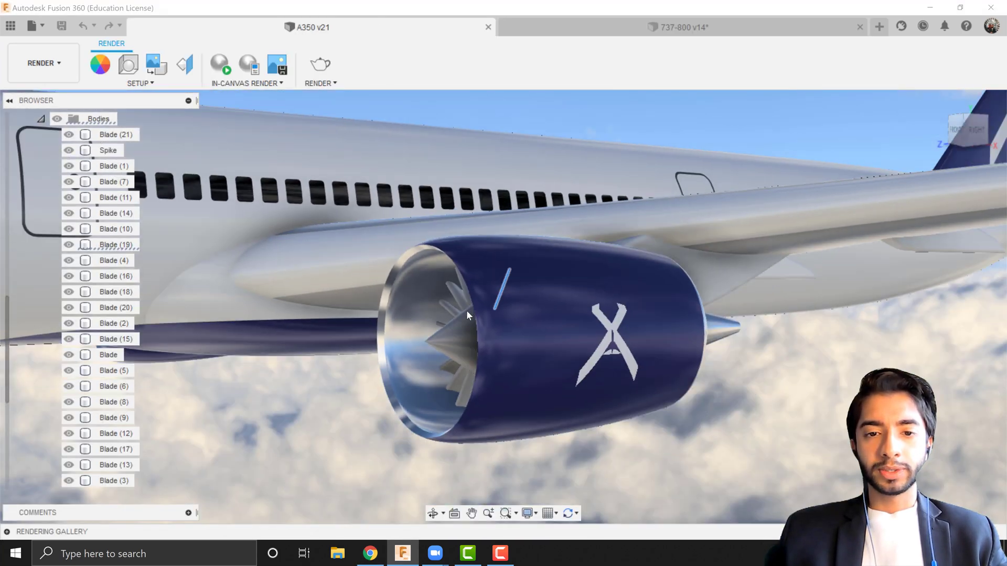
scroll(466, 311, down, 3)
shift+middle_drag(468, 326, 514, 343)
scroll(480, 343, up, 3)
scroll(484, 326, up, 4)
scroll(484, 299, down, 5)
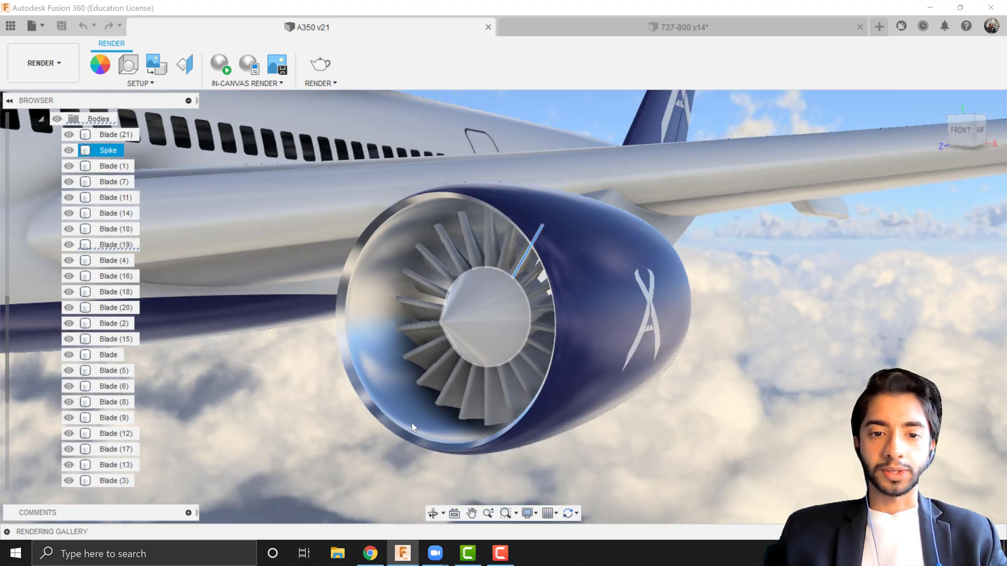
Switch to Chrome and study the 737 engine search photos showing the fan blades and spinner up close
click(370, 553)
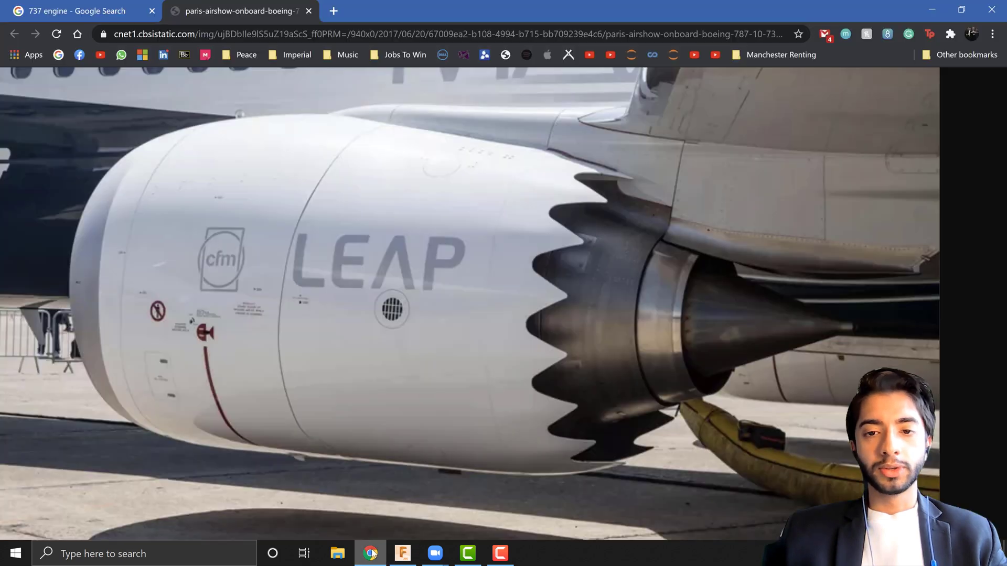
click(94, 10)
click(515, 288)
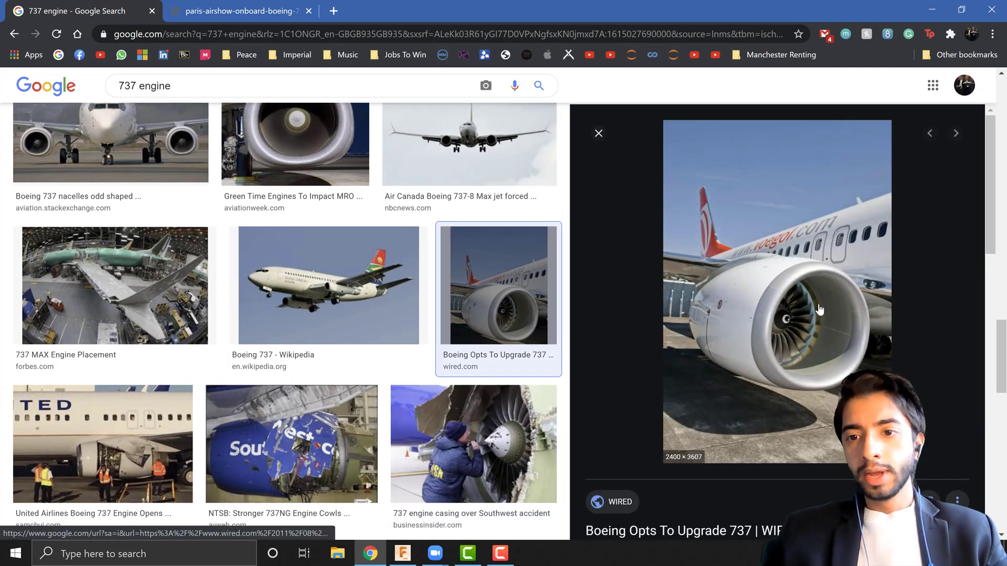
ctrl+scroll(812, 318, up, 4)
ctrl+scroll(812, 317, up, 1)
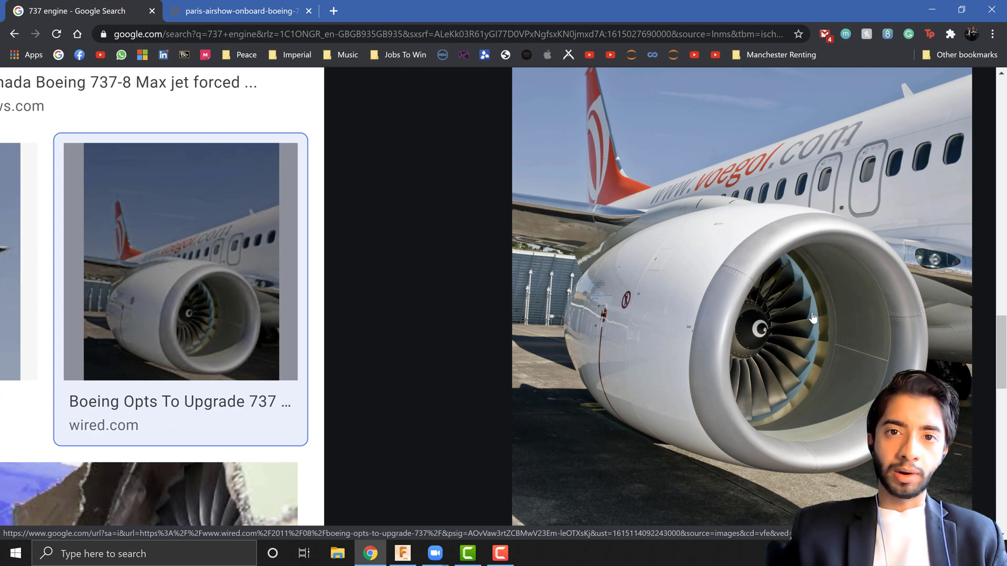
ctrl+scroll(812, 317, down, 5)
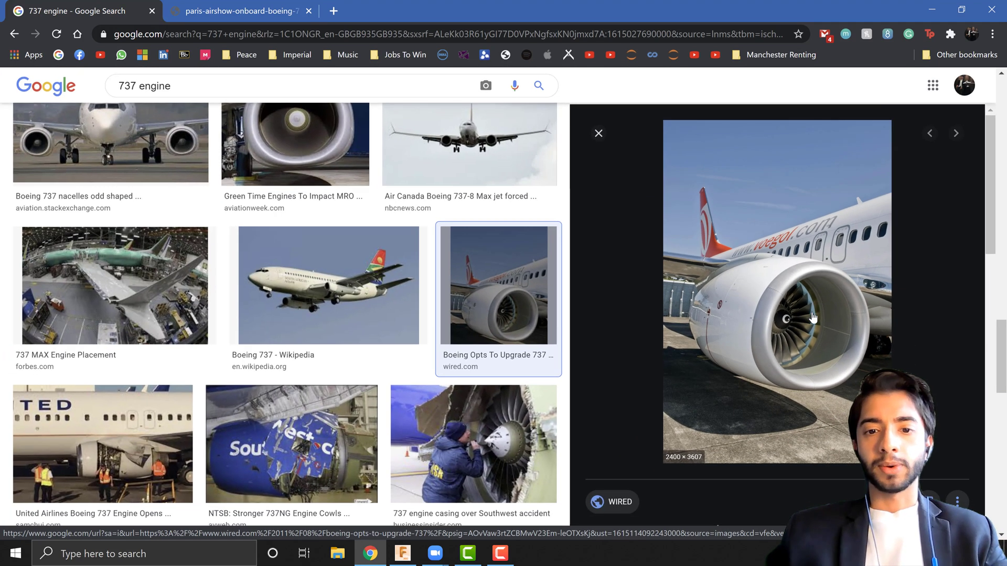
click(473, 437)
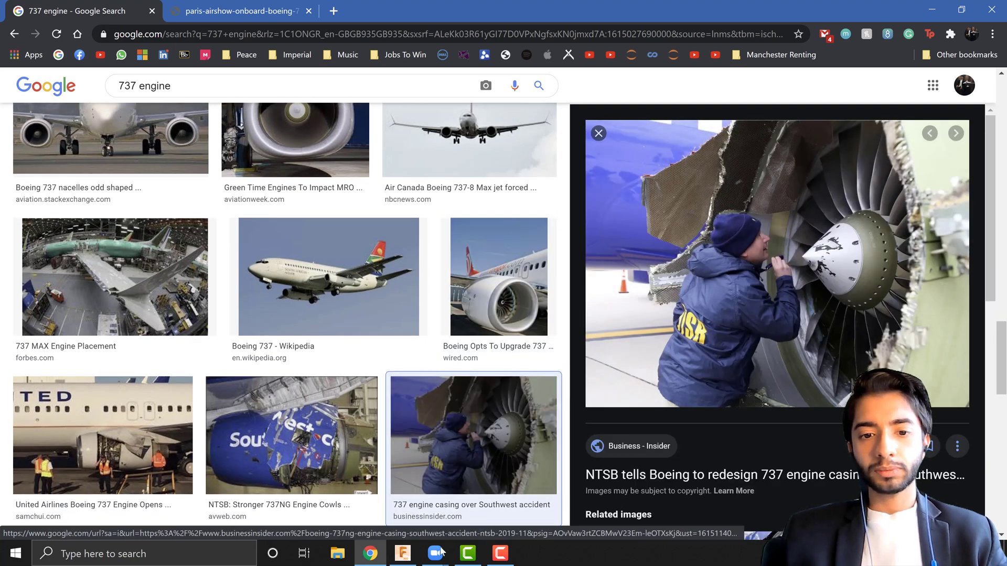
Return to the 737-800 design in Fusion 360 and sketch a horizontal centreline from the intake's centre point back through the nacelle
click(402, 553)
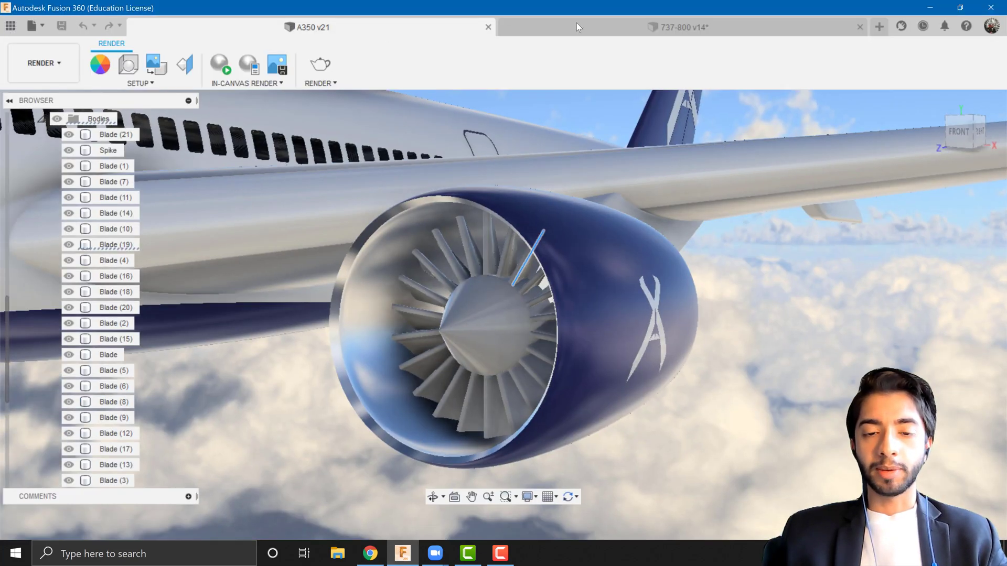
click(577, 24)
scroll(336, 311, up, 2)
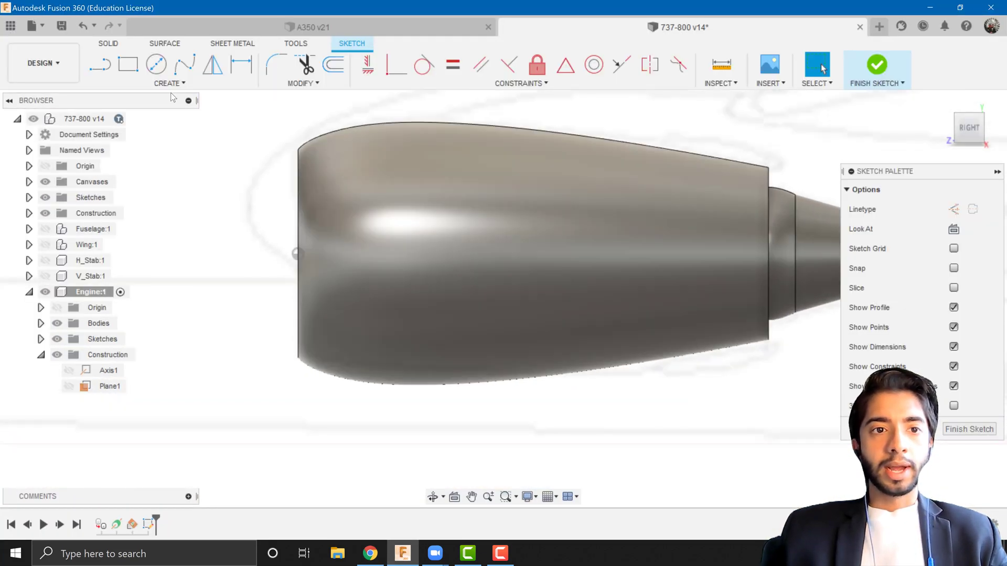
key(l)
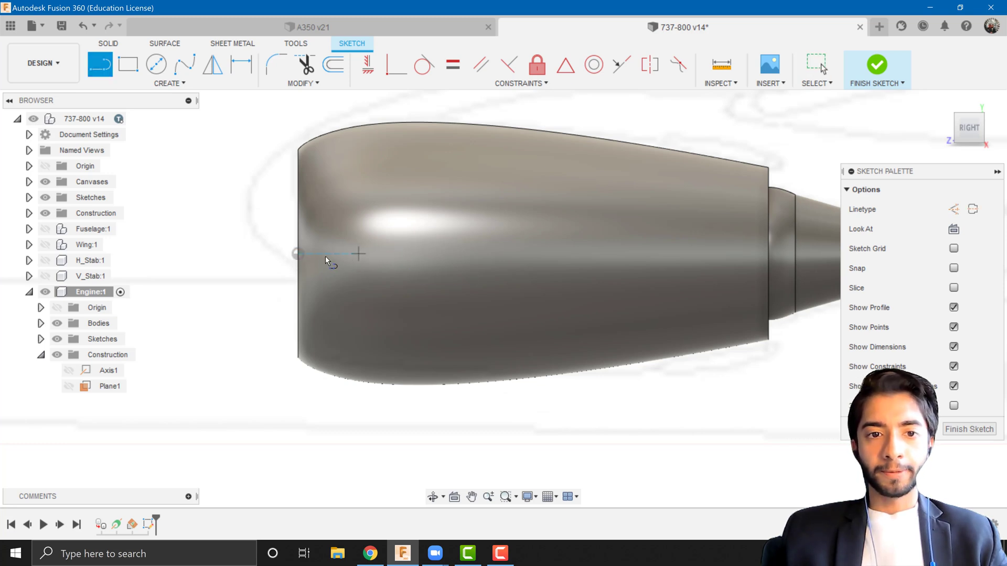
click(296, 253)
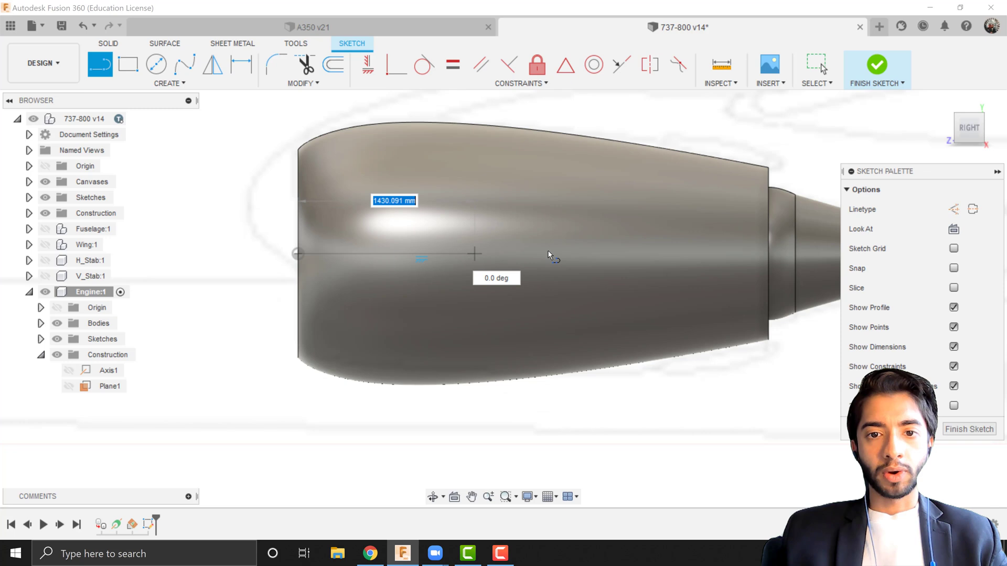
double_click(606, 252)
scroll(374, 307, up, 2)
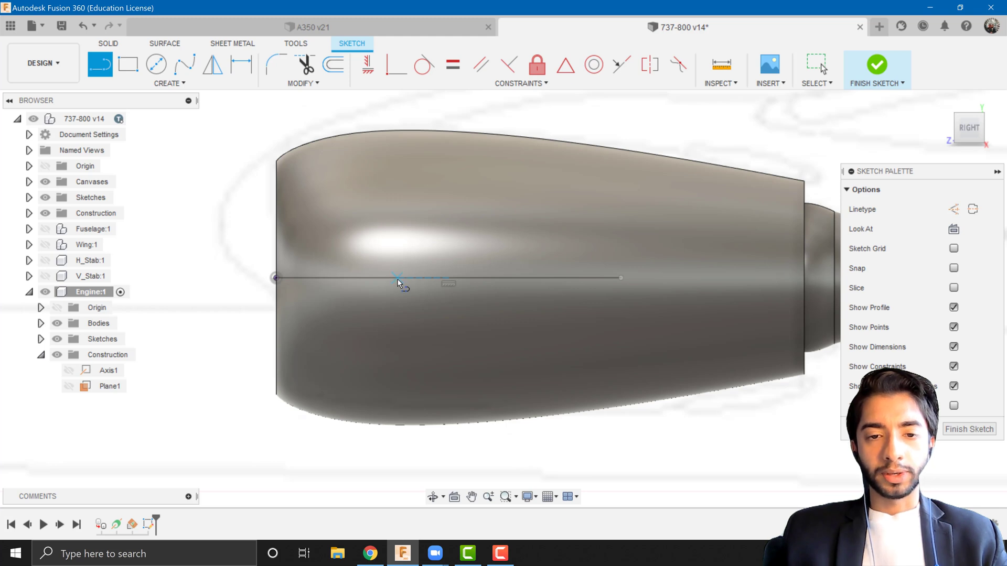
Sketch the spinner's triangular nose profile above the centreline, with a sloped edge and a vertical rear edge ending on the centreline
scroll(398, 279, up, 2)
click(398, 278)
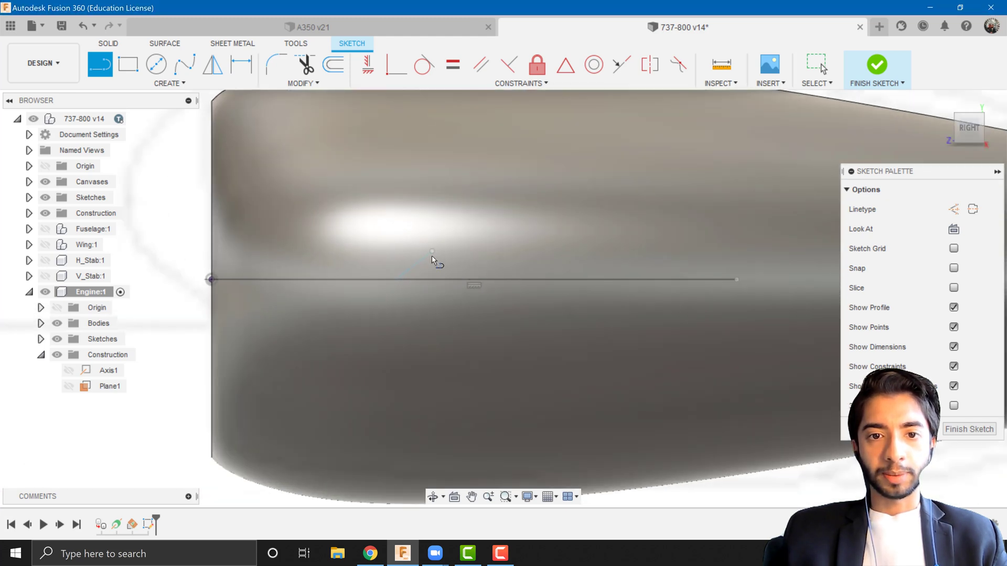
click(433, 279)
scroll(465, 343, down, 2)
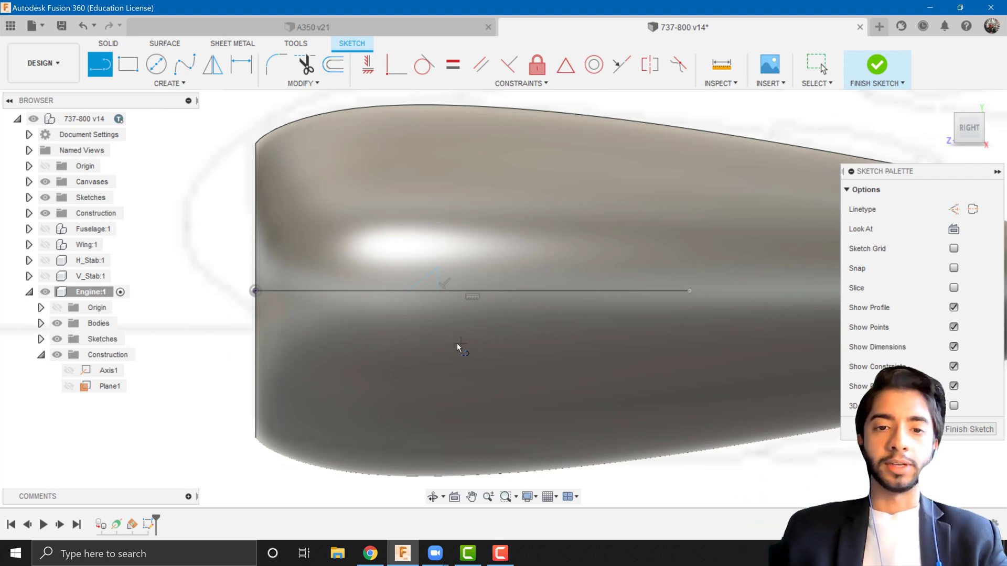
Check the spinner photo in Chrome, return to Fusion 360 and sketch a rectangular hub profile behind the nose triangle, closed on the centreline
click(370, 553)
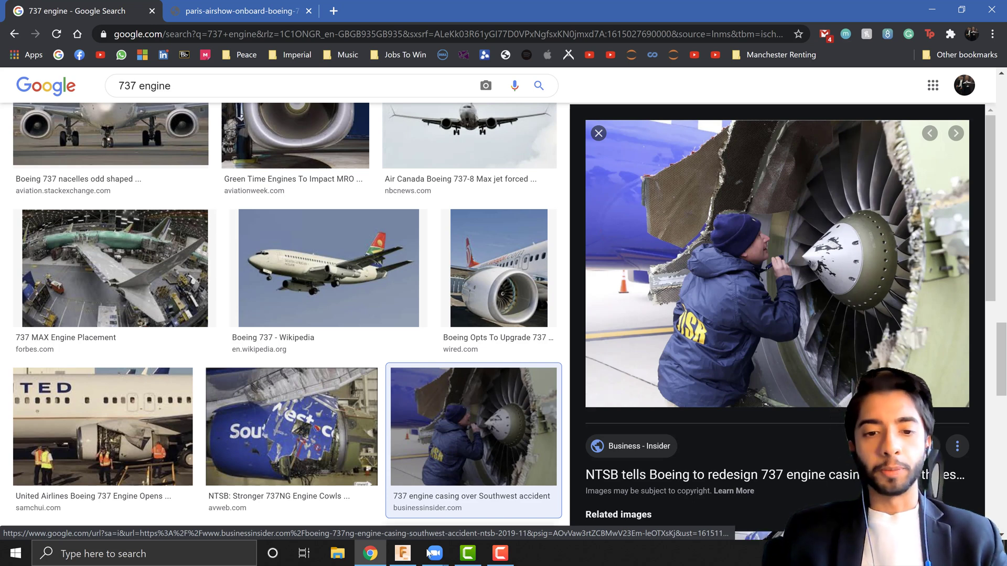
click(403, 553)
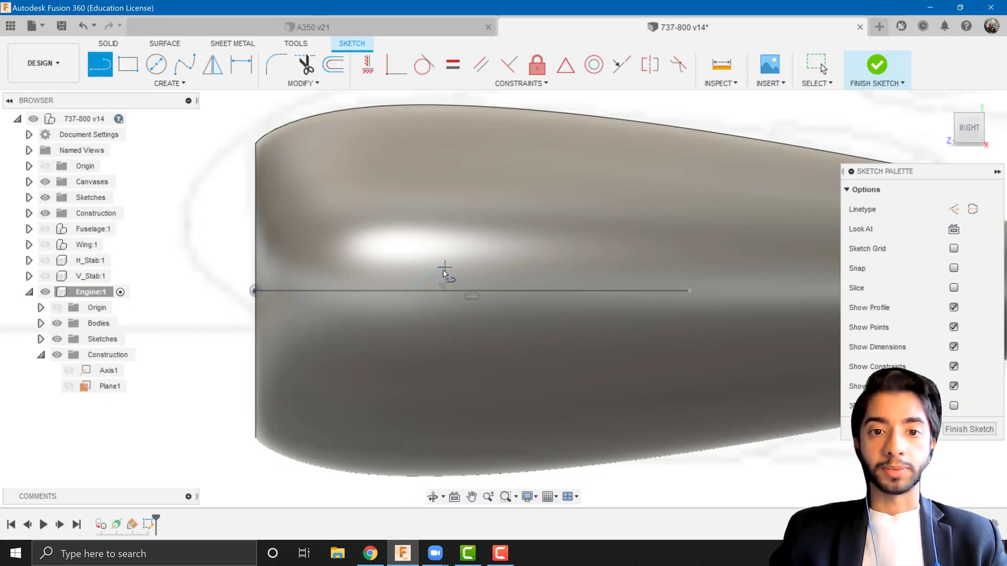
click(437, 268)
scroll(444, 269, up, 2)
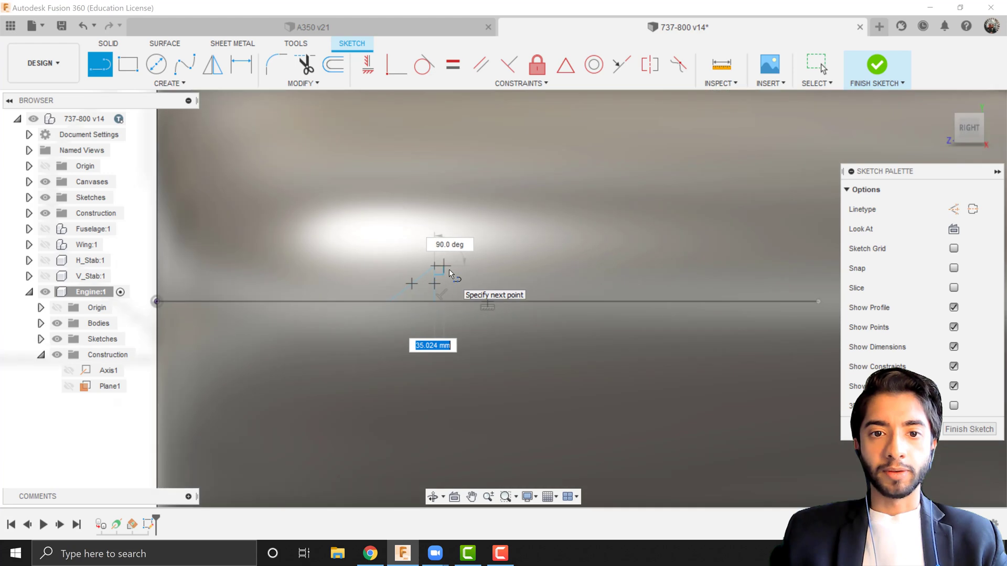
click(501, 263)
click(503, 300)
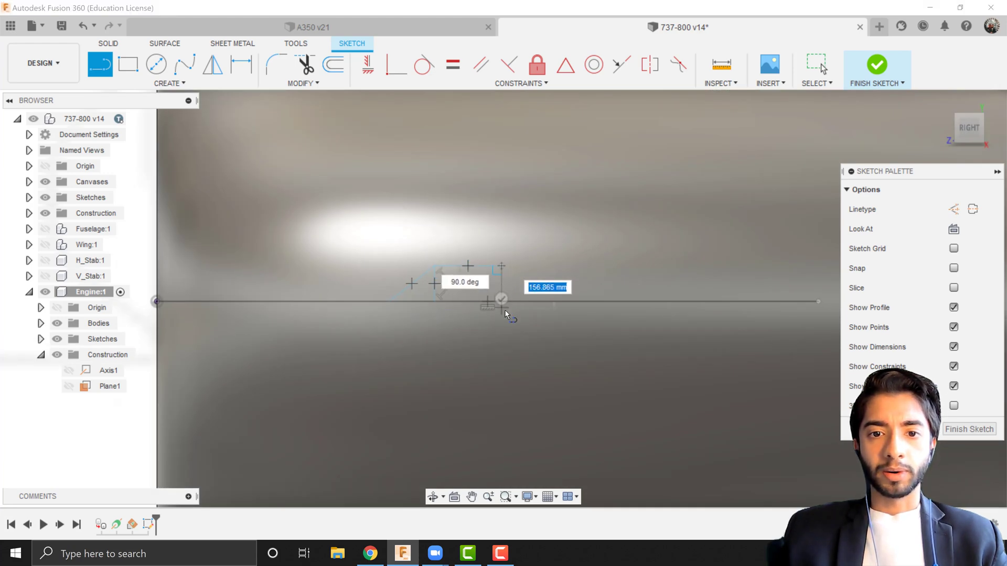
scroll(504, 309, up, 2)
click(502, 295)
scroll(453, 340, down, 3)
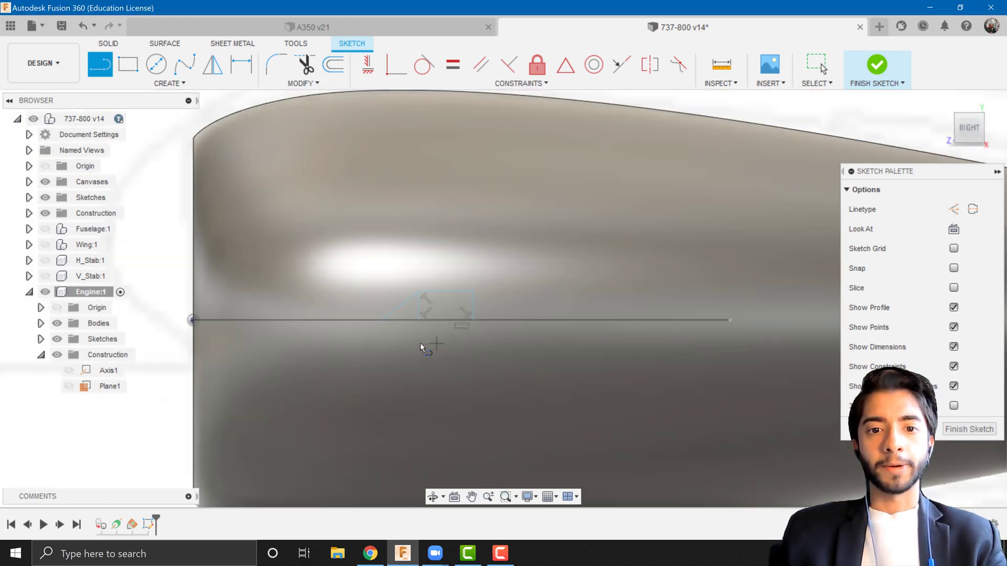
Enlarge the spinner profile to about 210 mm tall by raising its upper corner, and move the rectangle's rear edge slightly back
key(Escape)
scroll(419, 342, up, 2)
scroll(417, 315, down, 2)
drag(419, 282, 424, 265)
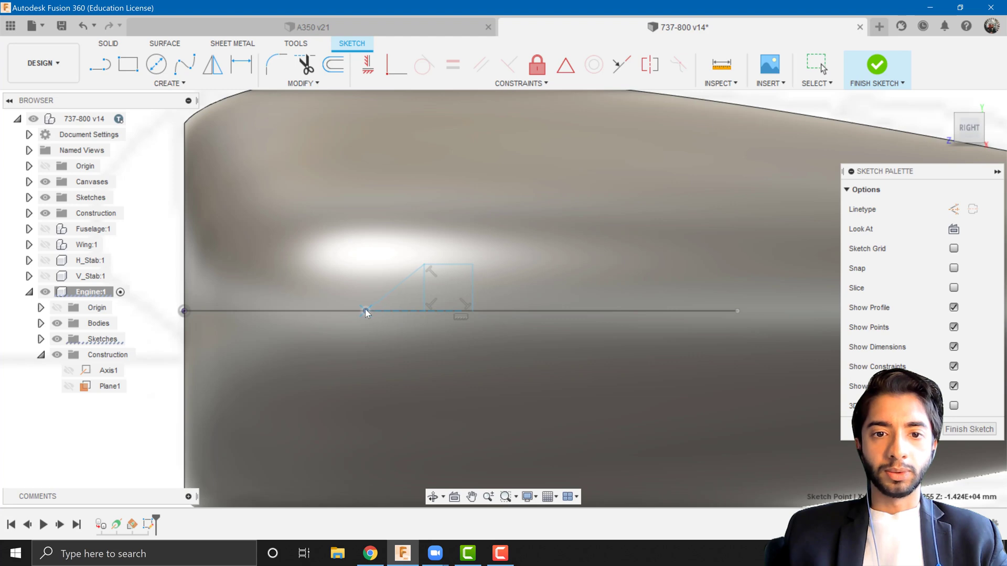
scroll(417, 342, down, 3)
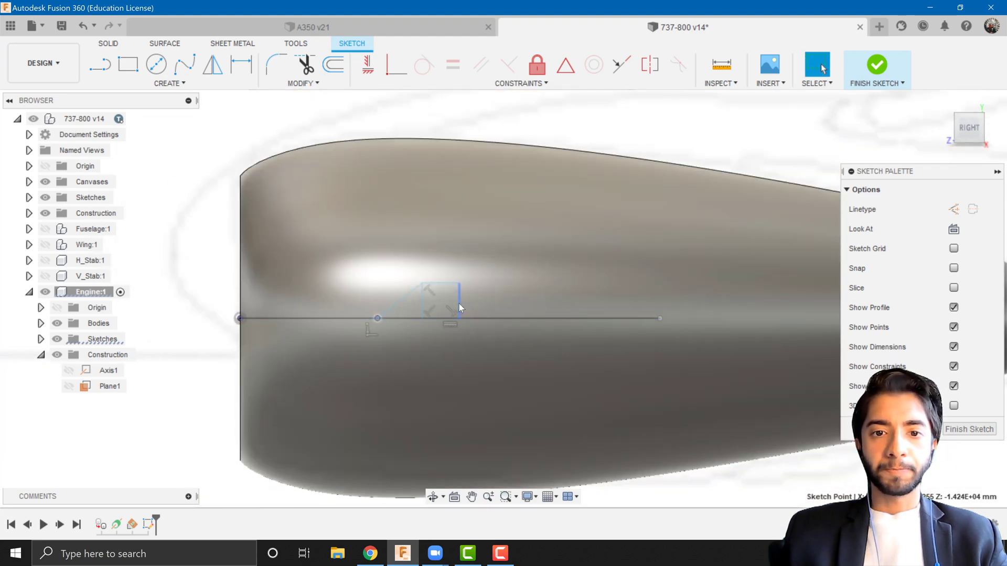
drag(458, 304, 464, 306)
Finish the sketch and hide the nacelle's Body1 in the Engine component
click(877, 64)
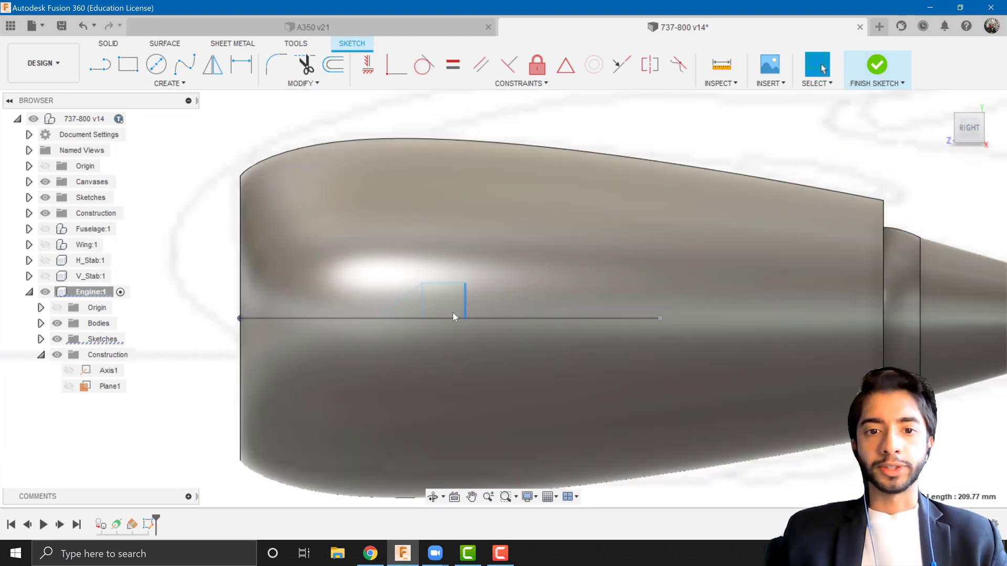
mouse_move(452, 316)
shift+middle_down()
mouse_move(435, 317)
mouse_move(515, 359)
mouse_move(834, 387)
shift+middle_up()
scroll(834, 387, up, 1)
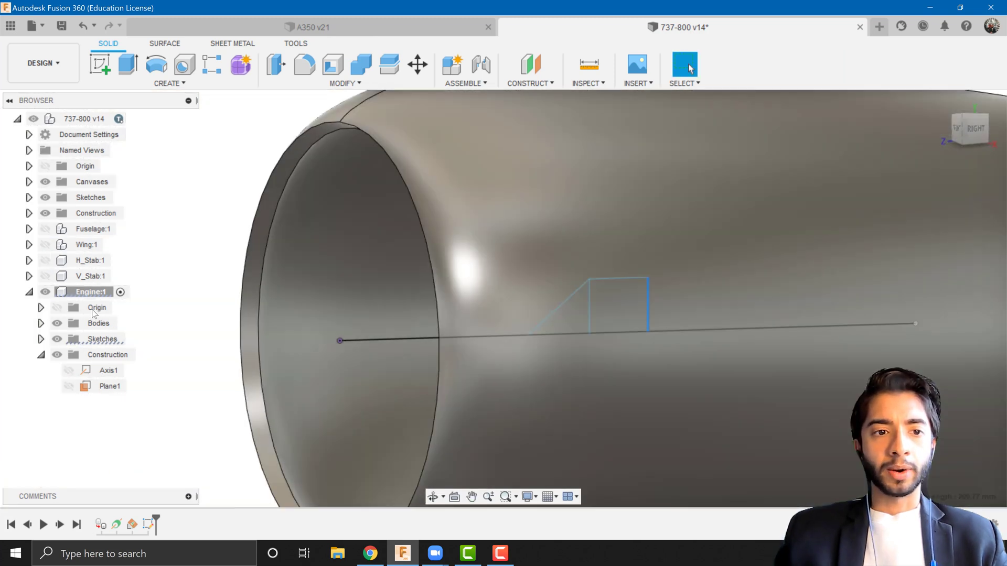
click(40, 323)
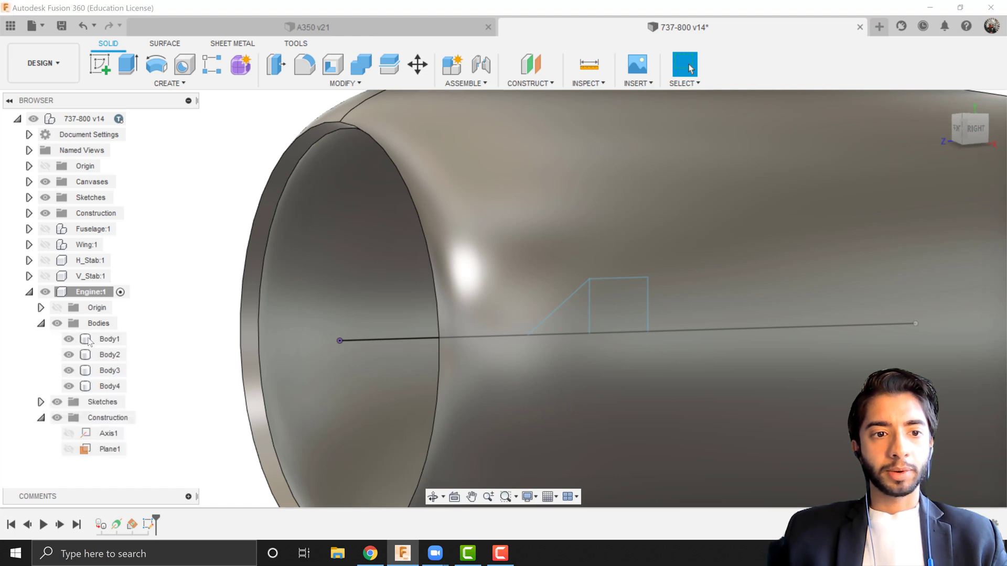
click(71, 340)
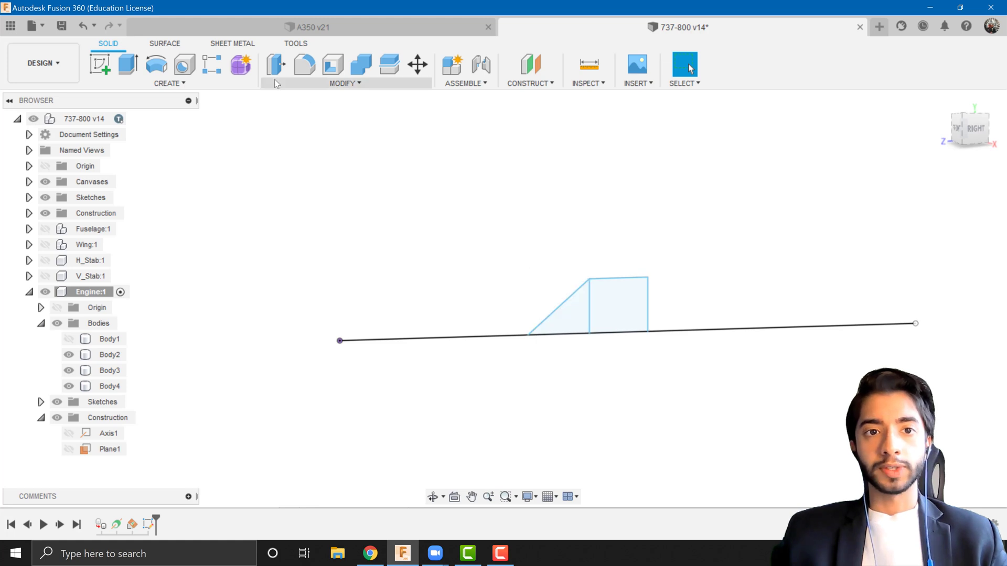
Revolve the triangular nose profile 360 degrees about the sketched centreline as a new body
click(158, 71)
click(574, 313)
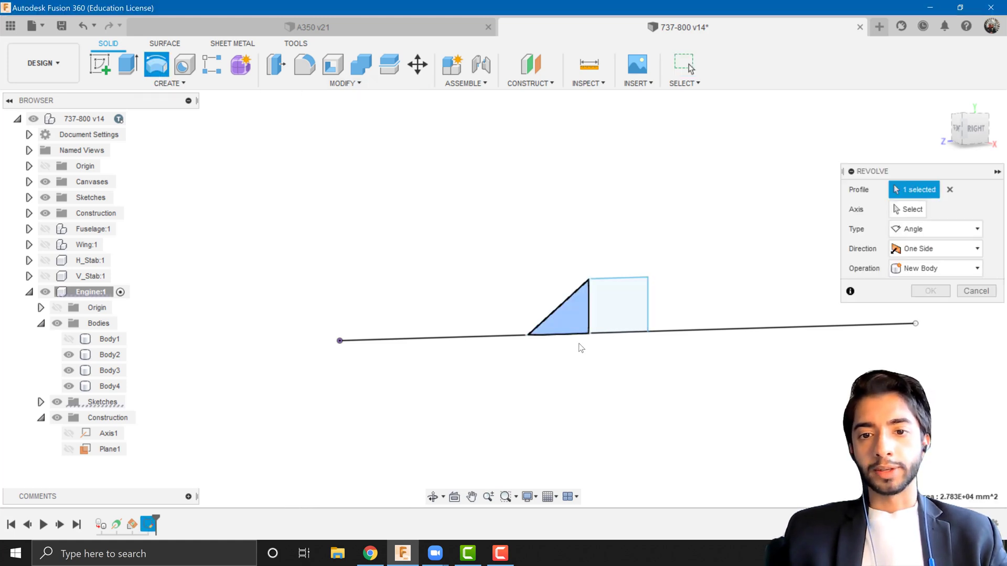
click(518, 340)
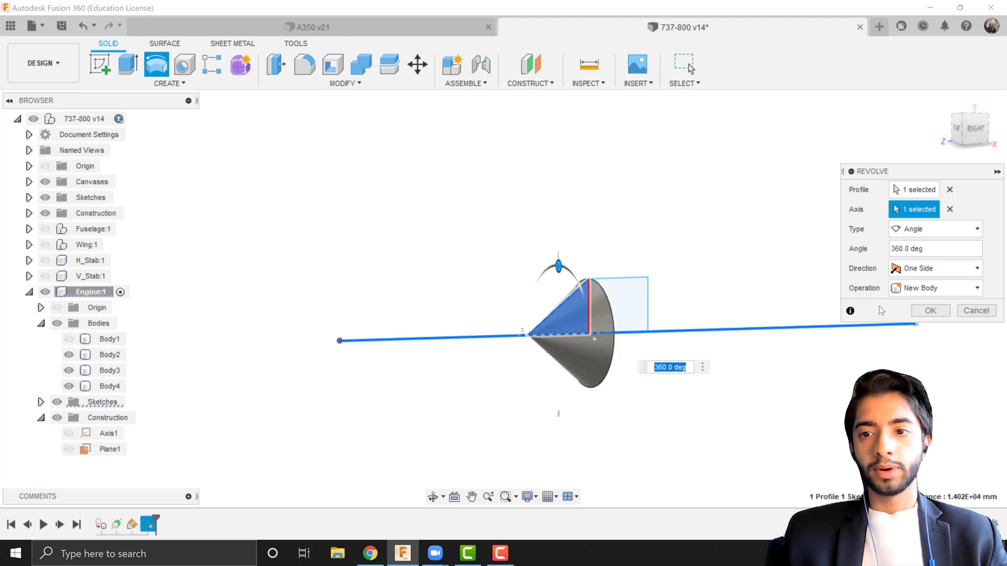
click(930, 310)
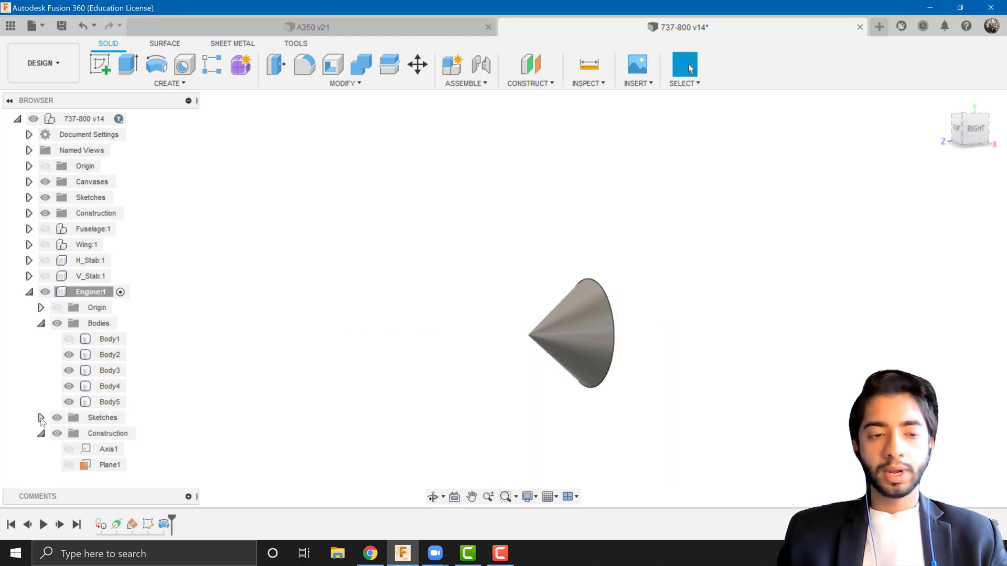
Show Sketch1 again and revolve the rectangular hub profile 360 degrees about the centreline as a new body
click(41, 417)
click(66, 433)
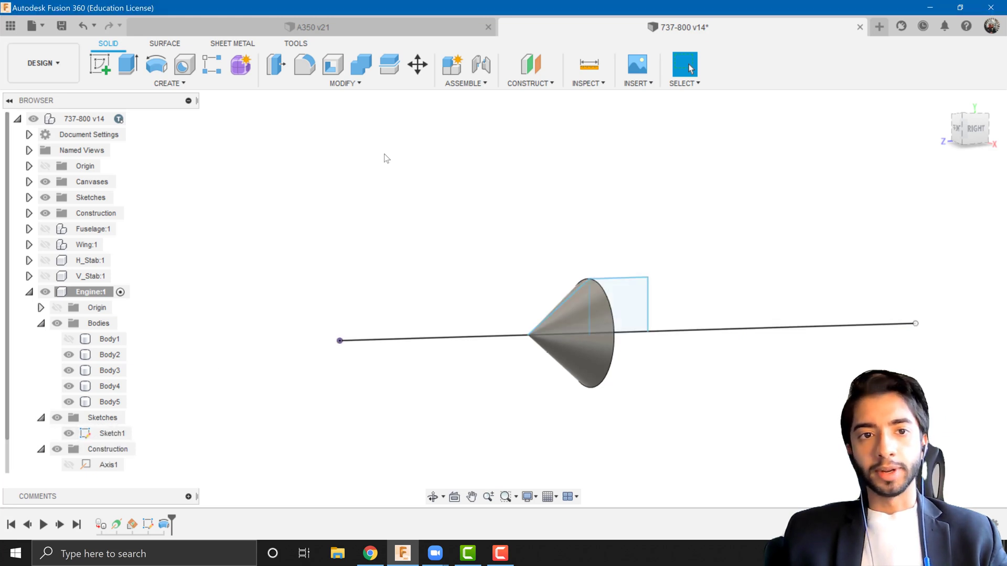
click(164, 71)
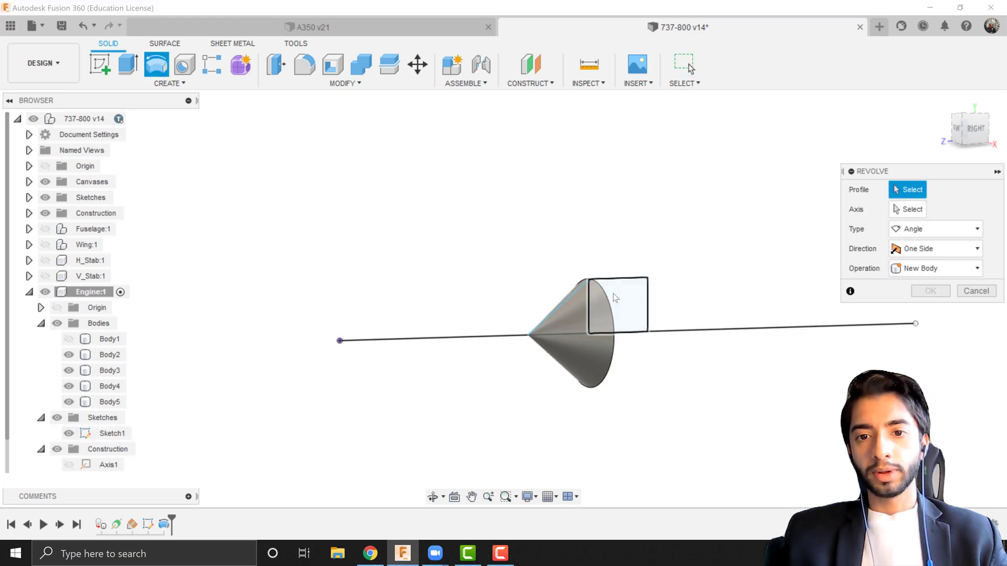
click(613, 295)
click(703, 331)
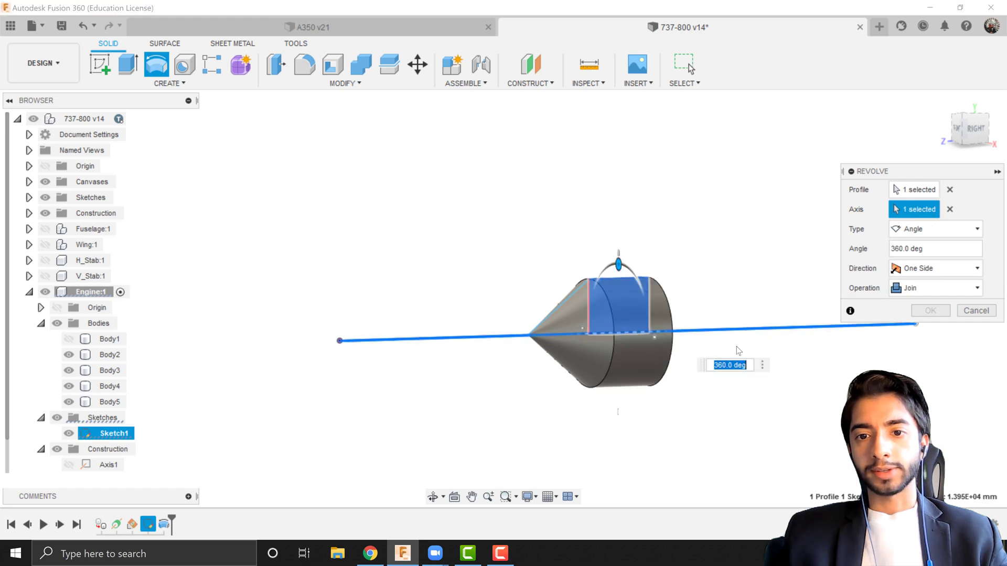
click(922, 289)
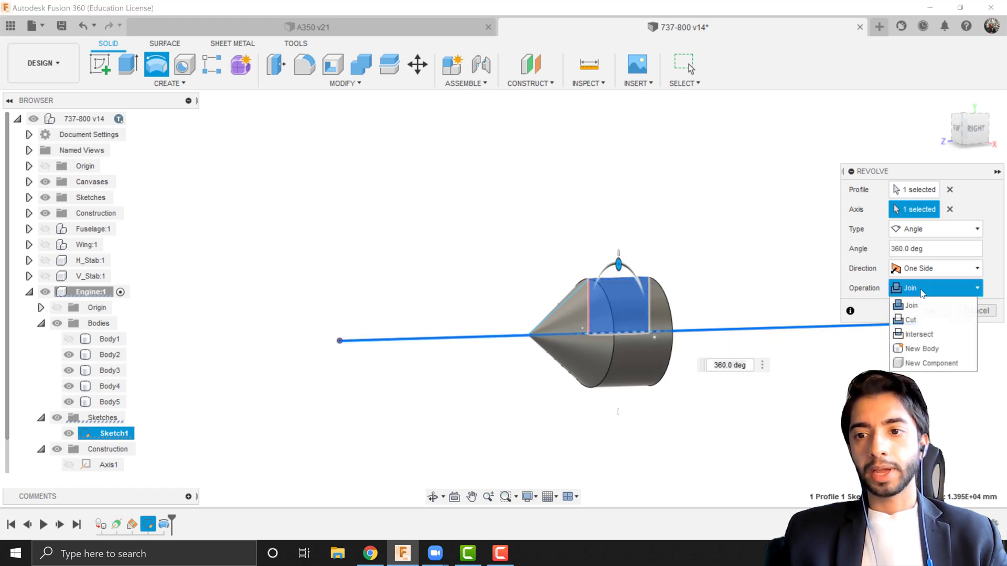
click(936, 349)
click(936, 312)
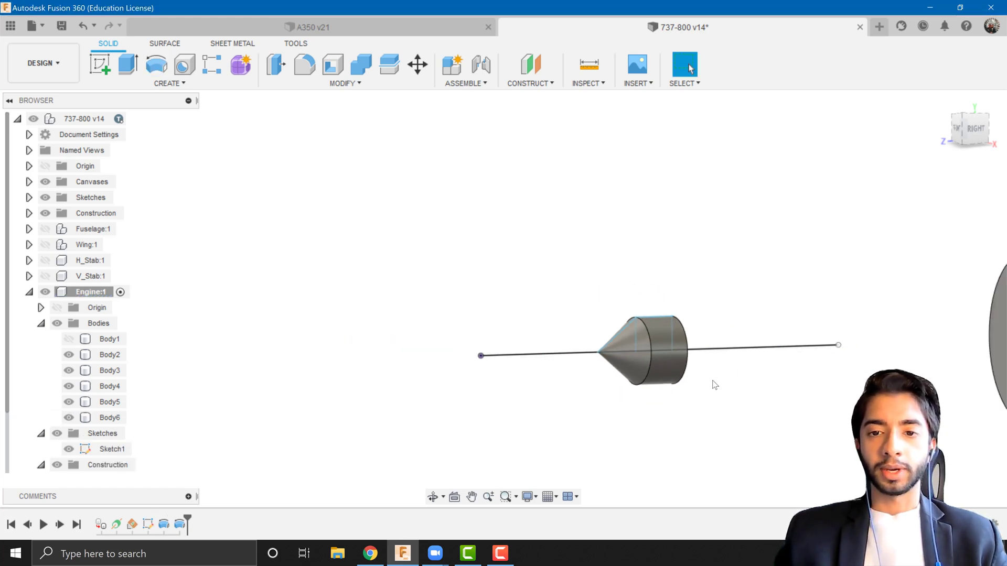
Hide Sketch1 of the Engine component so only the engine bodies are displayed
shift+middle_drag(714, 384, 694, 405)
click(68, 449)
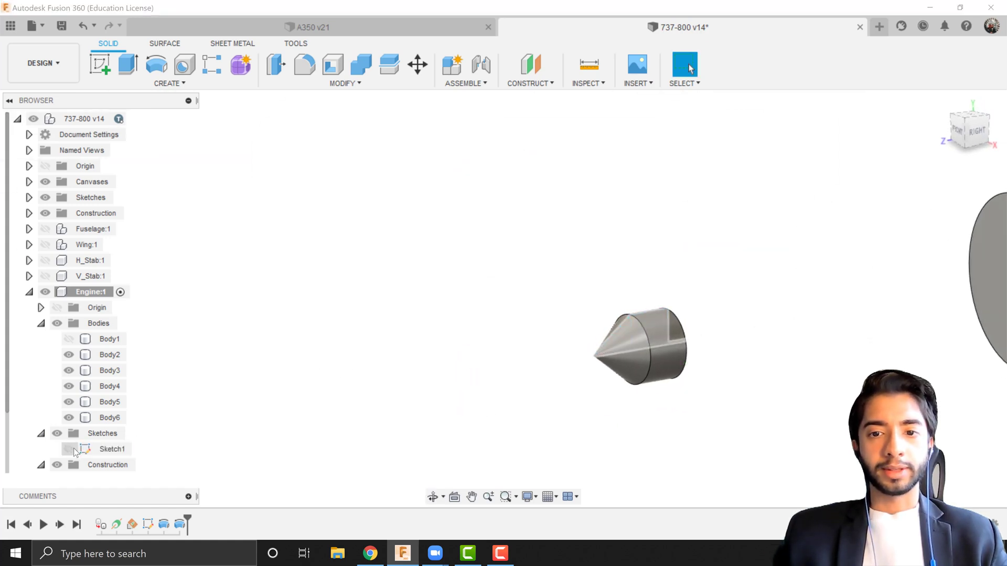
scroll(578, 355, down, 3)
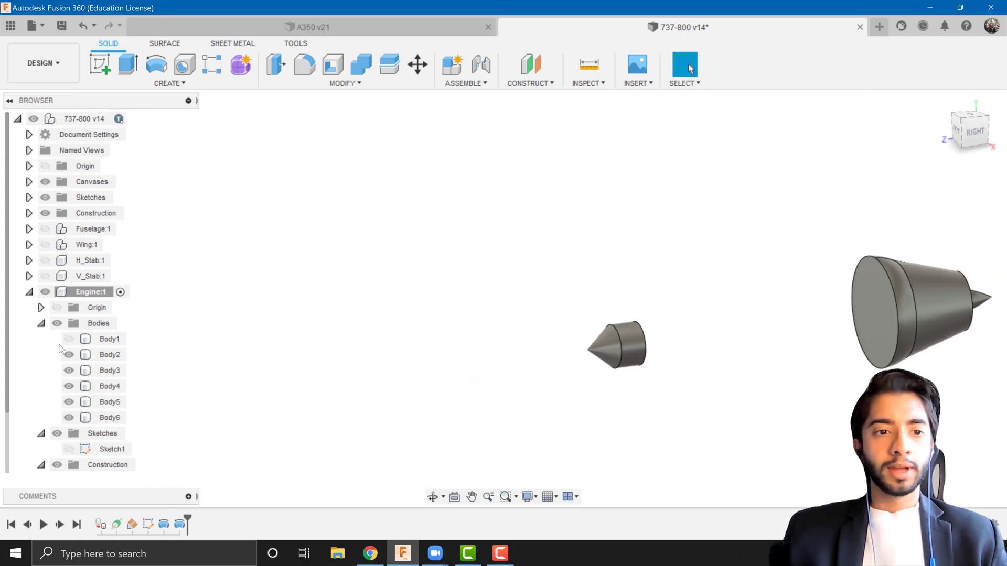
Show Body1 to check which engine part it is, hide it again, and examine the inner bodies
click(68, 339)
click(92, 340)
shift+middle_drag(603, 383, 562, 389)
click(315, 406)
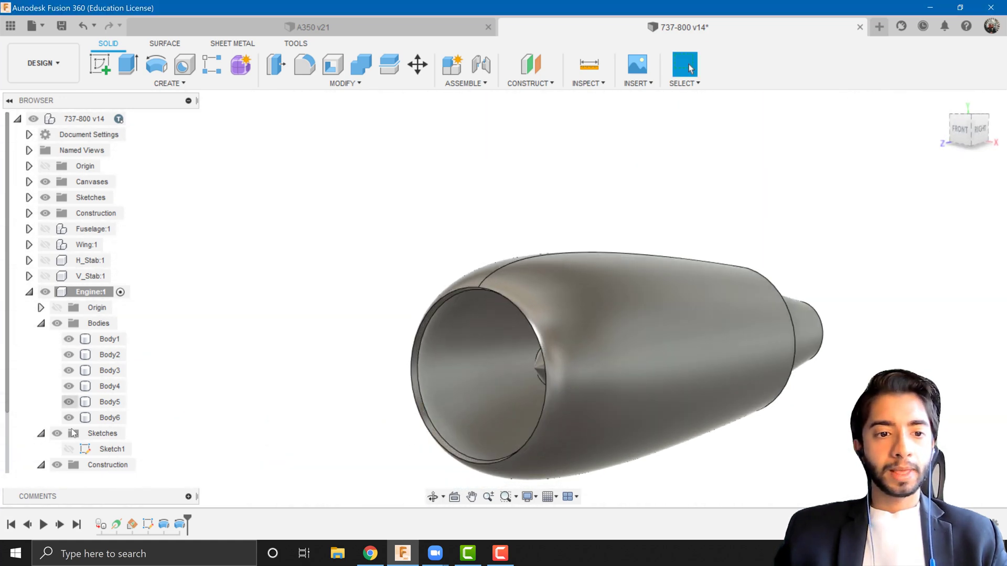
click(69, 339)
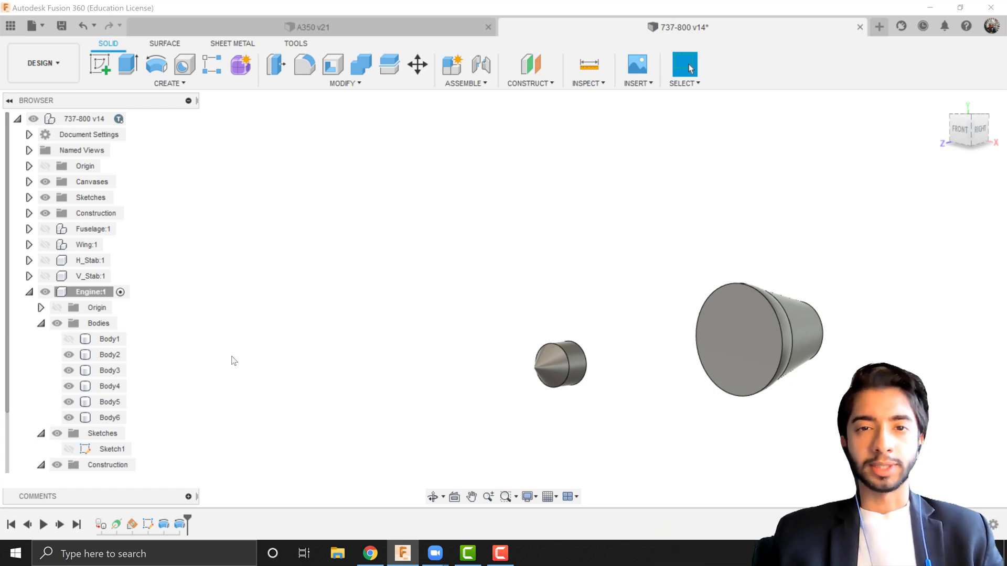
scroll(336, 337, down, 2)
middle_drag(362, 287, 301, 271)
shift+middle_drag(302, 271, 399, 292)
scroll(436, 310, up, 5)
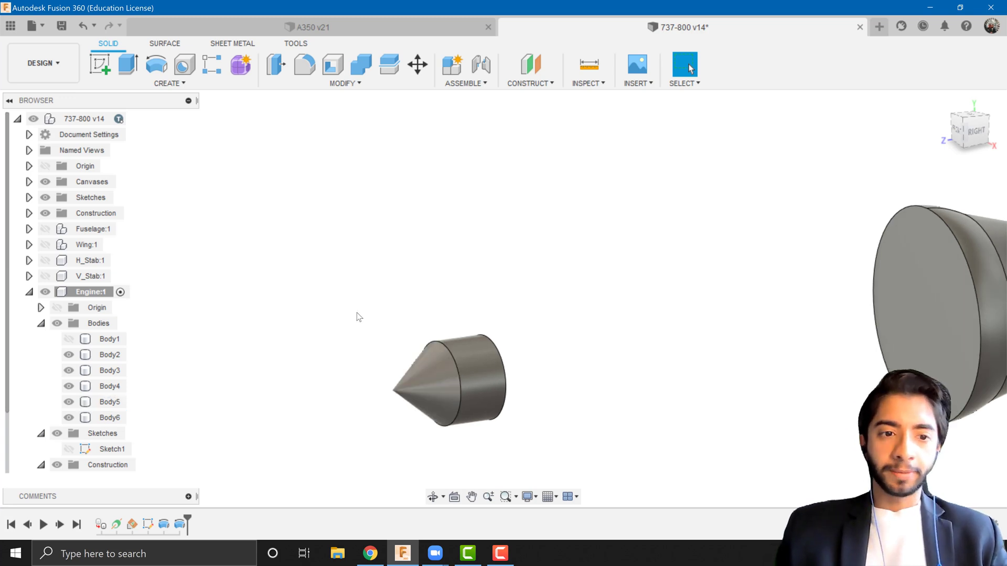
Rename the outer engine shell Body1 as Engine_Casing and hide it
click(67, 342)
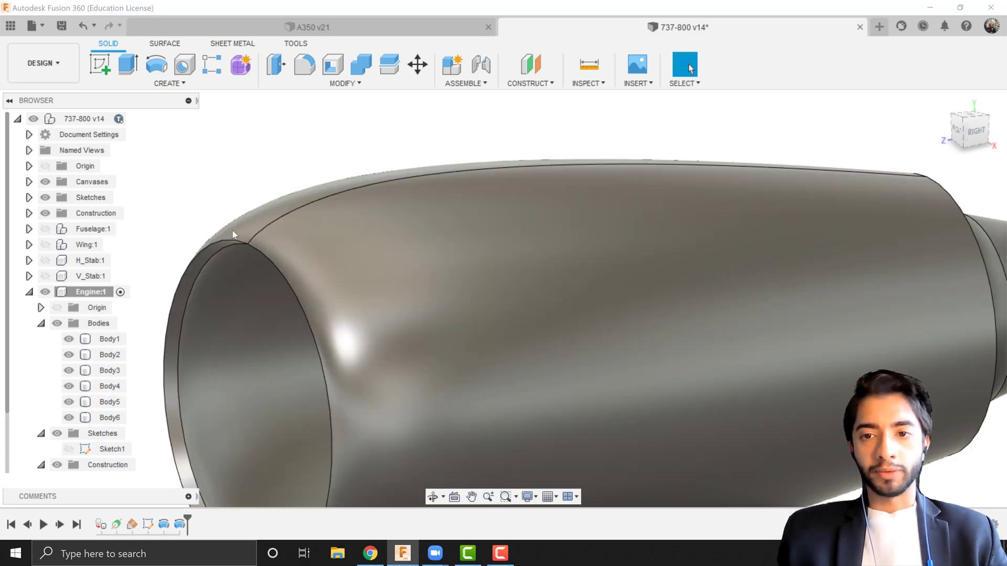
scroll(247, 239, down, 3)
click(353, 254)
double_click(110, 339)
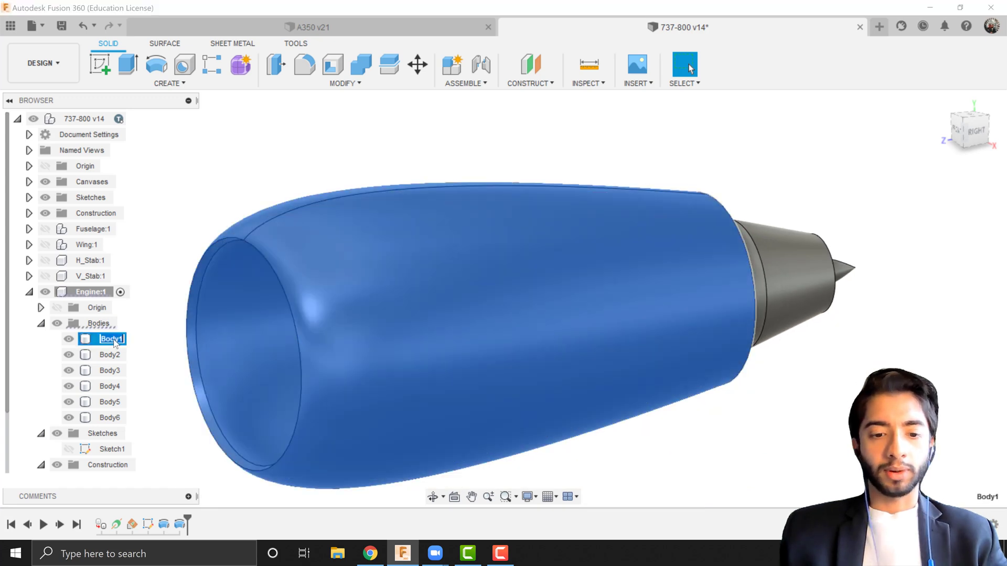
text(Engine_Casing)
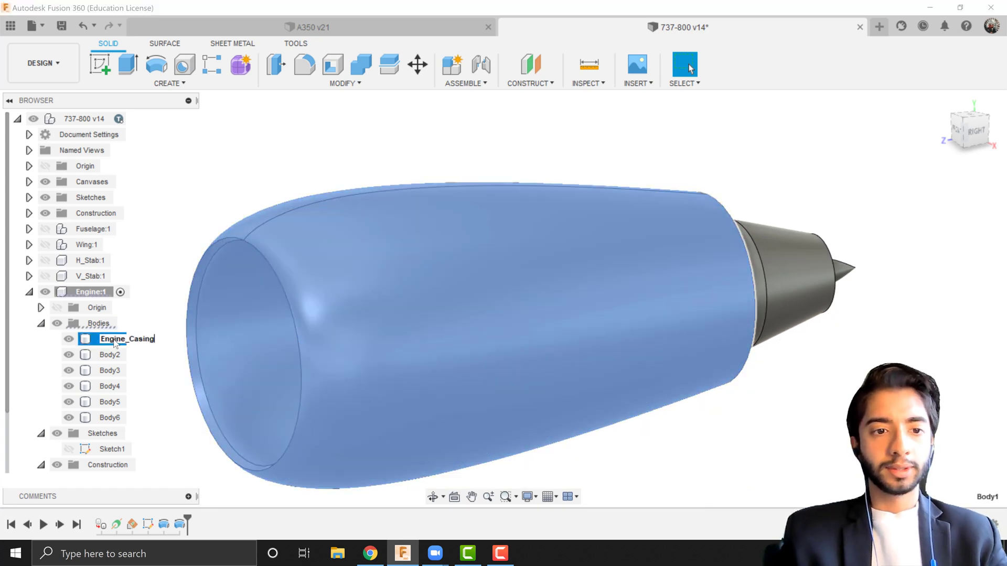
key(Return)
click(69, 340)
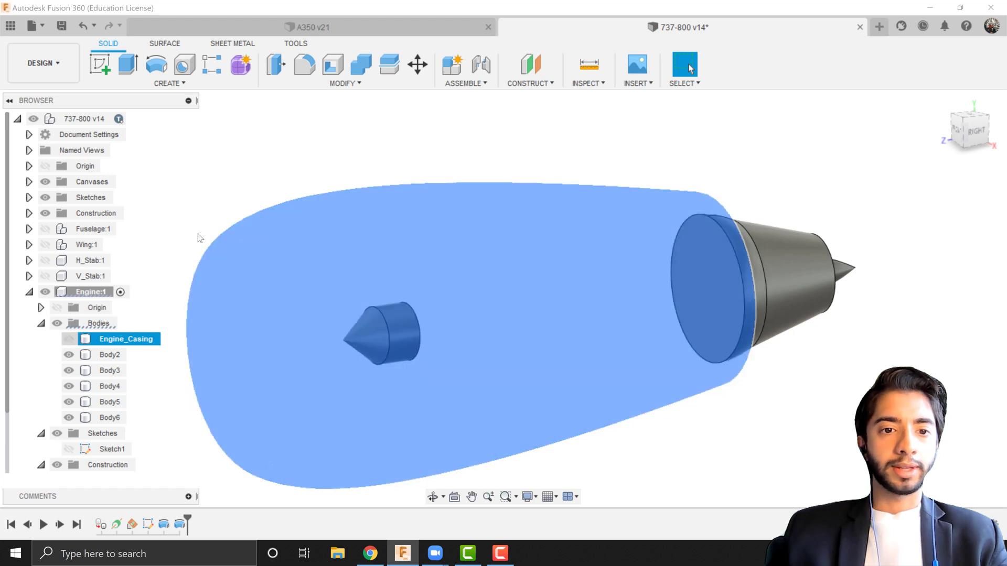
Rename Body6, the short cylinder behind the front cone, as Blade_Cylinder
click(104, 419)
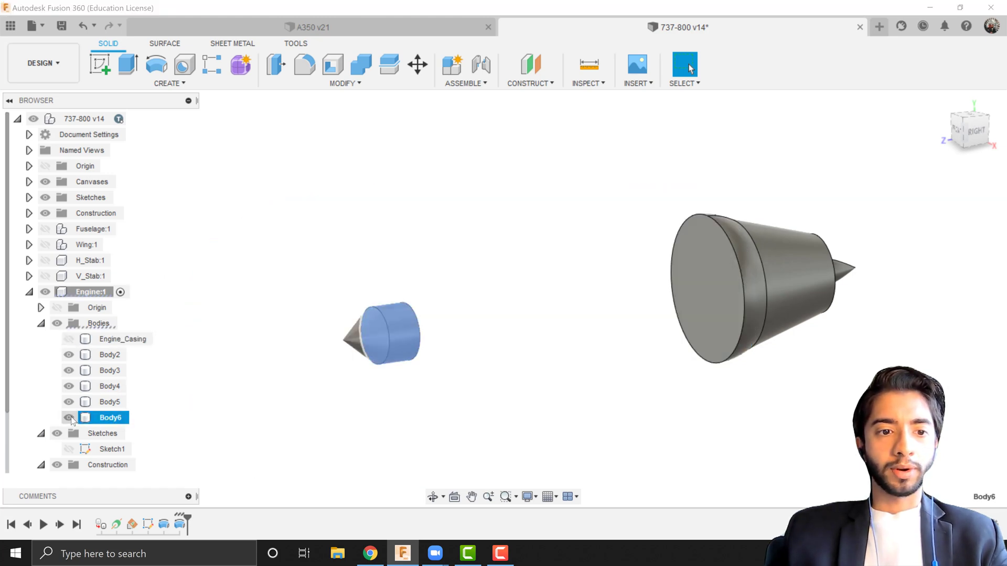
click(105, 418)
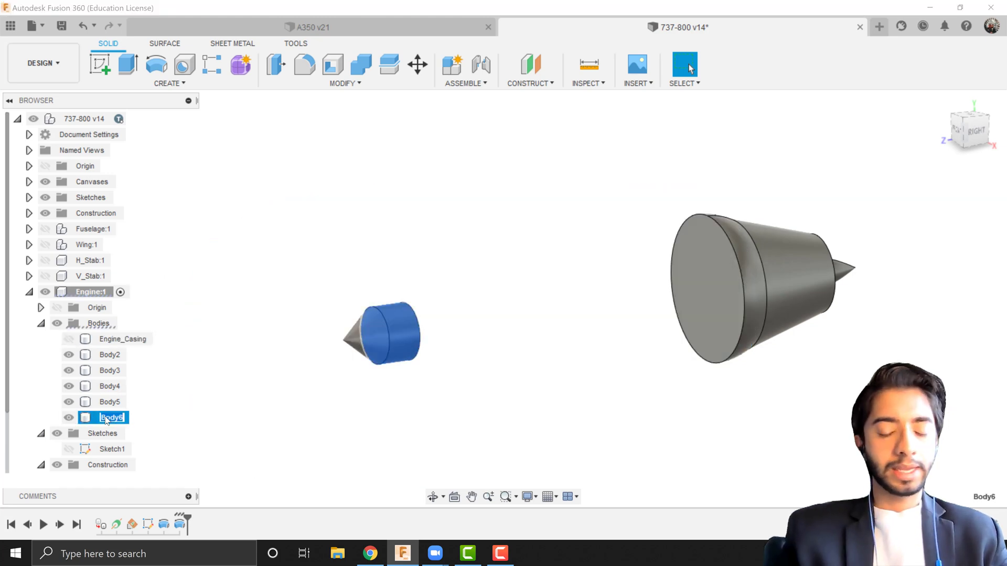
text(B)
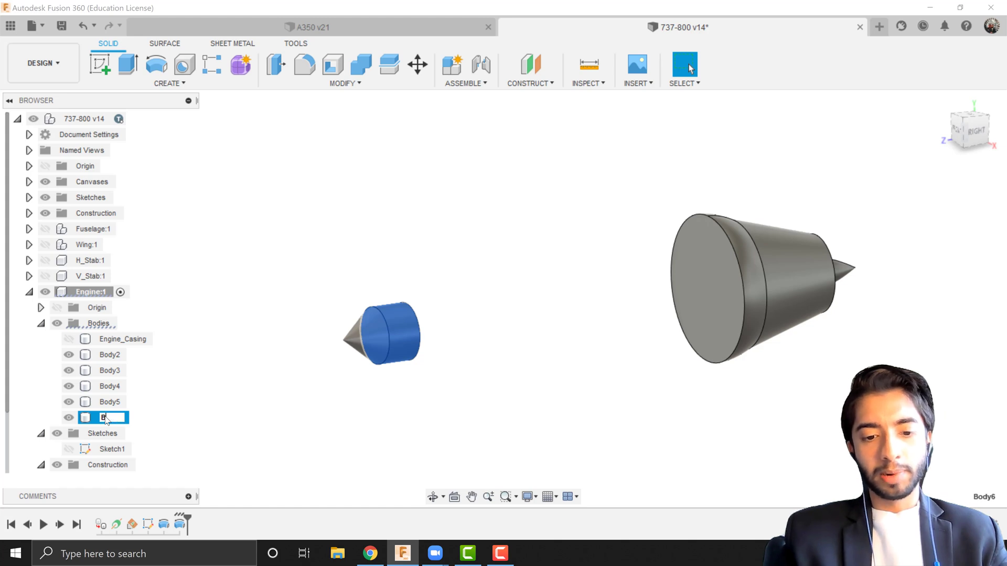
text(lade_Cyl)
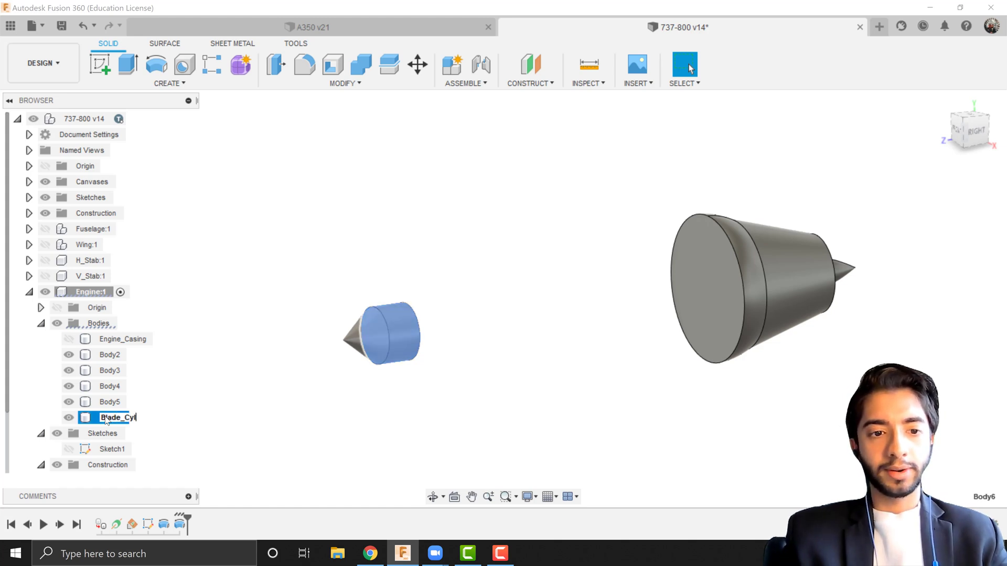
text(inder)
key(Return)
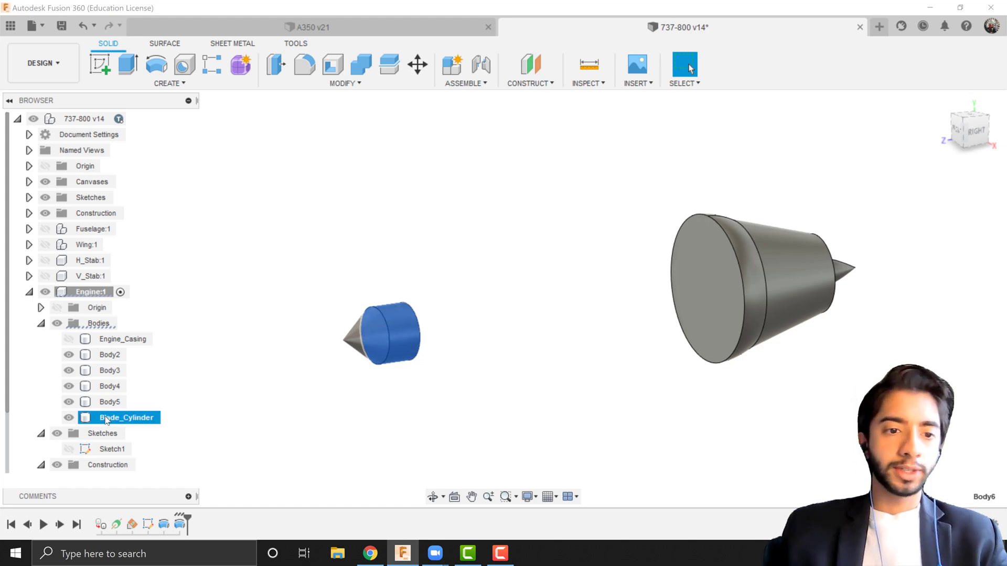
Rename Body5, the cone in front of the blade cylinder, as Conical_Section
click(109, 402)
click(112, 402)
text(Co)
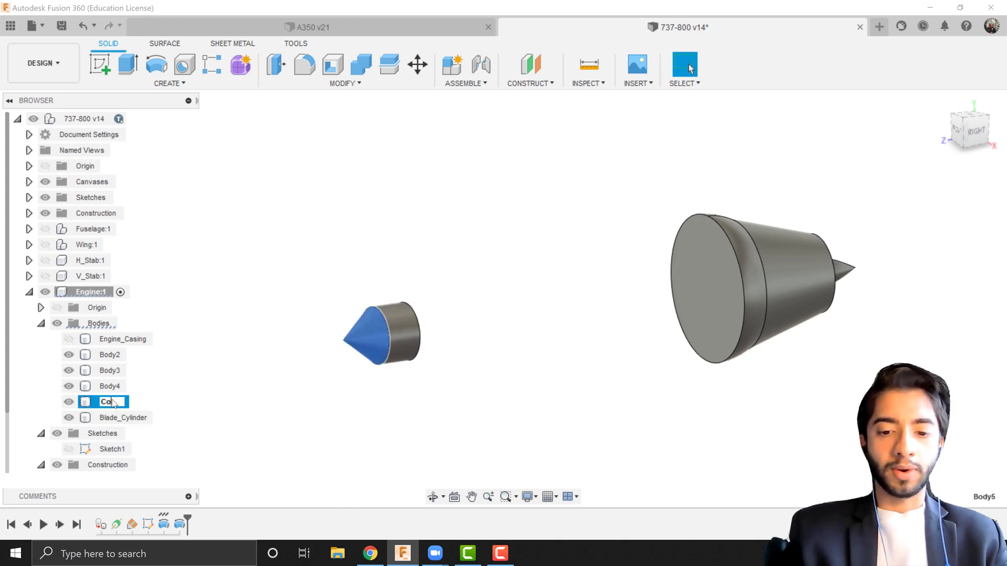
text(nical_Sec)
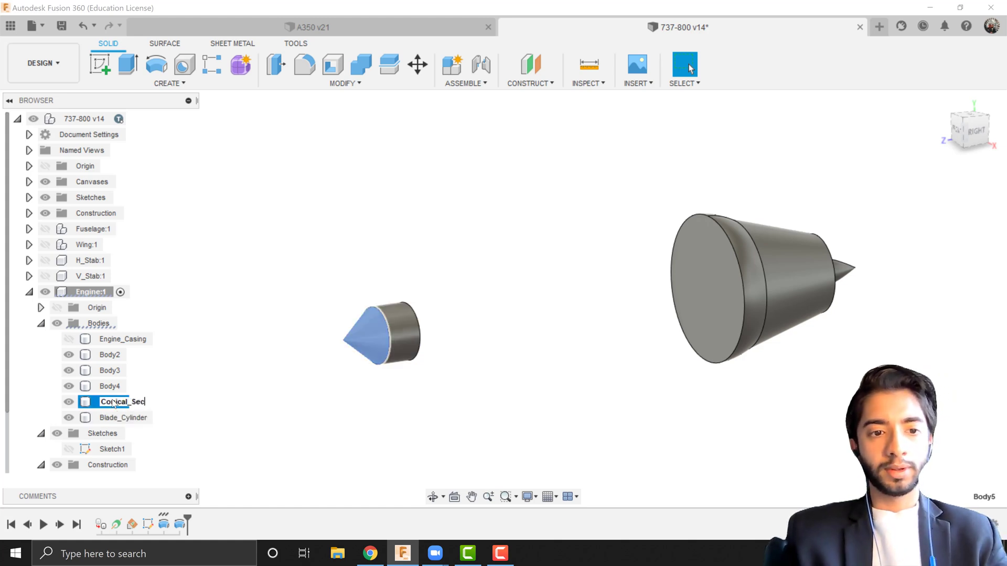
text(tion)
key(Return)
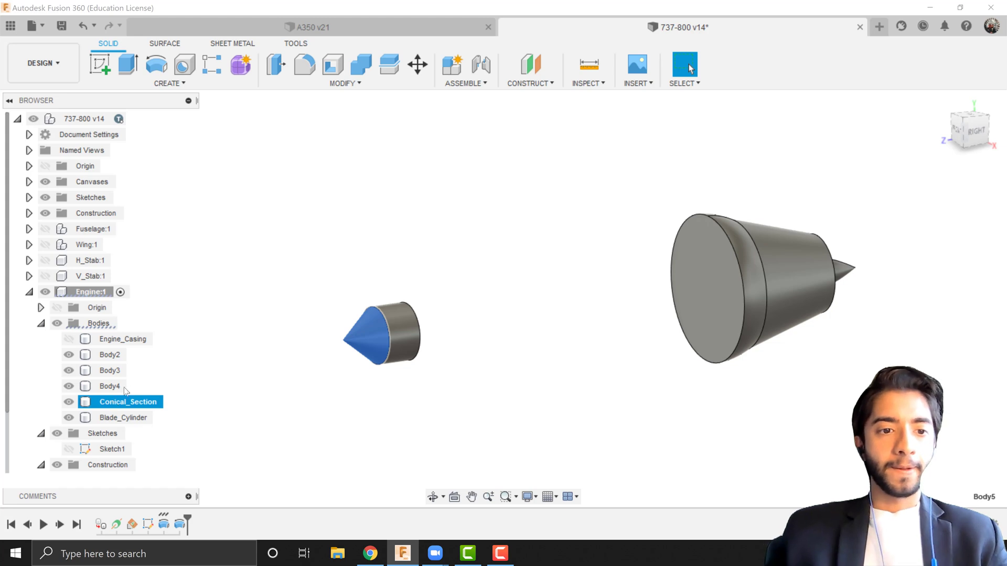
click(112, 387)
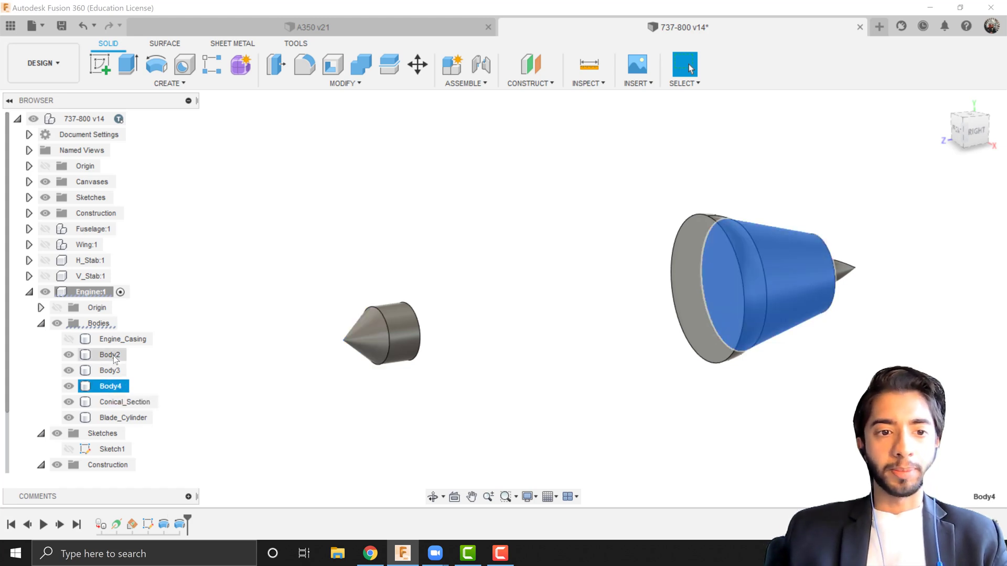
click(197, 370)
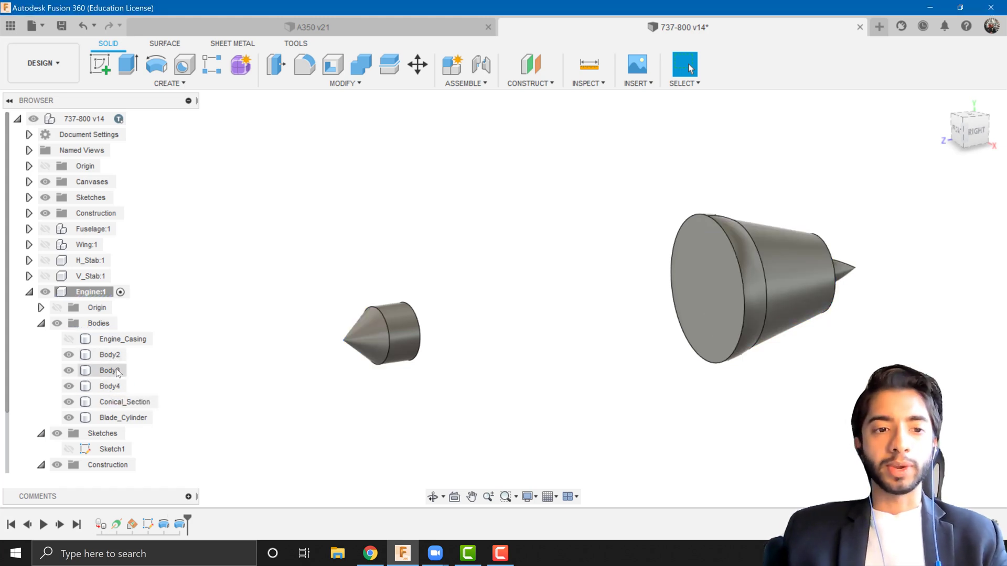
click(80, 340)
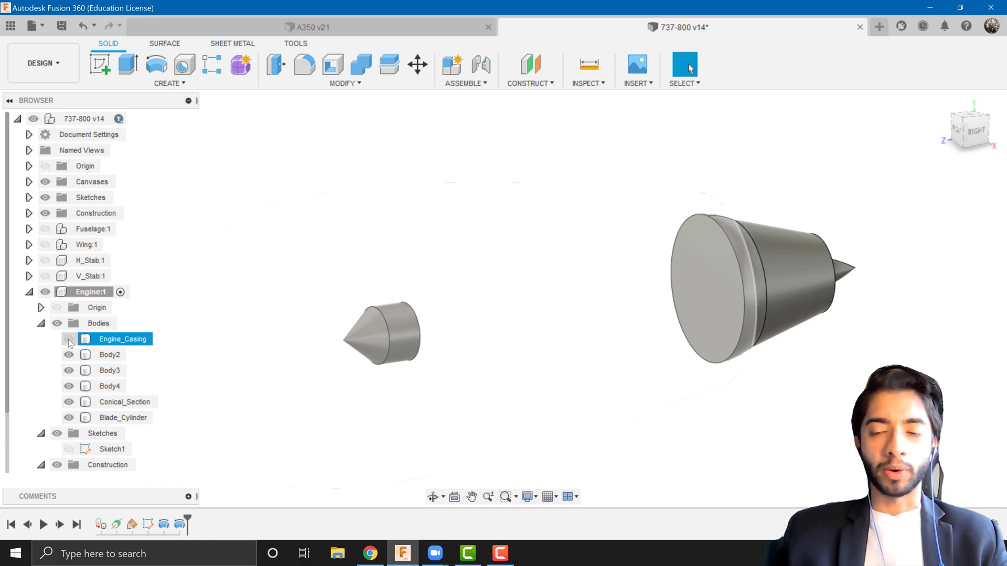
click(68, 340)
click(70, 341)
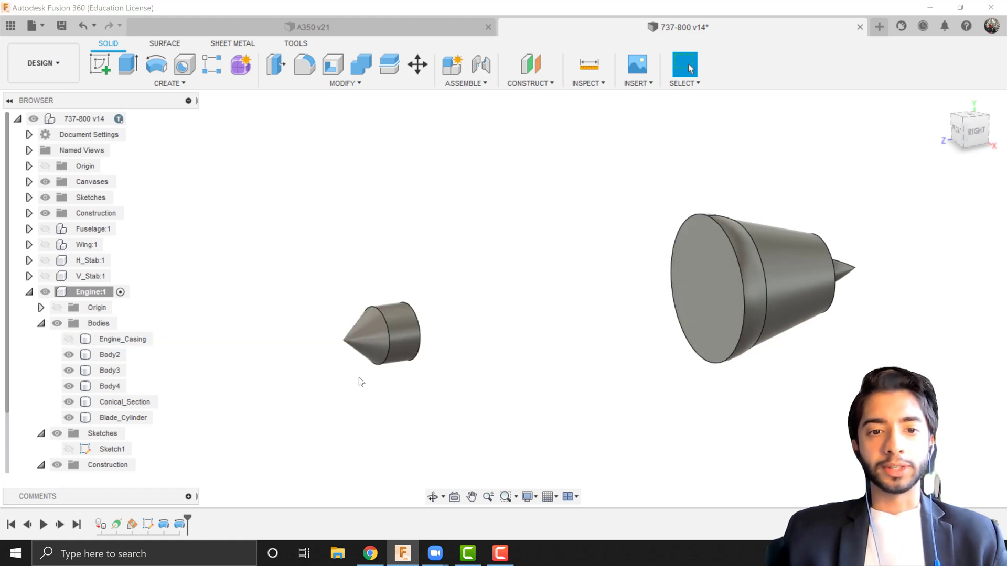
Hide the Conical_Section body to expose the front face of Blade_Cylinder
click(71, 402)
click(70, 402)
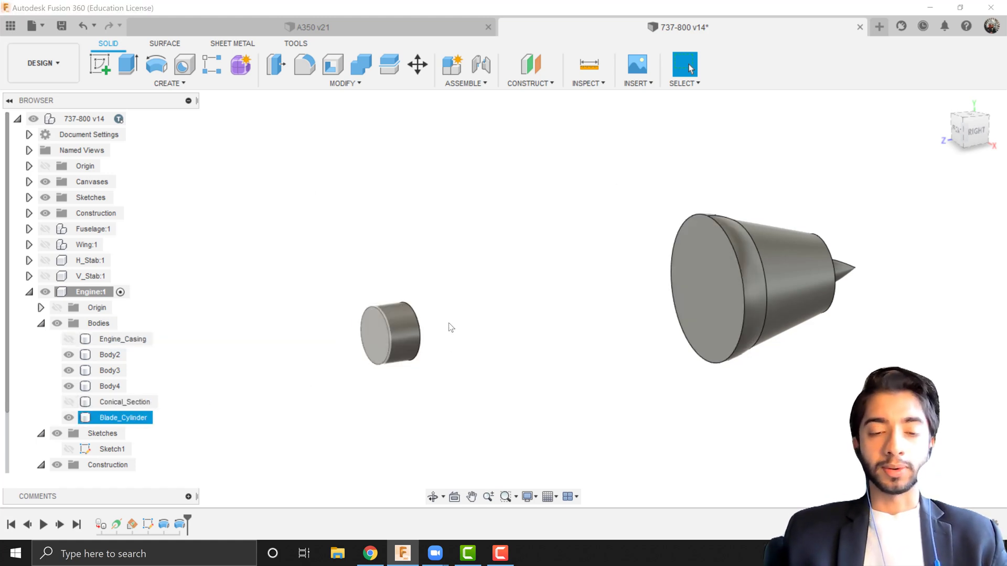
scroll(411, 334, up, 2)
scroll(387, 350, down, 2)
scroll(419, 374, up, 3)
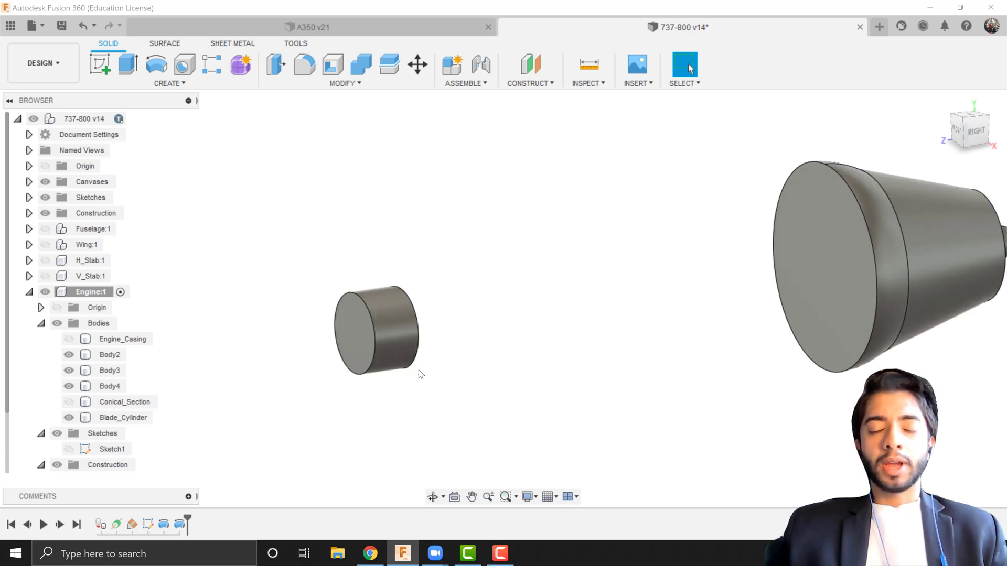
Create a new sketch on the flat front face of Blade_Cylinder
click(352, 329)
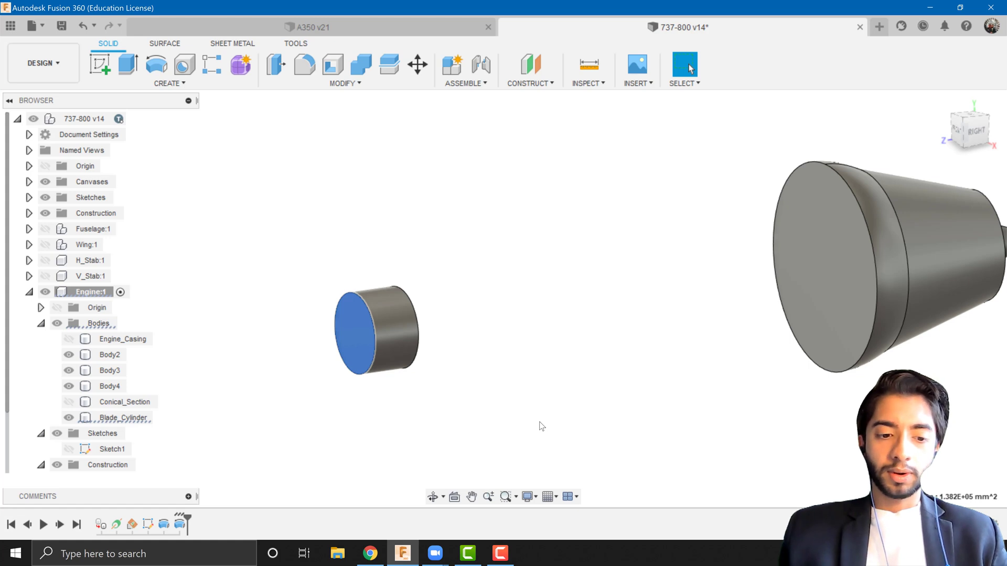
shift+middle_drag(460, 349, 434, 335)
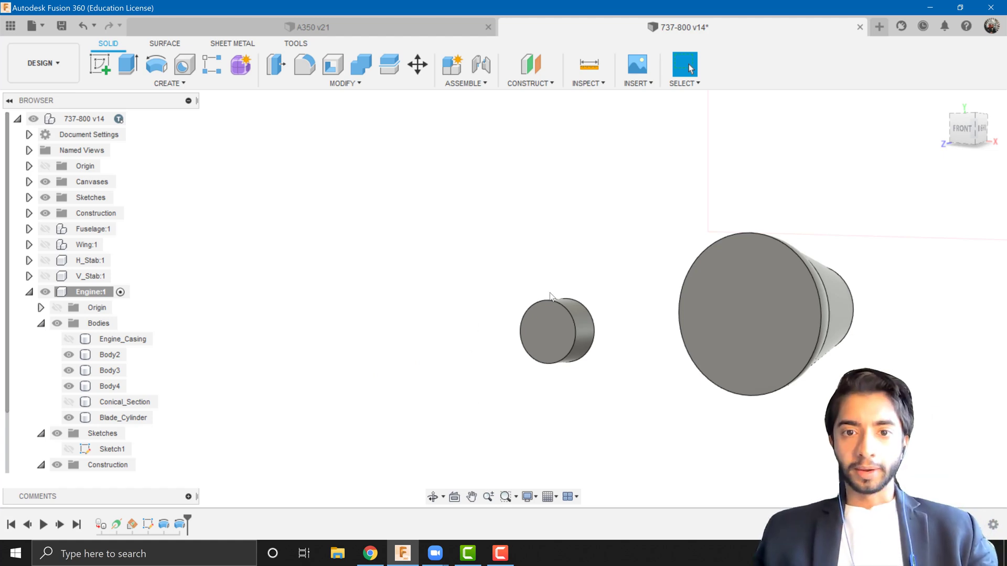
shift+middle_drag(551, 296, 499, 344)
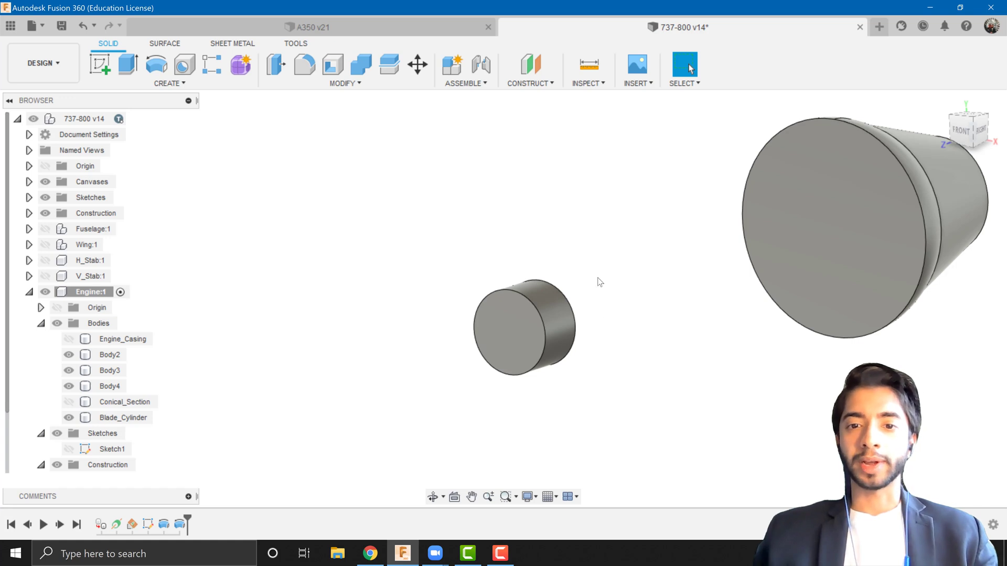
click(99, 64)
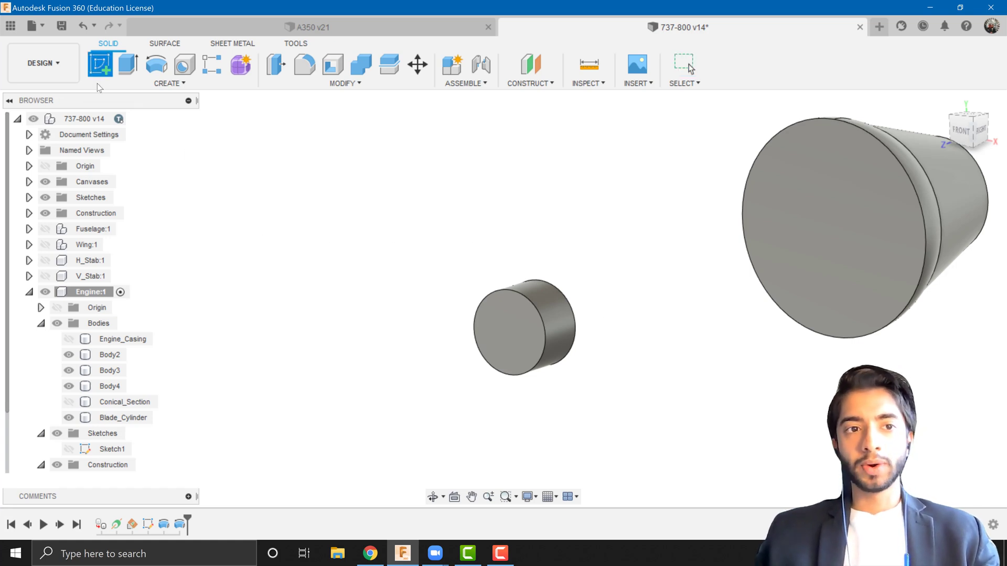
click(503, 317)
key(Escape)
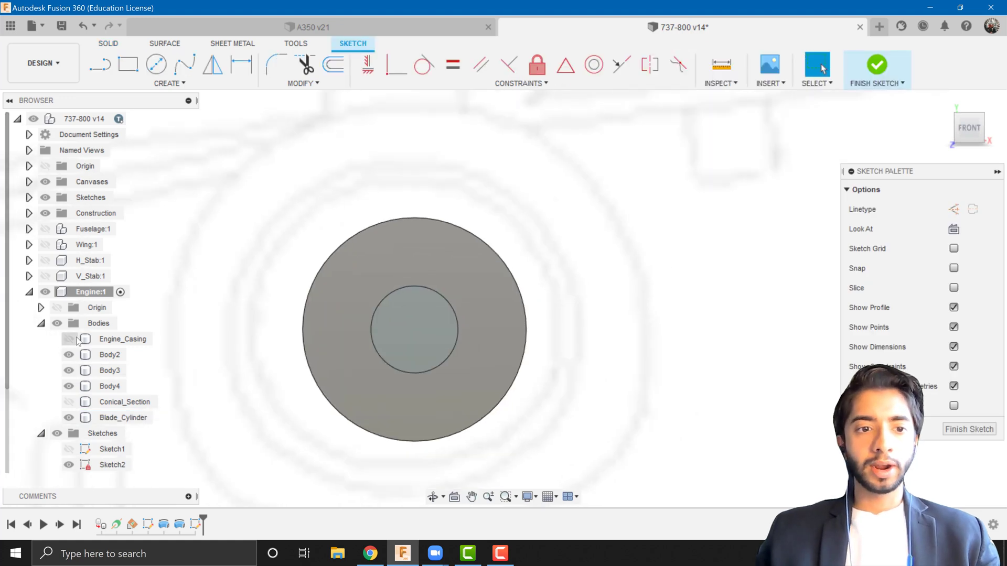
Show the Engine_Casing body around the new sketch and view the engine at an angle
click(74, 340)
click(73, 339)
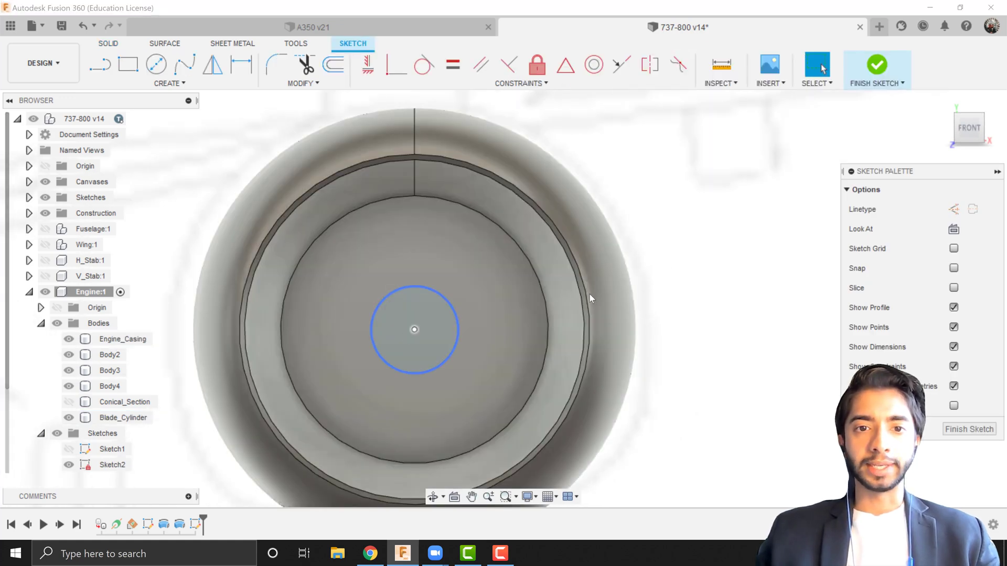
scroll(588, 297, down, 4)
shift+middle_drag(588, 299, 477, 303)
click(476, 240)
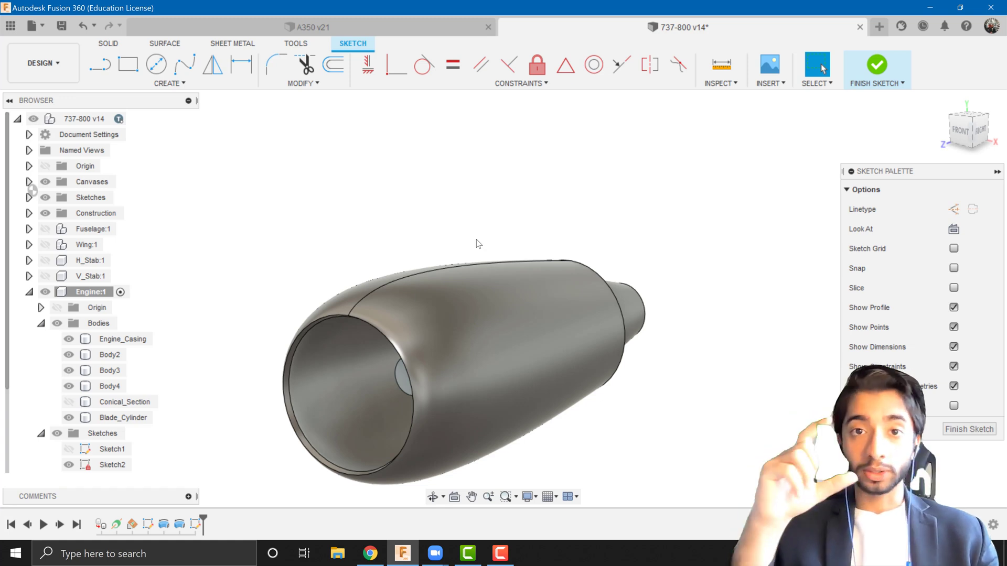
Project the whole Engine_Casing body onto the new sketch using the body selection filter, and hide the casing
key(p)
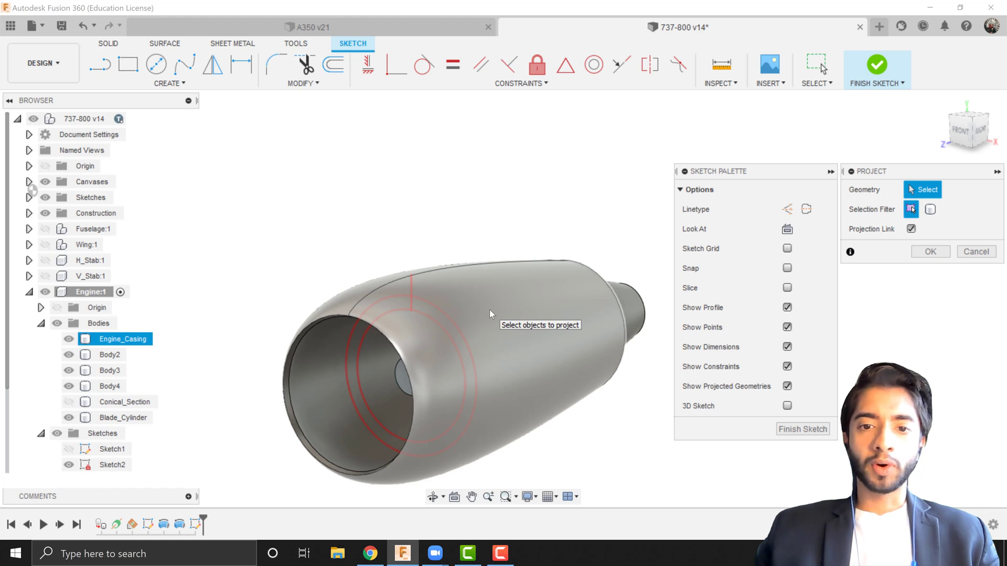
mouse_move(489, 310)
shift+middle_down()
mouse_move(503, 309)
mouse_move(486, 298)
shift+middle_up()
scroll(482, 294, up, 2)
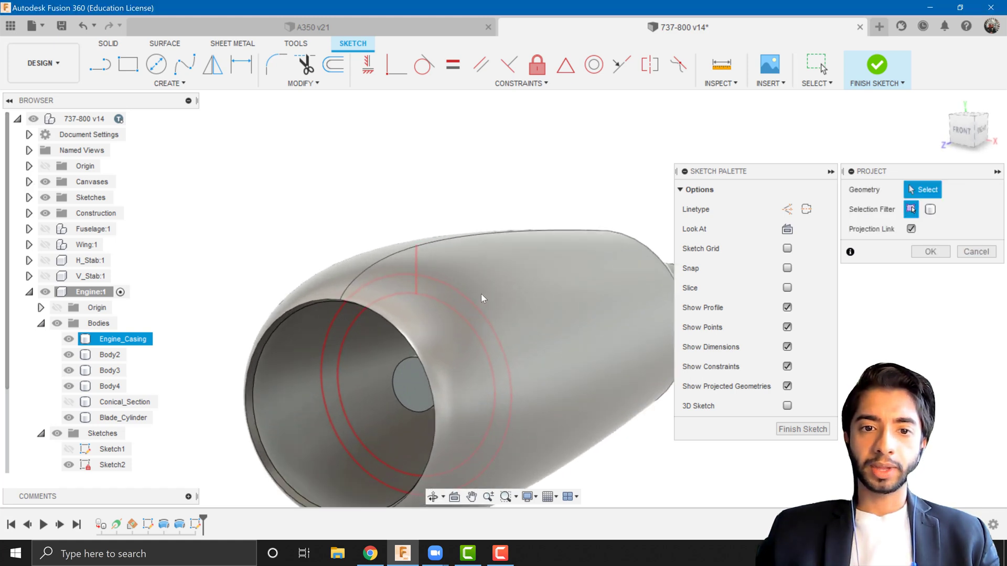
shift+middle_drag(456, 265, 492, 269)
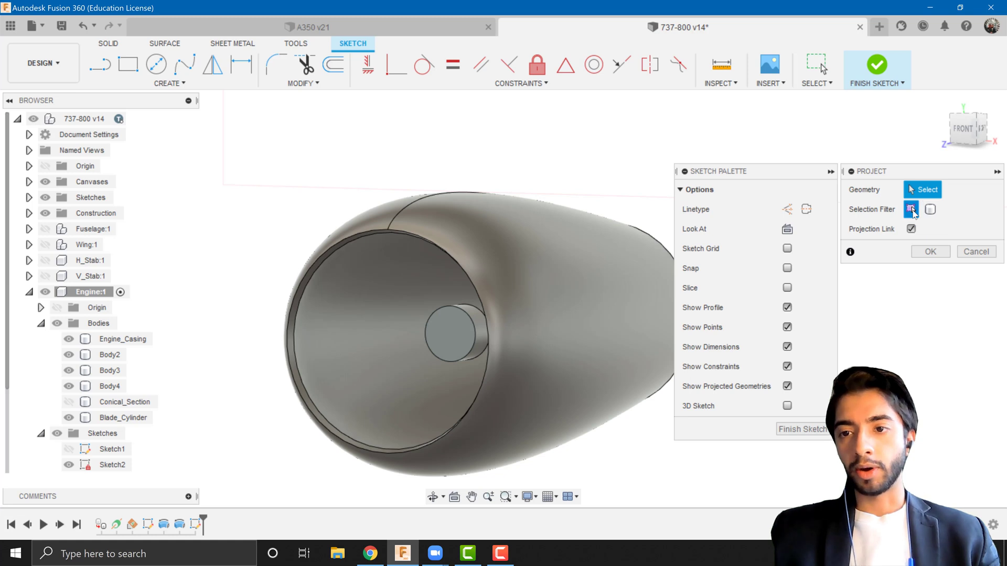
click(930, 210)
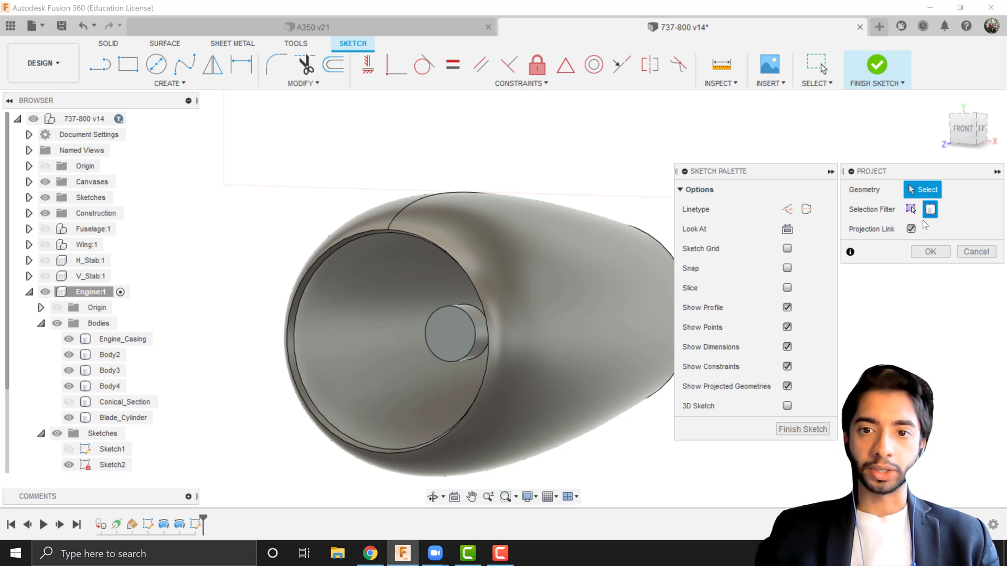
click(553, 245)
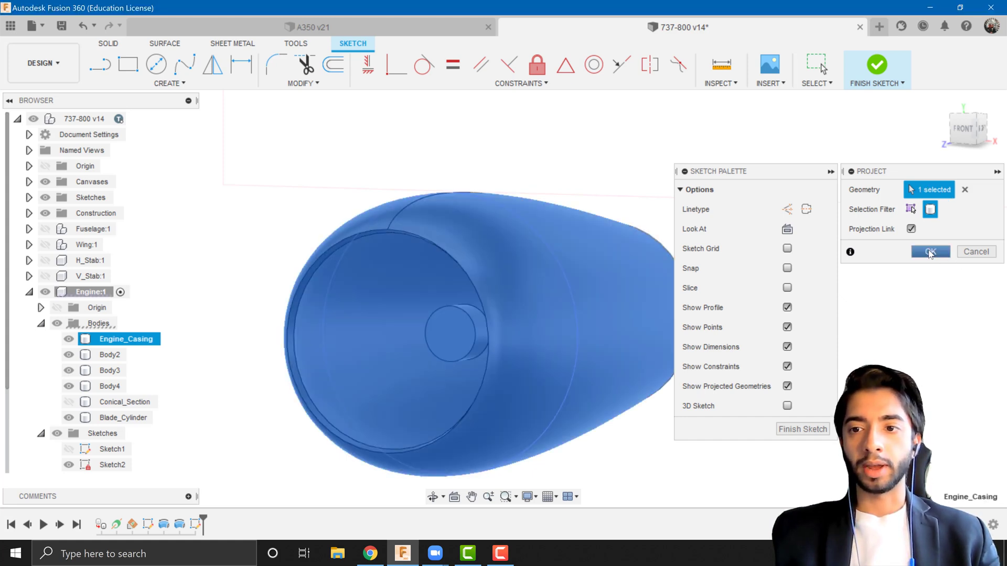
click(930, 252)
click(68, 339)
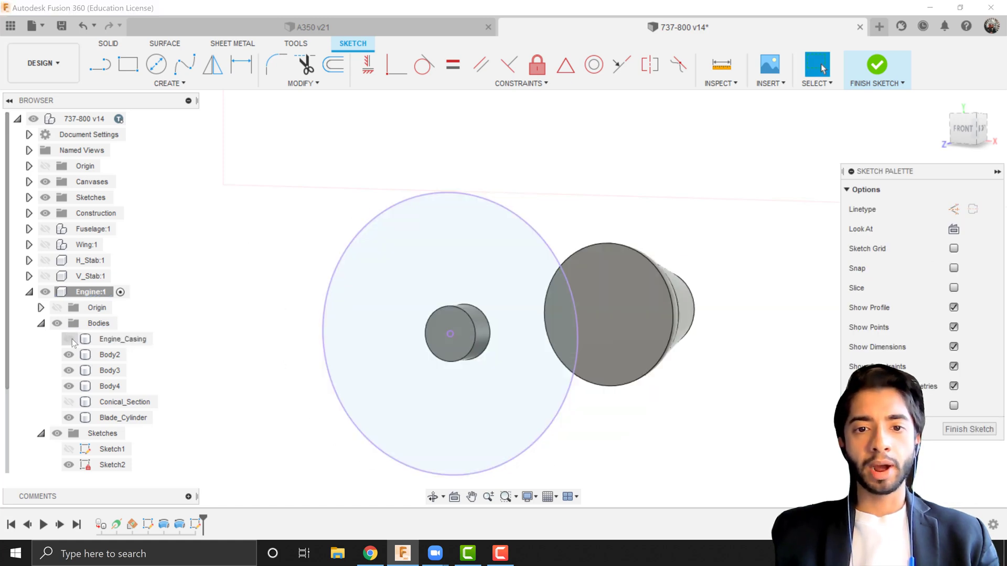
Offset the projected casing circle inward by 85 mm
shift+middle_drag(529, 324, 569, 320)
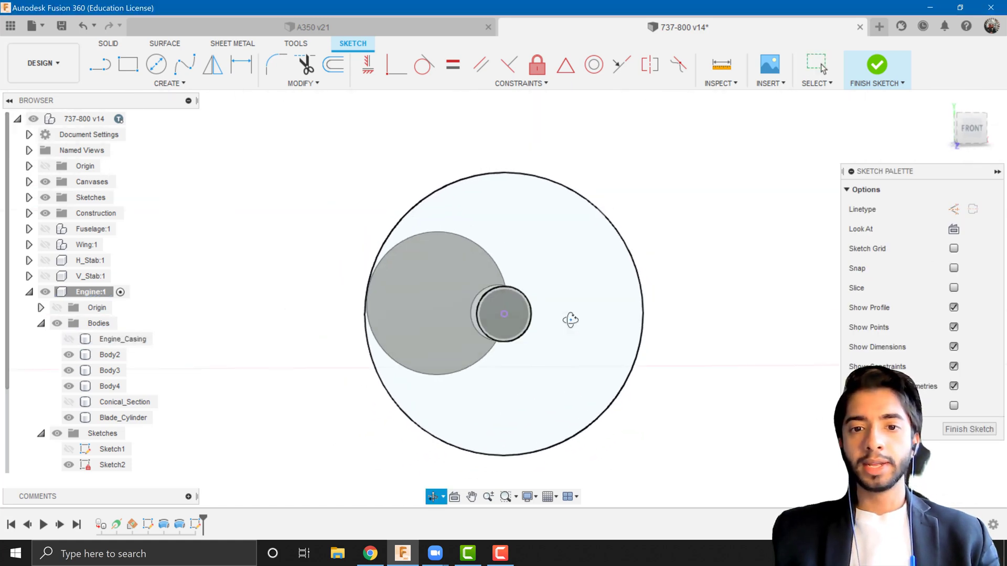
click(610, 226)
click(975, 130)
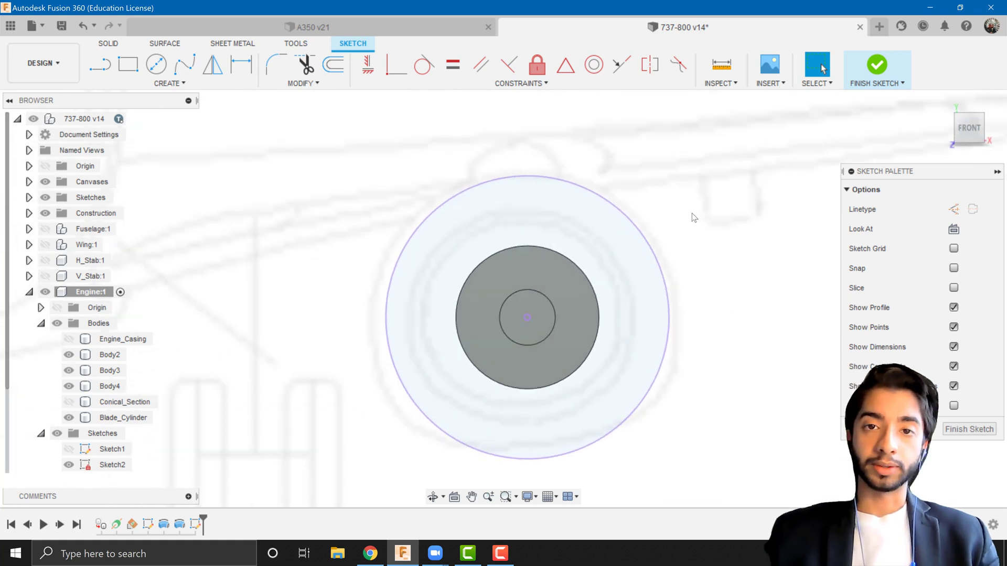
scroll(683, 212, down, 3)
shift+middle_drag(682, 212, 663, 219)
scroll(626, 211, up, 2)
click(333, 65)
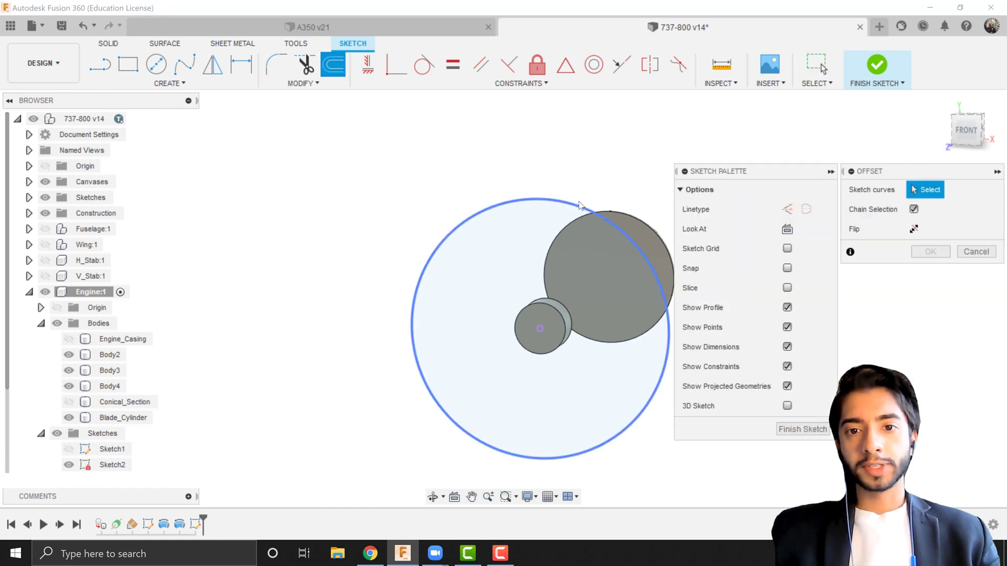
click(584, 201)
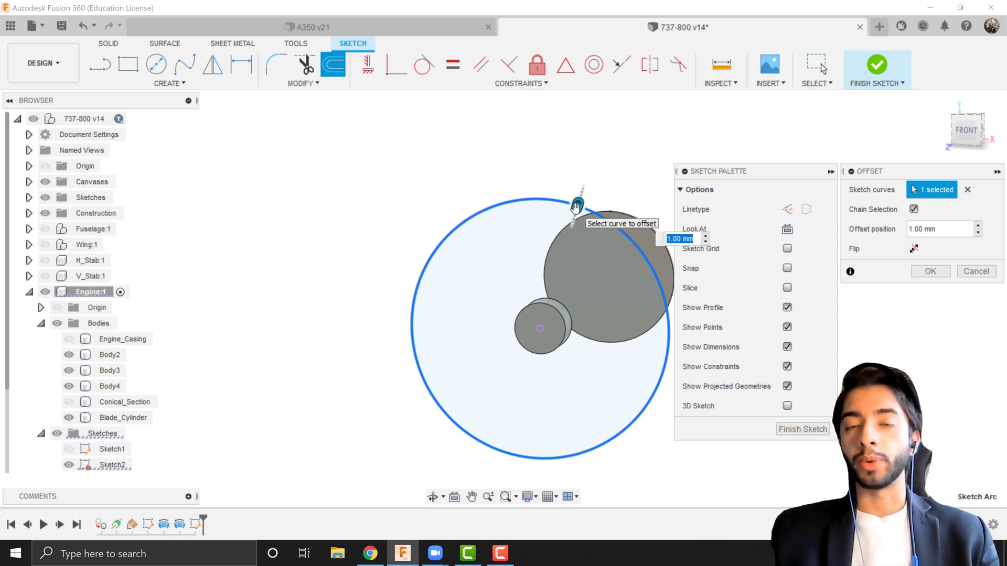
drag(576, 206, 573, 216)
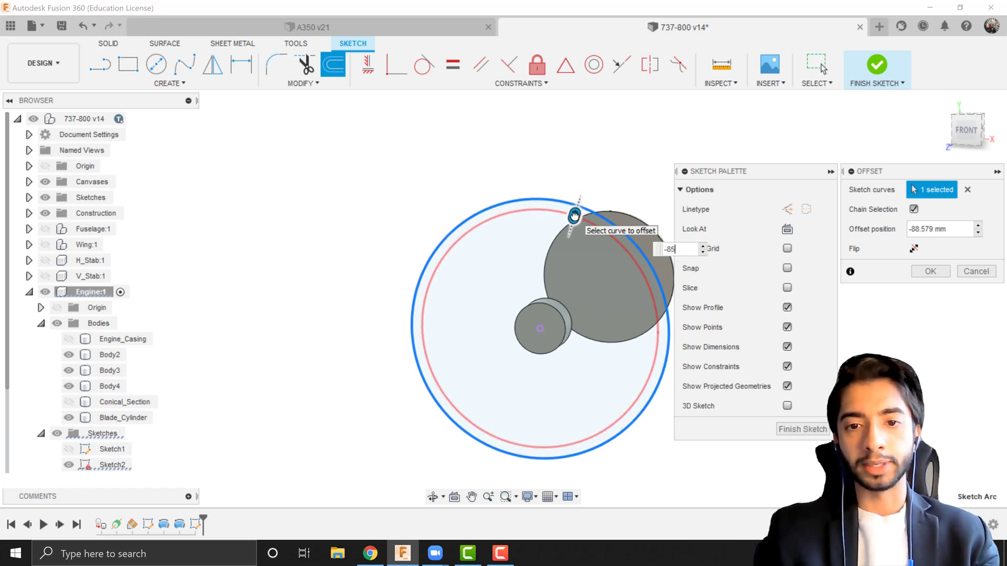
key(Return)
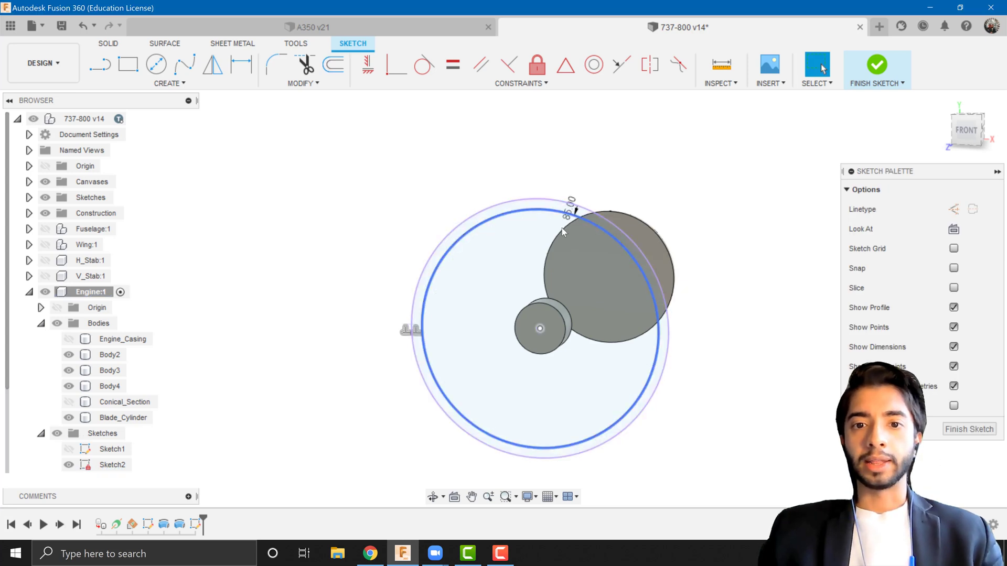
click(581, 219)
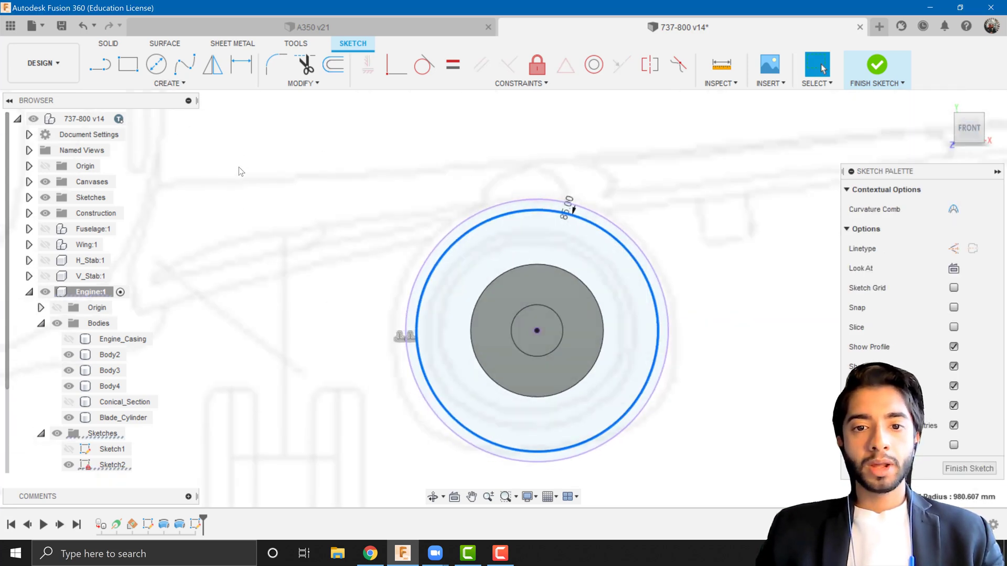
Draw a vertical line from the circle centre up to the offset circle
click(99, 64)
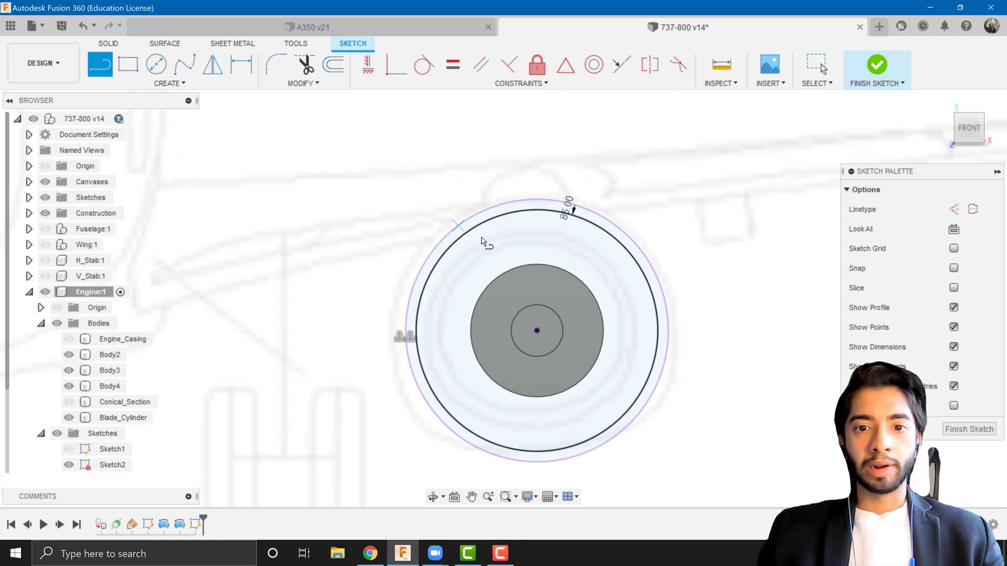
click(537, 331)
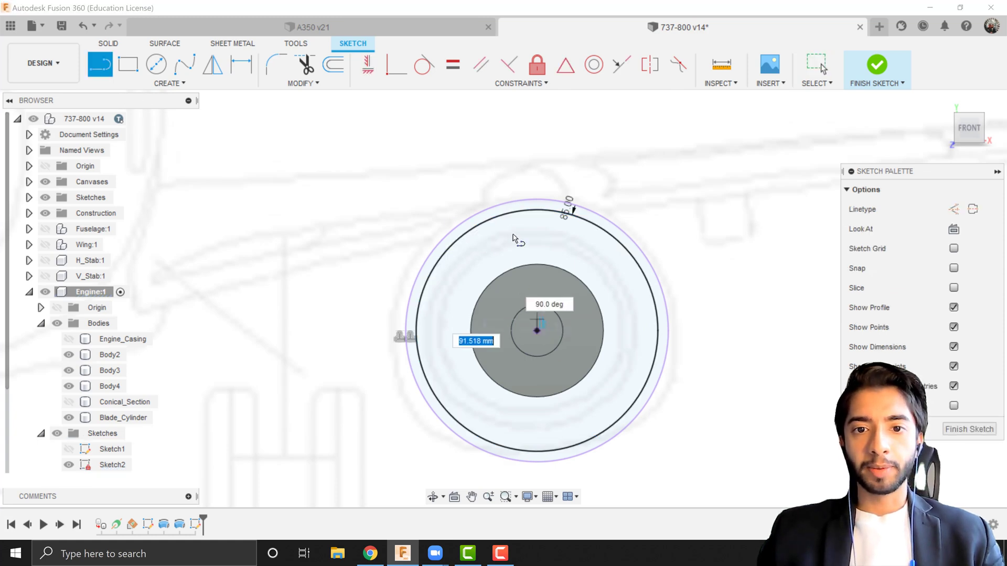
click(536, 210)
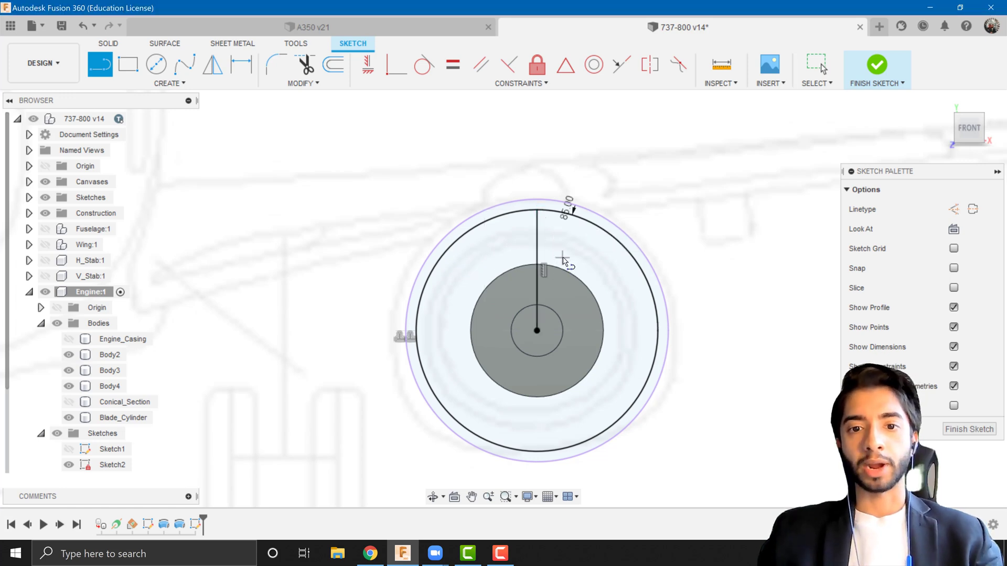
key(Escape)
Draw two slanted lines about 21° apart from the centre to the offset circle, one on each side of the vertical line
scroll(549, 250, up, 3)
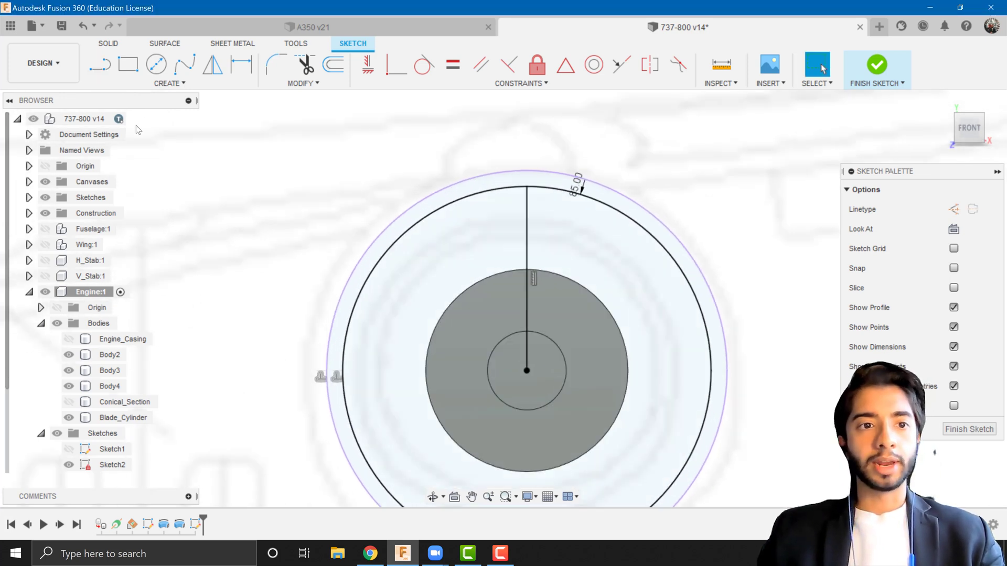
click(100, 64)
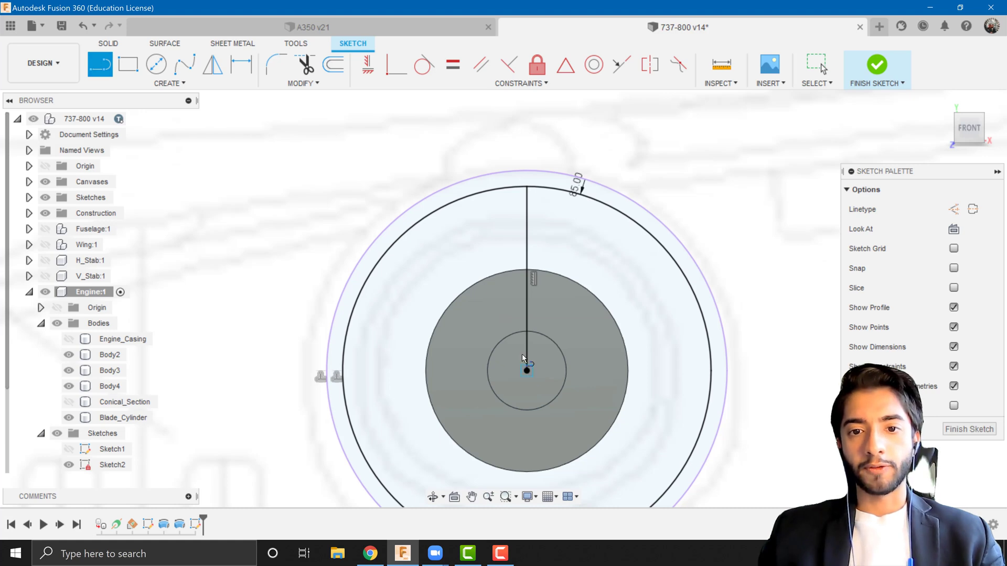
click(527, 370)
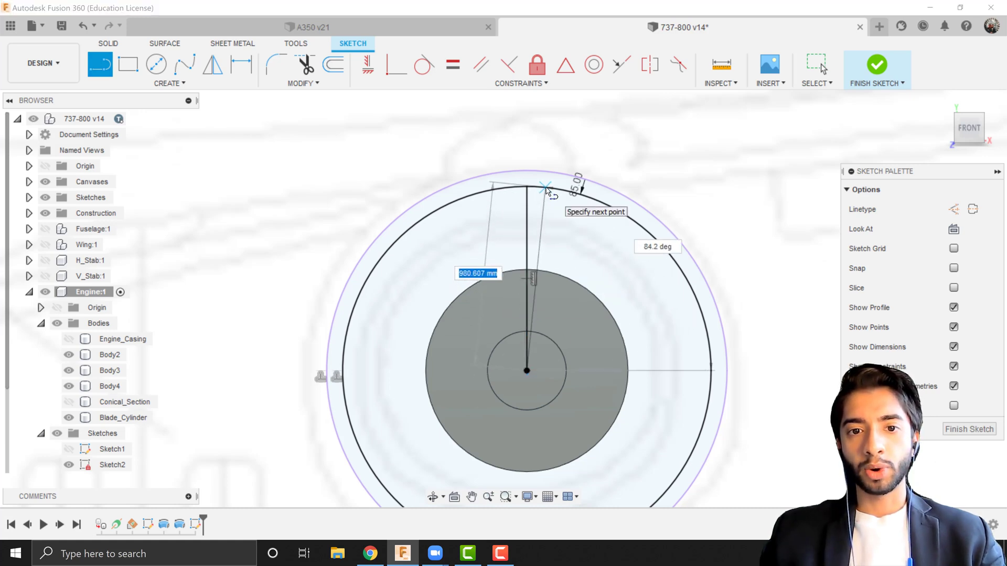
double_click(546, 189)
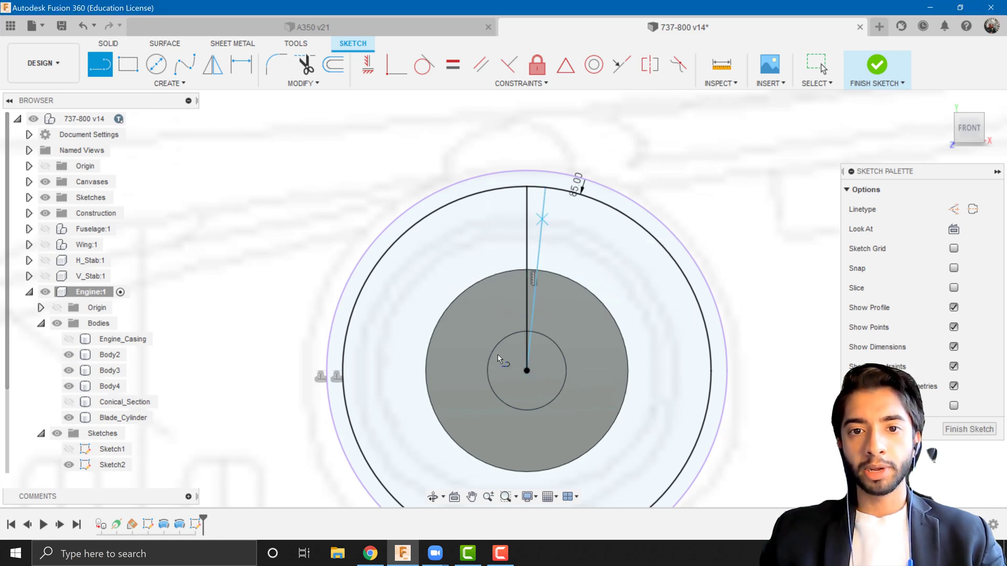
click(527, 370)
double_click(478, 193)
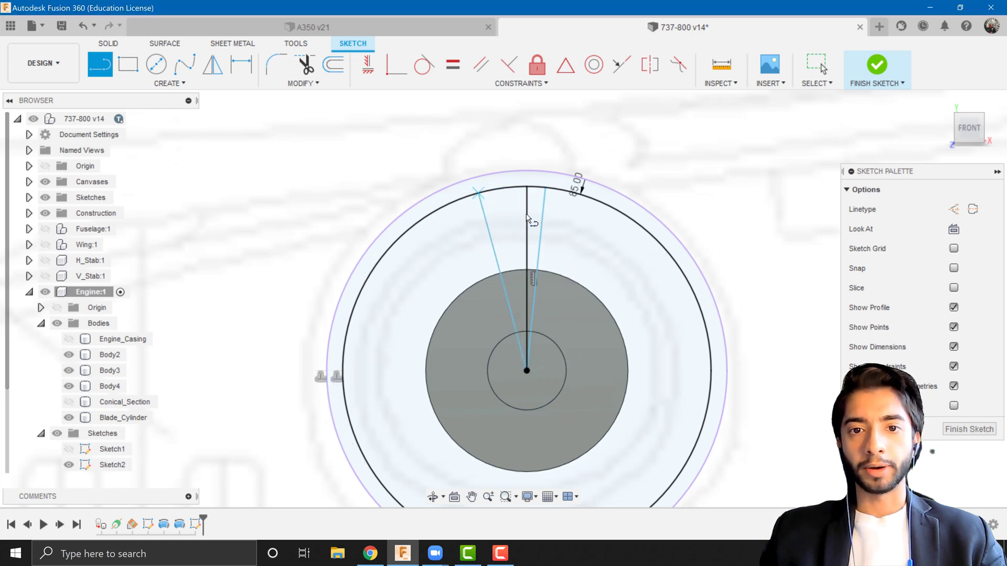
key(Escape)
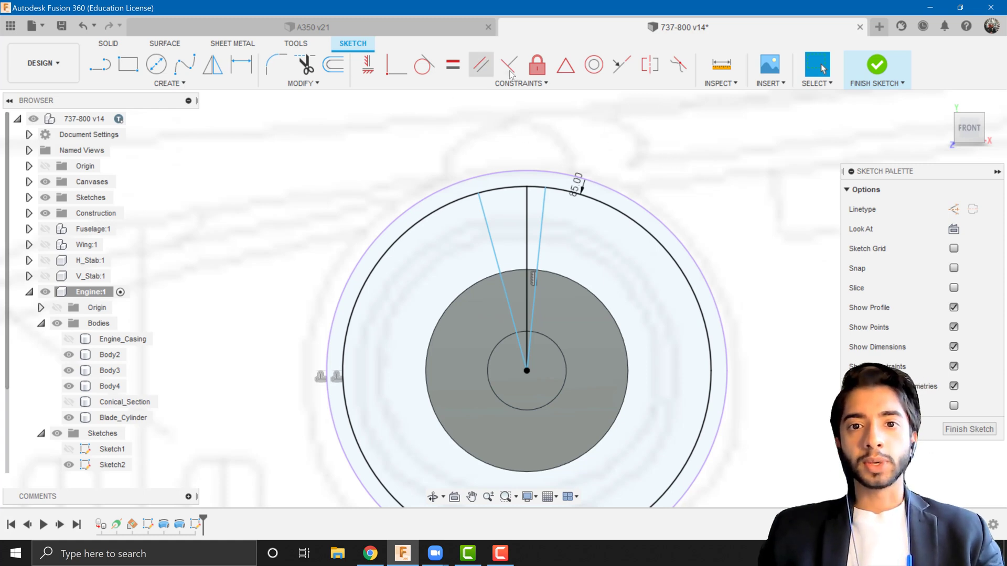
Constrain the two slanted lines to be symmetric about the vertical centre line
click(651, 66)
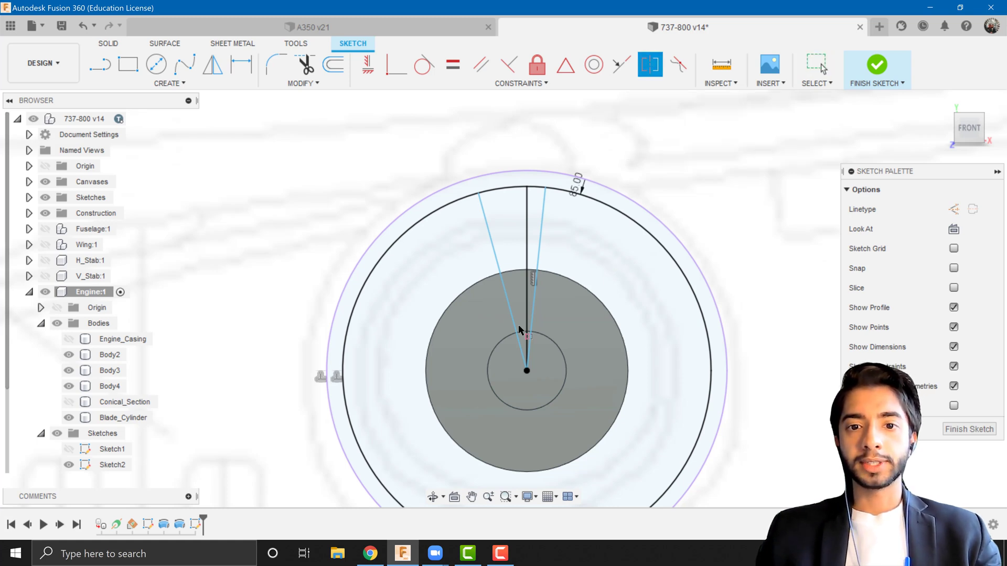
click(499, 273)
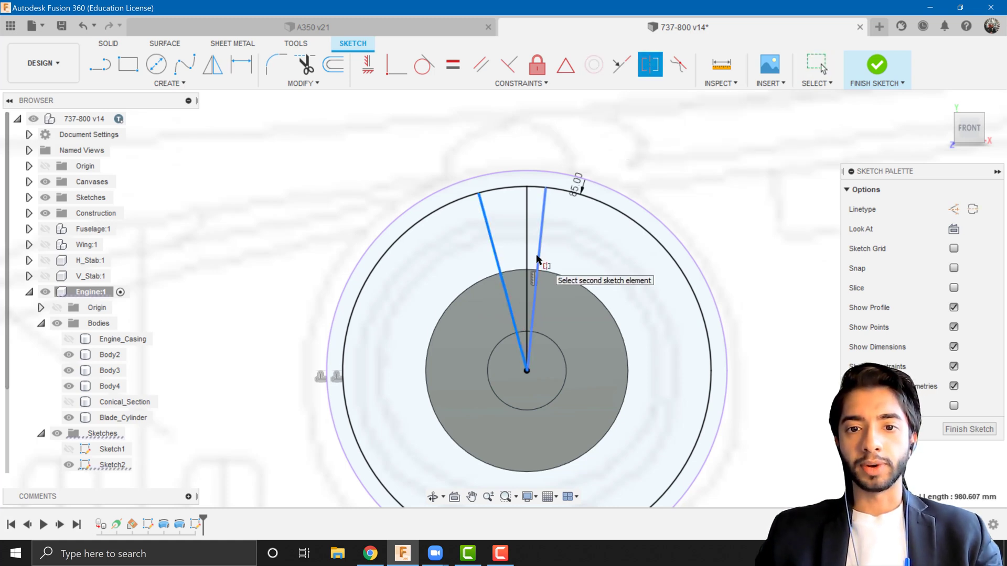
click(538, 259)
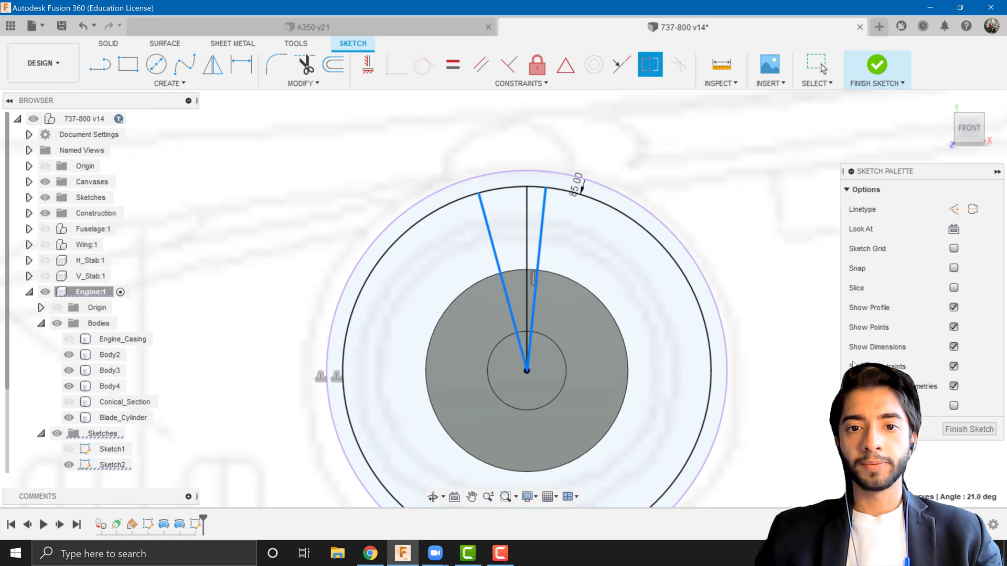
click(528, 258)
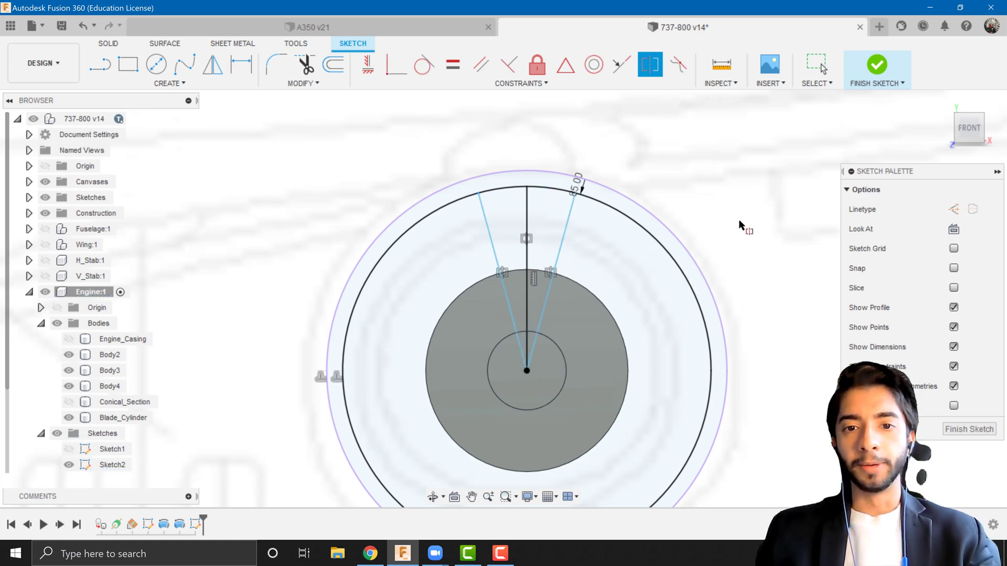
key(Escape)
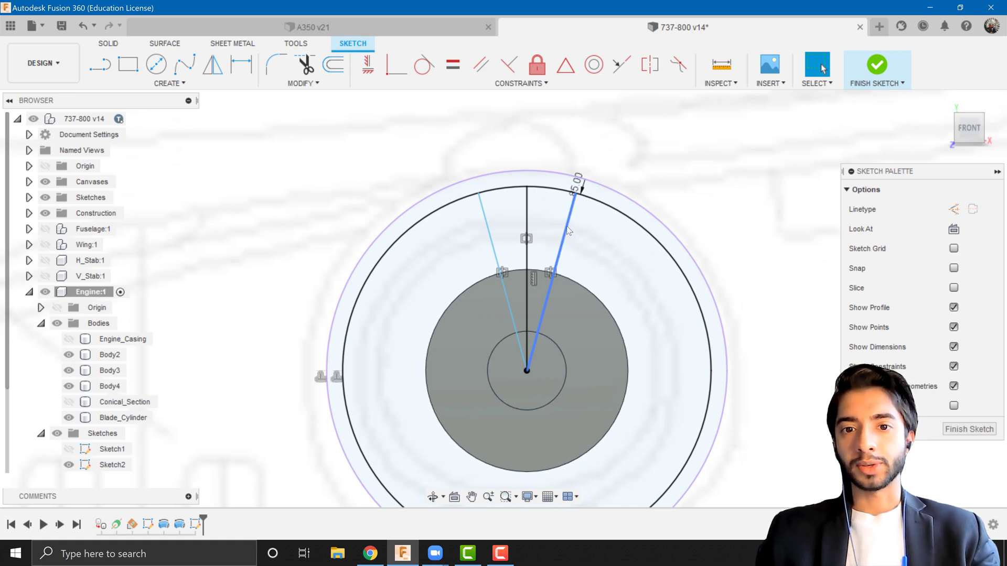
Pull the symmetric slanted lines closer to the vertical line to form a narrow blade wedge
drag(567, 229, 505, 239)
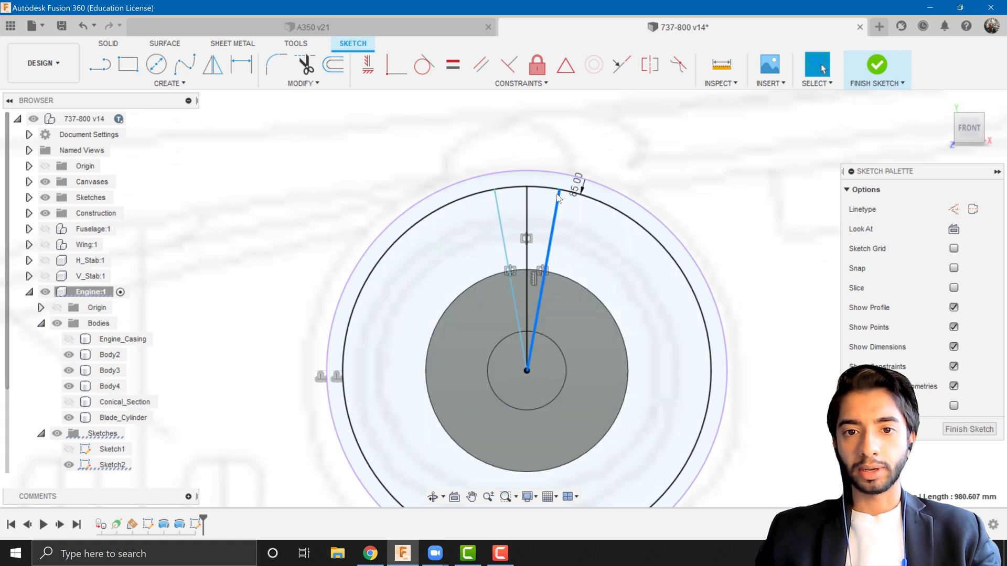
mouse_move(560, 190)
mouse_down()
mouse_move(535, 189)
mouse_move(547, 190)
mouse_up()
key(Escape)
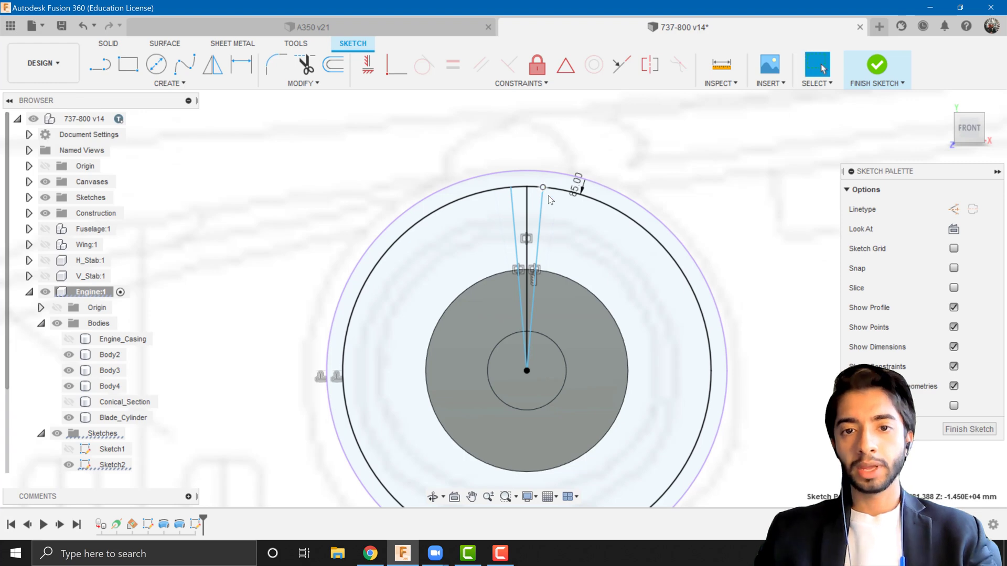
Examine the two blade profiles between the slanted lines, from the blade cylinder out to the offset circle
scroll(529, 251, up, 4)
click(532, 230)
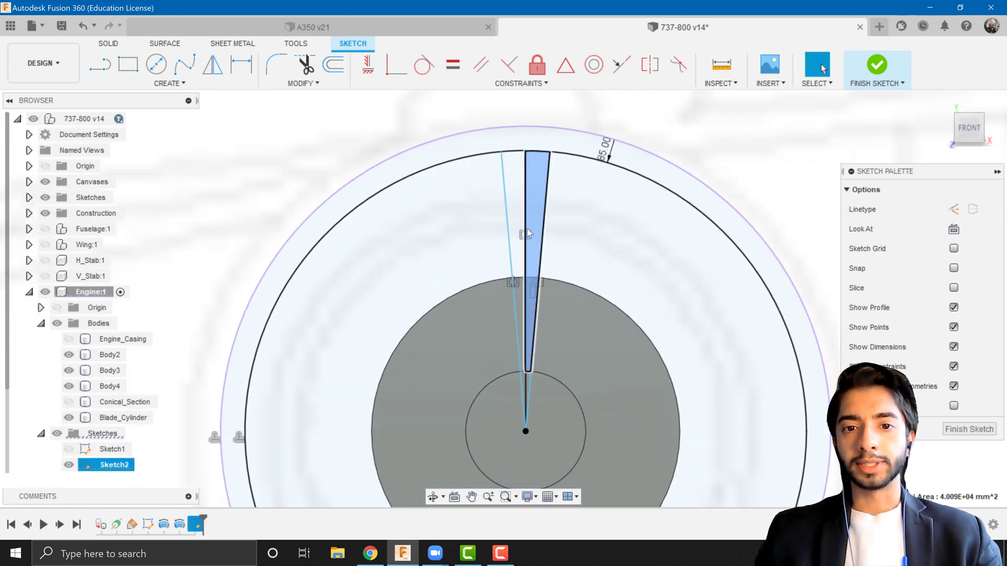
shift+click(516, 222)
scroll(563, 398, up, 3)
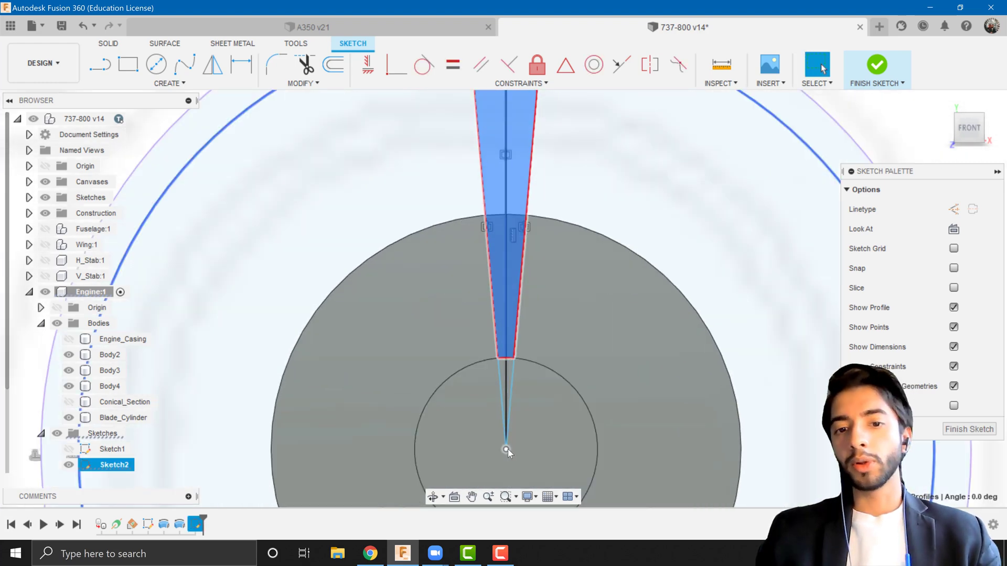
scroll(524, 306, down, 3)
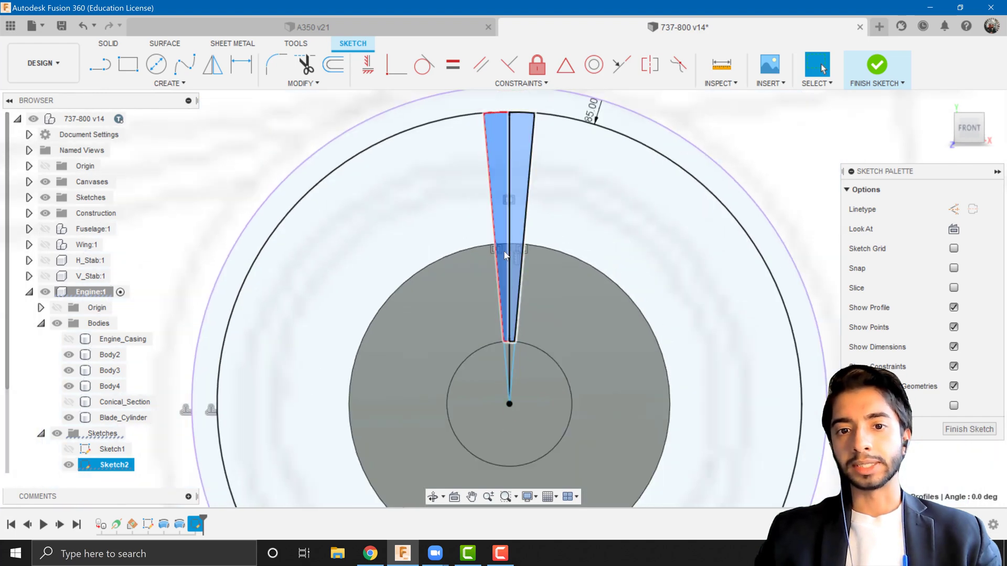
scroll(509, 247, down, 1)
scroll(510, 248, down, 3)
scroll(498, 159, up, 3)
key(Escape)
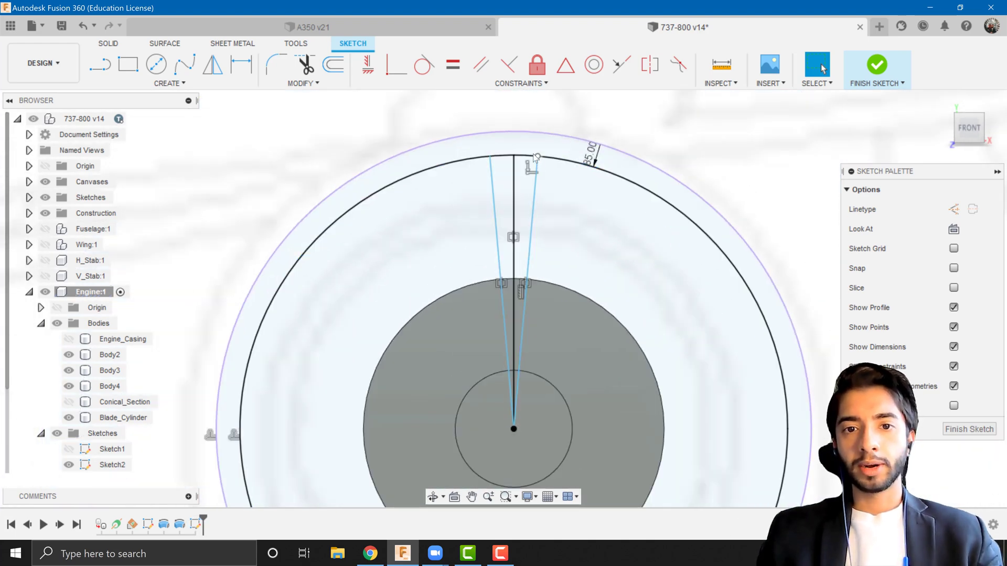
Narrow the blade wedge slightly more by moving a slanted line's outer endpoint toward the vertical line
drag(536, 158, 534, 158)
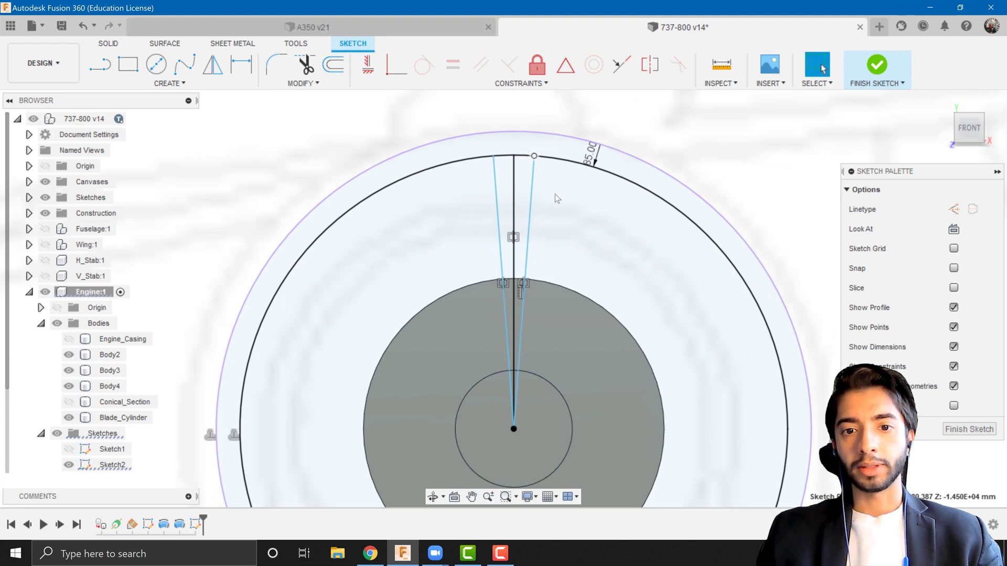
scroll(574, 260, down, 3)
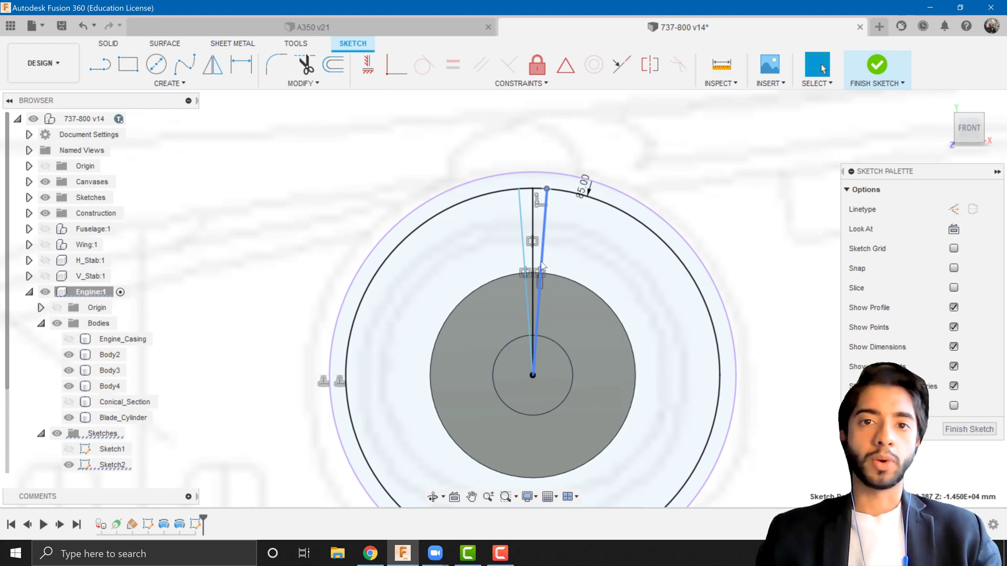
Finish the sketch containing the front blade wedge
scroll(536, 297, down, 5)
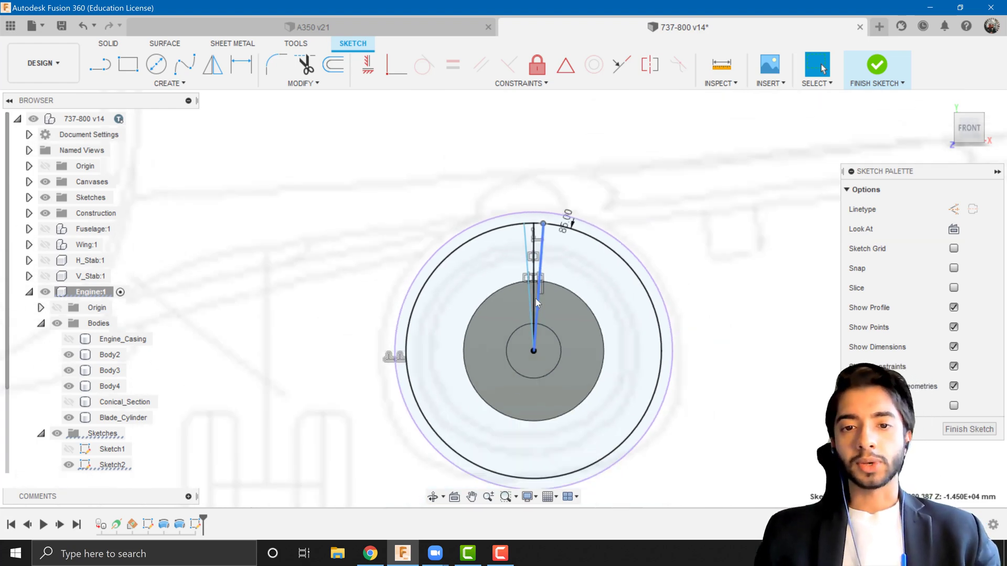
shift+middle_drag(536, 304, 491, 316)
scroll(436, 389, up, 5)
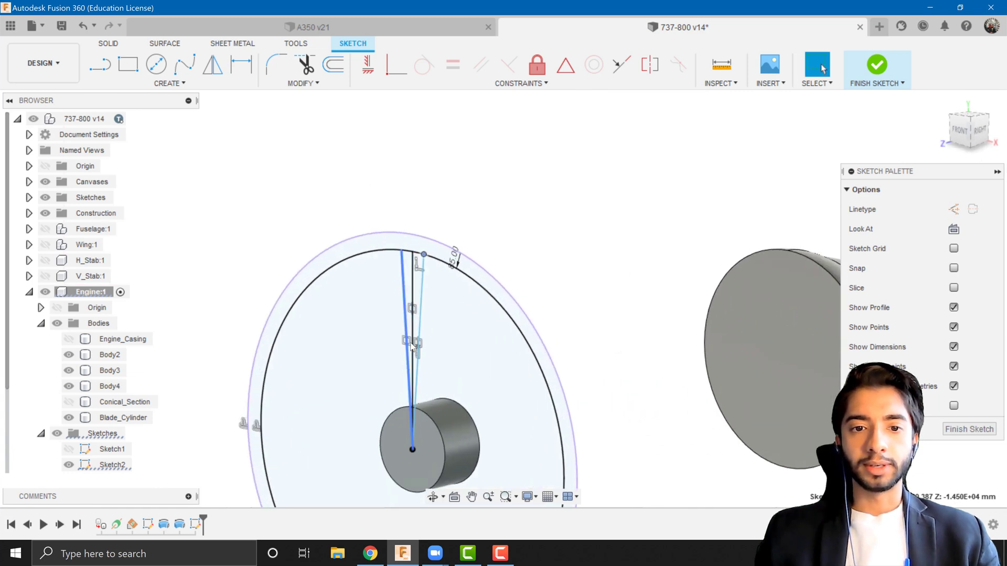
click(876, 65)
shift+middle_drag(472, 294, 432, 300)
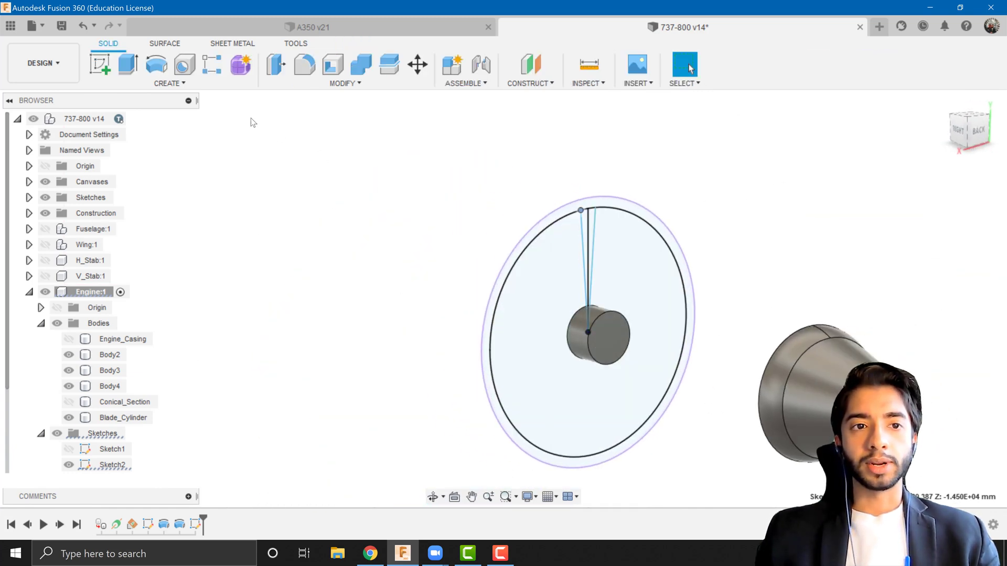
click(97, 65)
click(519, 367)
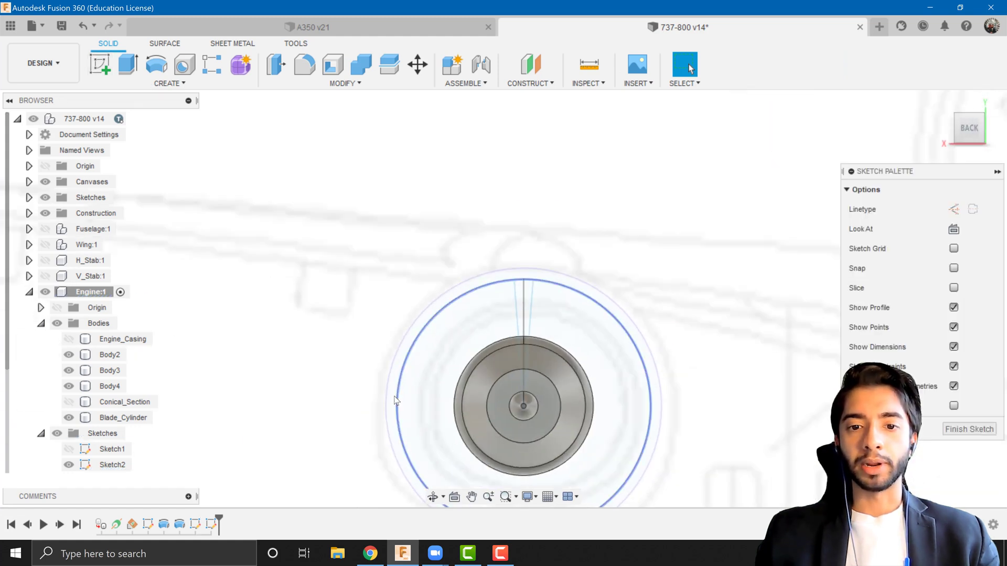
key(ctrl+z)
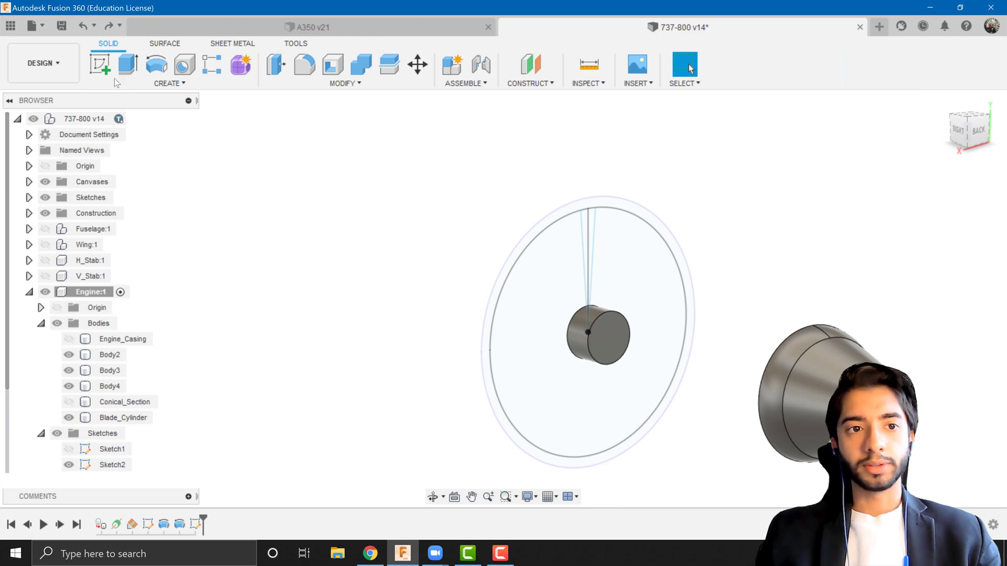
Start a new sketch on the rear circular face of the Blade_Cylinder body
click(100, 65)
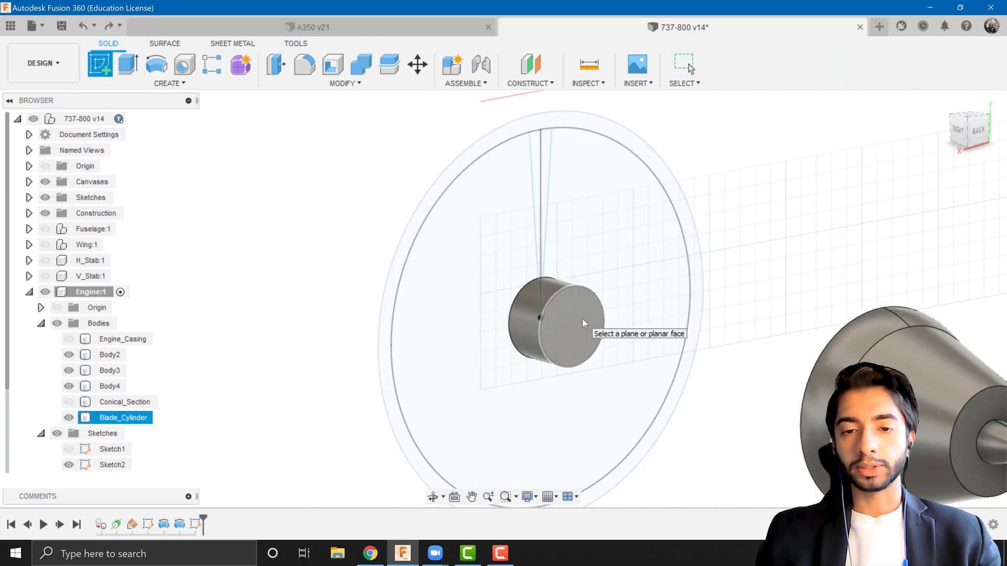
click(584, 324)
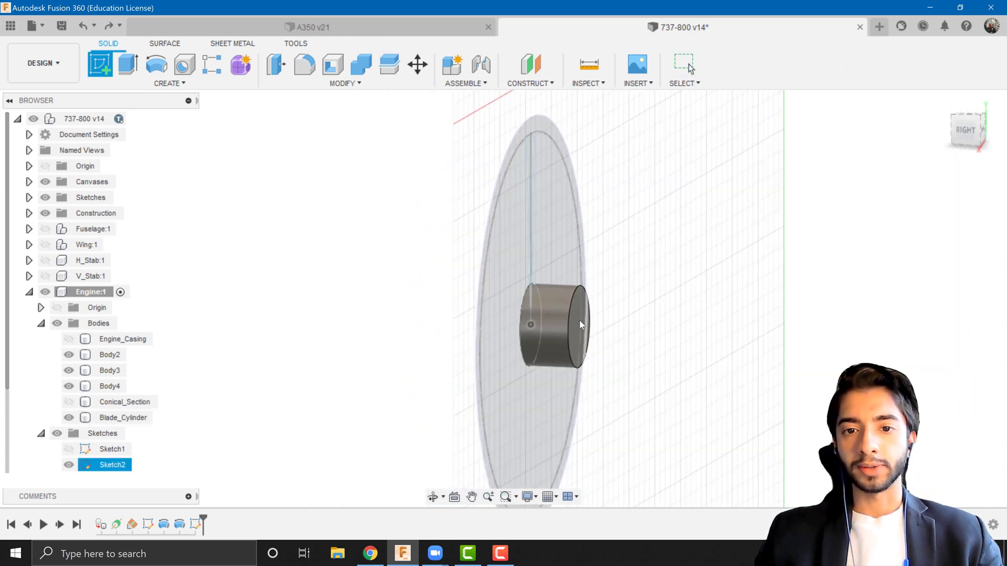
mouse_move(585, 331)
shift+middle_down()
mouse_move(601, 341)
mouse_move(582, 343)
shift+middle_up()
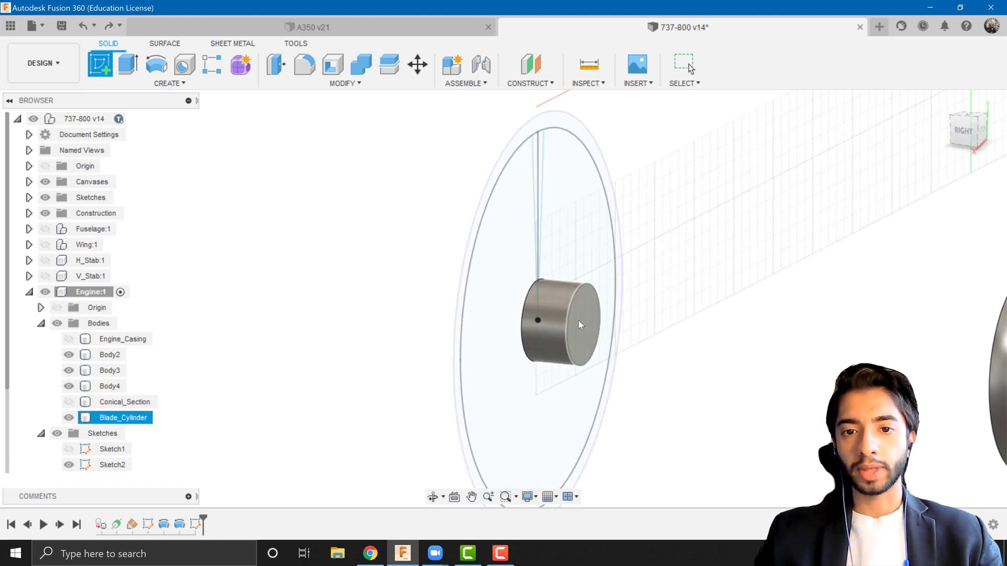
click(597, 340)
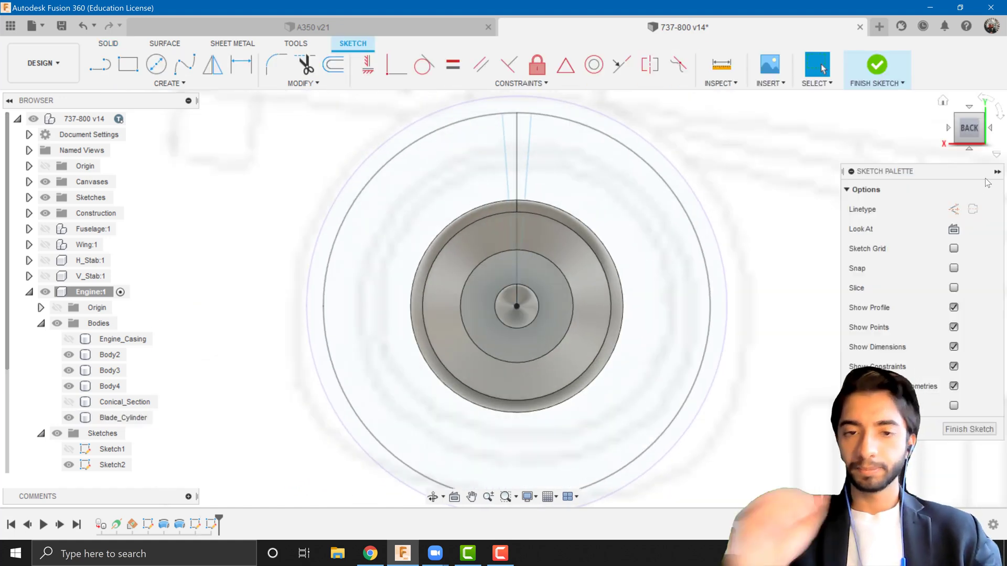
Project the offset circle from the front blade sketch into the rear-face sketch, filtering the selection to specified entities
click(103, 65)
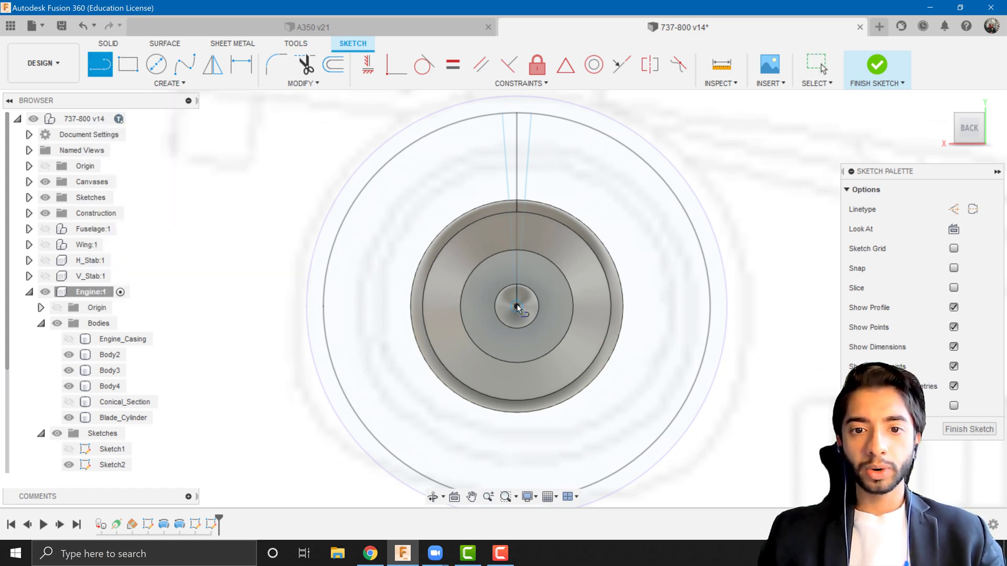
key(p)
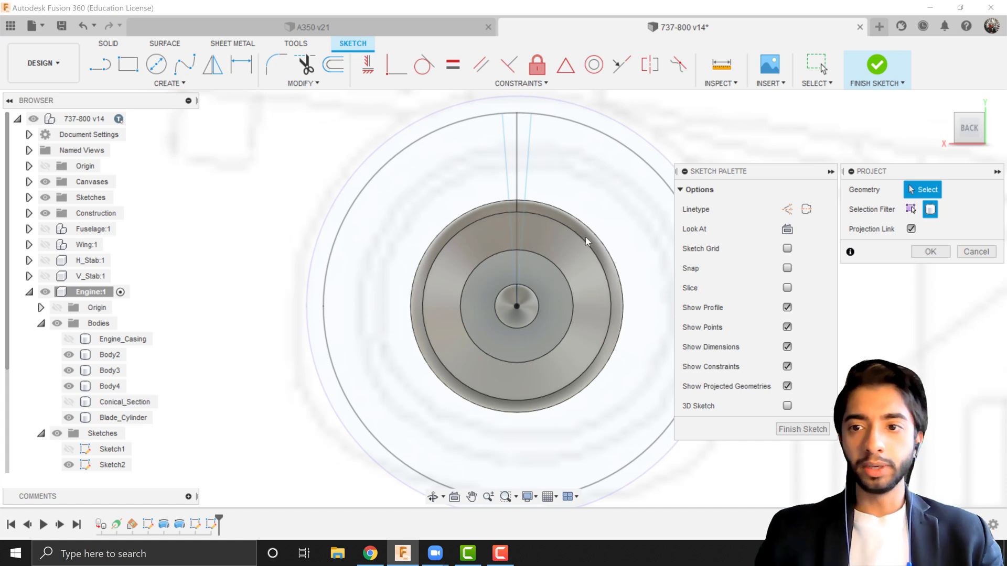
click(910, 209)
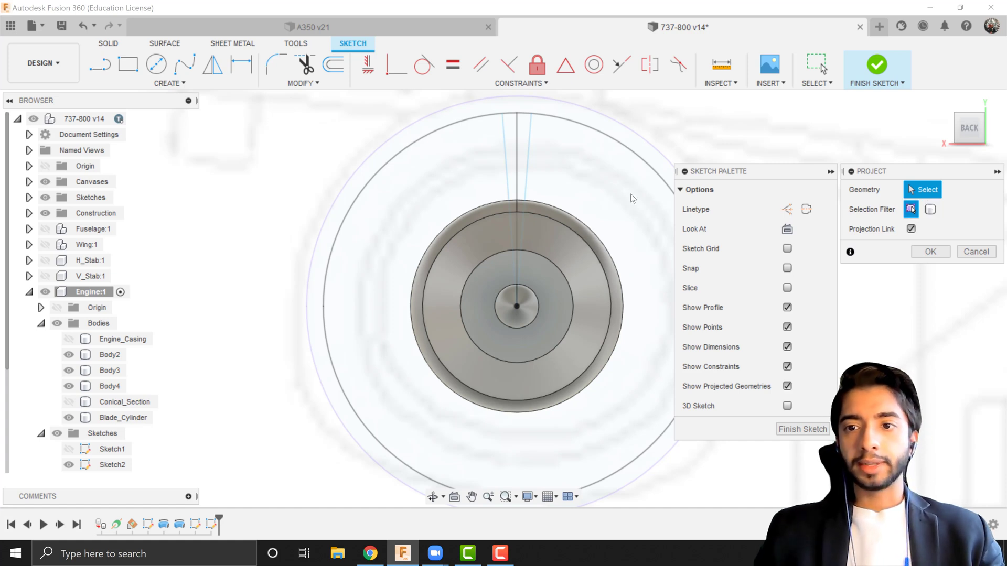
click(414, 149)
key(Return)
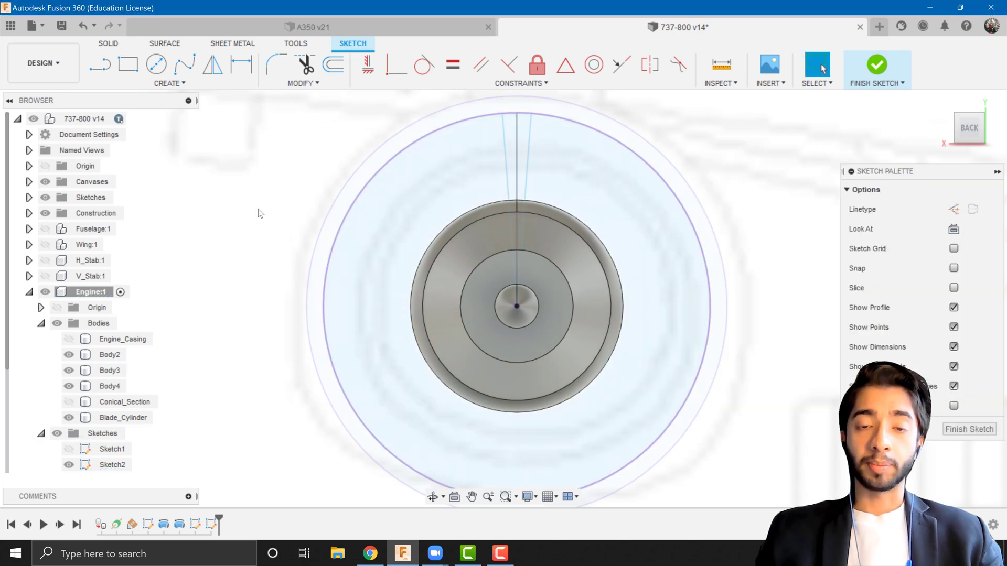
Temporarily hide Sketch2 to examine the projected circle on the rear face plane, and show Sketch2 again
mouse_move(411, 269)
shift+middle_down()
mouse_move(409, 289)
mouse_move(451, 303)
mouse_move(625, 256)
mouse_move(399, 136)
shift+middle_up()
scroll(108, 384, down, 3)
click(69, 402)
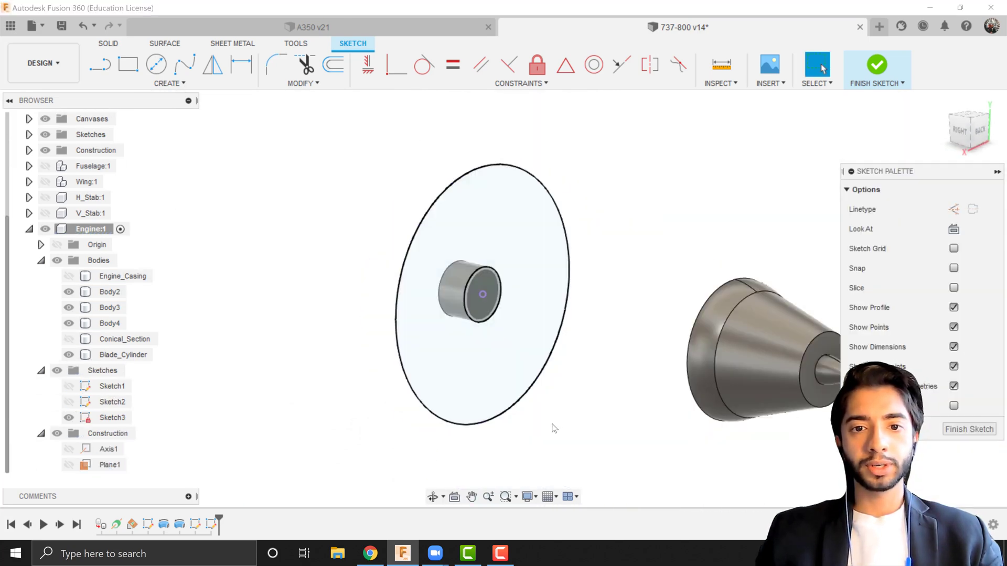
mouse_move(551, 424)
shift+middle_down()
mouse_move(582, 404)
mouse_move(550, 402)
shift+middle_up()
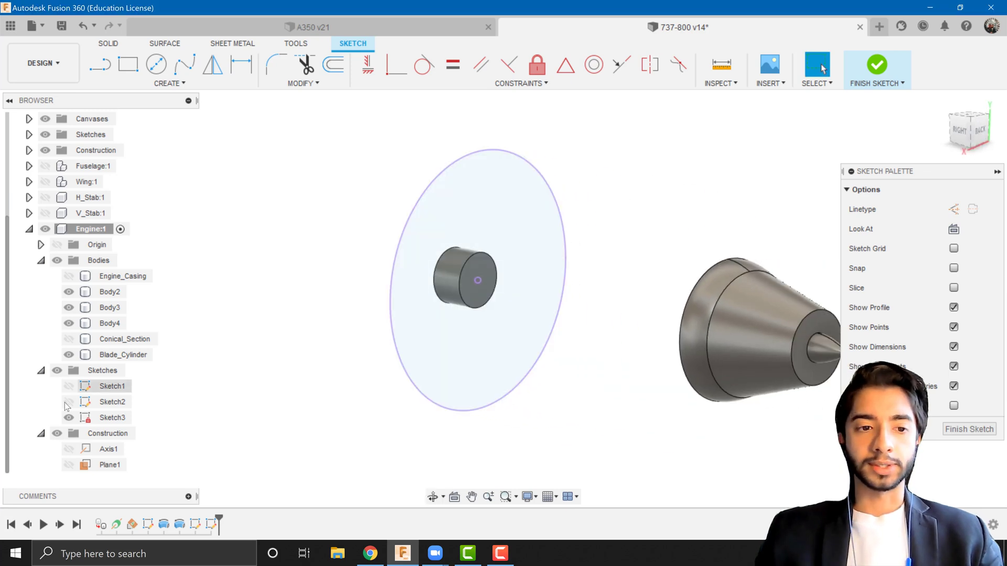
click(68, 402)
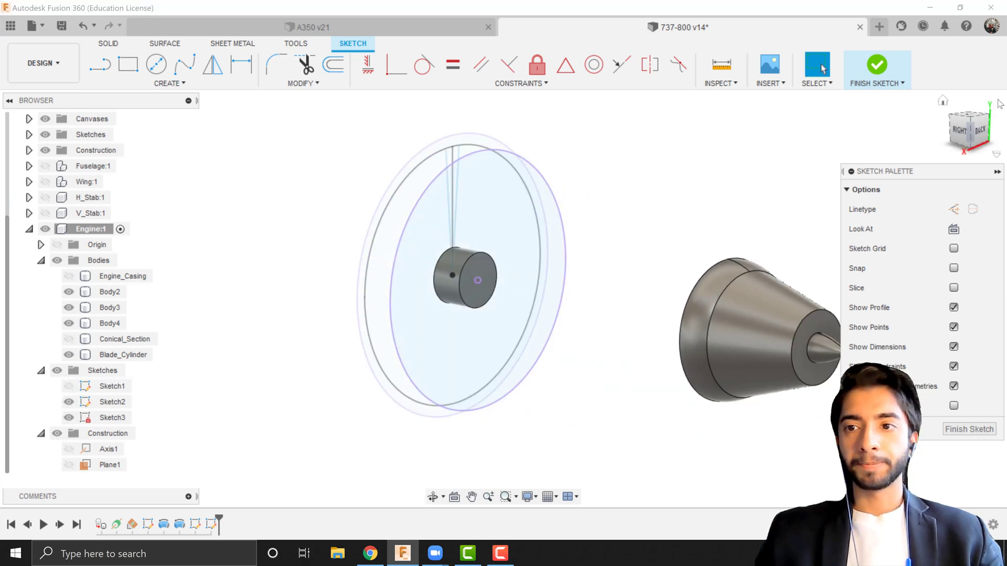
View the sketch straight from the back and hide Body2, Body3 and Body4 to expose the blade cylinder
click(979, 129)
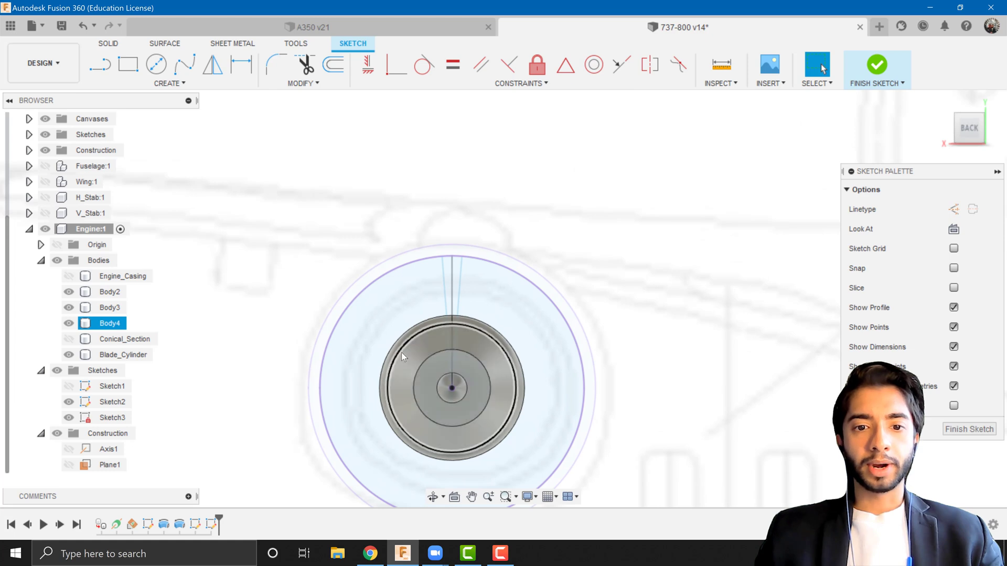
scroll(402, 353, up, 2)
click(69, 292)
click(69, 308)
click(68, 323)
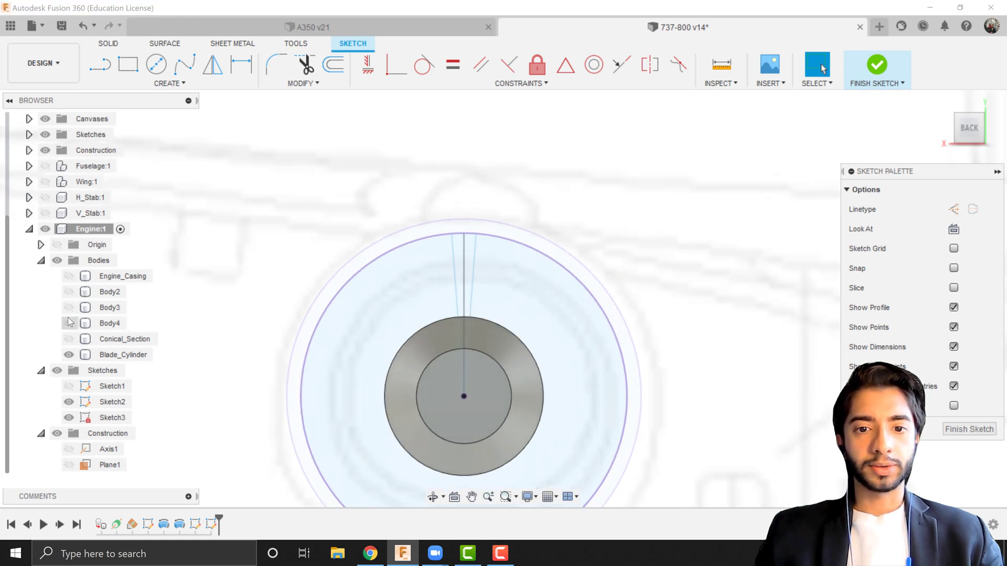
Draw three slanted lines about 981 mm long from the cylinder's centre to the projected circle, left of the front sketch's blade wedge
middle_drag(315, 283, 350, 216)
scroll(350, 216, up, 2)
click(100, 64)
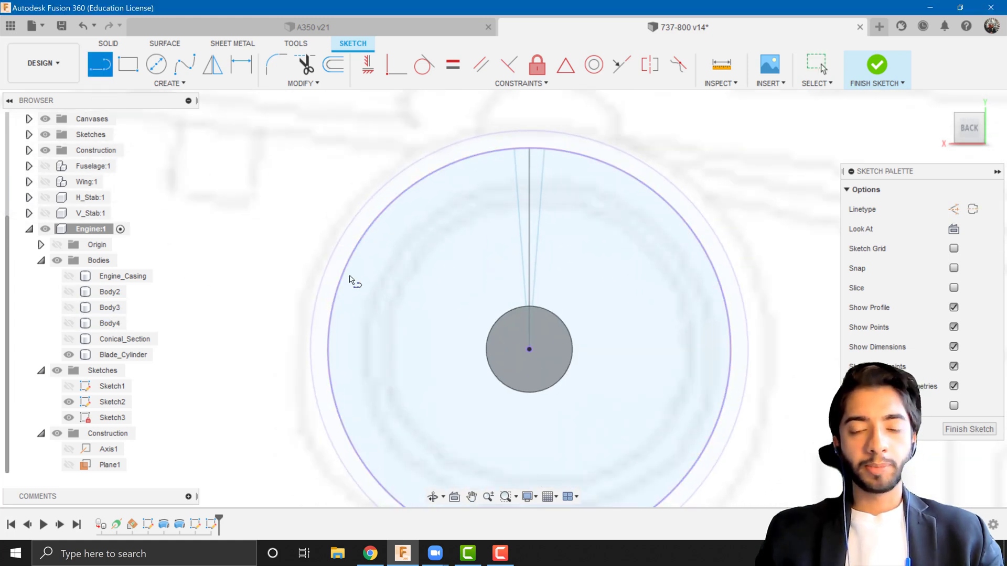
click(530, 350)
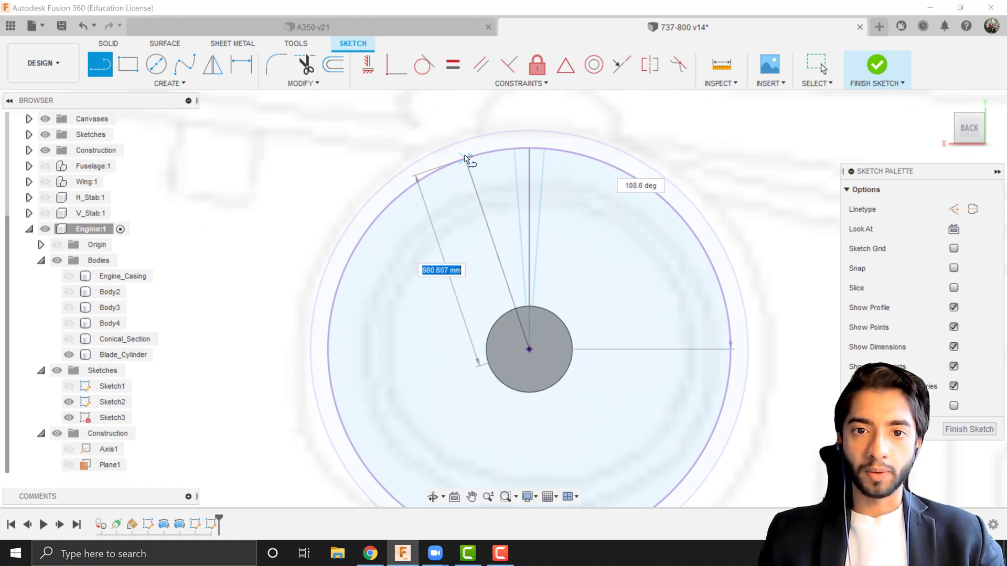
click(464, 158)
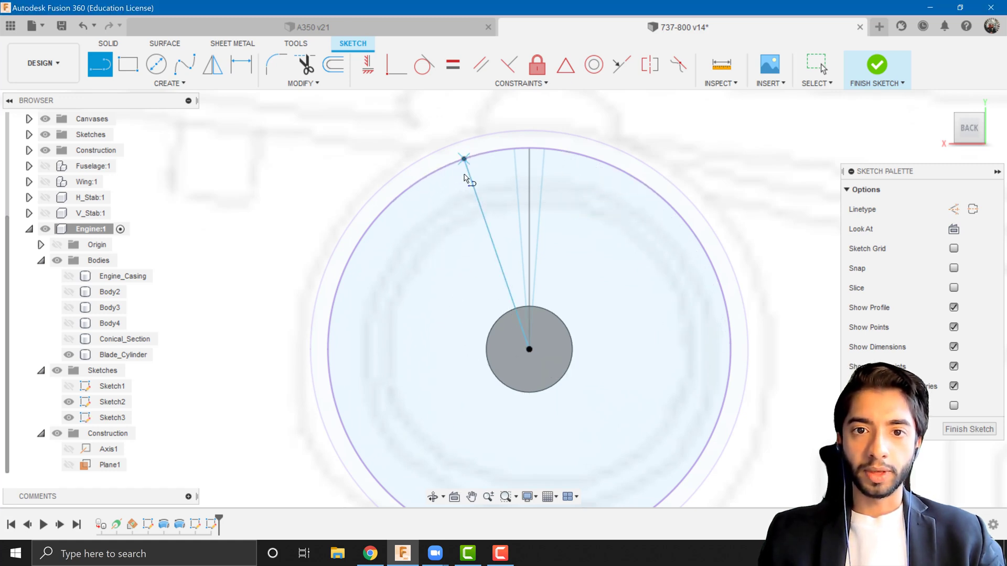
click(530, 350)
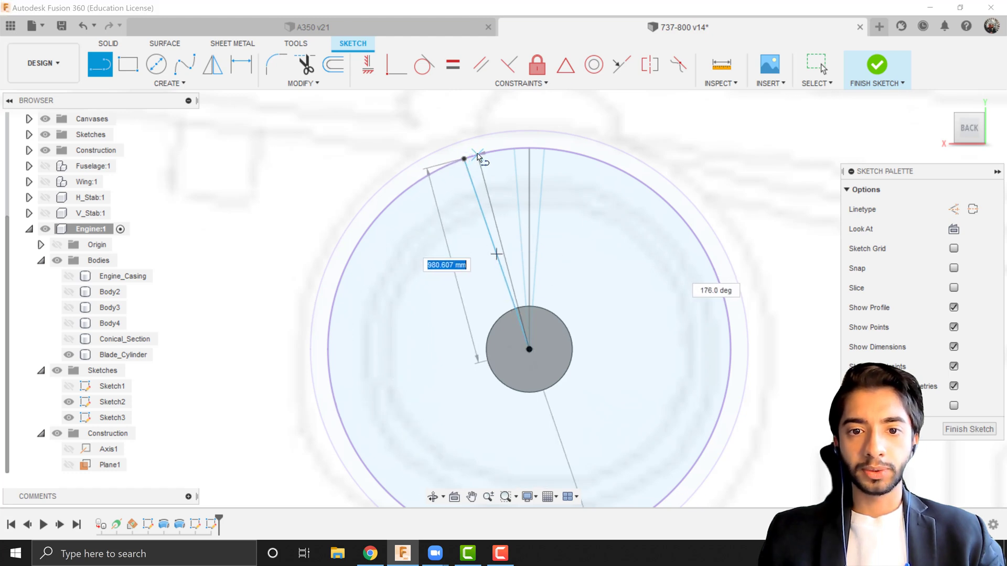
click(477, 155)
click(529, 349)
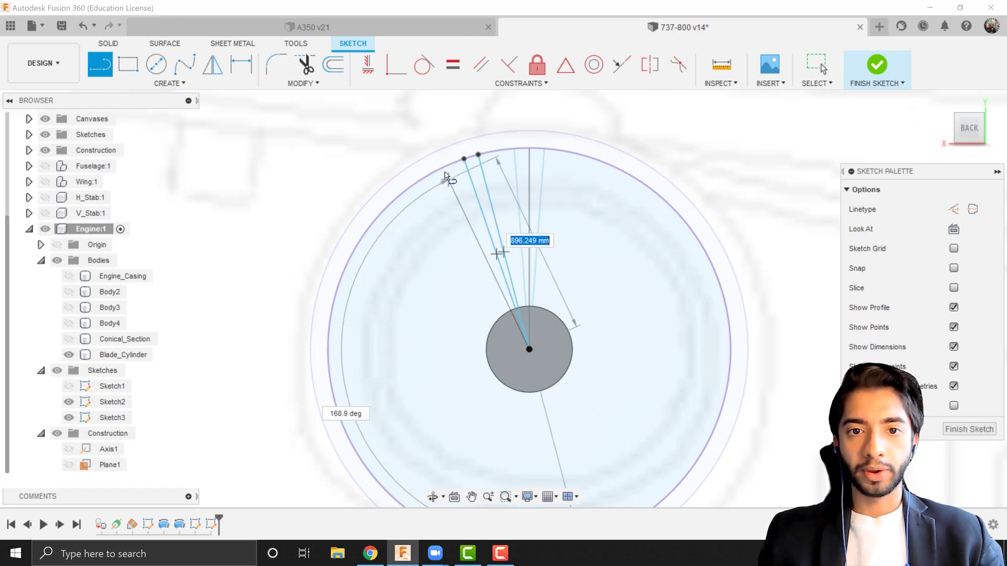
click(442, 168)
Constrain the two outer slanted lines symmetric about the middle one, and narrow the wedge by moving an outer endpoint toward the middle line
scroll(526, 146, up, 2)
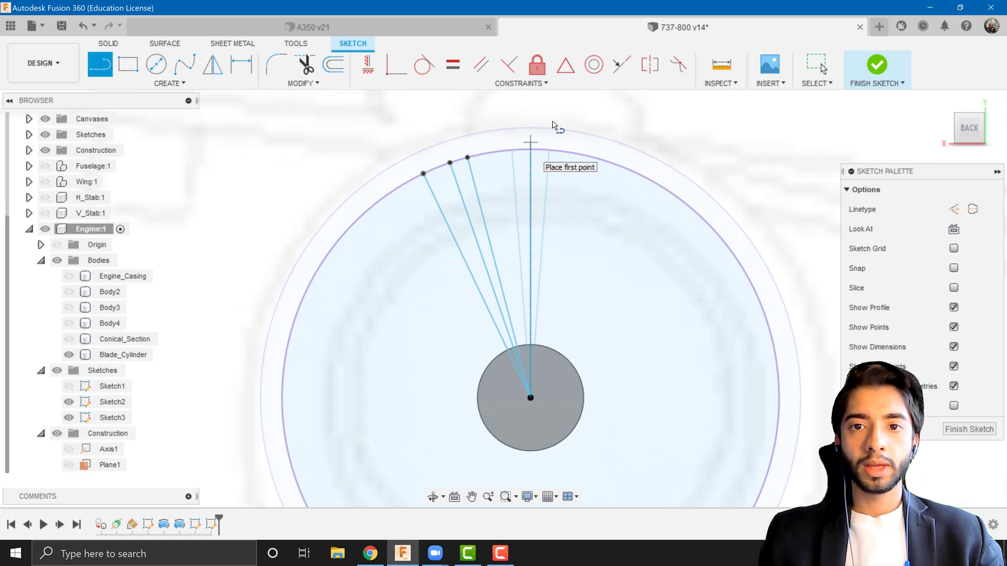
click(650, 64)
click(444, 222)
click(481, 215)
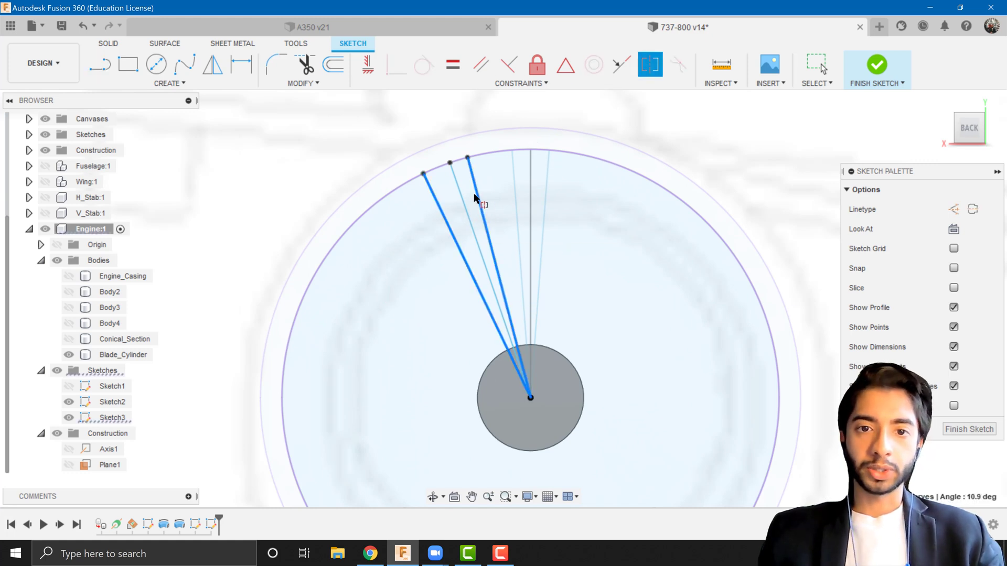
click(468, 216)
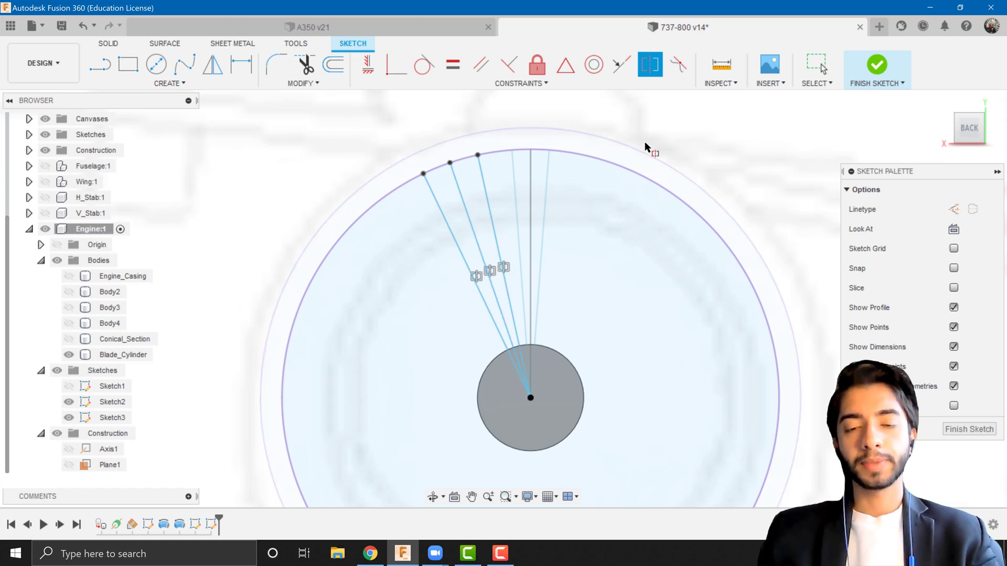
key(Escape)
drag(477, 155, 468, 157)
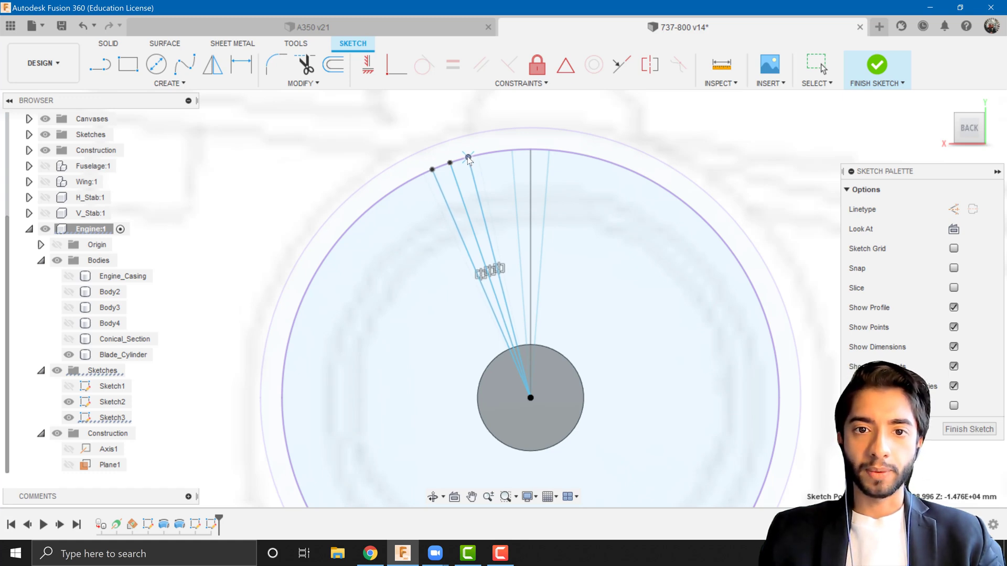
Check the rear blade profile between the slanted lines, from the cylinder to the projected circle, and finish the sketch
scroll(505, 330, up, 3)
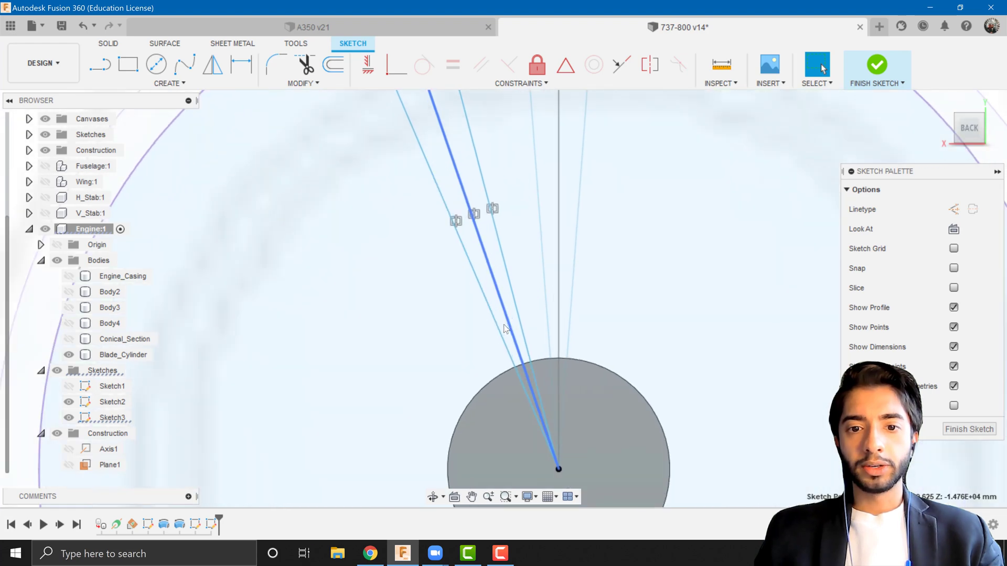
click(516, 324)
click(500, 323)
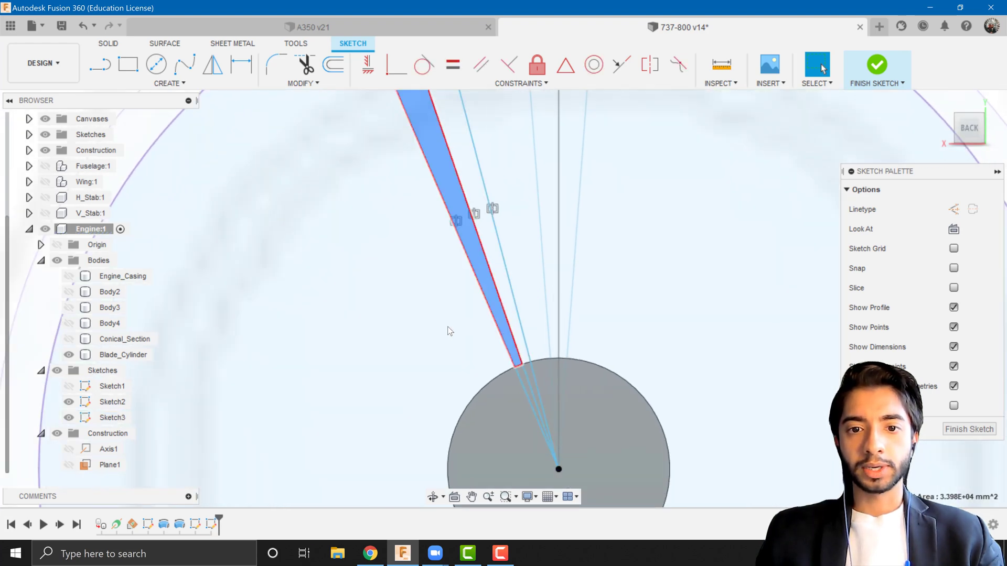
scroll(434, 330, down, 4)
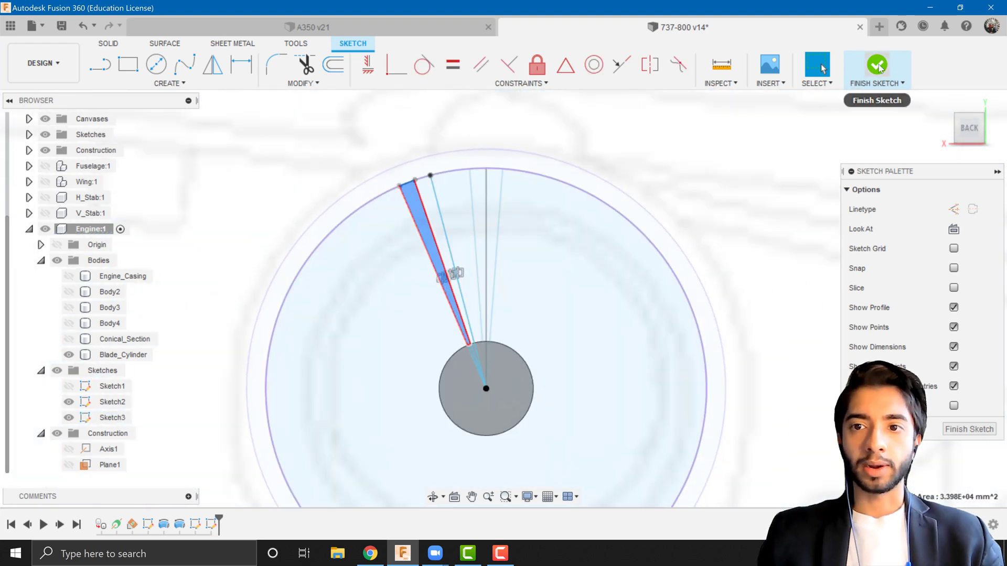
click(879, 67)
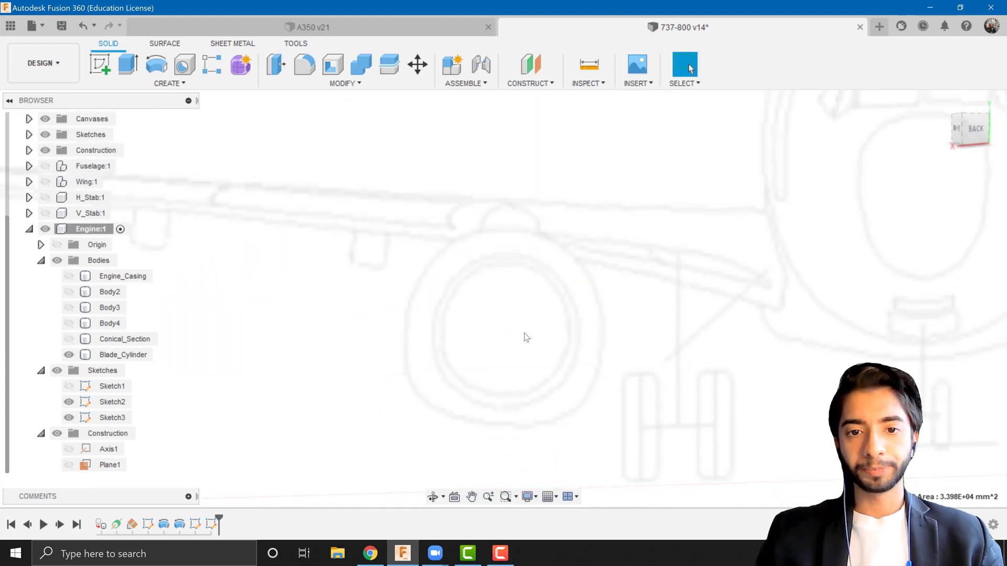
Start a loft with the full blade wedge on the cylinder's front face as the first profile
scroll(344, 325, up, 10)
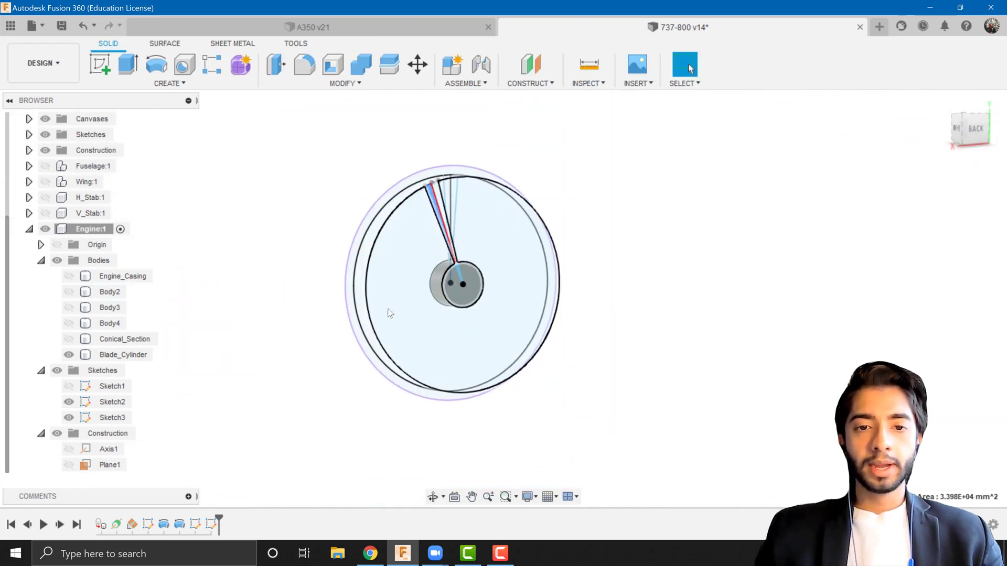
shift+middle_drag(370, 292, 629, 241)
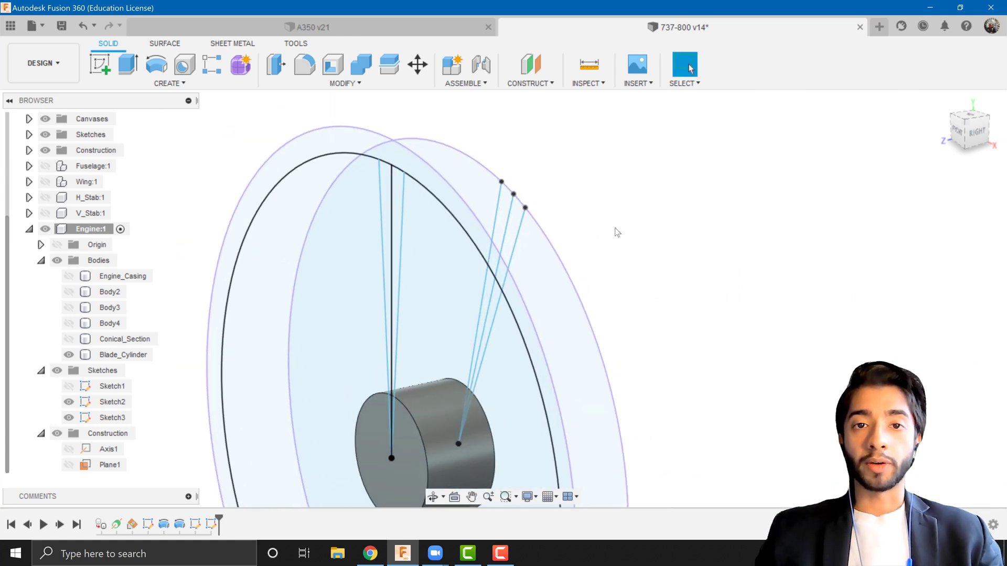
click(176, 84)
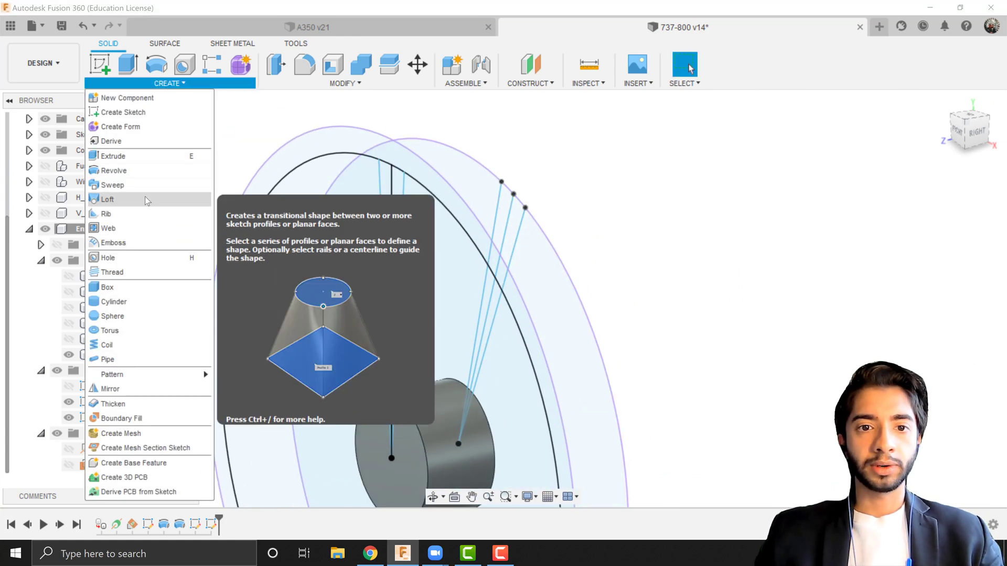
click(131, 199)
scroll(336, 194, up, 5)
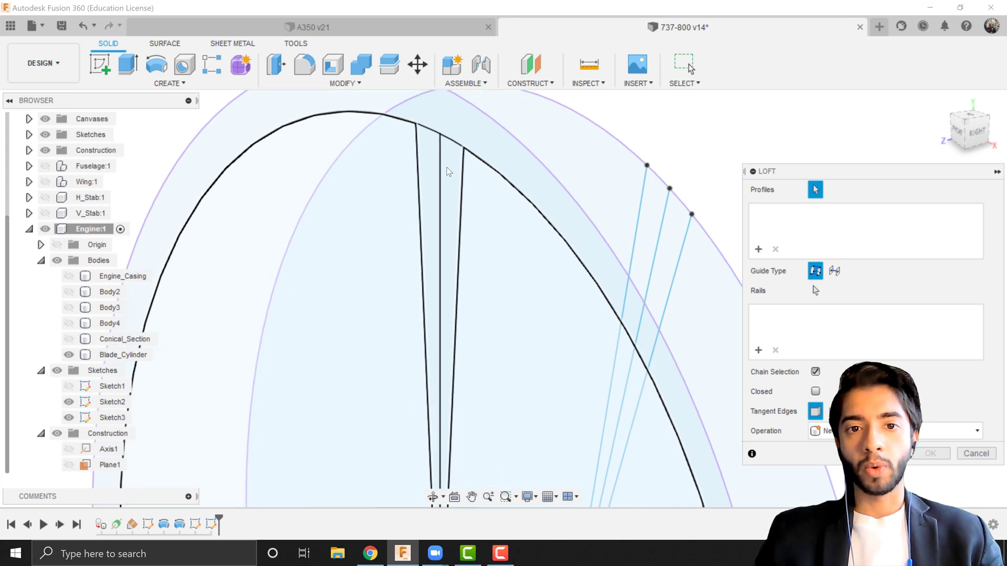
click(454, 168)
scroll(457, 304, down, 5)
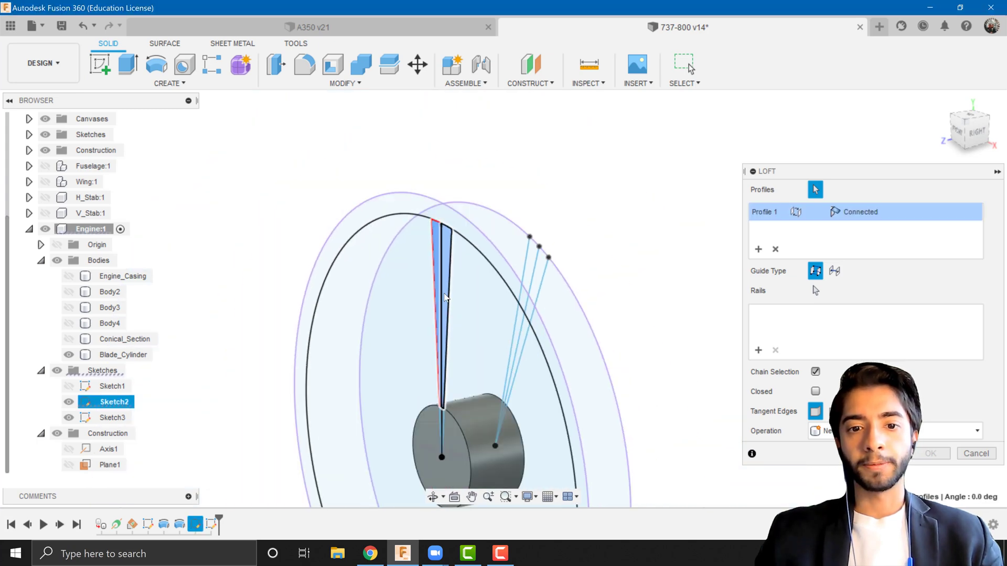
Add the slanted rear wedge as the second loft profile and create the blade as a new body
shift+middle_drag(523, 302, 437, 281)
scroll(455, 295, up, 3)
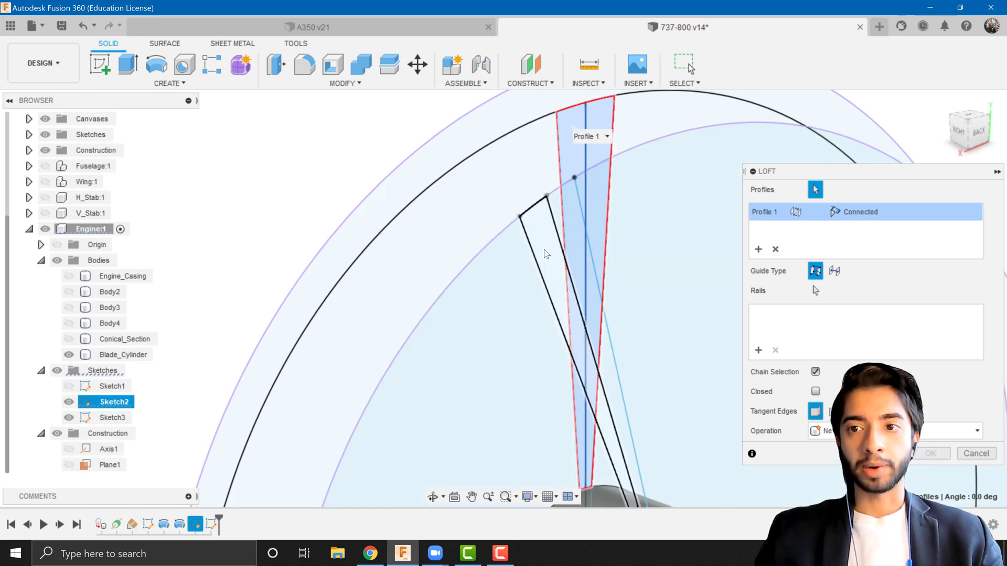
click(571, 223)
shift+middle_drag(445, 283, 471, 344)
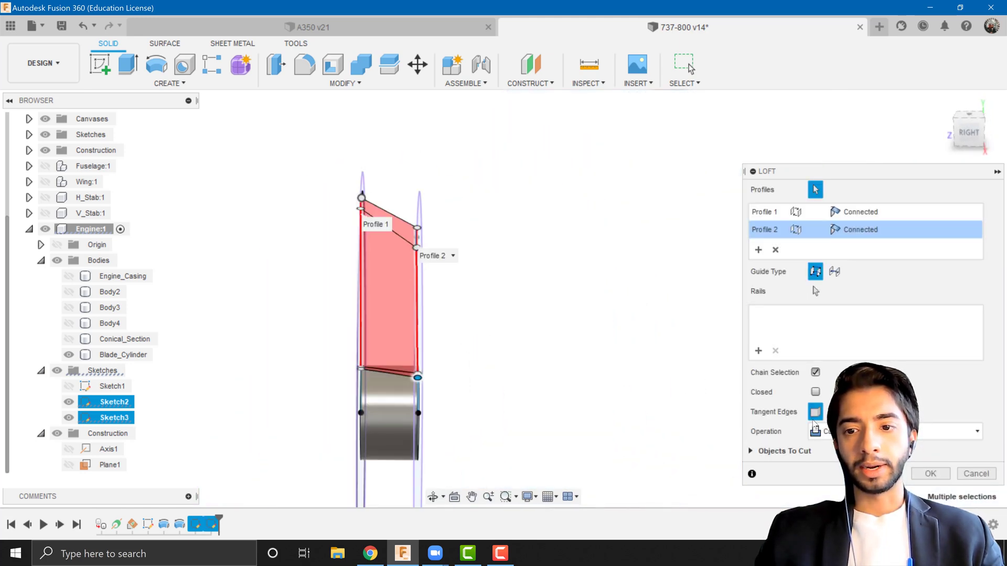
click(976, 431)
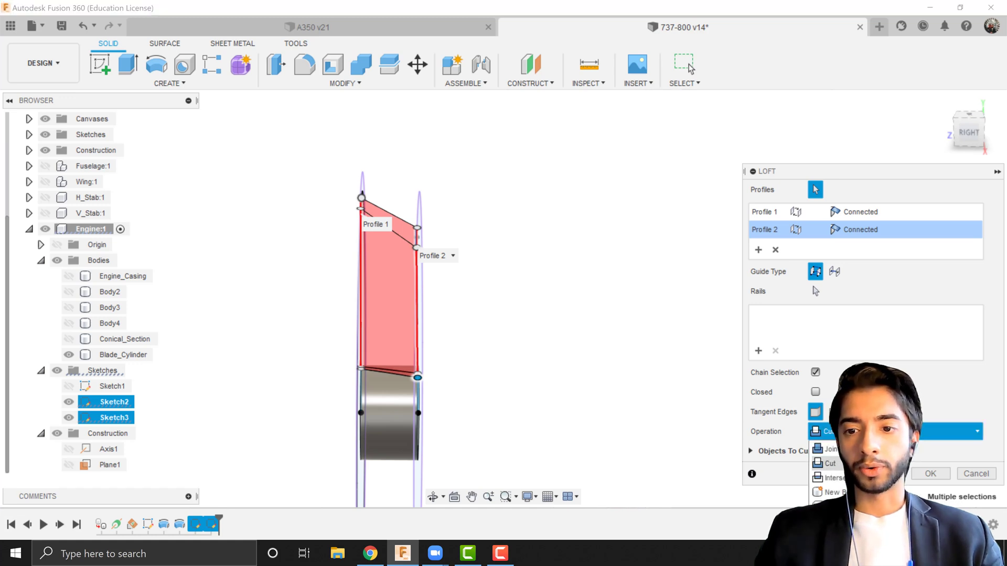
shift+middle_drag(521, 353, 608, 348)
key(Return)
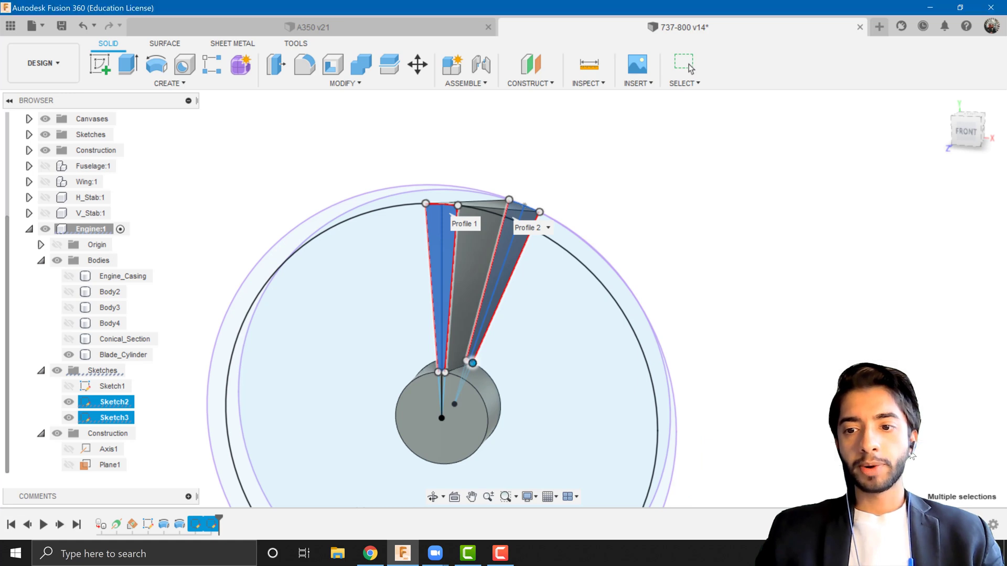
mouse_move(636, 379)
shift+middle_down()
mouse_move(557, 359)
mouse_move(411, 353)
mouse_move(640, 368)
mouse_move(508, 344)
mouse_move(608, 350)
mouse_move(533, 378)
shift+middle_up()
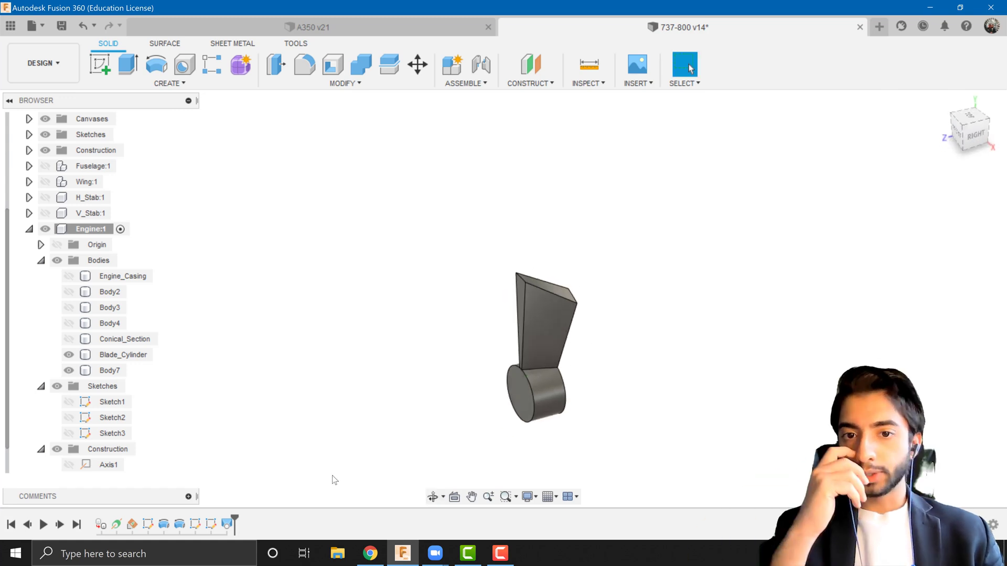
Edit the blade loft and set the rear profile's end condition to Direction
right_click(226, 525)
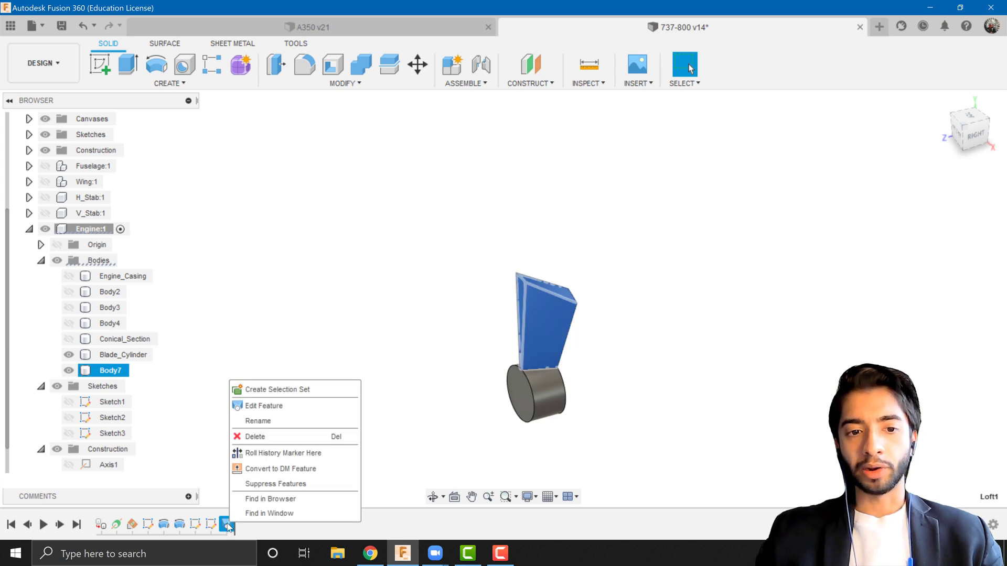
click(270, 409)
scroll(510, 323, up, 4)
shift+middle_drag(542, 271, 516, 272)
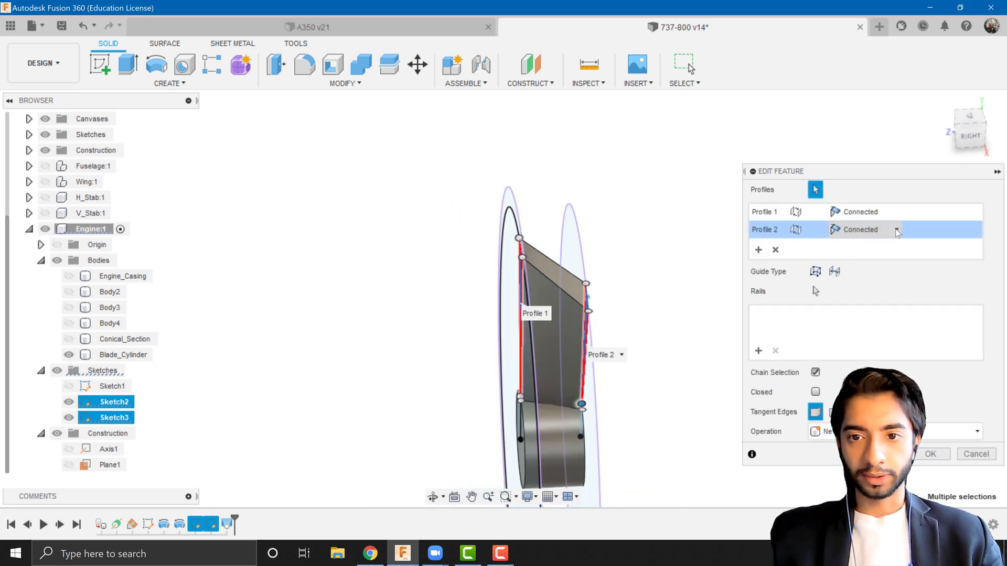
click(898, 233)
click(862, 261)
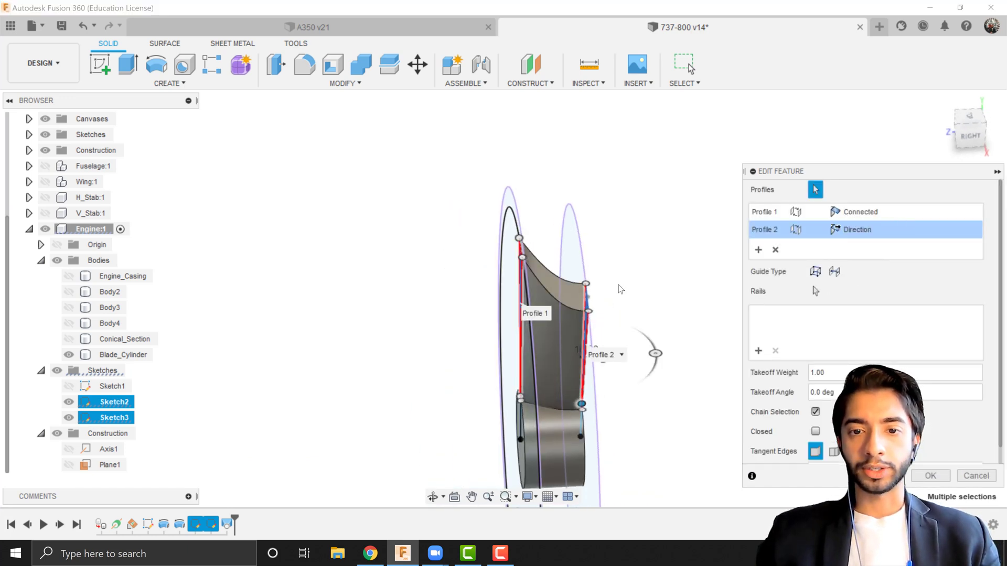
shift+middle_drag(621, 289, 603, 320)
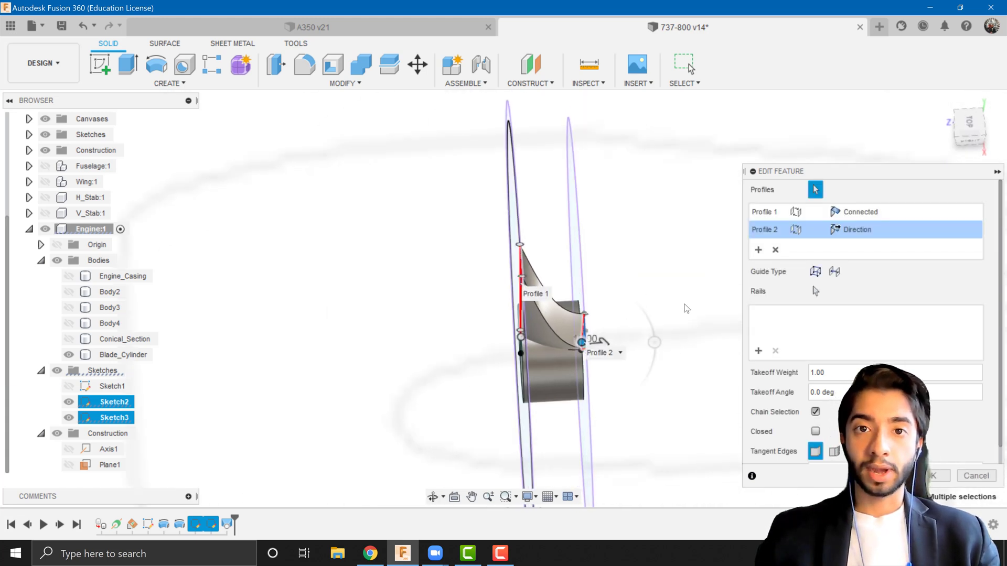
Set the front profile's end condition to Direction as well and apply the loft edit
click(880, 213)
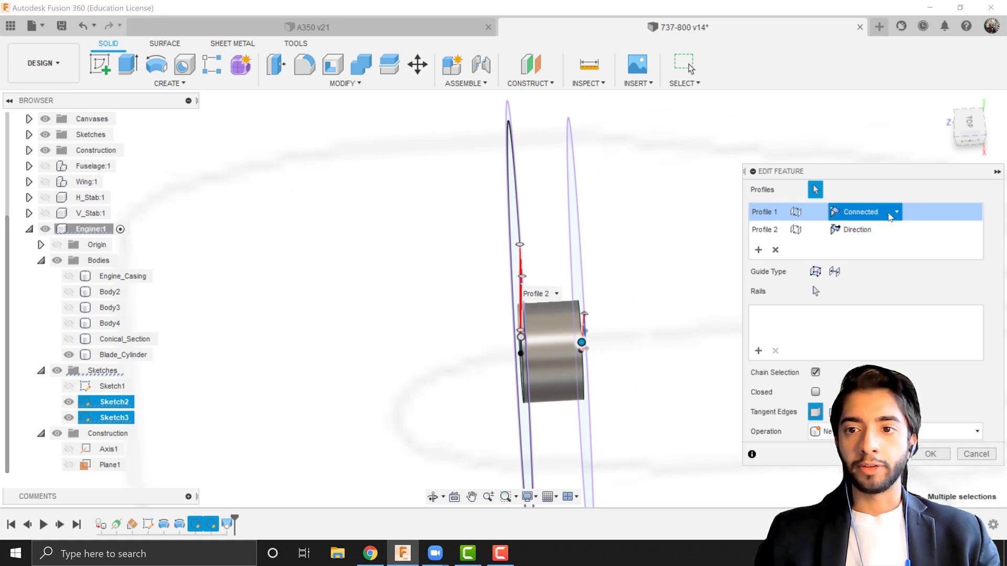
click(886, 213)
click(877, 243)
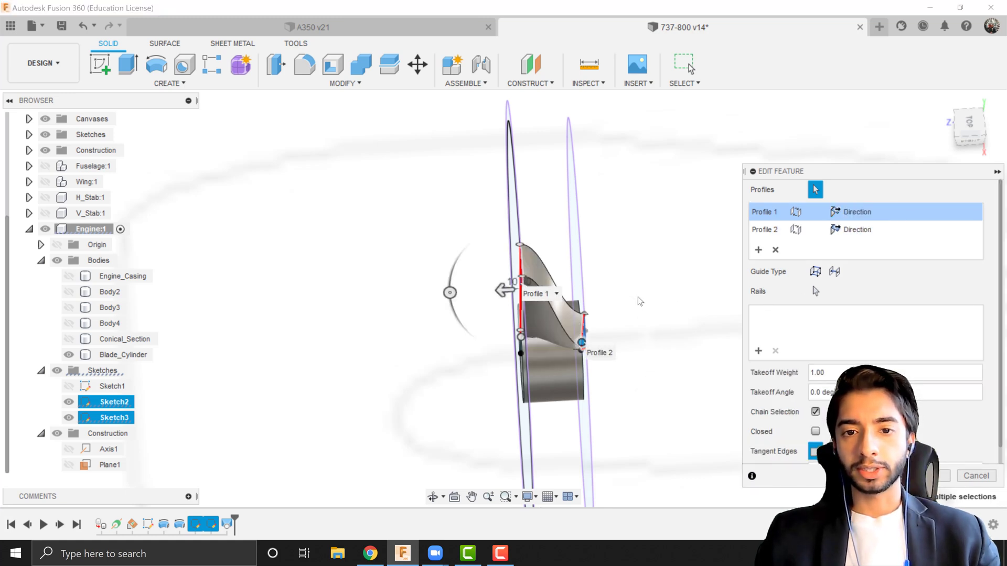
mouse_move(637, 297)
shift+middle_down()
mouse_move(609, 292)
mouse_move(636, 297)
shift+middle_up()
scroll(544, 338, down, 3)
middle_drag(534, 302, 518, 219)
scroll(521, 340, up, 3)
mouse_move(521, 338)
shift+middle_down()
mouse_move(536, 219)
mouse_move(587, 238)
shift+middle_up()
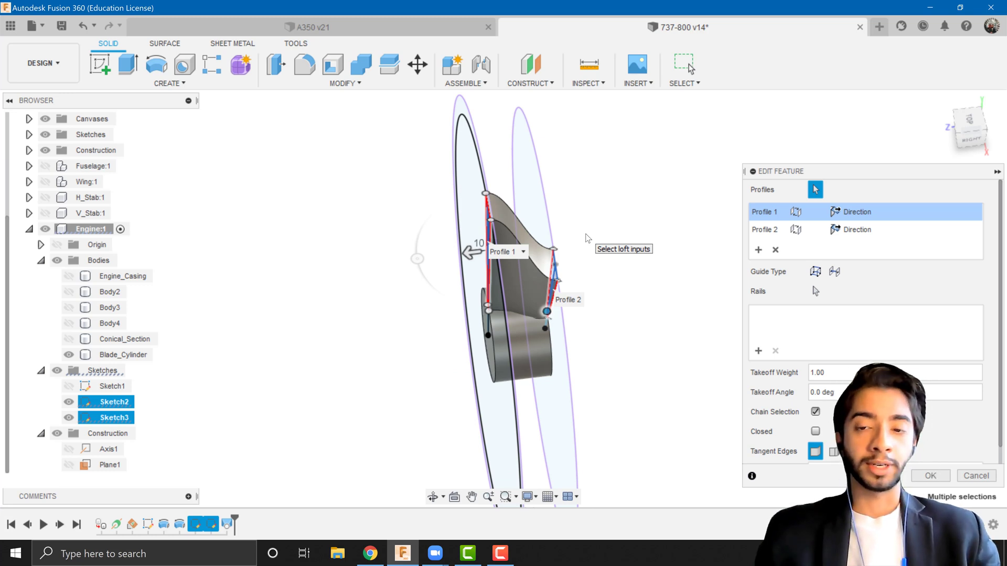
scroll(587, 238, down, 2)
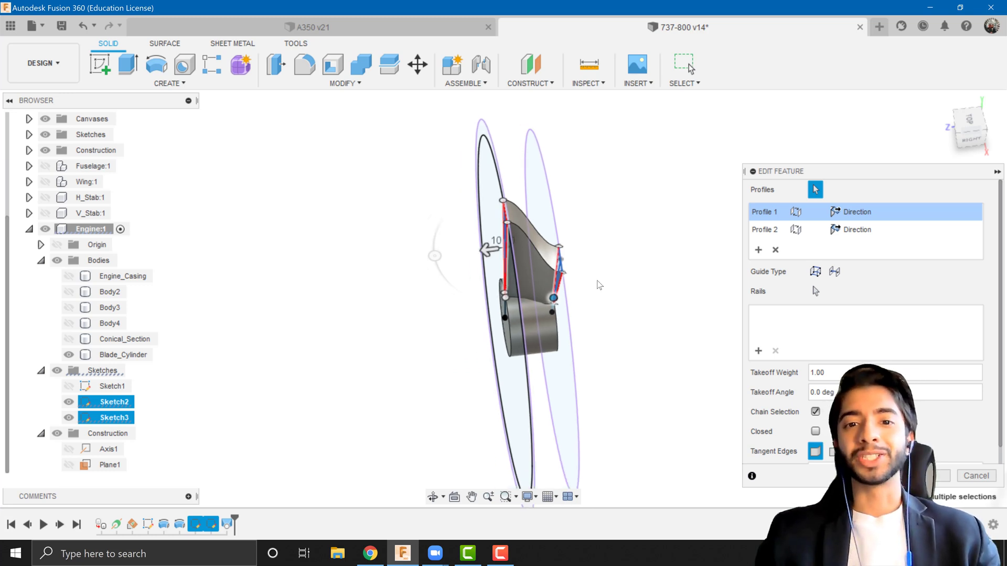
shift+middle_drag(603, 287, 599, 275)
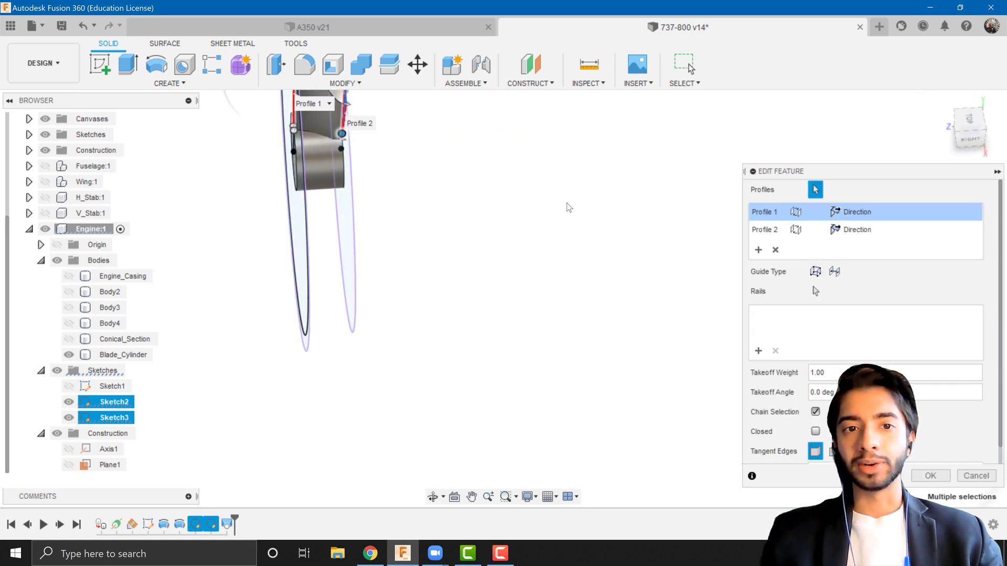
middle_drag(240, 93, 295, 268)
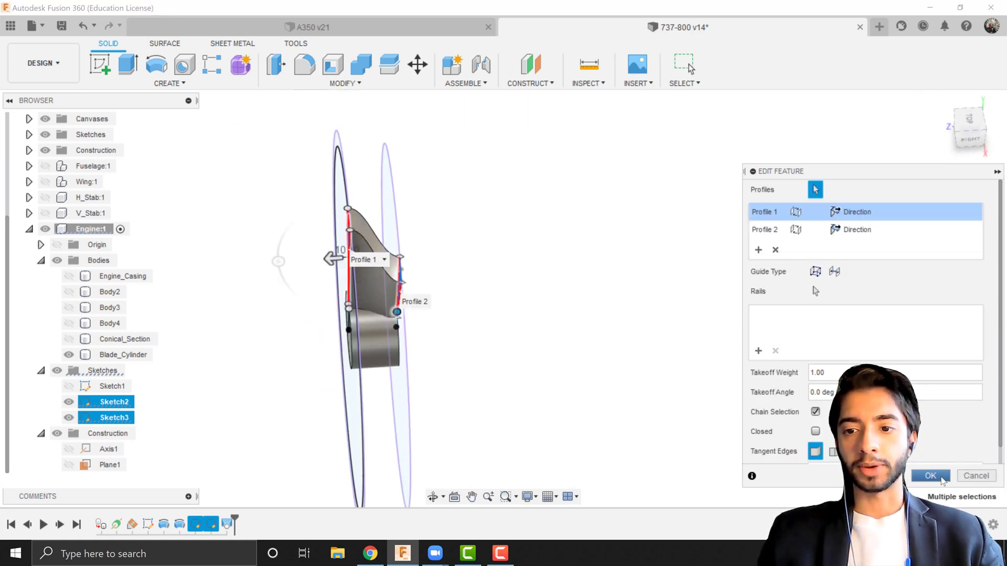
click(927, 475)
Examine the curved blade and show Engine_Casing to check the blade's fit inside it from the front
shift+middle_drag(451, 357, 598, 291)
middle_drag(860, 220, 389, 319)
scroll(458, 286, up, 2)
shift+middle_drag(461, 280, 525, 237)
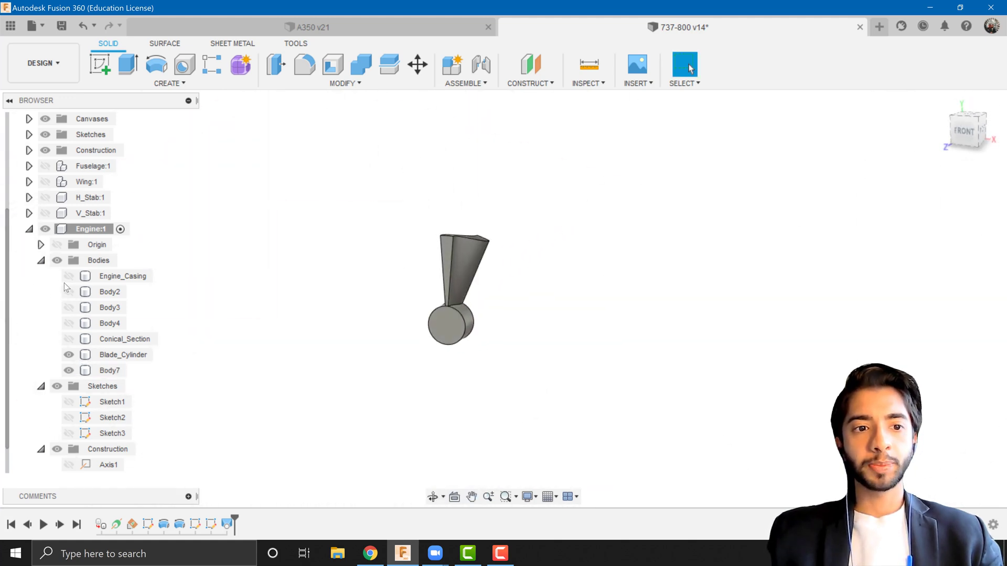
click(123, 276)
click(68, 275)
shift+middle_drag(461, 336, 510, 339)
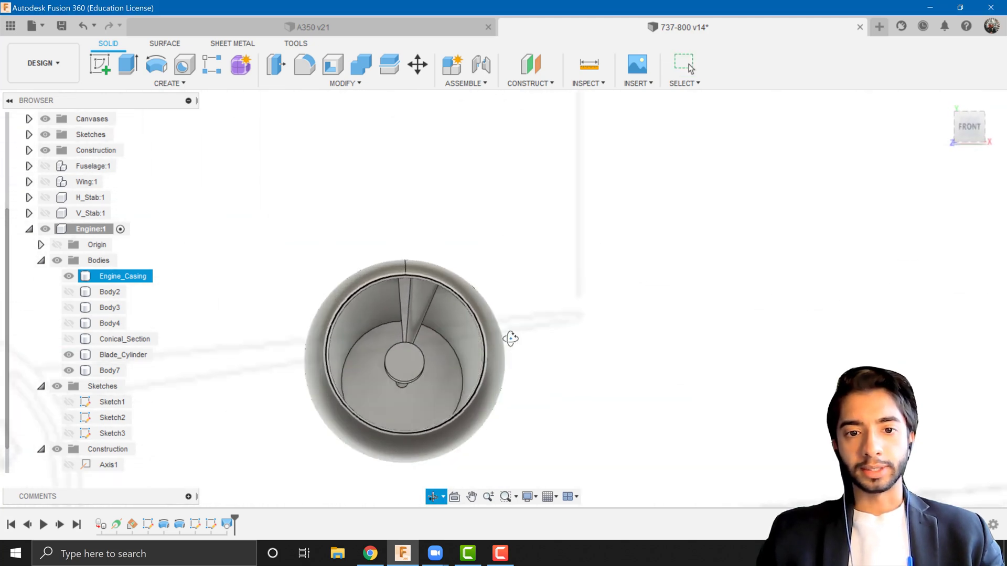
click(775, 209)
click(411, 376)
scroll(412, 369, up, 5)
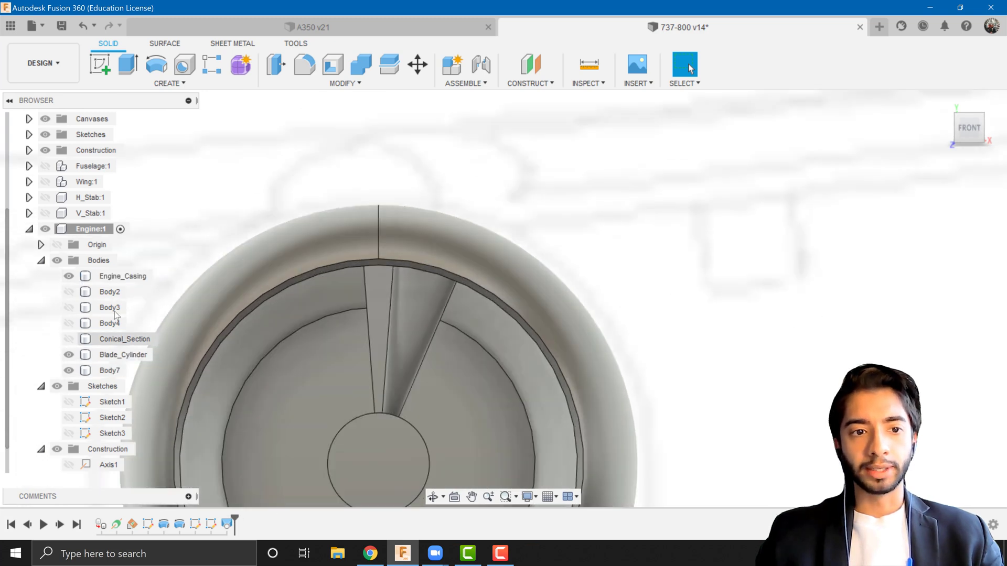
Hide Engine_Casing and examine the blade on its cylinder at an angle and from the front
click(69, 276)
click(110, 371)
scroll(378, 314, down, 3)
shift+middle_drag(396, 276, 257, 343)
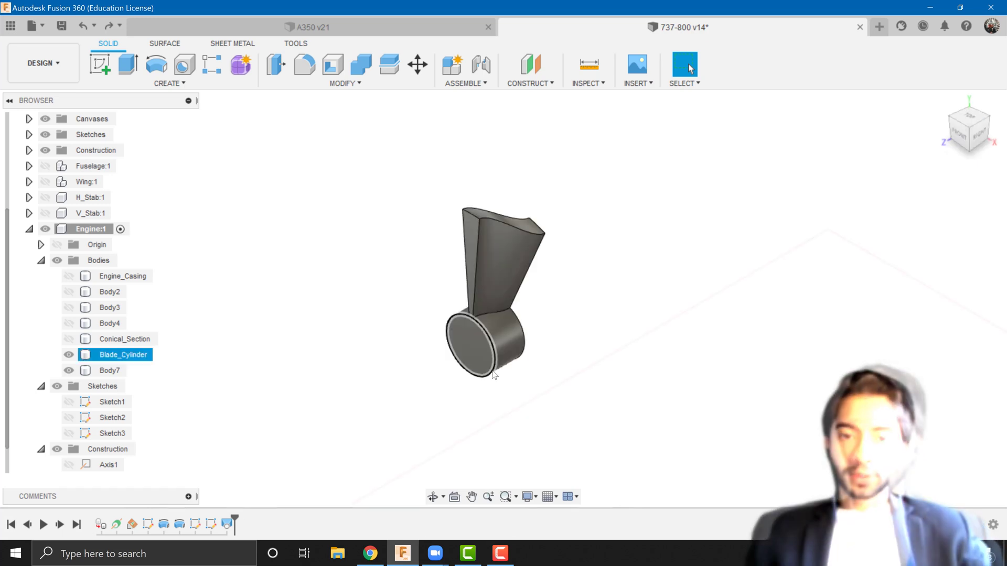
click(798, 195)
click(959, 138)
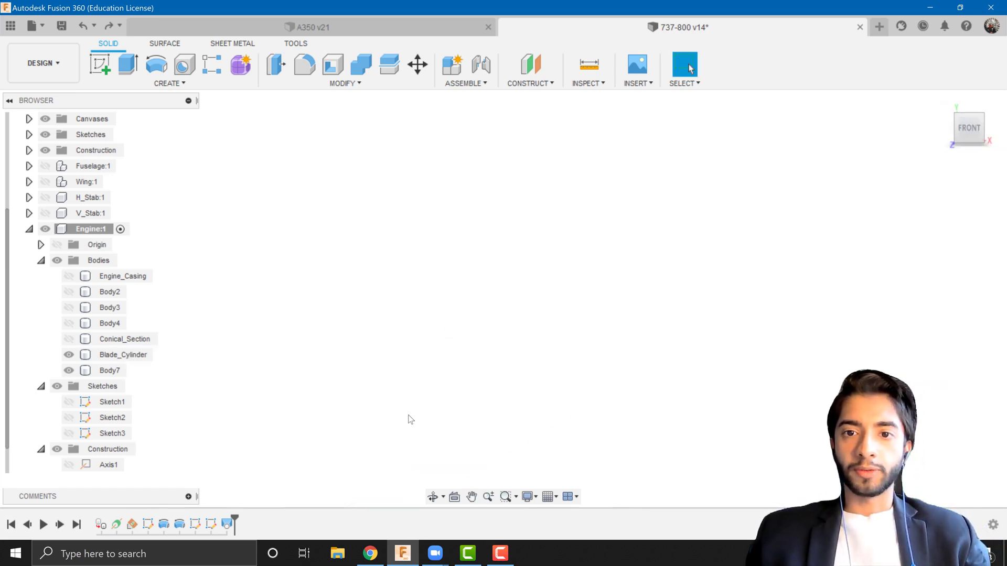
scroll(686, 272, down, 3)
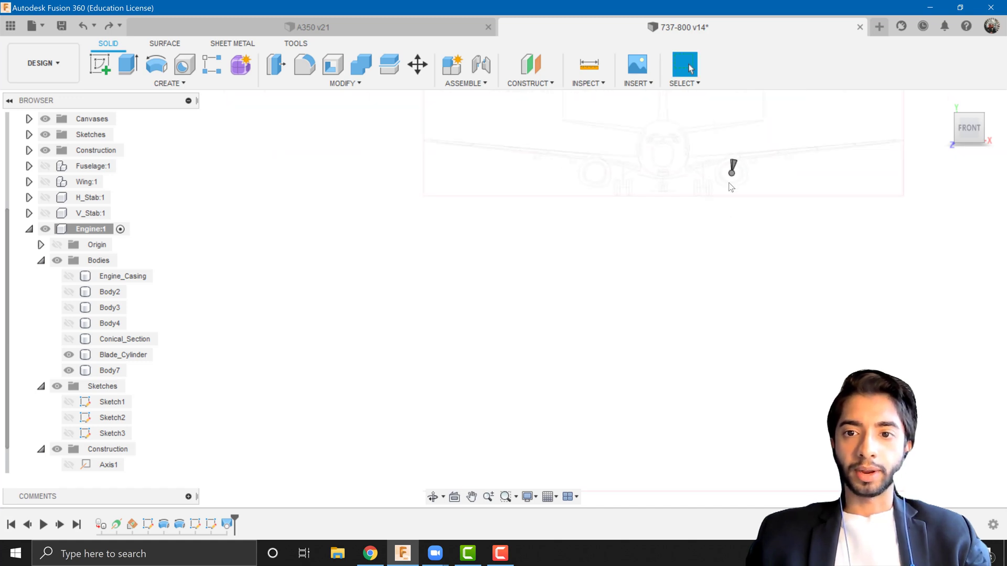
click(732, 171)
scroll(612, 267, up, 6)
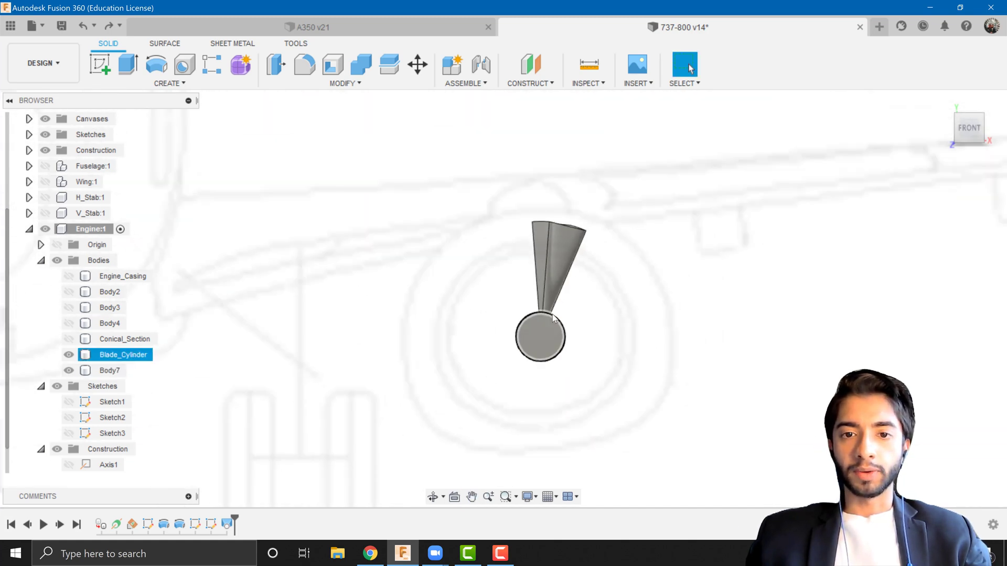
View the blade from the back and open Sketch3 for editing, with Sketch2 shown for reference
click(989, 128)
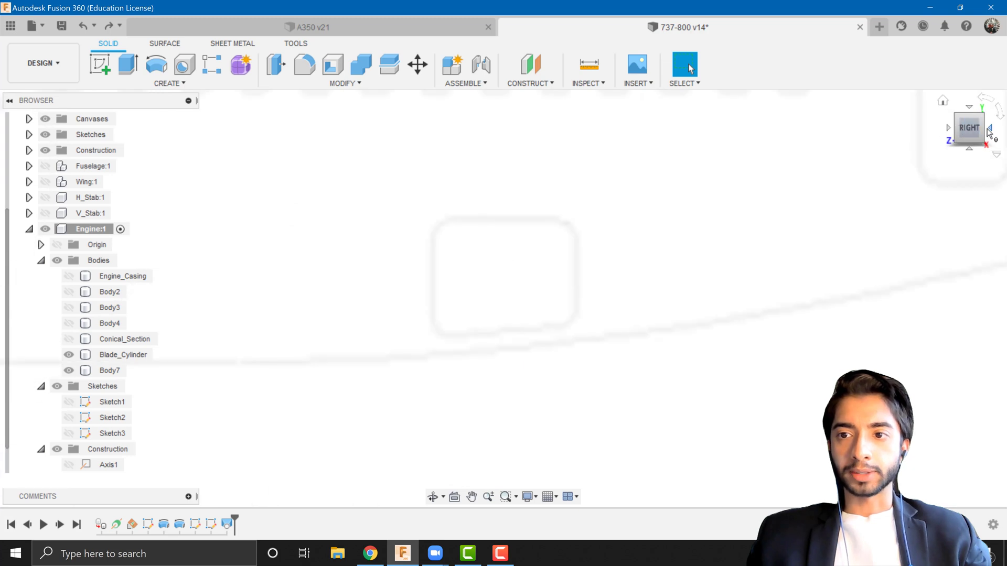
click(989, 129)
scroll(436, 343, down, 1)
scroll(435, 343, up, 4)
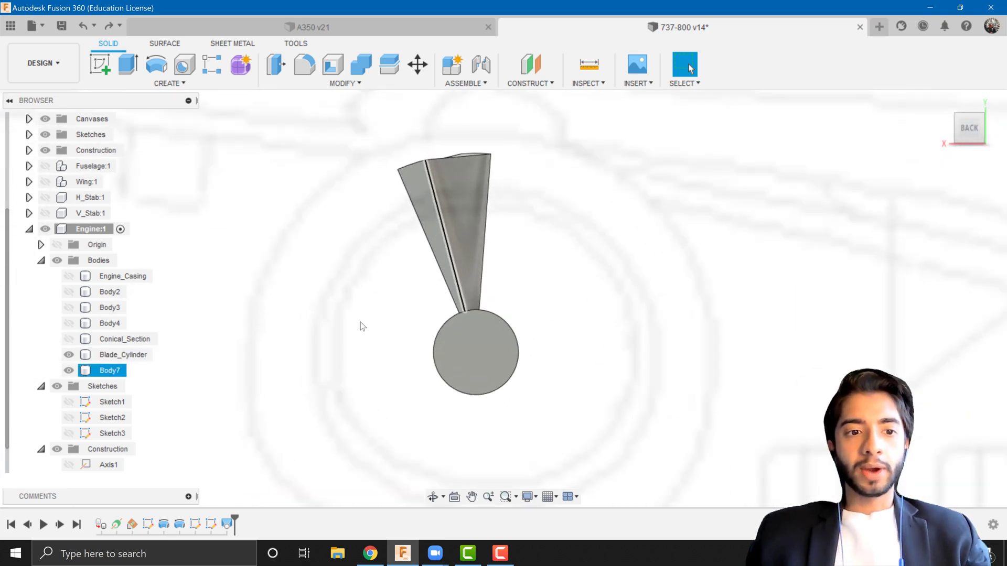
scroll(107, 415, down, 1)
click(69, 418)
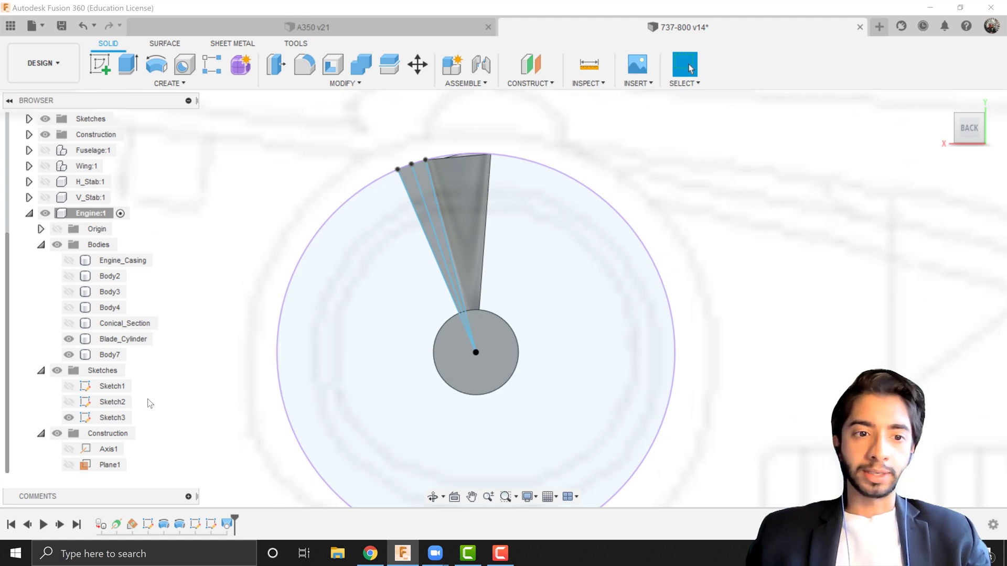
right_click(108, 418)
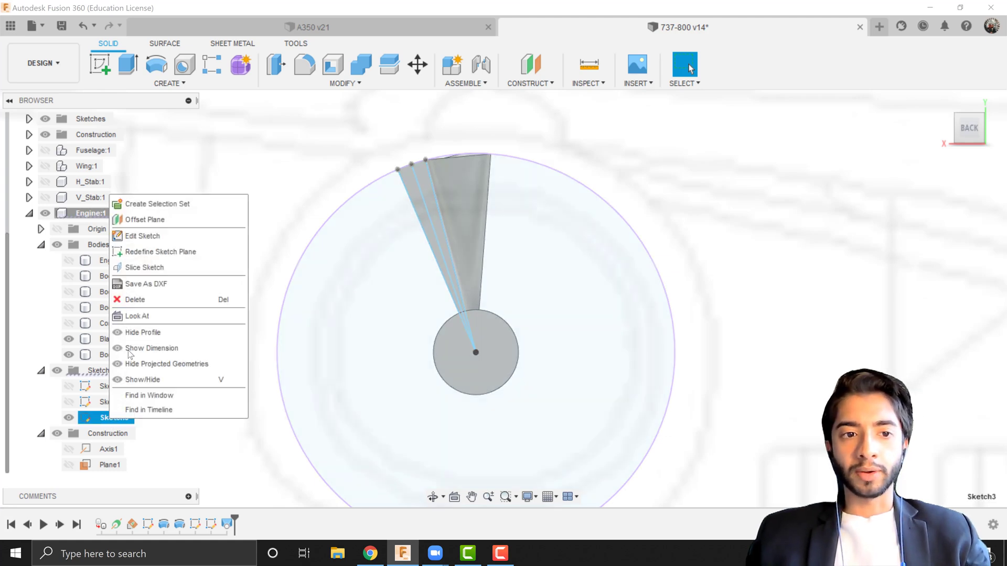
click(153, 234)
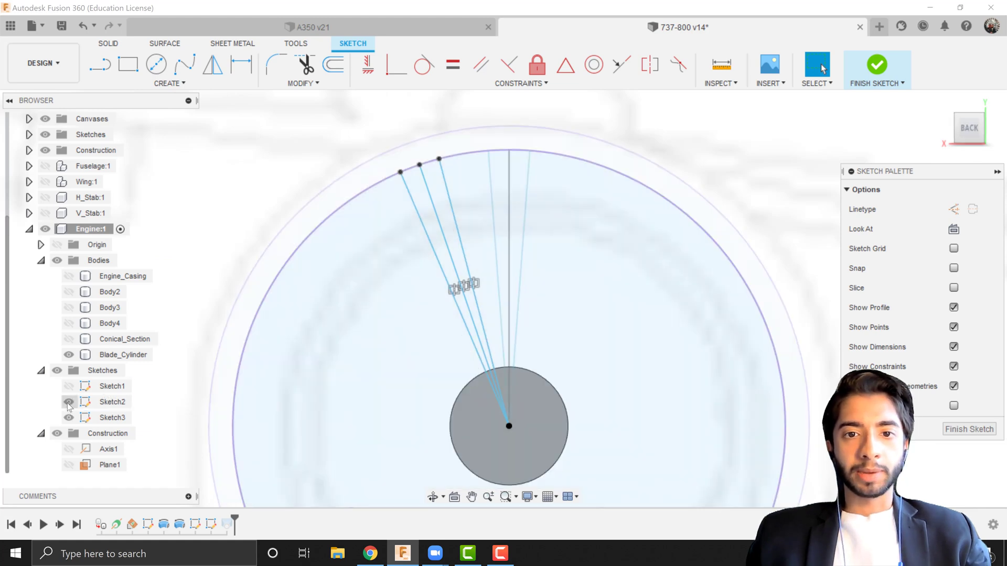
click(68, 402)
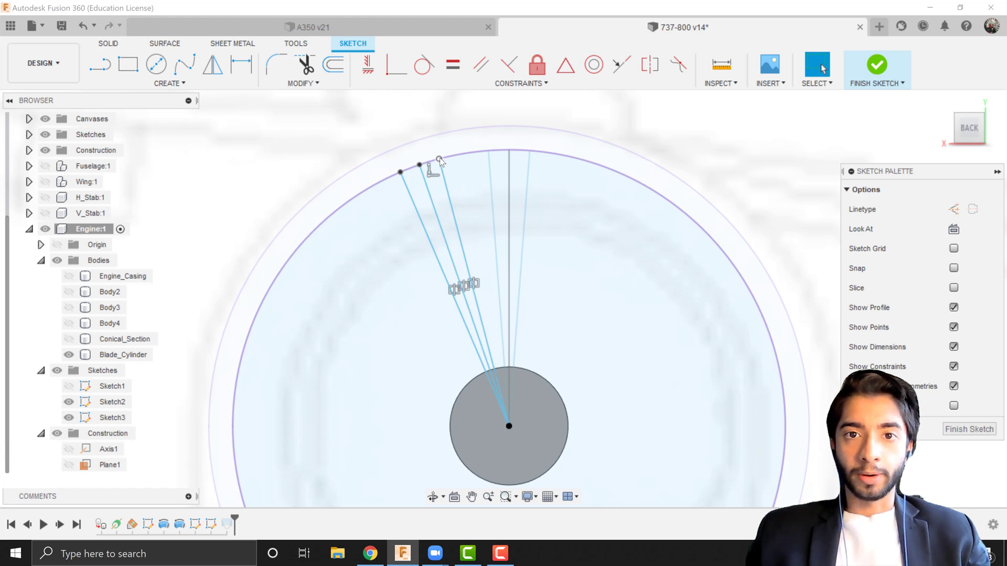
Try to widen the rear wedge by moving an outer line's endpoint past the vertical line, and undo the move
drag(439, 160, 559, 170)
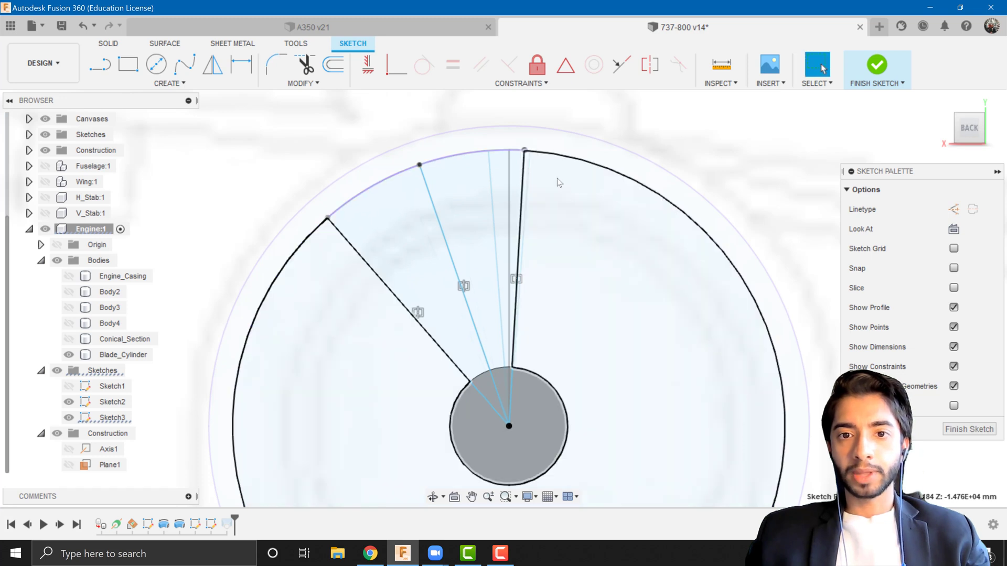
key(ctrl+z)
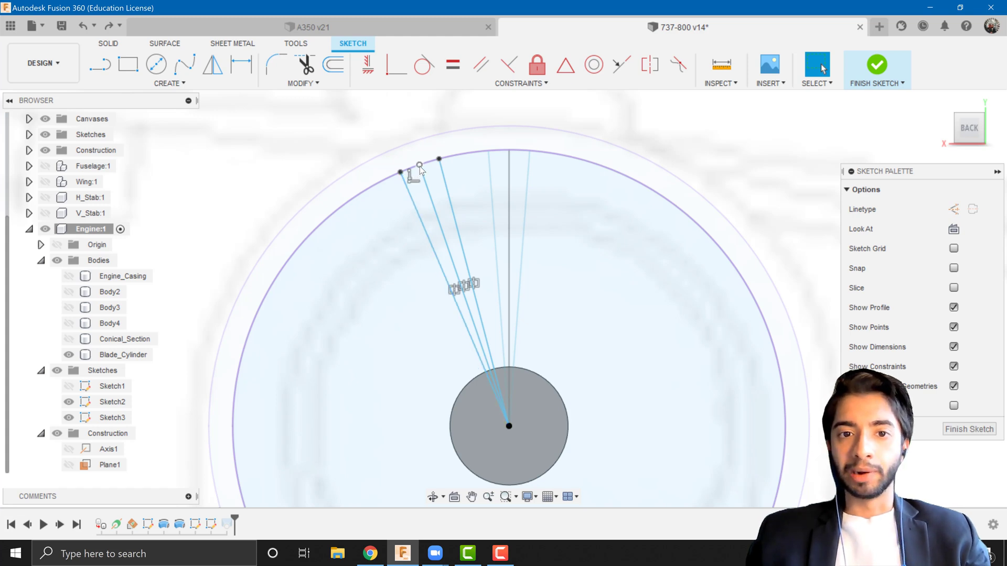
Move the rear wedge along the circle until it sits just beside the front wedge, finish the sketch, and hide Sketch2 and Sketch3
mouse_move(419, 165)
mouse_down()
mouse_move(473, 154)
mouse_move(464, 156)
mouse_up()
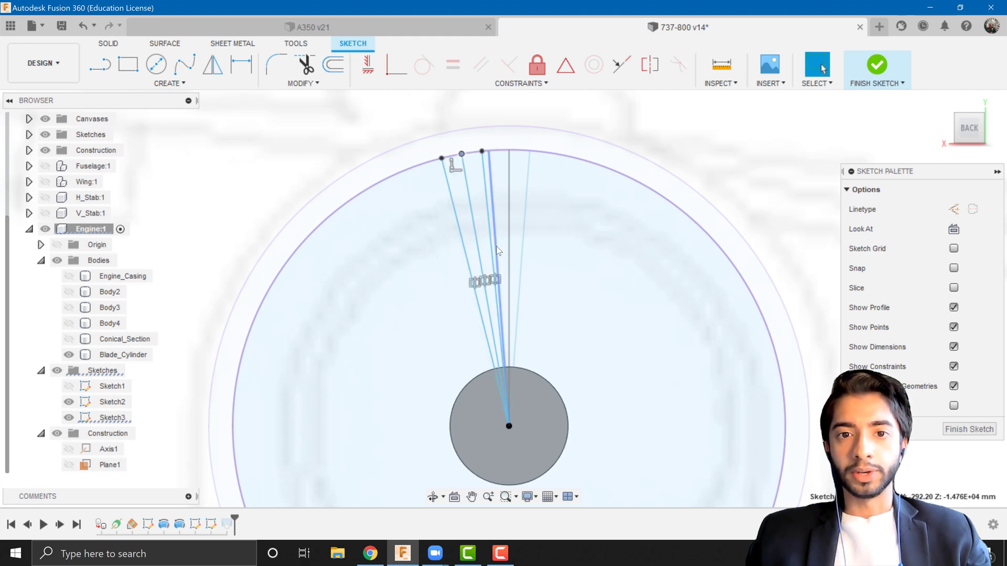
click(876, 68)
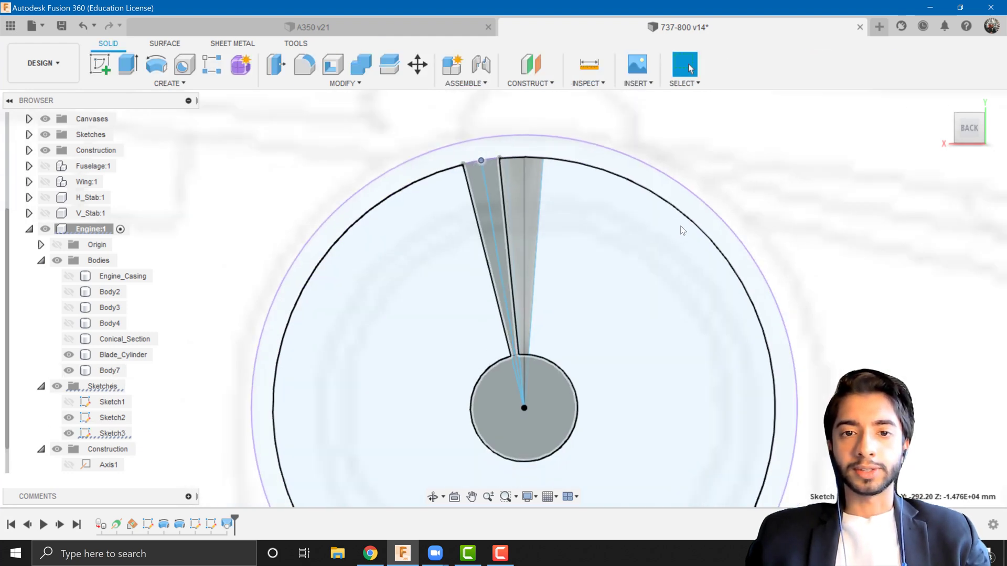
click(69, 418)
click(68, 434)
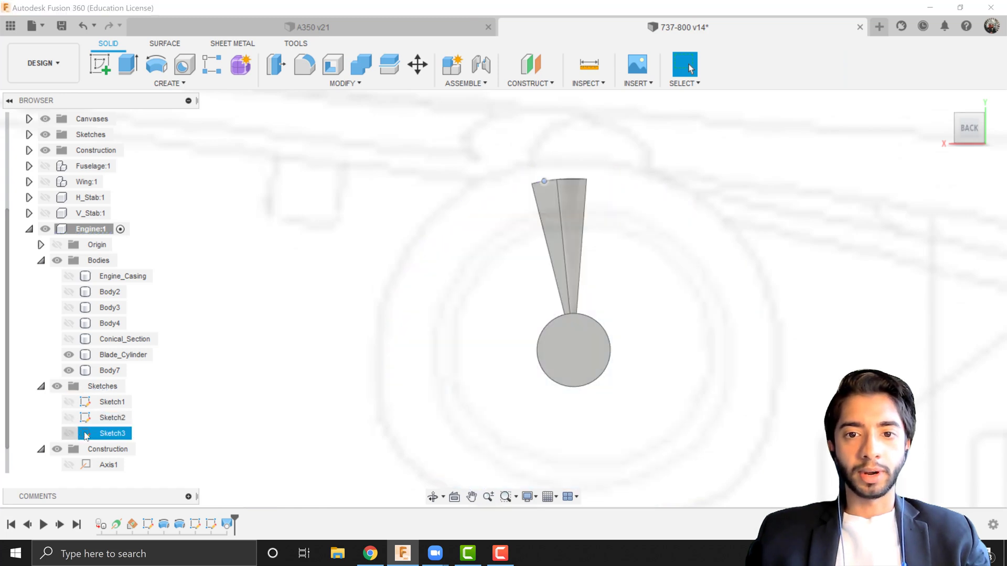
Show Engine_Casing and examine how the reshaped blade sits inside it from the front and at an angle
scroll(453, 339, down, 3)
shift+middle_drag(453, 337, 476, 338)
scroll(466, 335, down, 5)
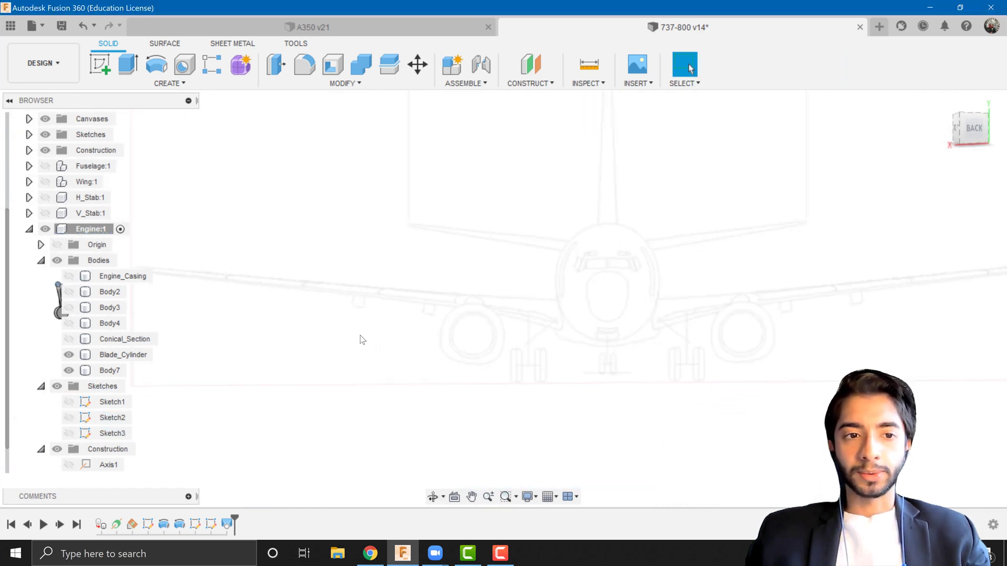
middle_drag(336, 337, 606, 348)
click(69, 278)
scroll(389, 338, up, 2)
click(268, 332)
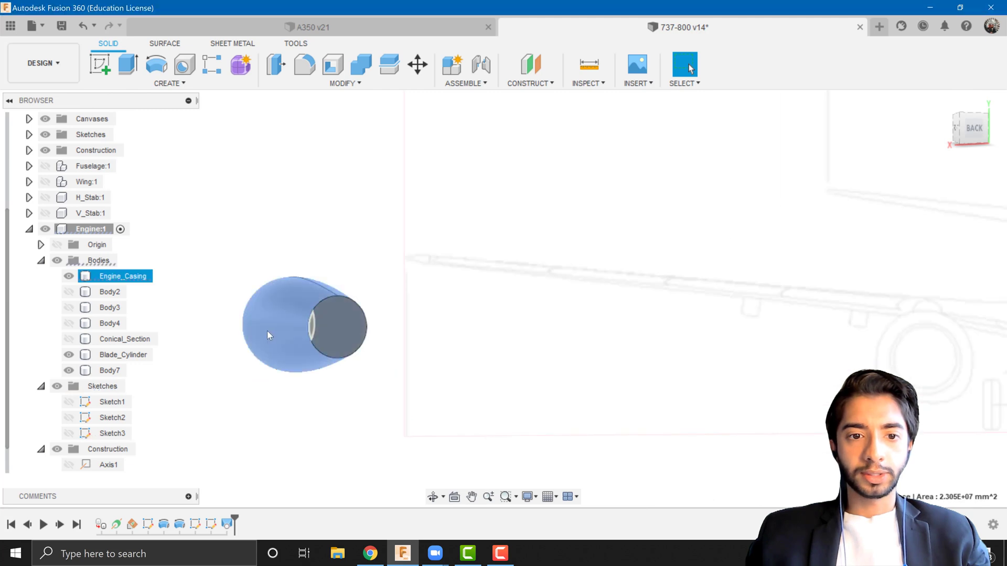
shift+middle_drag(267, 333, 583, 344)
scroll(378, 350, up, 3)
shift+middle_drag(398, 342, 464, 331)
click(970, 135)
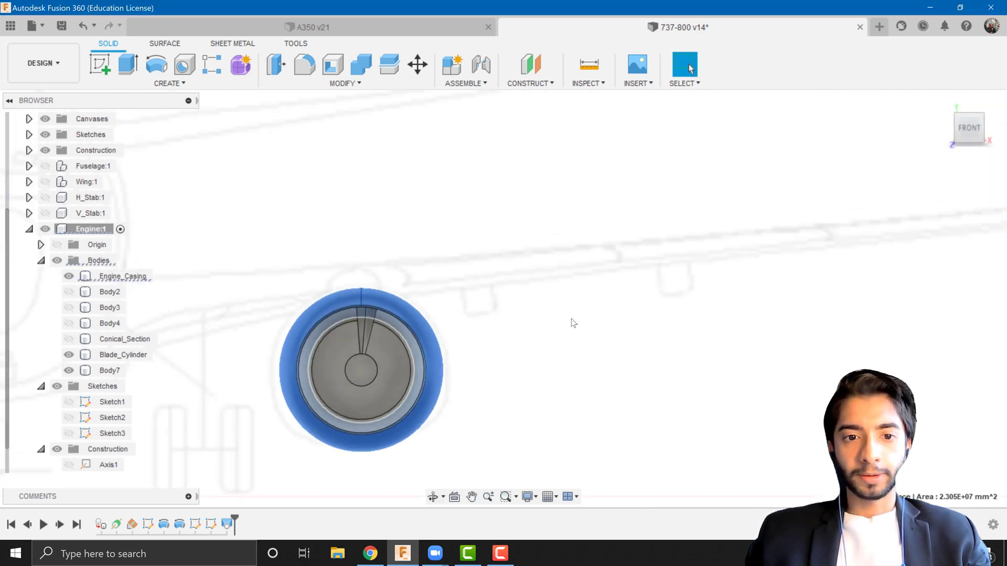
scroll(369, 323, up, 5)
scroll(401, 288, down, 3)
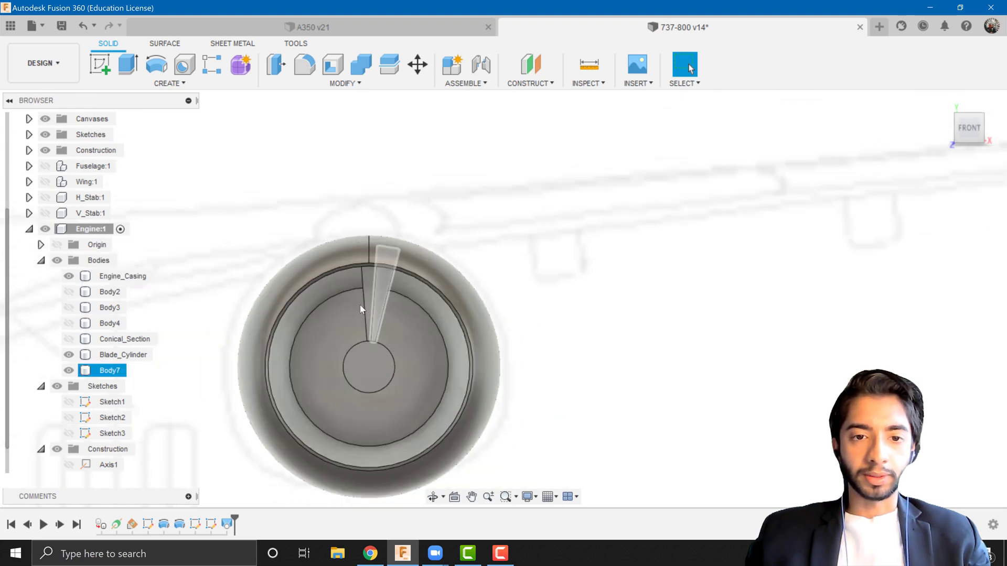
shift+middle_drag(363, 308, 254, 416)
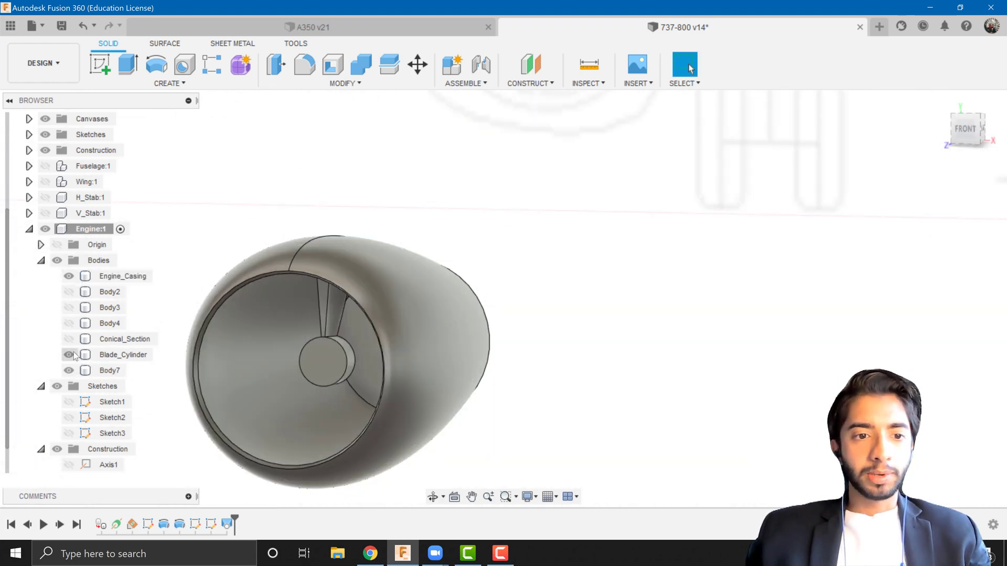
Edit Sketch3 to shift the rear wedge slightly closer to the vertical centreline, then finish the sketch and hide it
click(69, 433)
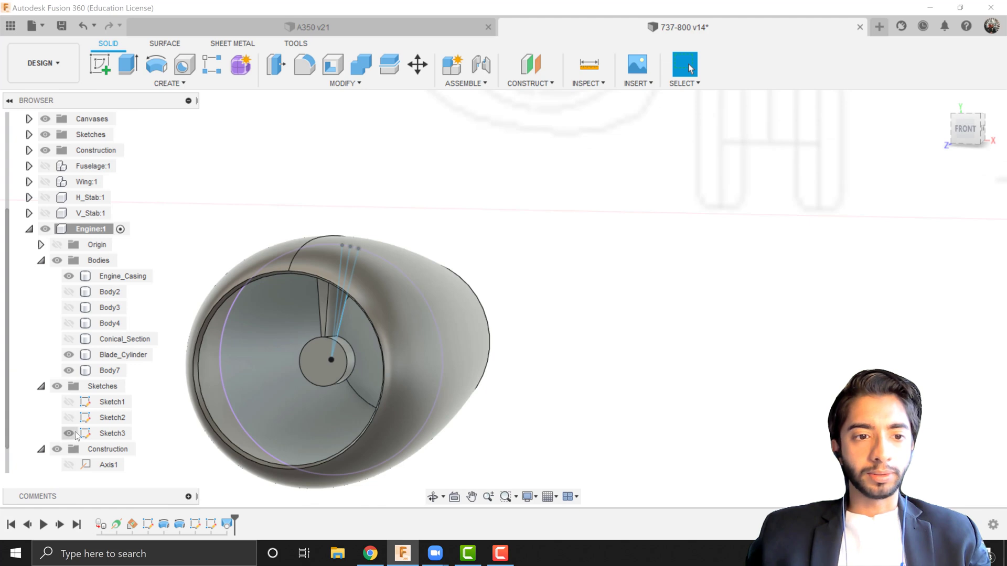
right_click(129, 433)
click(154, 251)
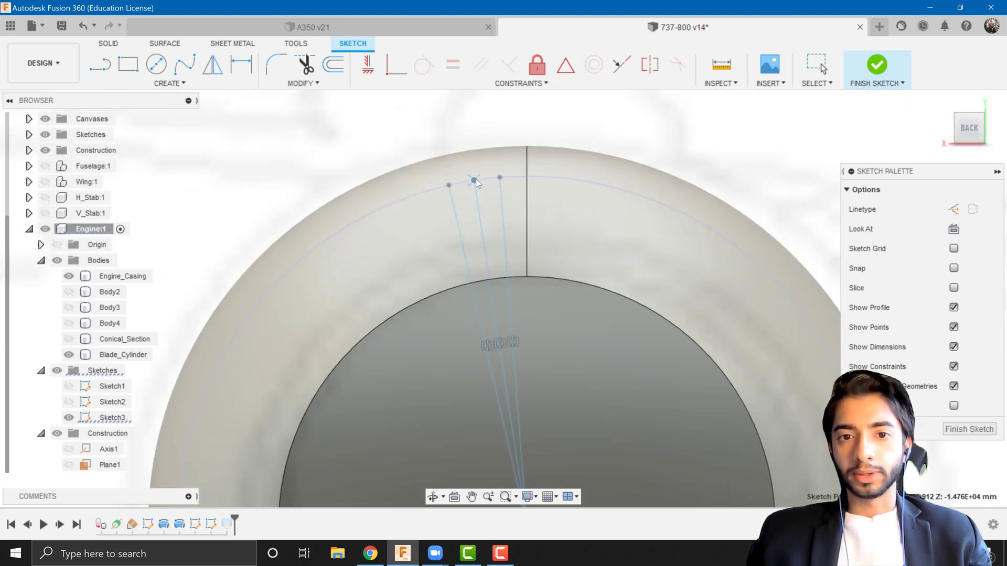
click(876, 73)
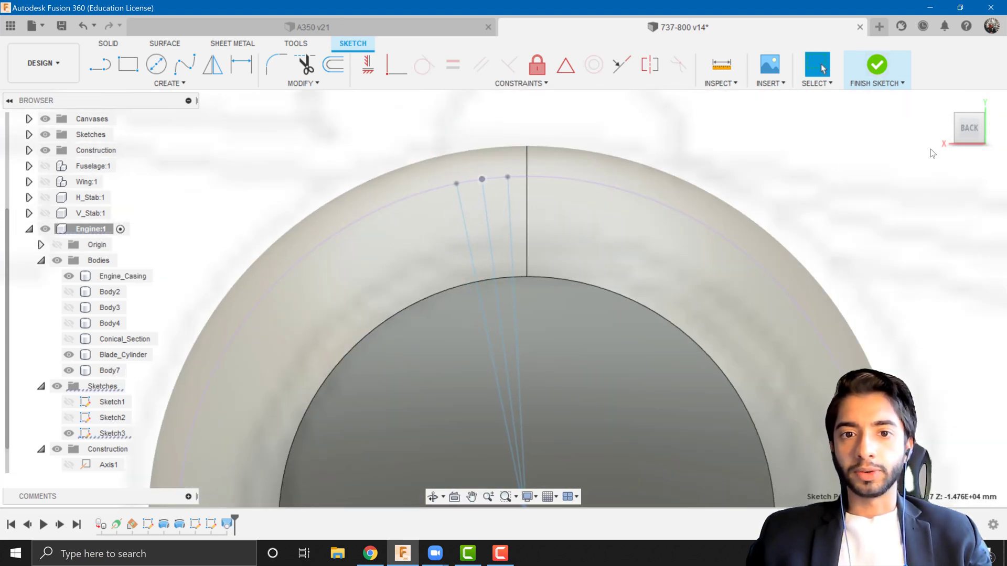
click(952, 132)
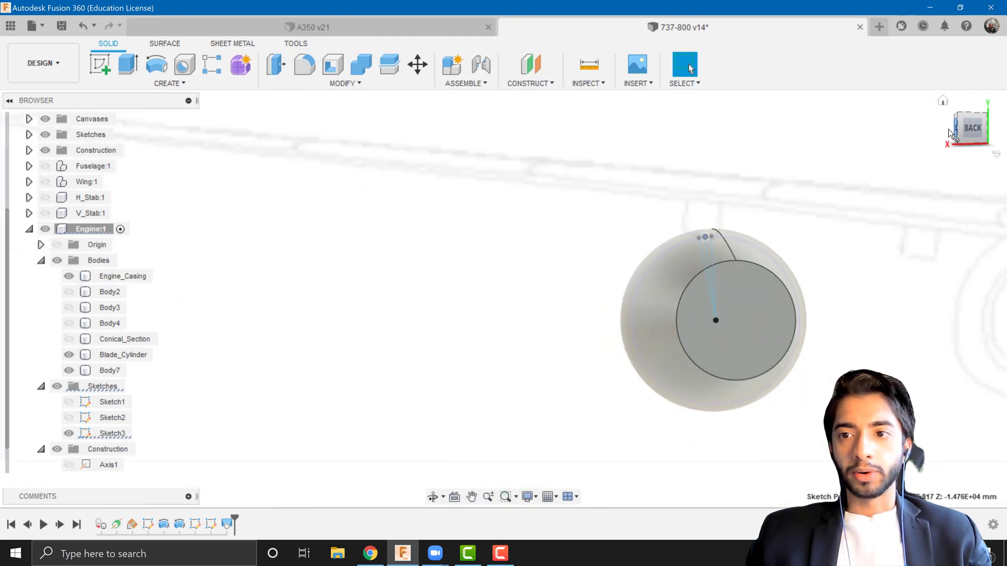
scroll(420, 311, up, 4)
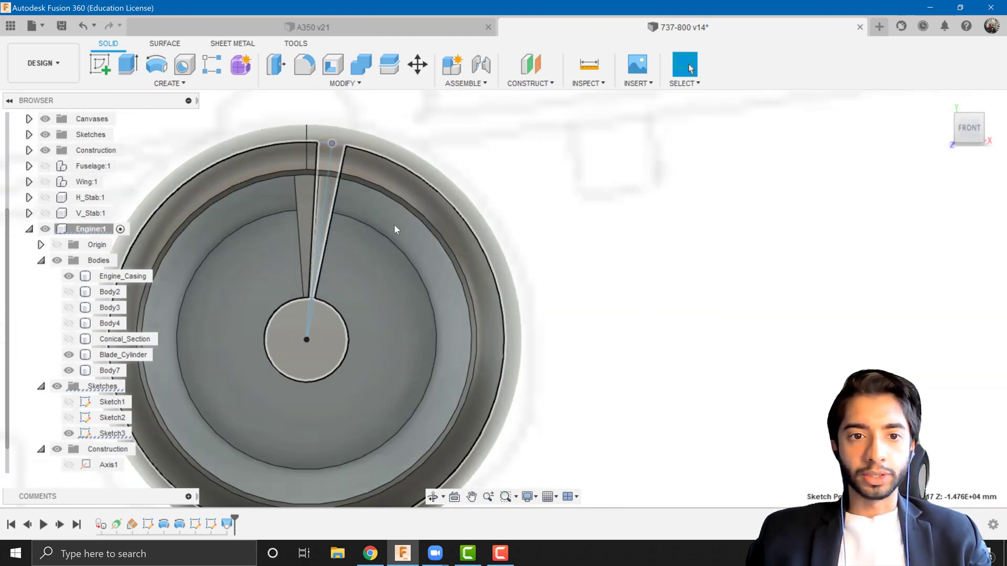
click(69, 433)
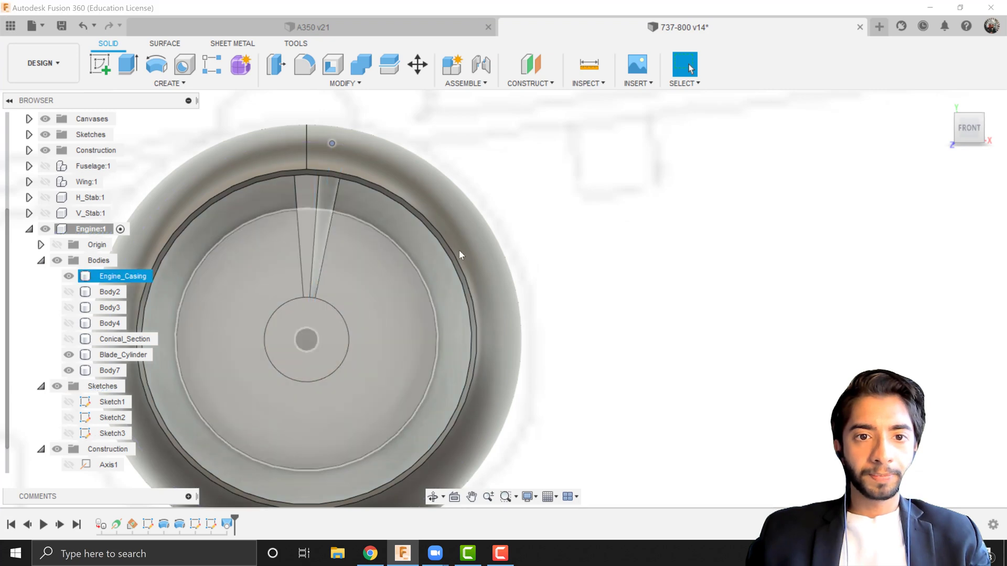
Edit the blade's loft to change Profile 2 from Direction to Connected, hiding Engine_Casing to check the curvature
right_click(227, 524)
click(249, 408)
scroll(367, 319, down, 5)
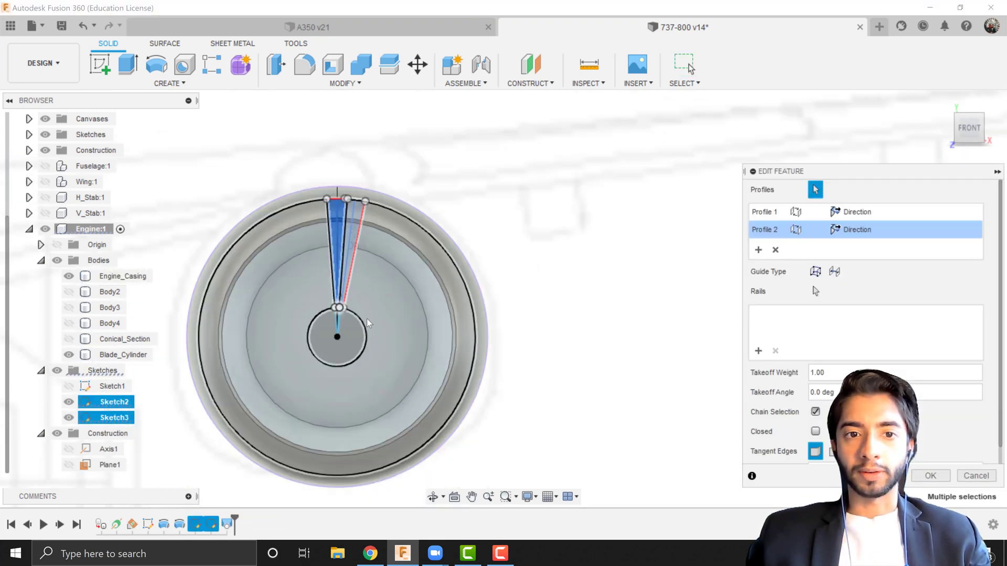
shift+middle_drag(367, 310, 343, 292)
scroll(344, 297, up, 3)
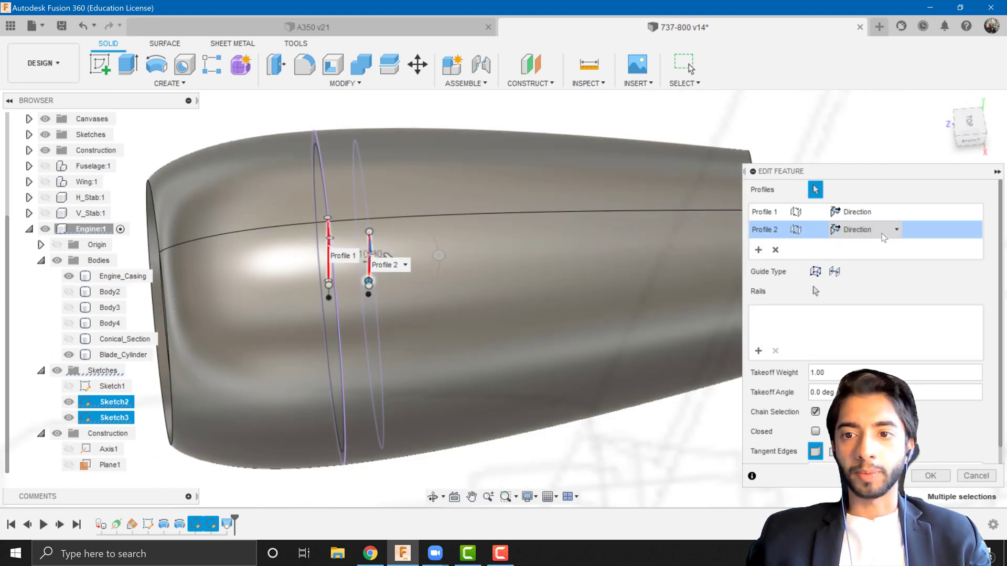
click(856, 229)
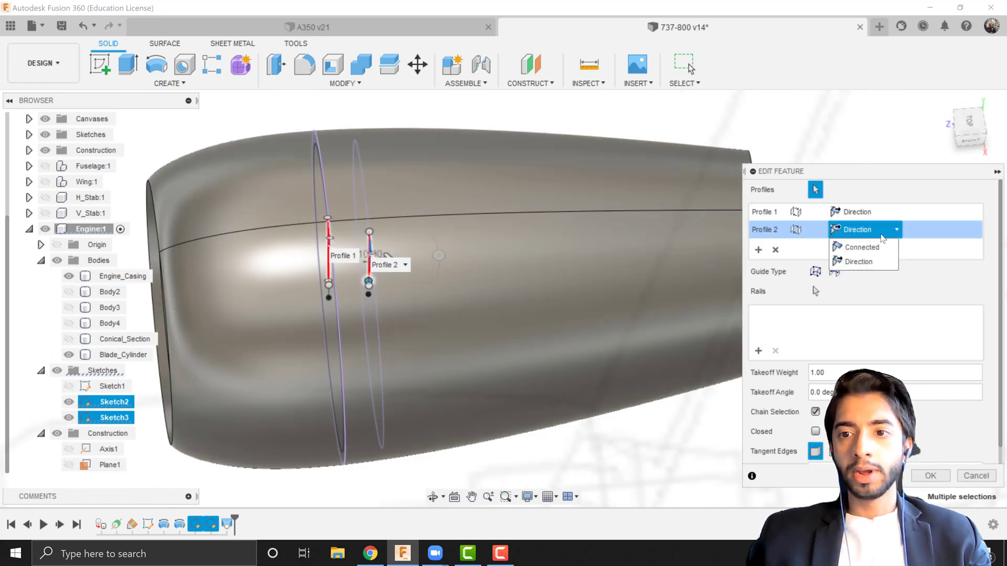
click(860, 246)
click(68, 276)
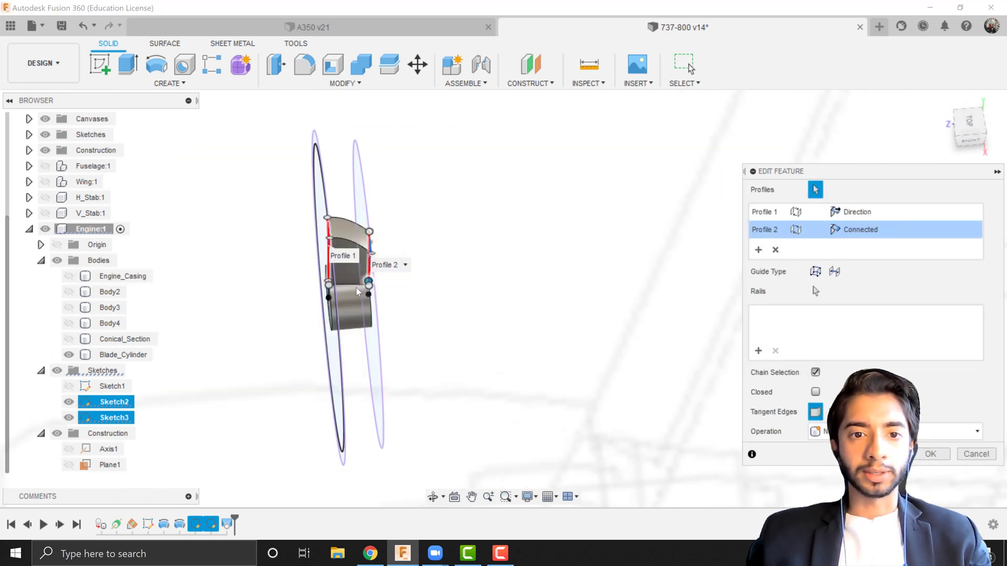
shift+middle_drag(362, 293, 371, 308)
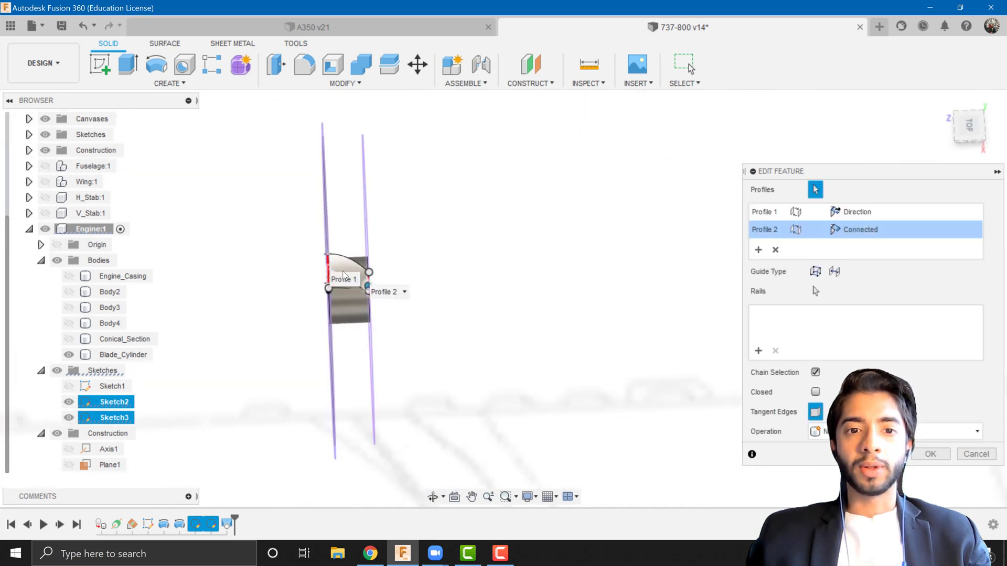
scroll(336, 277, up, 3)
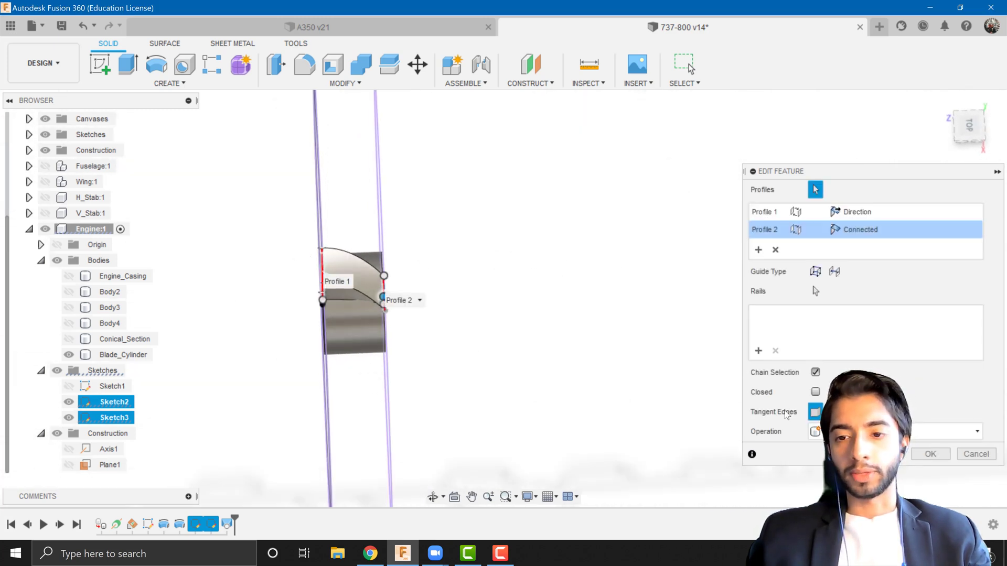
click(927, 455)
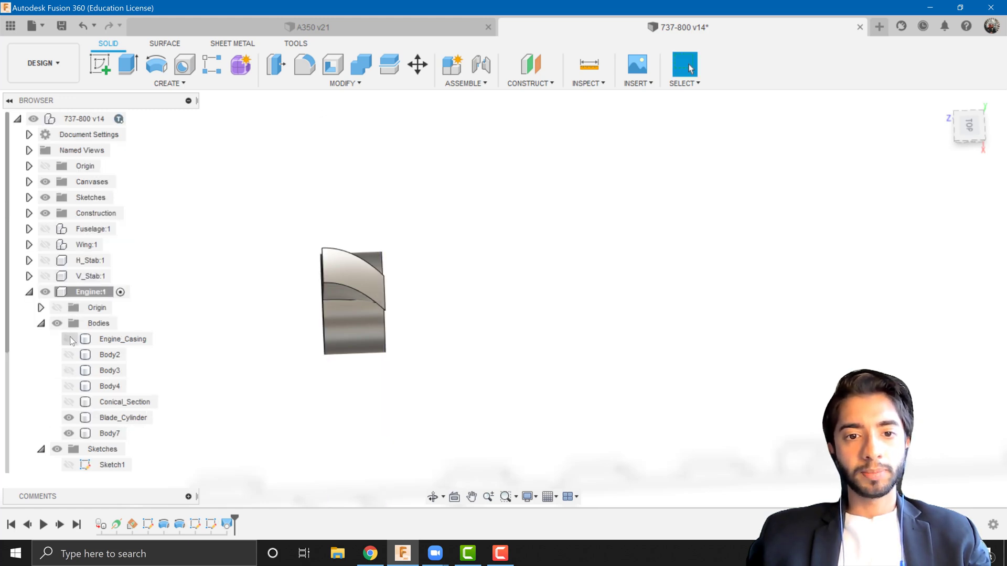
Show Engine_Casing again and examine the re-lofted blade inside the intake at an angle and from the front
click(69, 339)
scroll(454, 348, up, 2)
click(396, 372)
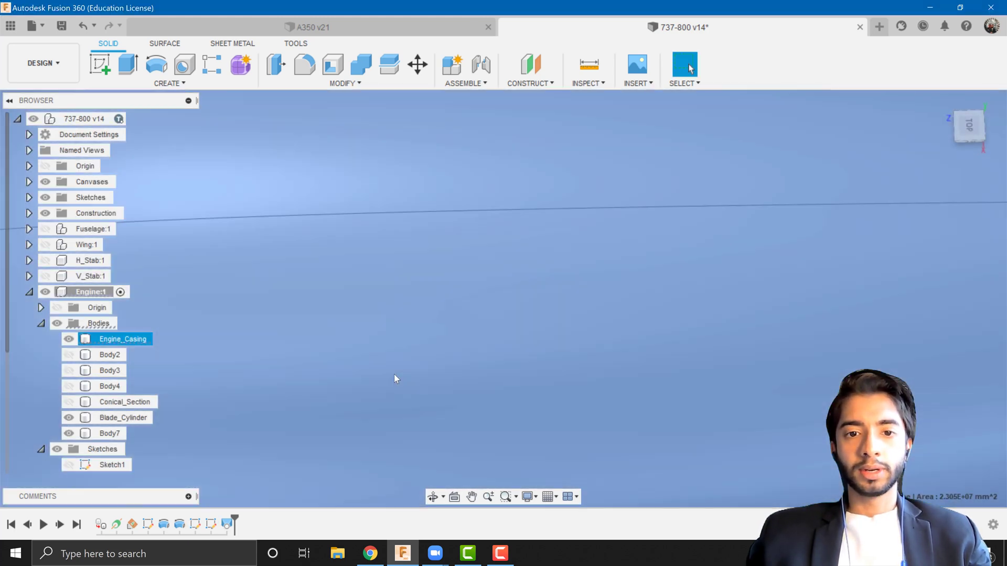
scroll(367, 384, down, 5)
shift+middle_drag(358, 387, 440, 315)
mouse_move(441, 314)
middle_down()
mouse_move(415, 366)
mouse_move(468, 317)
mouse_move(446, 300)
mouse_move(430, 313)
middle_up()
scroll(465, 315, down, 3)
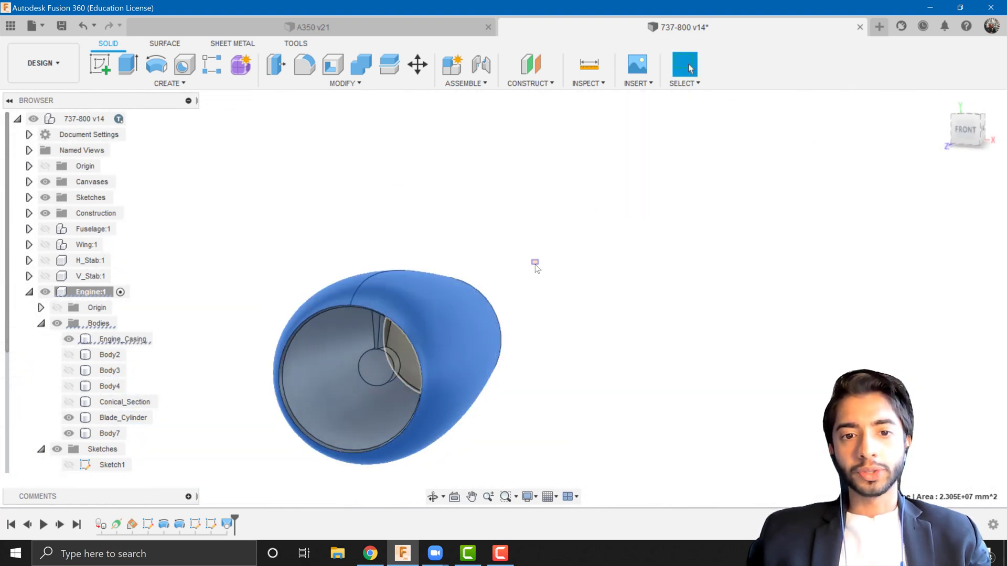
click(535, 266)
scroll(430, 379, up, 2)
scroll(436, 364, down, 2)
shift+middle_drag(435, 364, 446, 331)
mouse_move(447, 331)
middle_down()
mouse_move(456, 319)
mouse_move(444, 332)
middle_up()
scroll(445, 332, up, 2)
scroll(405, 349, down, 2)
scroll(423, 321, up, 3)
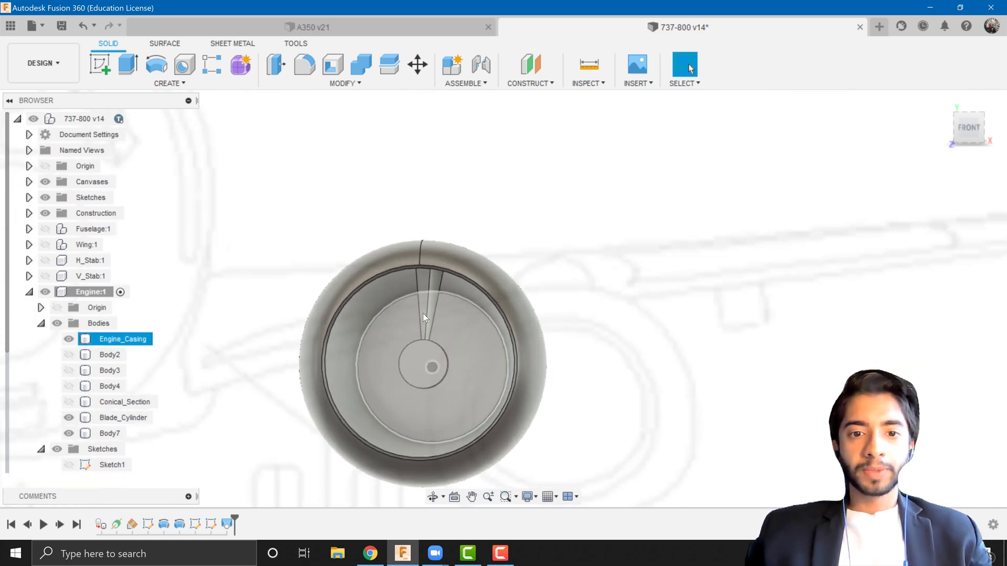
Rename Body7 as Blade and circular-pattern it around the blade cylinder's circular edge with full angular spacing and a quantity of 22
double_click(108, 434)
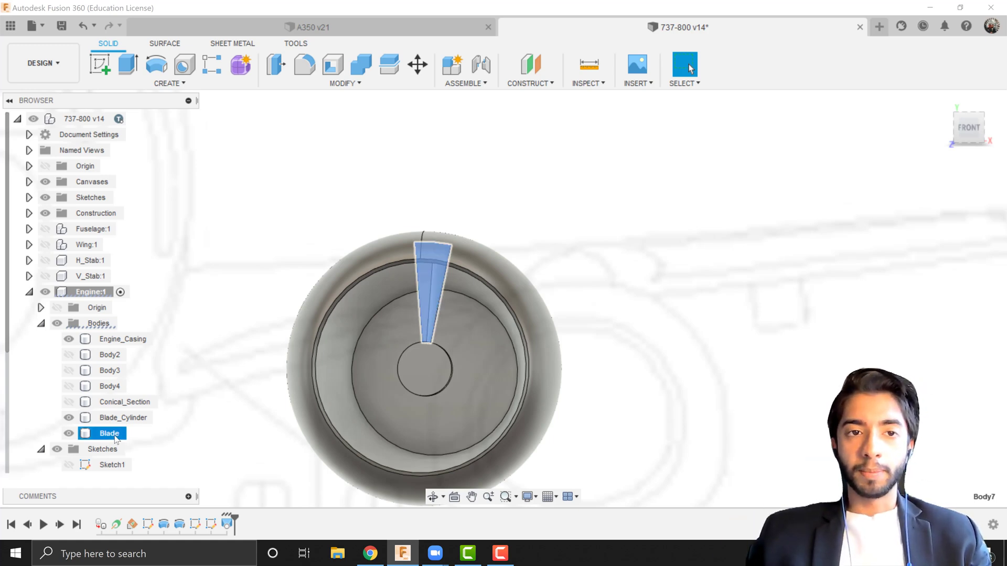
click(170, 84)
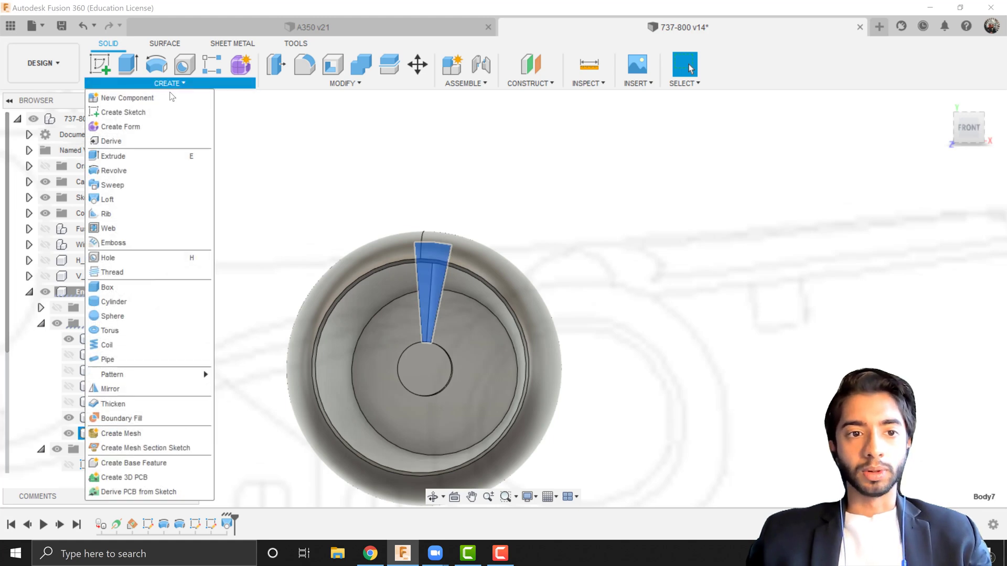
mouse_move(140, 375)
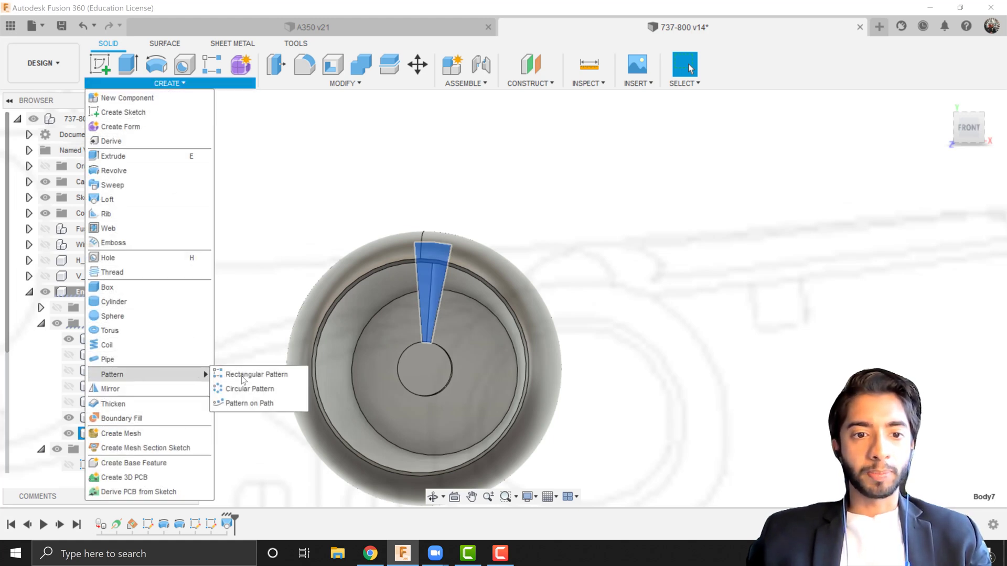
click(249, 388)
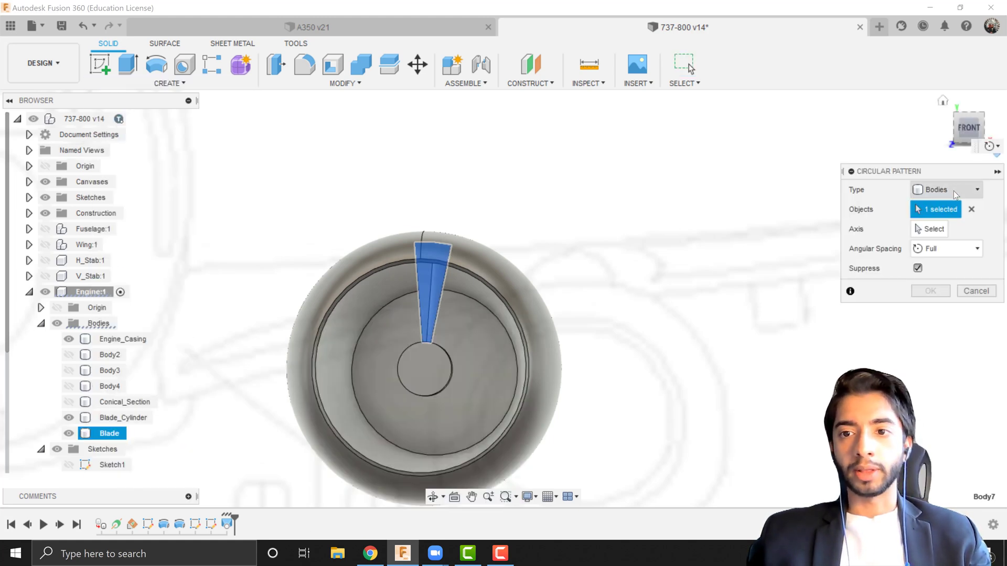
click(927, 234)
scroll(428, 304, down, 3)
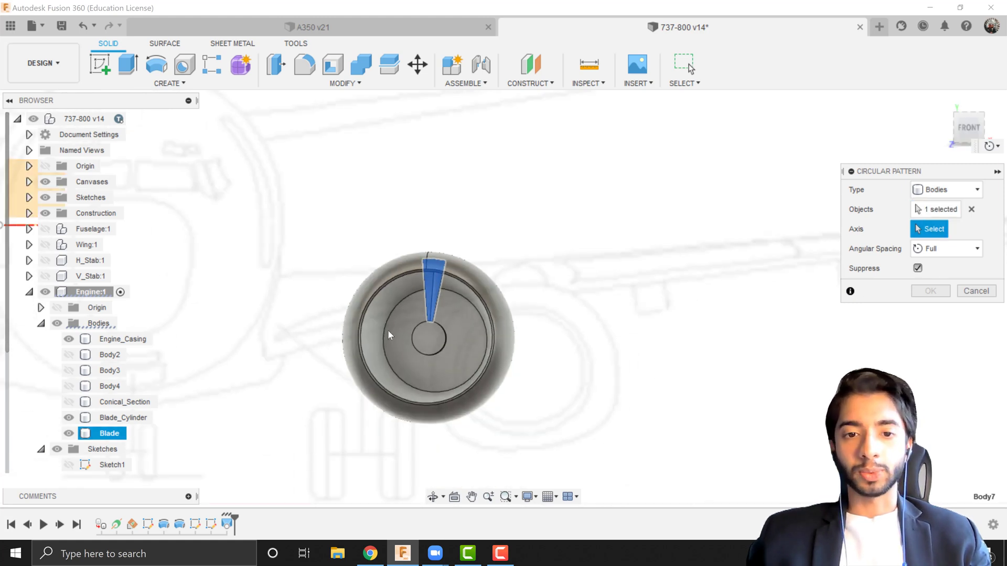
shift+middle_drag(389, 335, 381, 347)
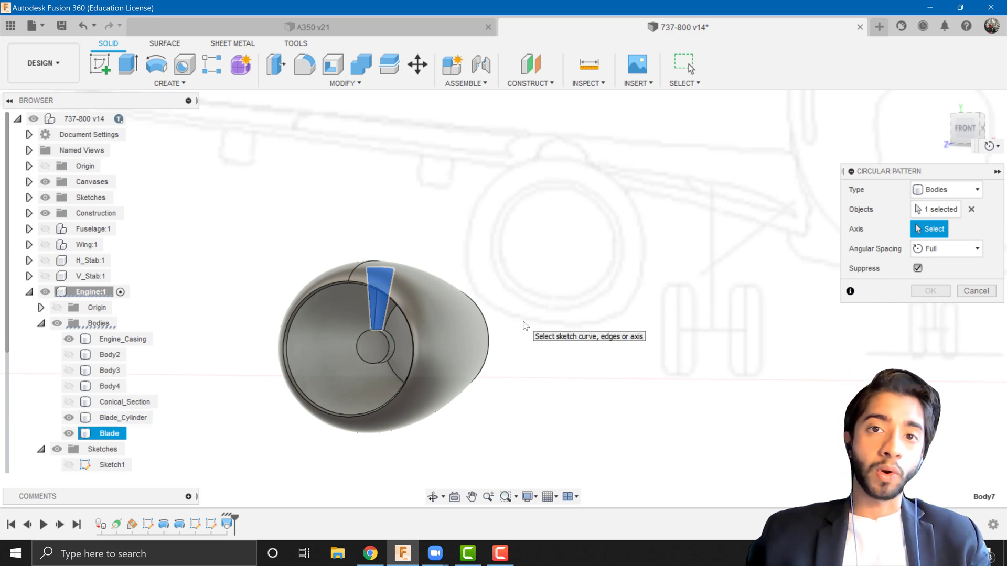
click(390, 345)
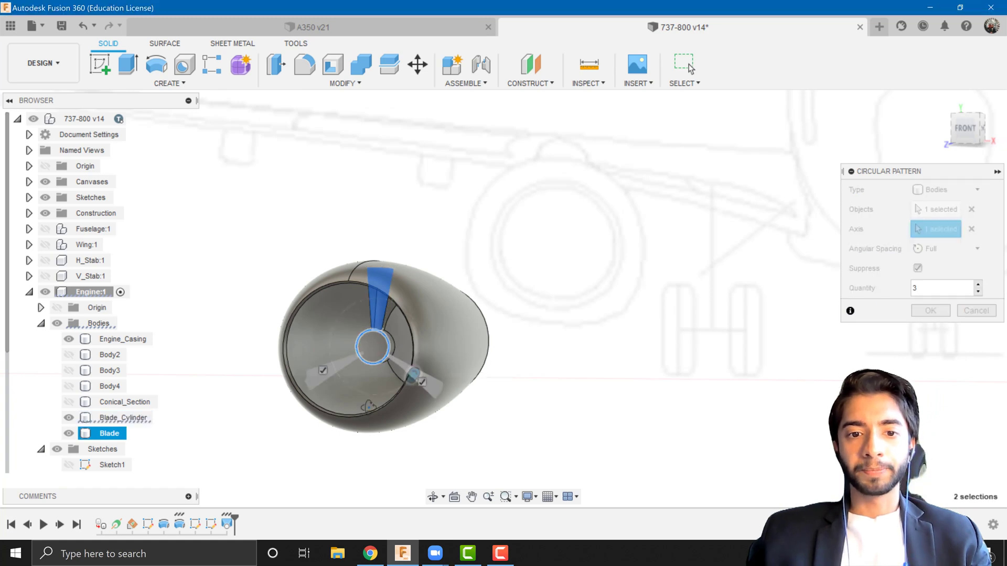
shift+middle_drag(391, 362, 353, 412)
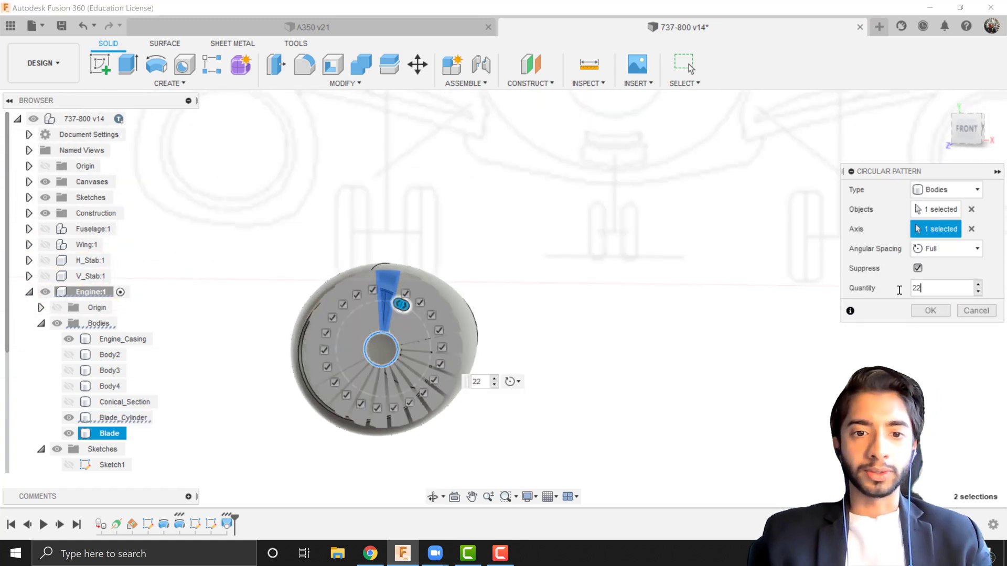
key(Return)
Examine the patterned fan inside the engine casing at an angle and clear the selection
scroll(440, 389, down, 3)
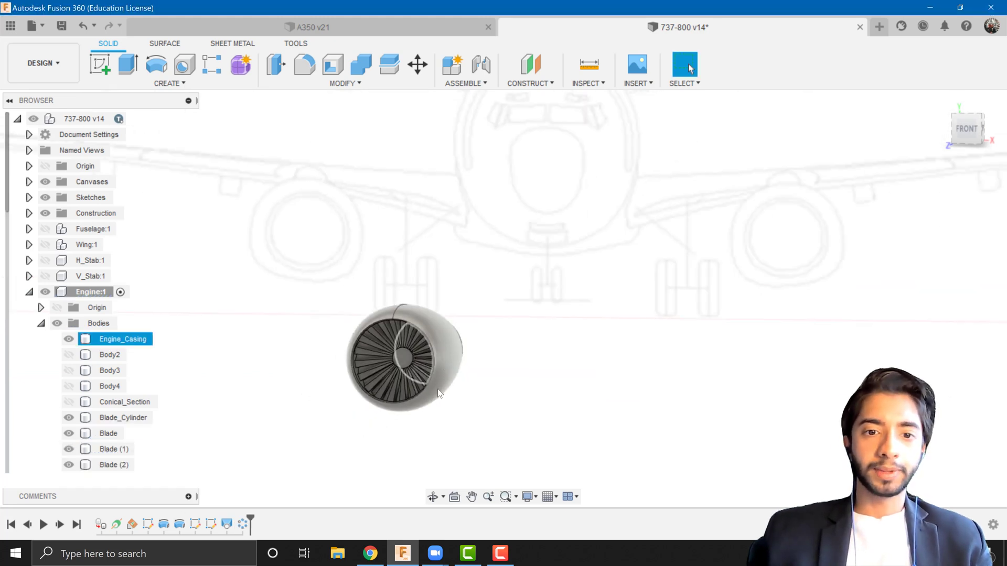
shift+middle_drag(443, 390, 408, 394)
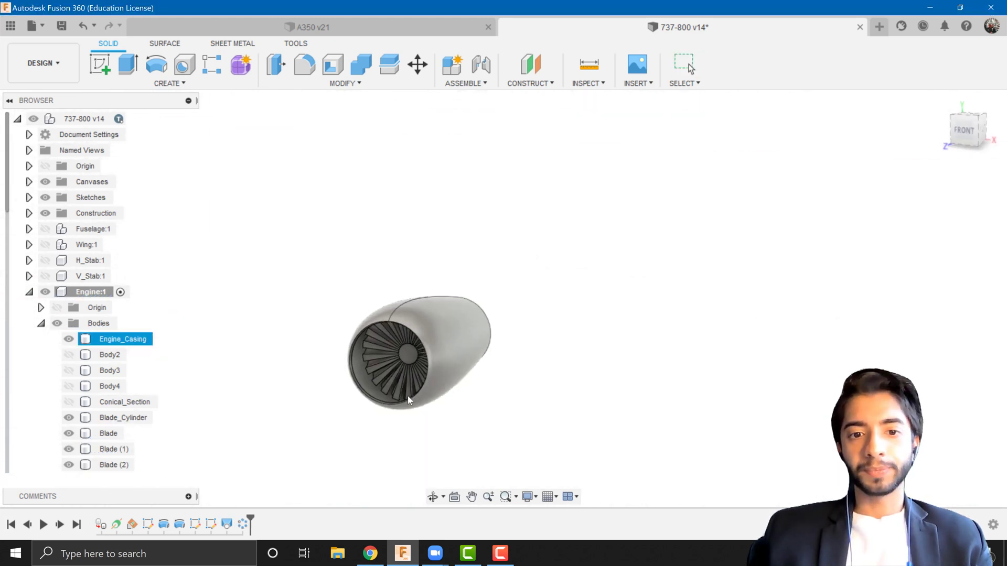
key(Escape)
scroll(406, 393, down, 2)
scroll(406, 393, down, 2)
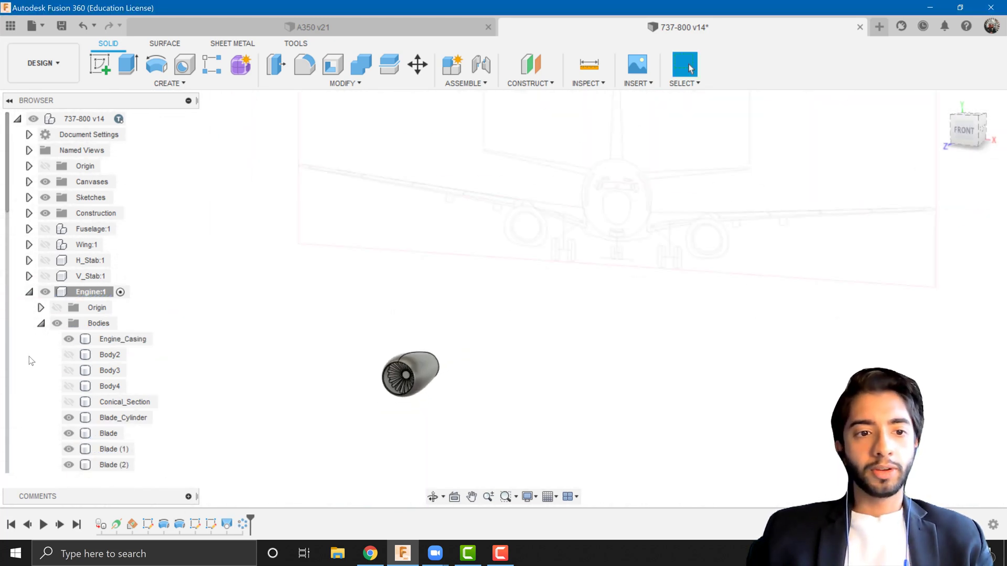
Show the Fuselage, Wing, H_Stab and V_Stab components and activate the top-level 737-800 assembly
click(45, 228)
click(45, 244)
click(46, 260)
click(45, 276)
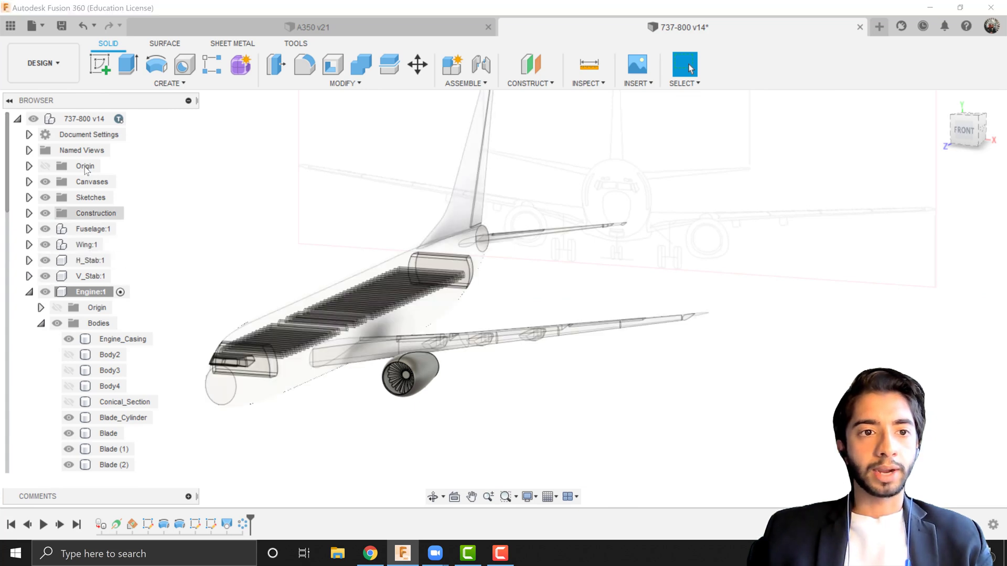
click(133, 118)
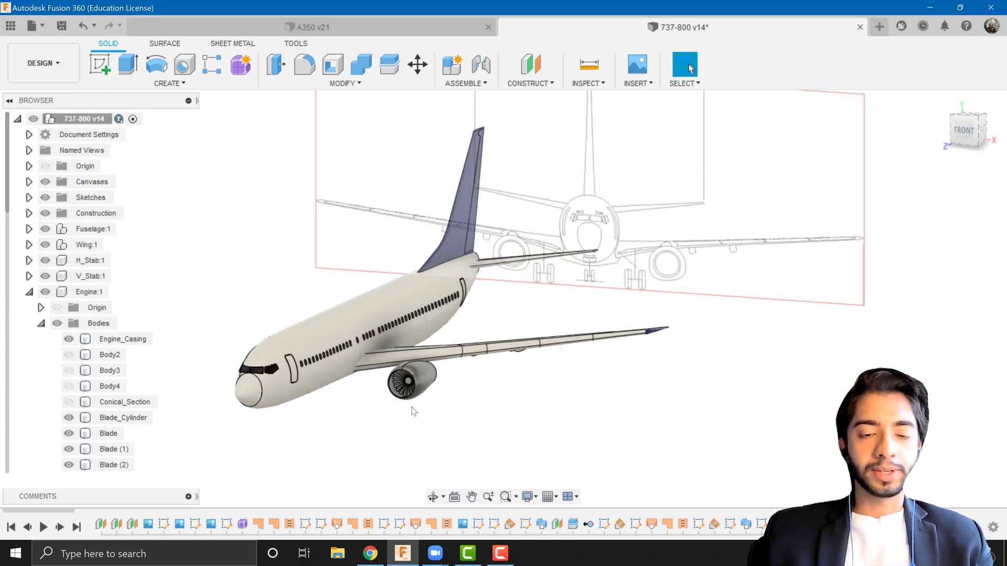
Inspect the fan inside the engine below the wing and show Body2, Body3, Body4 and Conical_Section
scroll(413, 408, up, 3)
shift+middle_drag(394, 401, 446, 415)
scroll(418, 390, up, 4)
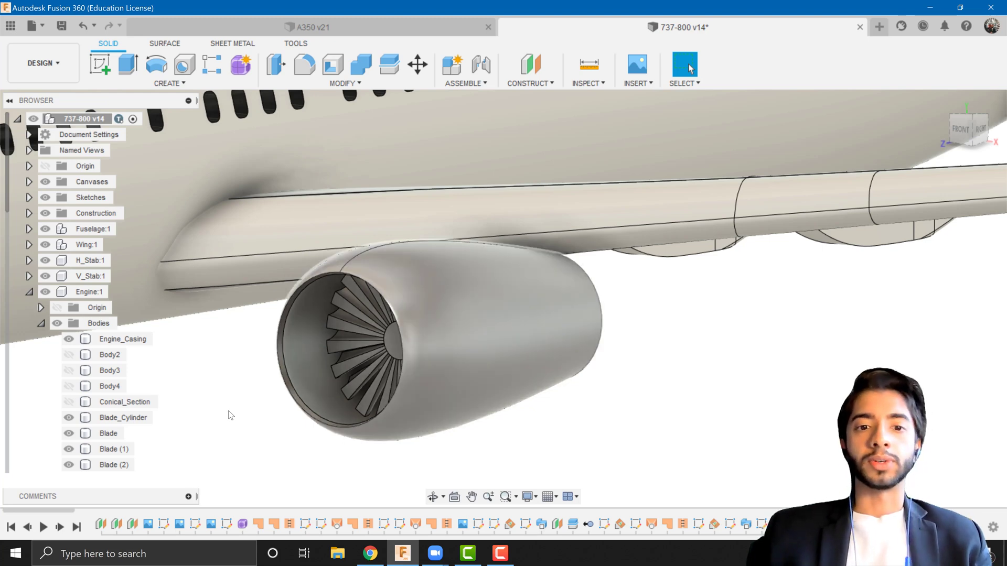
scroll(399, 381, down, 3)
shift+middle_drag(400, 382, 346, 401)
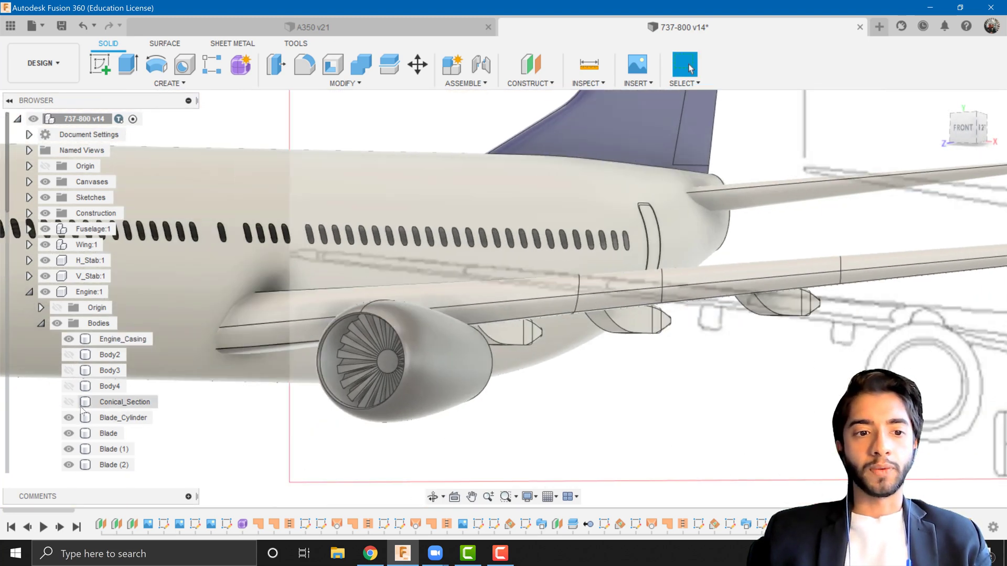
click(69, 402)
click(70, 356)
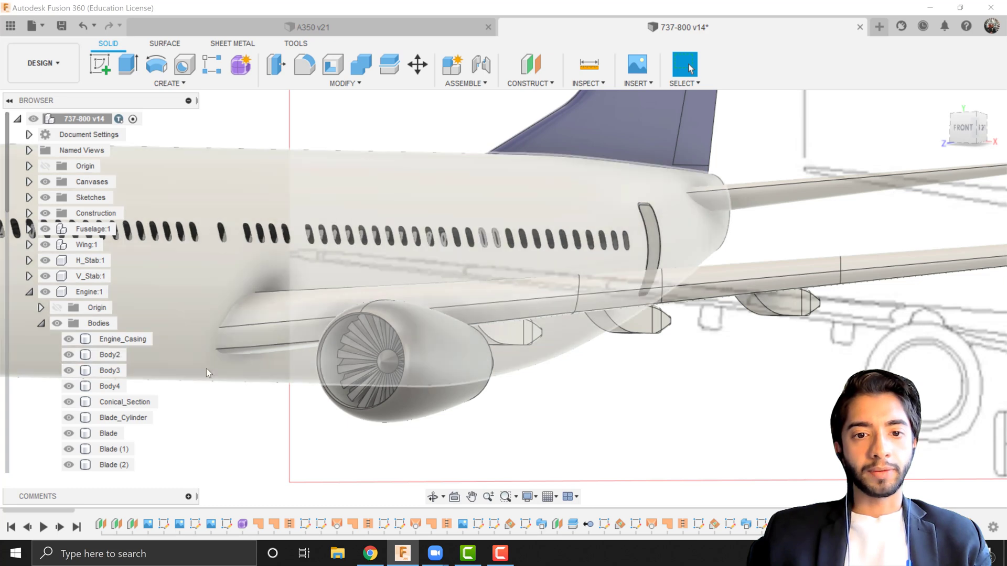
Examine the complete engine beneath the wing from the side of the aircraft and clear the selection
scroll(256, 358, down, 3)
shift+middle_drag(301, 396, 436, 381)
scroll(213, 406, down, 4)
scroll(355, 374, up, 8)
scroll(417, 370, up, 4)
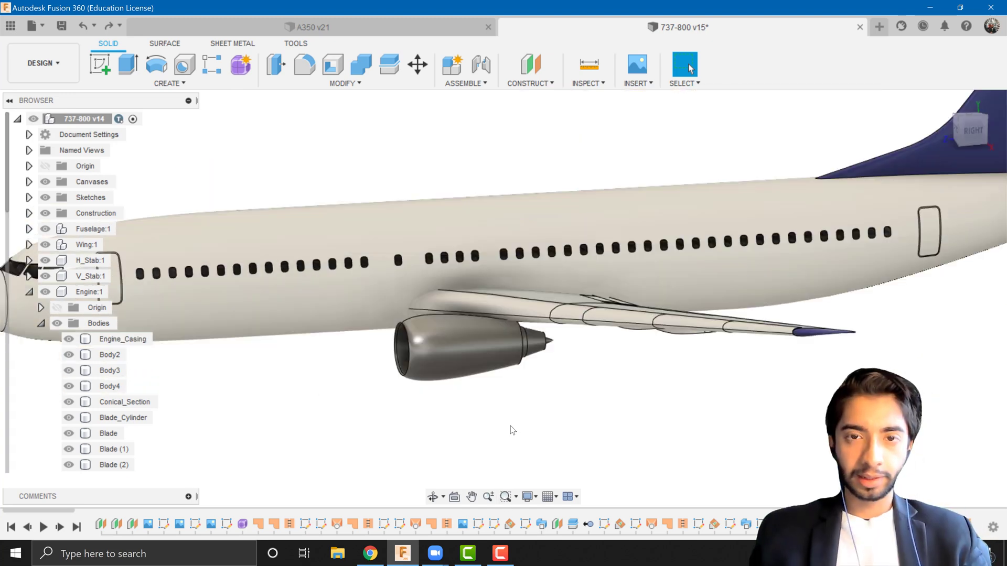
scroll(483, 325, up, 5)
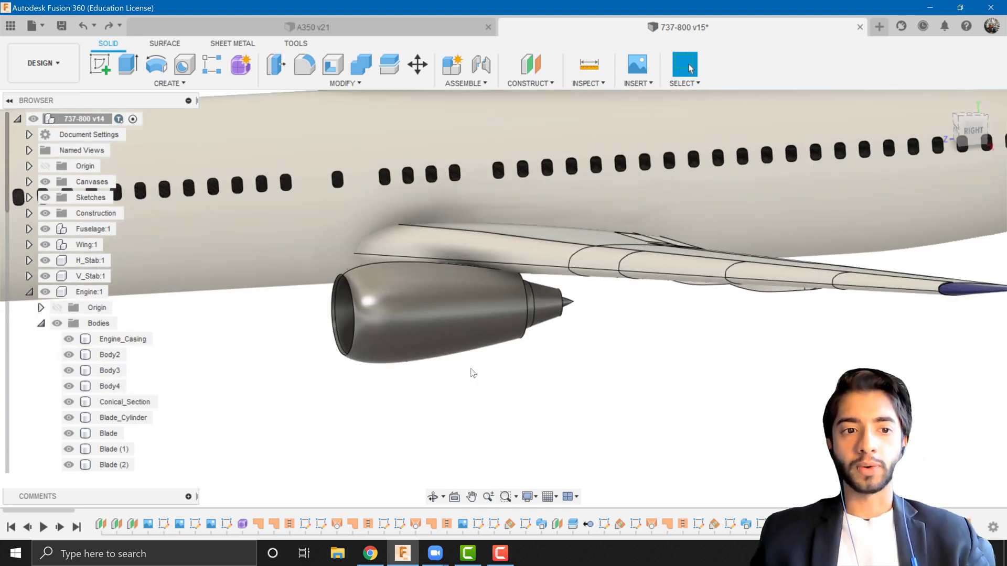
click(477, 309)
scroll(477, 310, down, 3)
key(Escape)
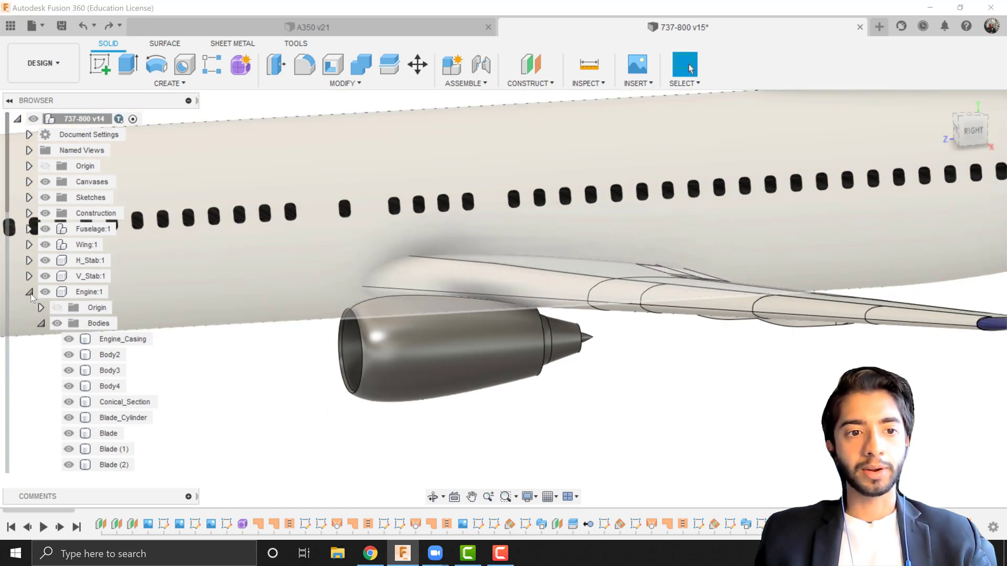
Collapse the Engine component and hide Fuselage, Wing, H_Stab and V_Stab to isolate the engine
click(30, 293)
click(46, 276)
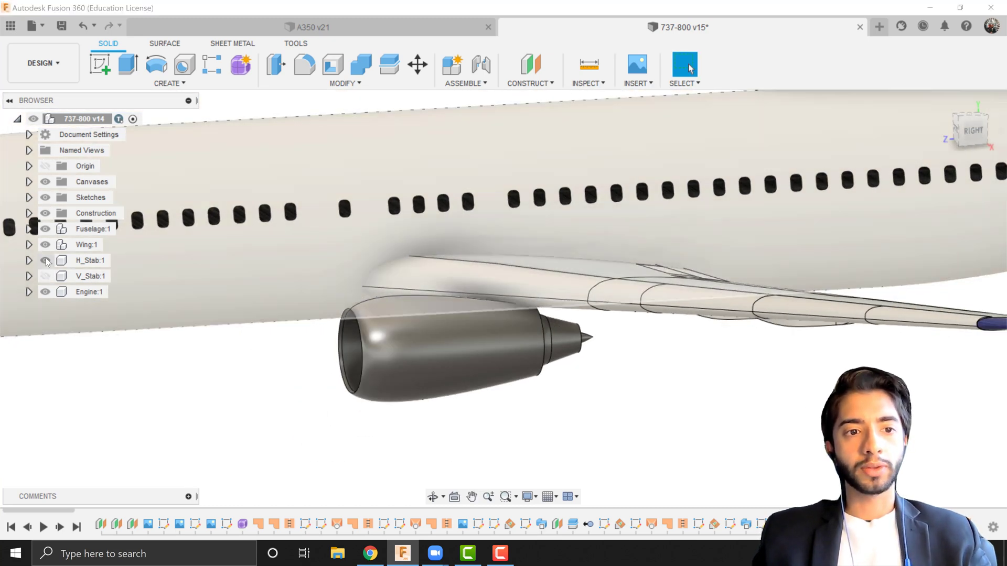
click(46, 260)
click(46, 245)
click(45, 229)
scroll(288, 268, down, 4)
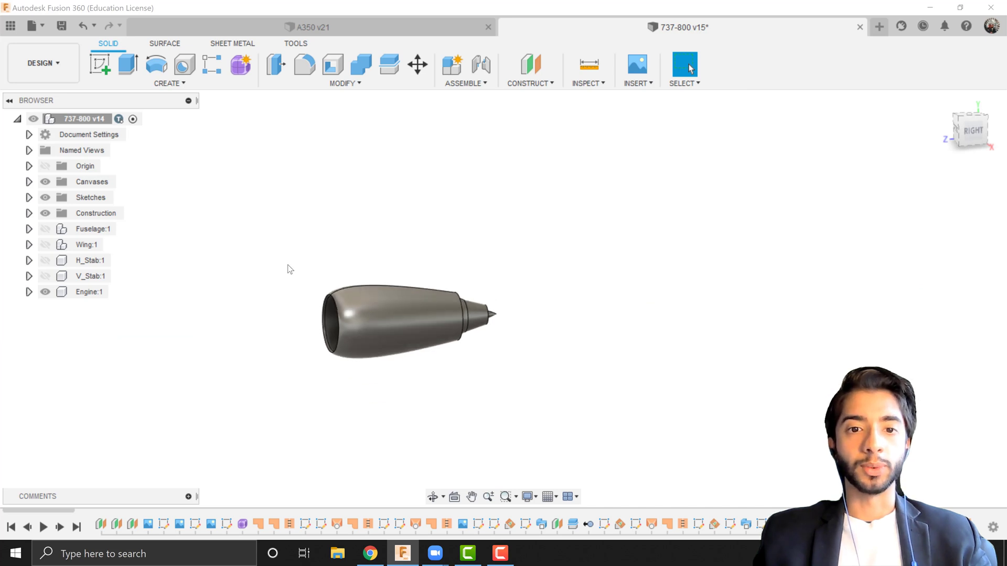
Compare the engine's side profile and pylon area with the aircraft canvas in the right view
click(967, 136)
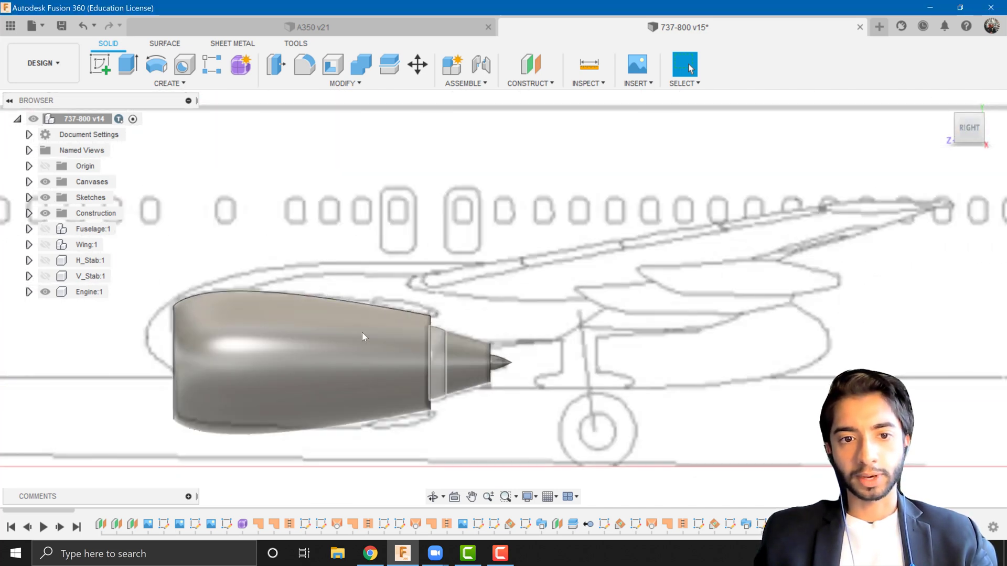
scroll(553, 306, down, 3)
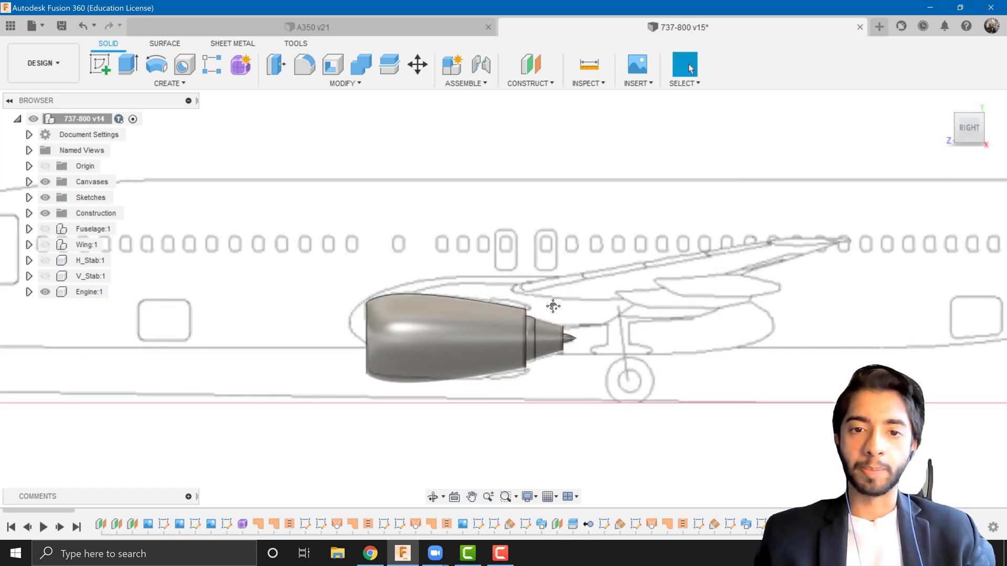
scroll(477, 352, down, 3)
shift+middle_drag(477, 351, 437, 322)
scroll(428, 338, down, 2)
scroll(438, 322, up, 6)
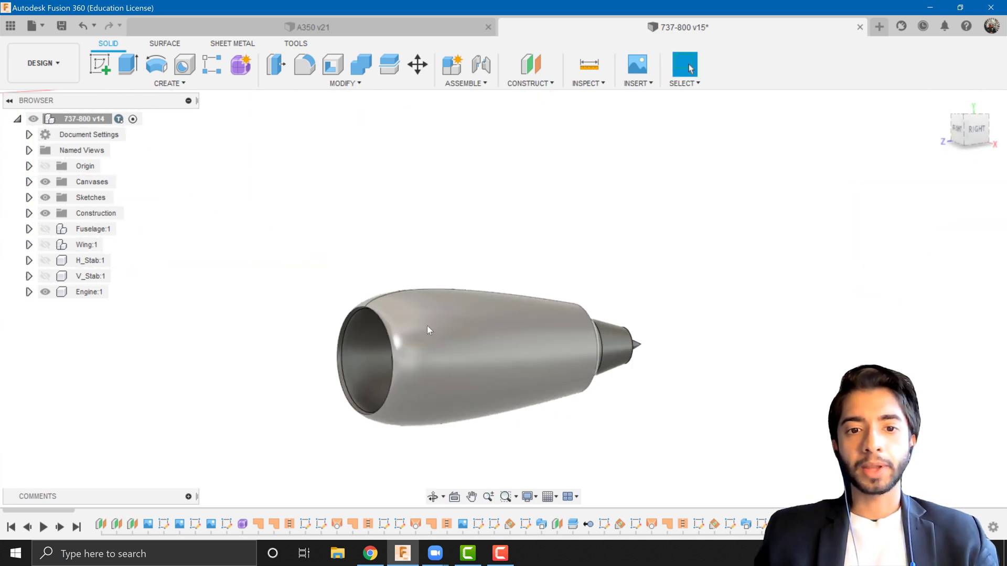
scroll(423, 329, down, 3)
click(978, 130)
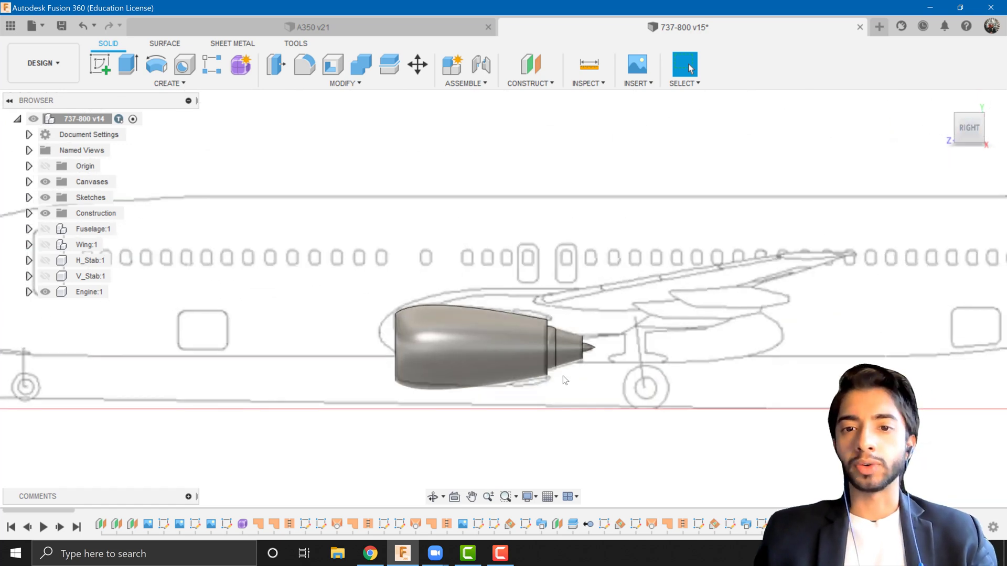
scroll(536, 335, up, 3)
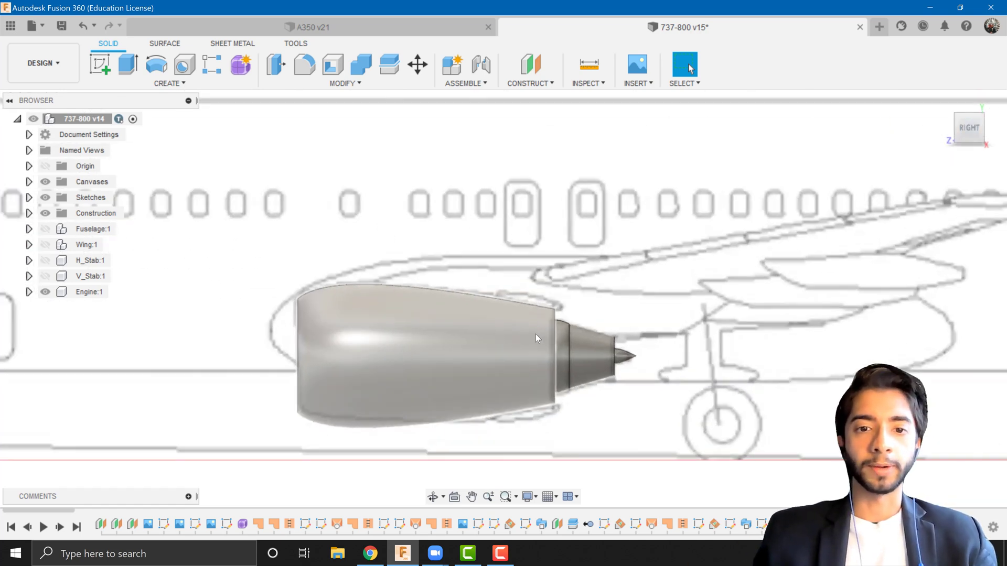
scroll(535, 334, down, 2)
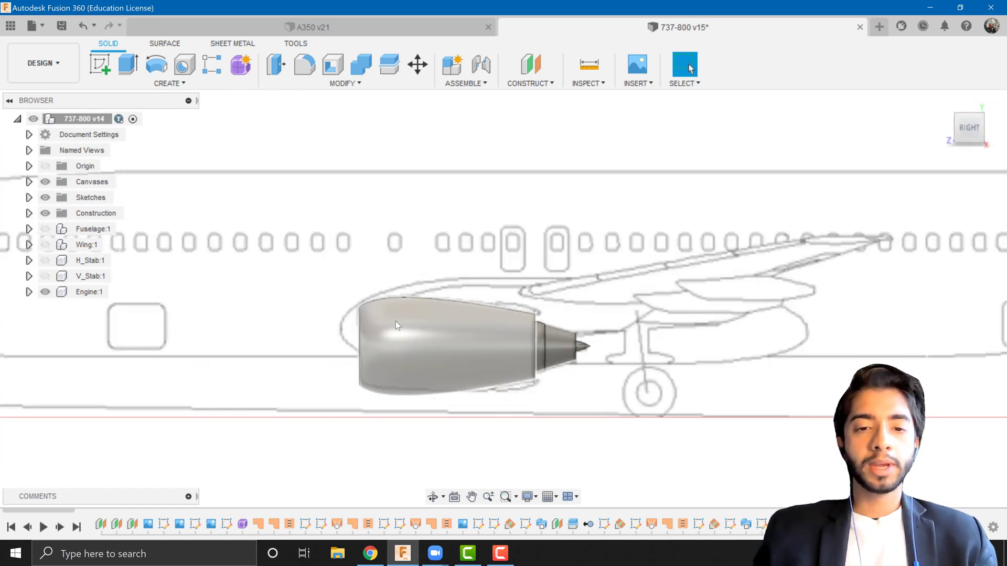
Activate the Engine component and construct an axis through the curved lip face at the front of the intake
click(115, 292)
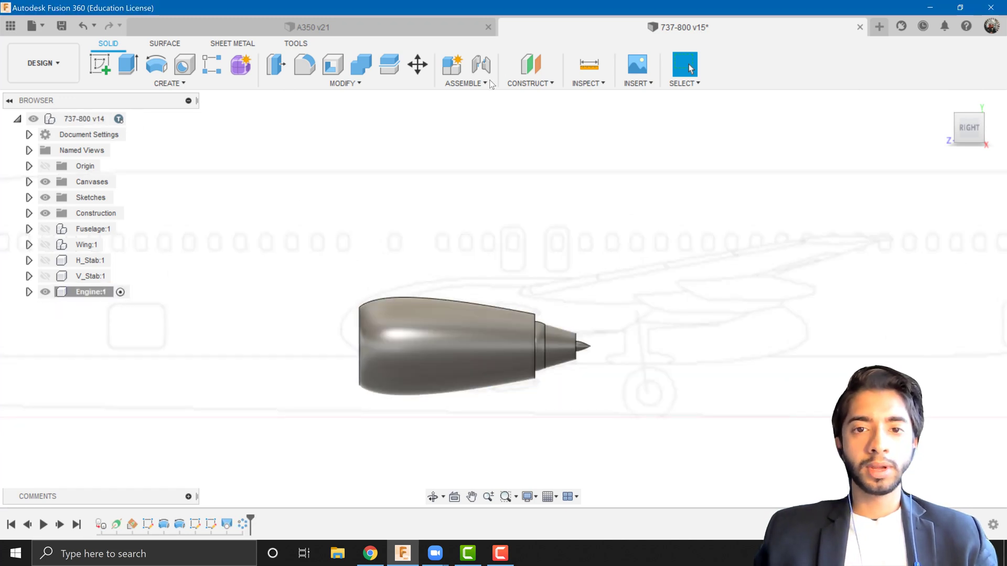
click(527, 84)
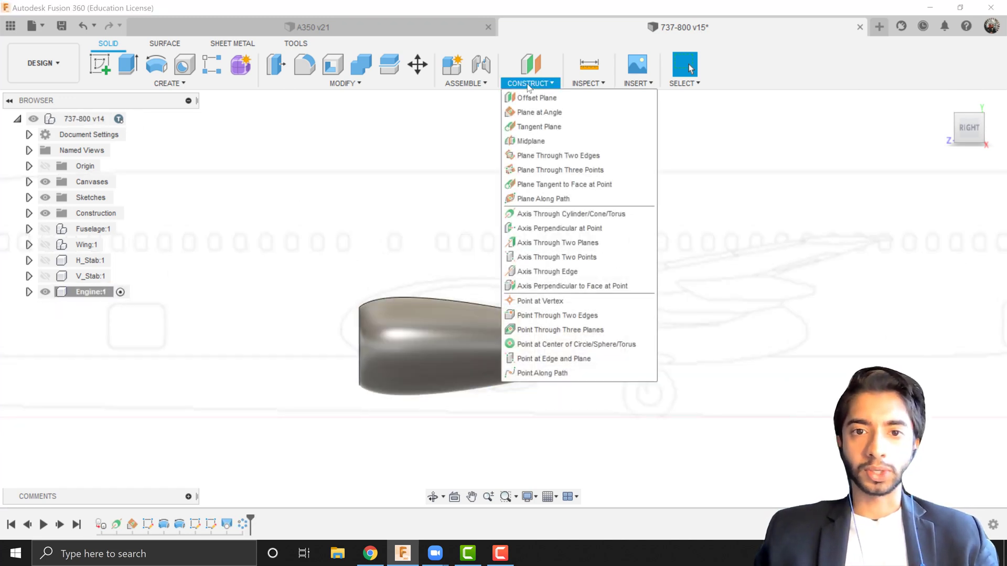
click(547, 209)
shift+middle_drag(429, 328, 315, 339)
scroll(341, 341, up, 5)
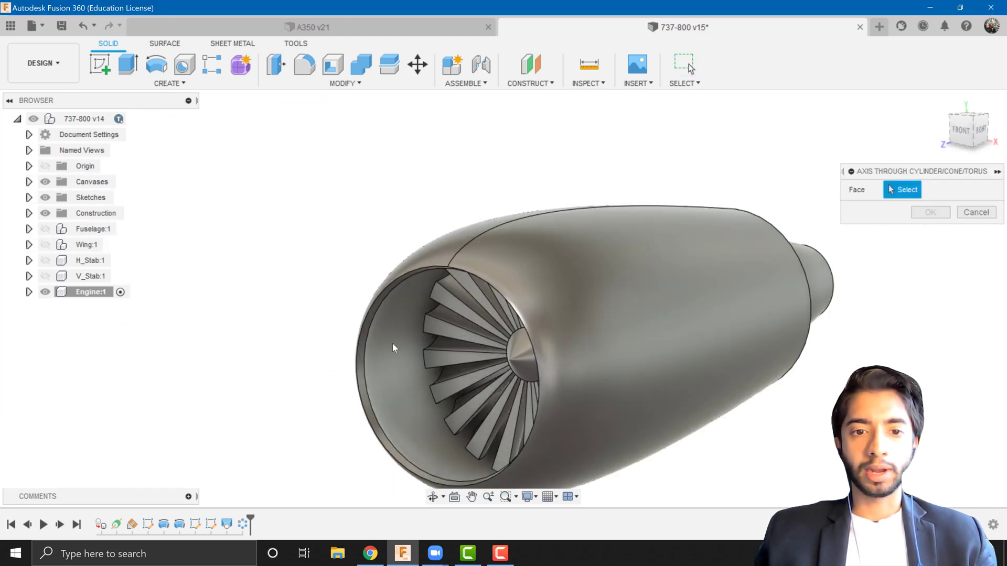
click(364, 346)
scroll(445, 289, down, 3)
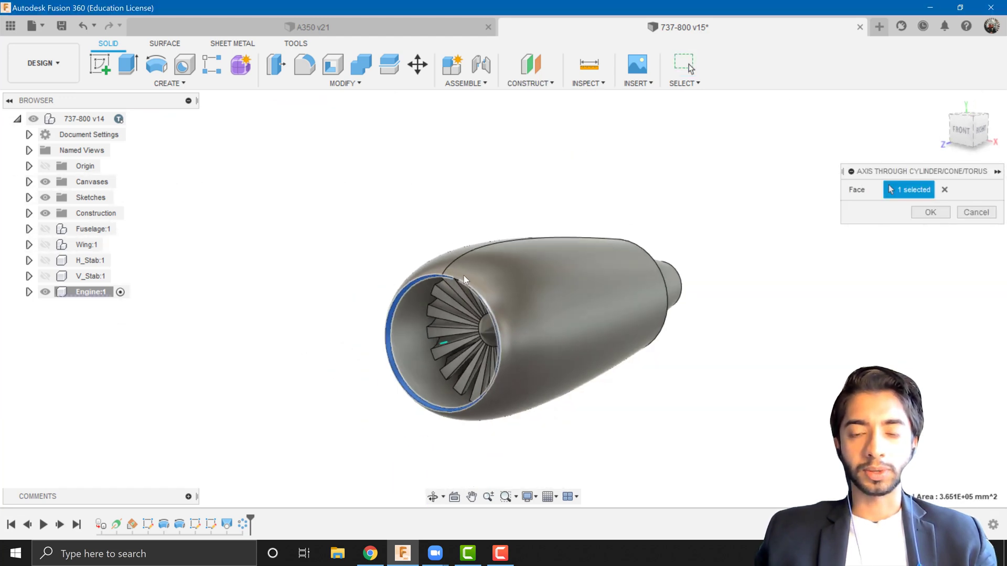
click(930, 212)
scroll(435, 216, up, 2)
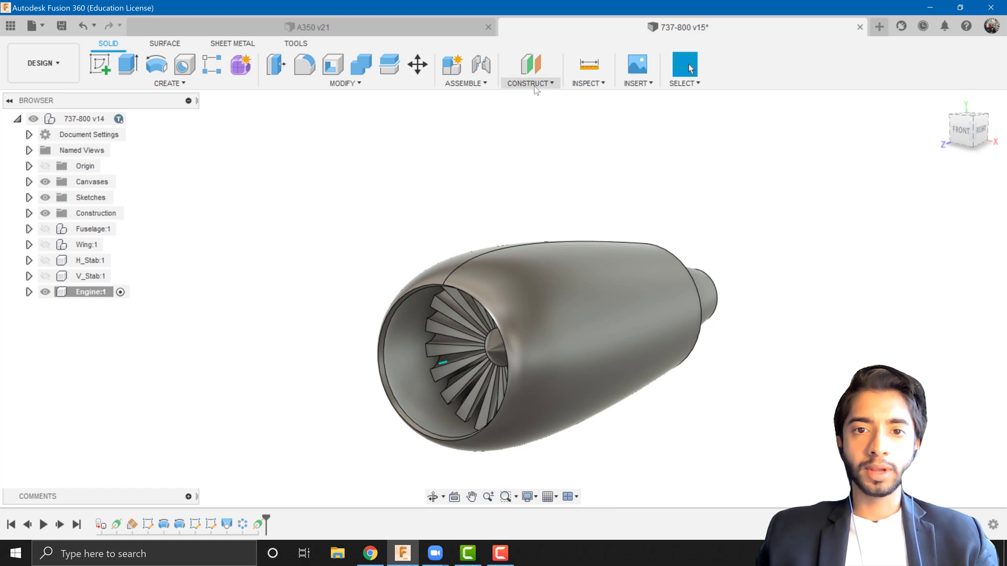
Construct a plane at an angle of 0 deg through the intake axis, checking it from the top view
click(535, 87)
click(543, 112)
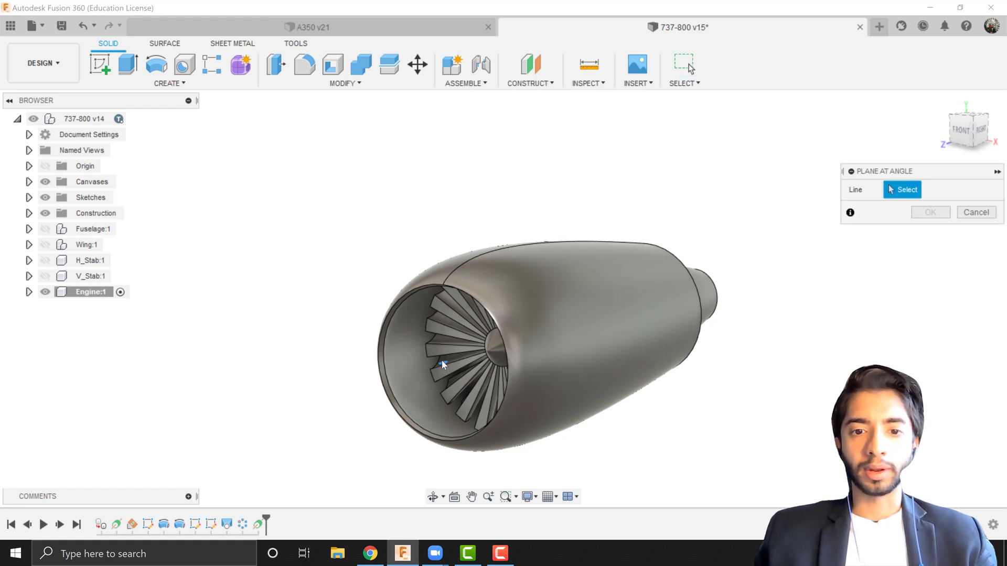
click(442, 361)
scroll(551, 251, down, 2)
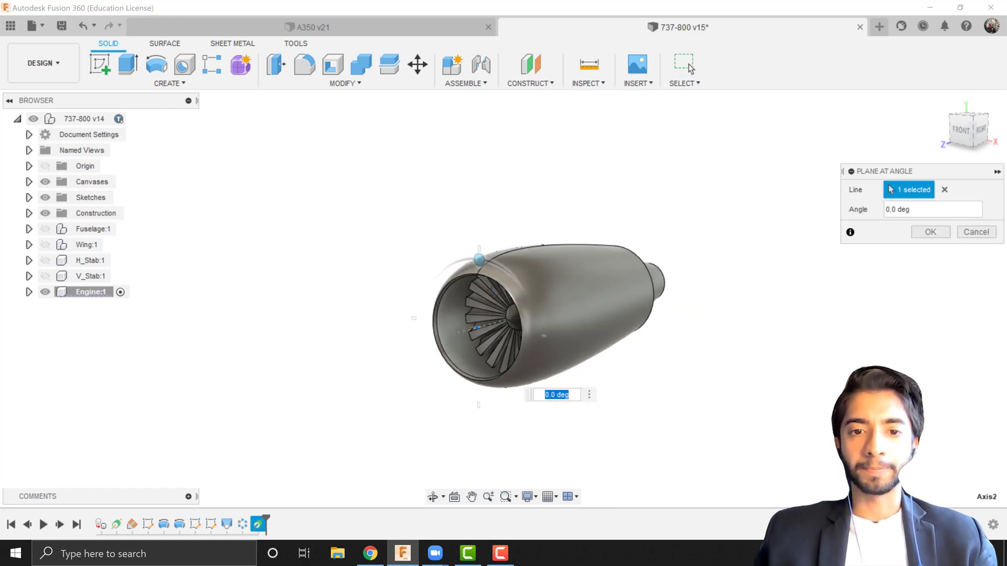
click(968, 116)
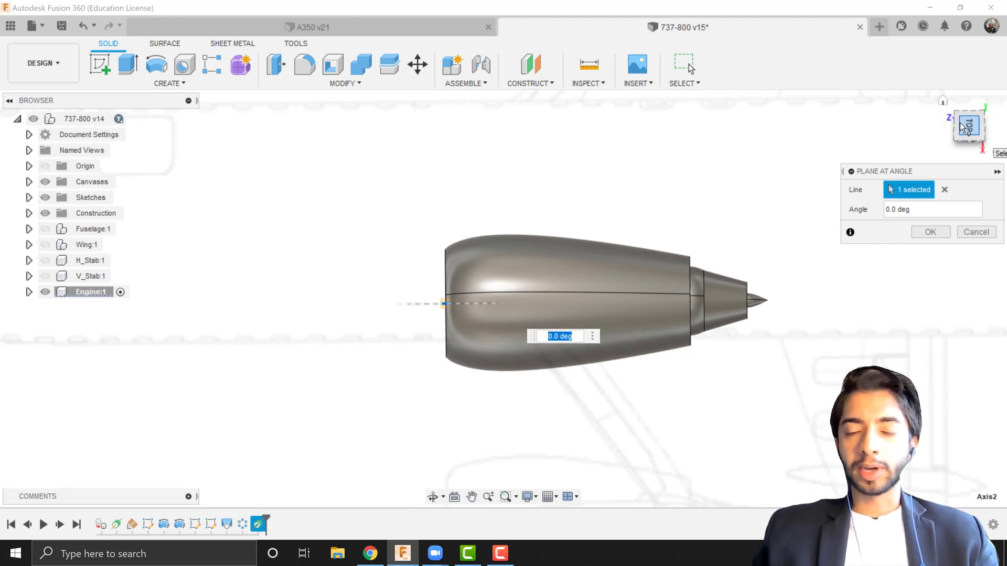
scroll(419, 317, up, 4)
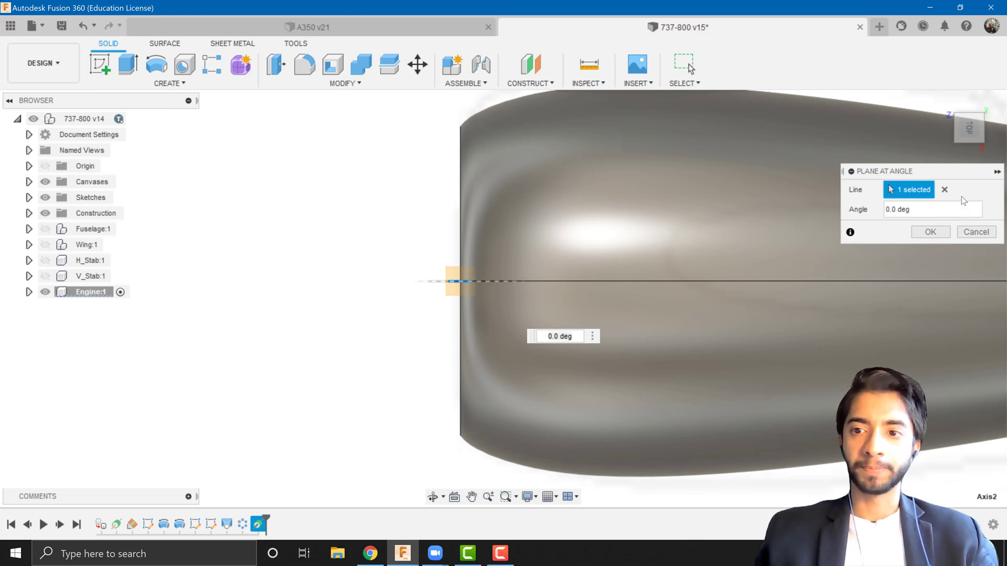
click(929, 233)
scroll(662, 246, down, 3)
middle_drag(663, 245, 387, 263)
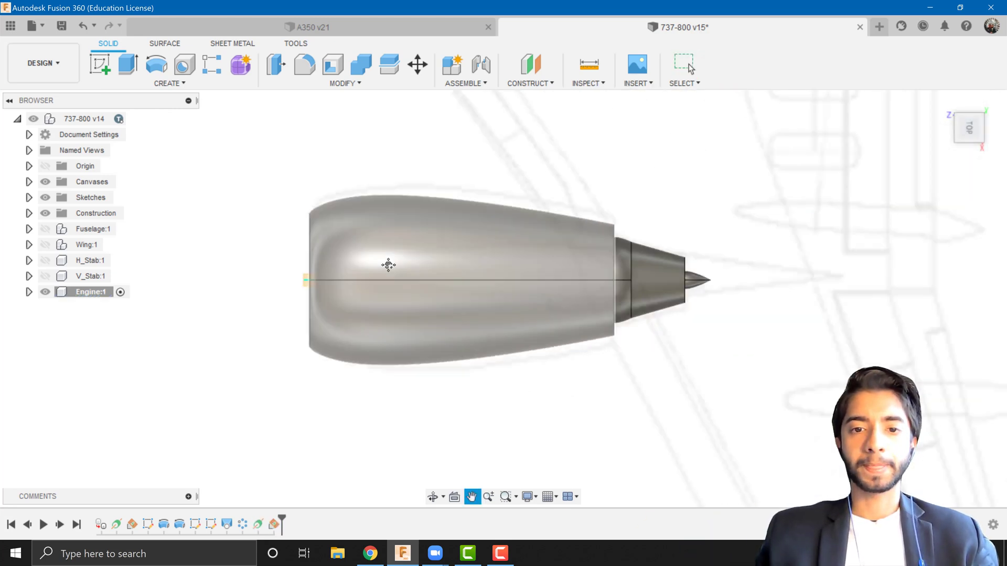
scroll(419, 262, up, 2)
Create a sketch on the angled plane and draw a straight line from the intake's centre along the engine to just before the casing's rear edge
click(100, 64)
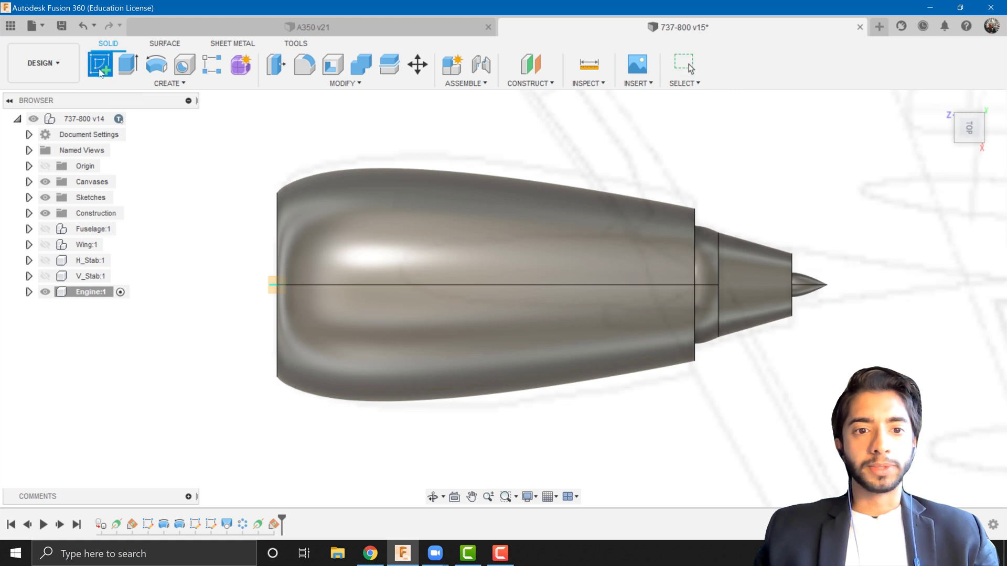
scroll(240, 263, up, 2)
click(326, 313)
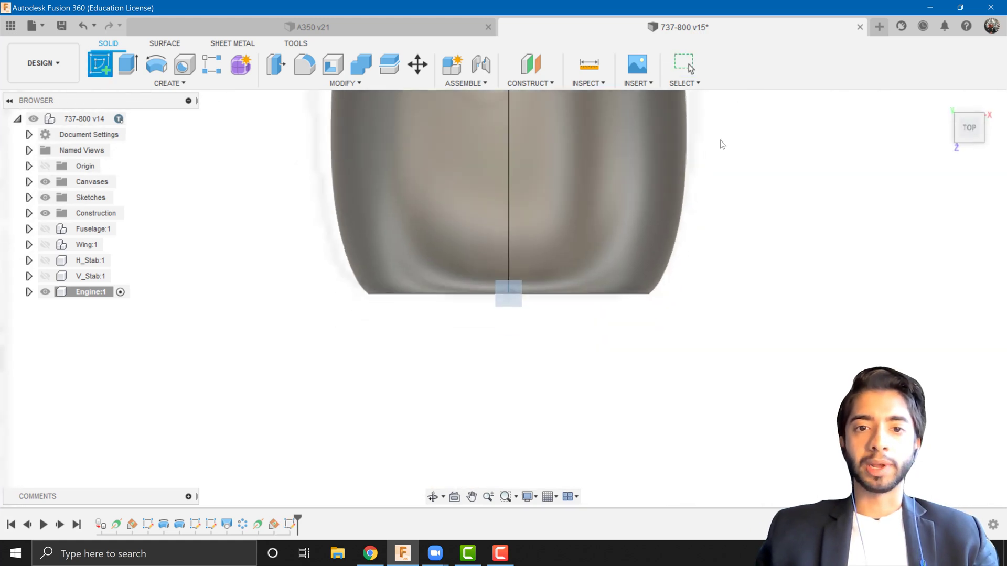
click(997, 121)
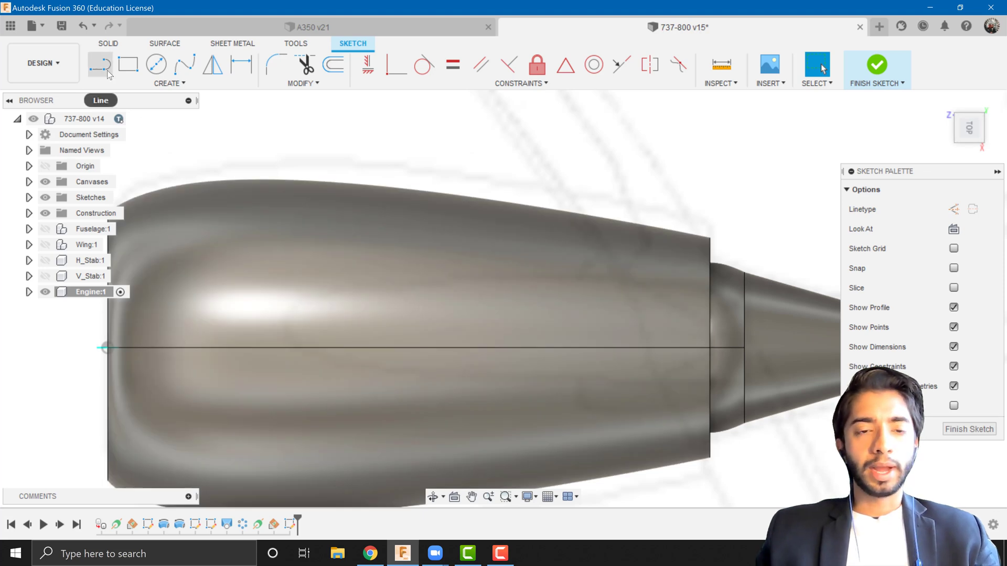
click(99, 65)
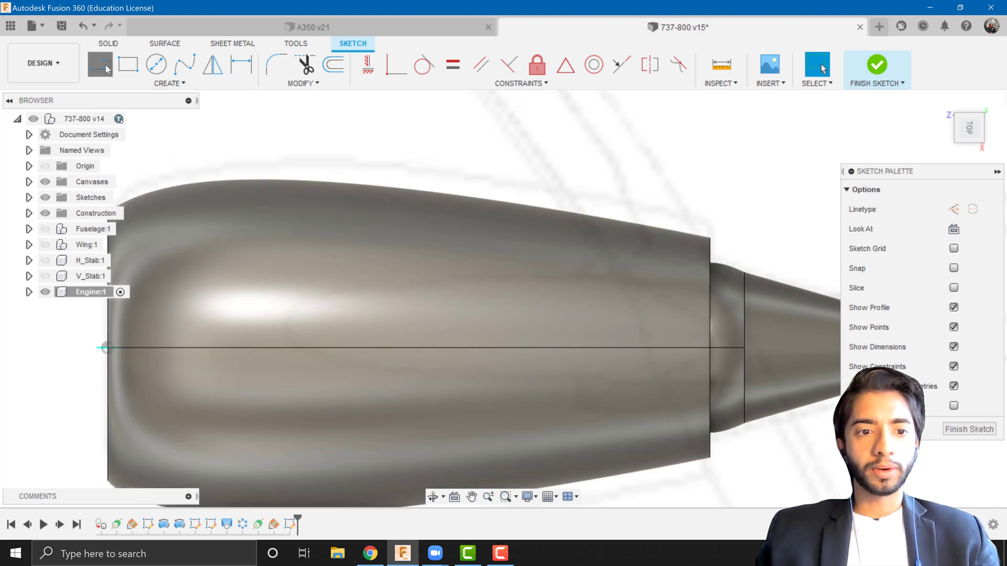
click(106, 348)
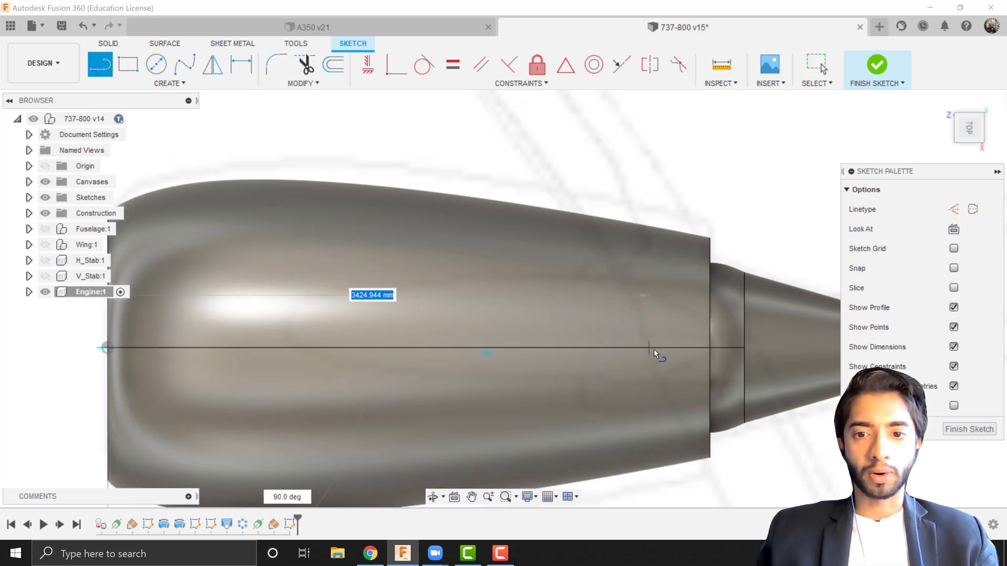
double_click(672, 348)
key(Escape)
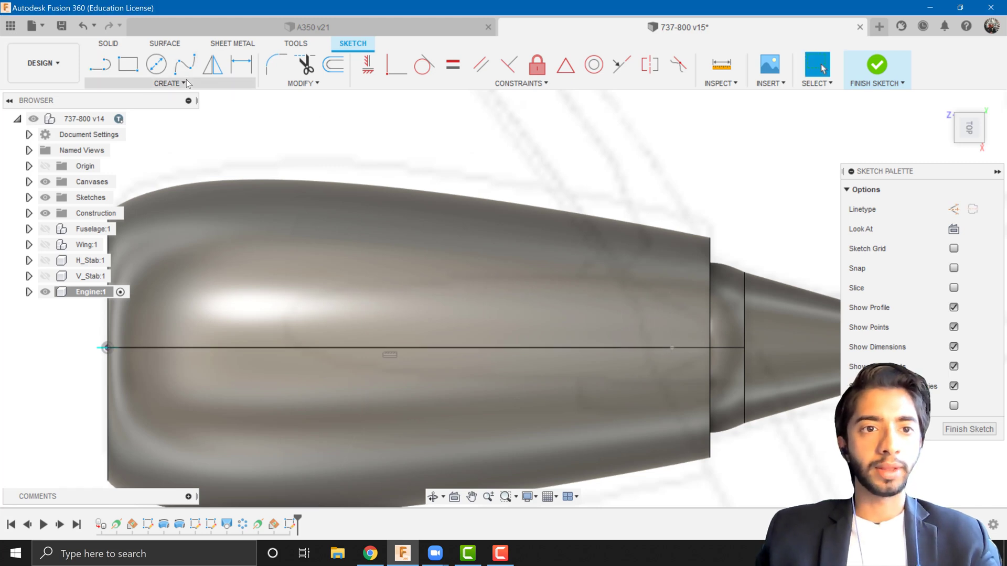
Draw a control point spline from the centre line behind the intake, bulging slightly to one side and returning to the line near the casing's rear
click(186, 81)
mouse_move(152, 196)
click(258, 212)
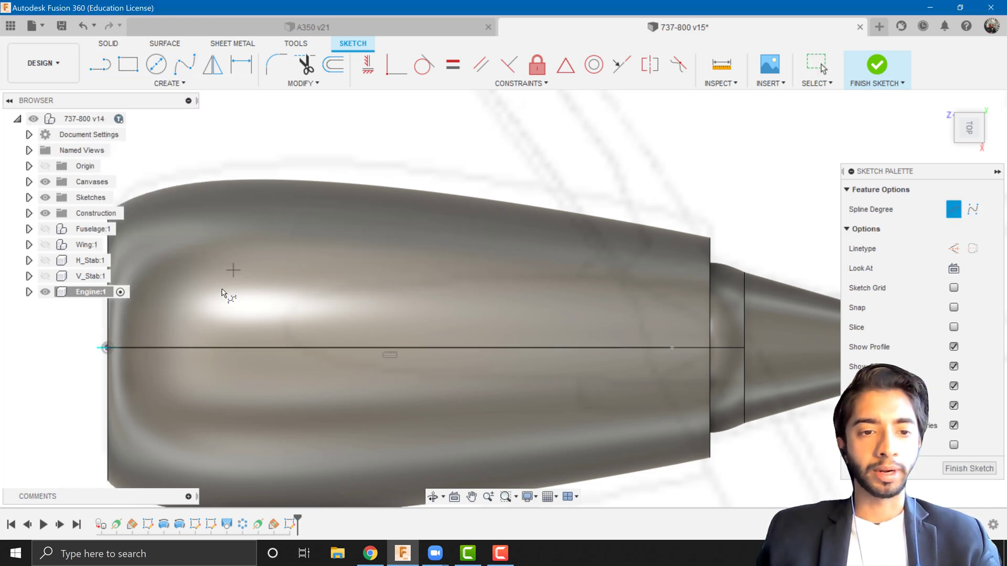
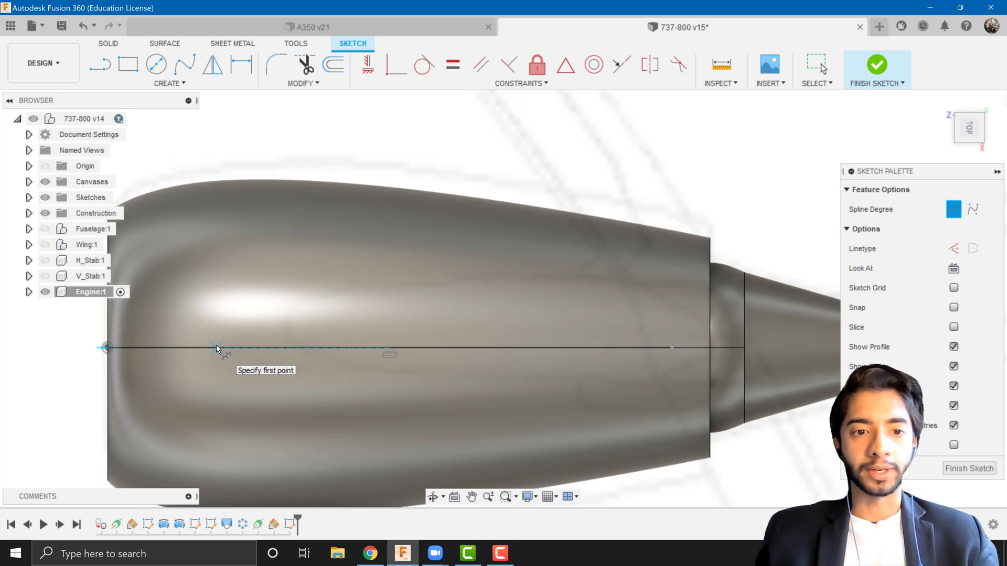
click(216, 347)
click(318, 321)
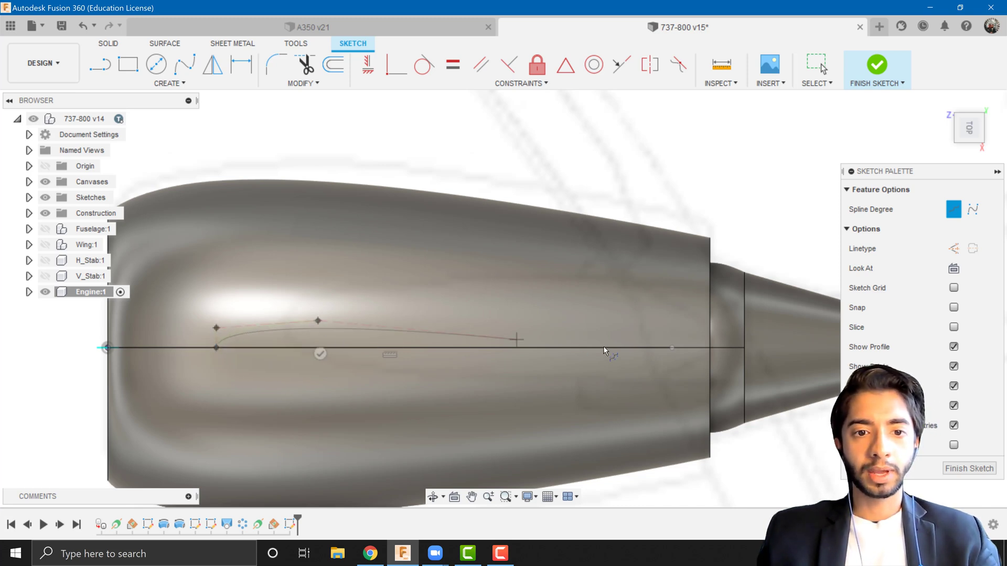
double_click(672, 348)
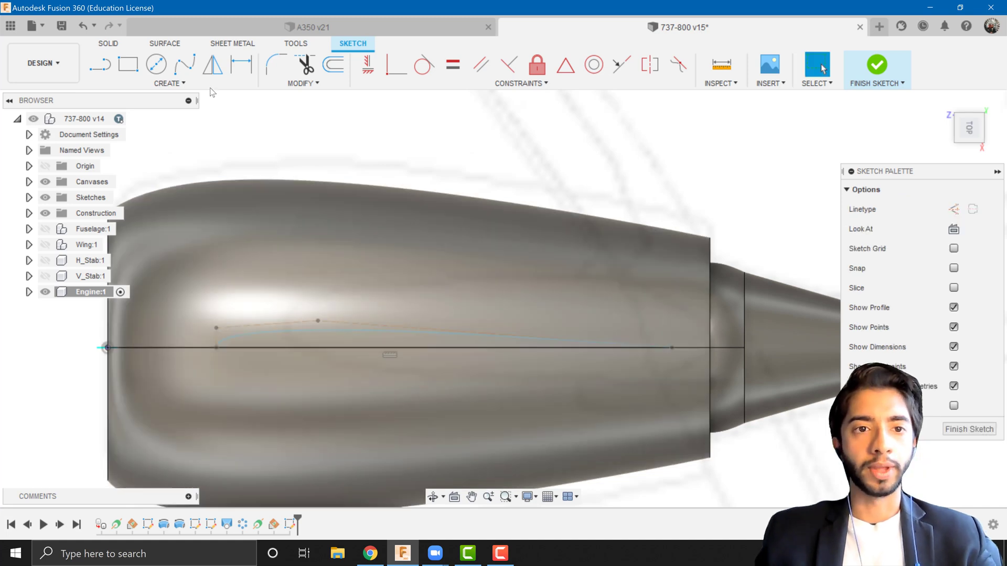
Mirror the spline about the centre line to form a closed, symmetric teardrop profile
click(213, 64)
click(288, 330)
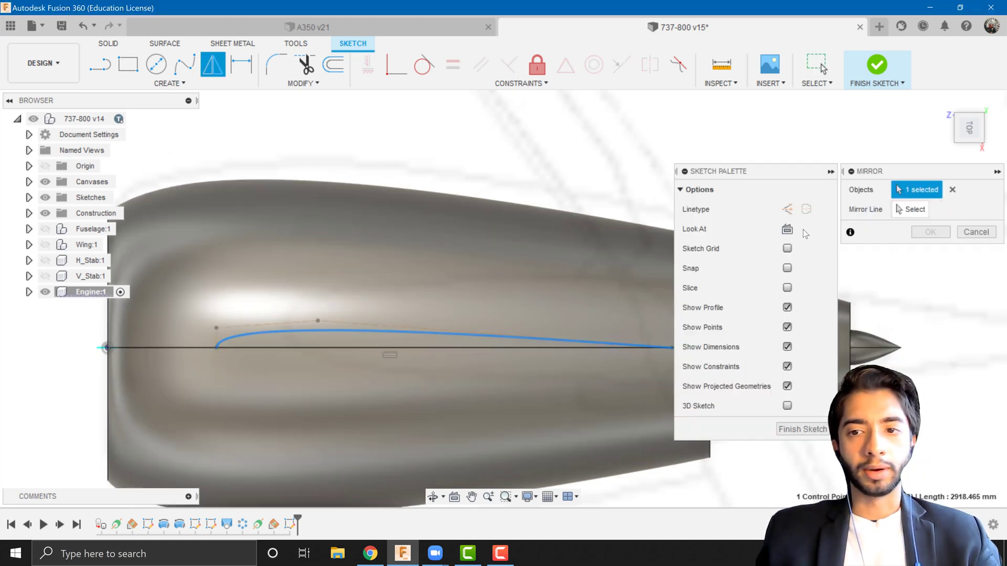
click(914, 209)
click(279, 347)
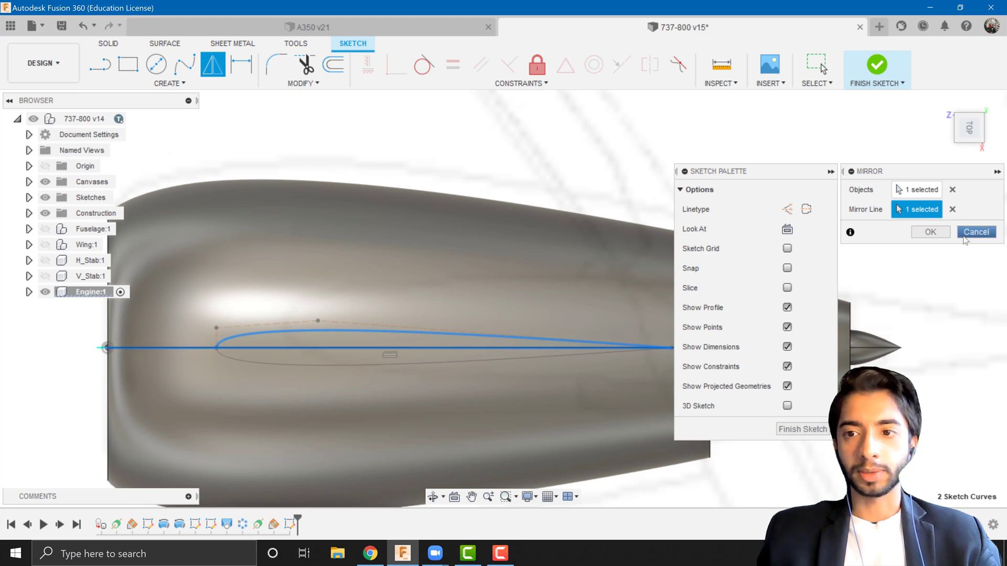
click(930, 232)
Trim the centre line's ends that extend beyond the front and rear points of the teardrop profile
scroll(206, 327, up, 2)
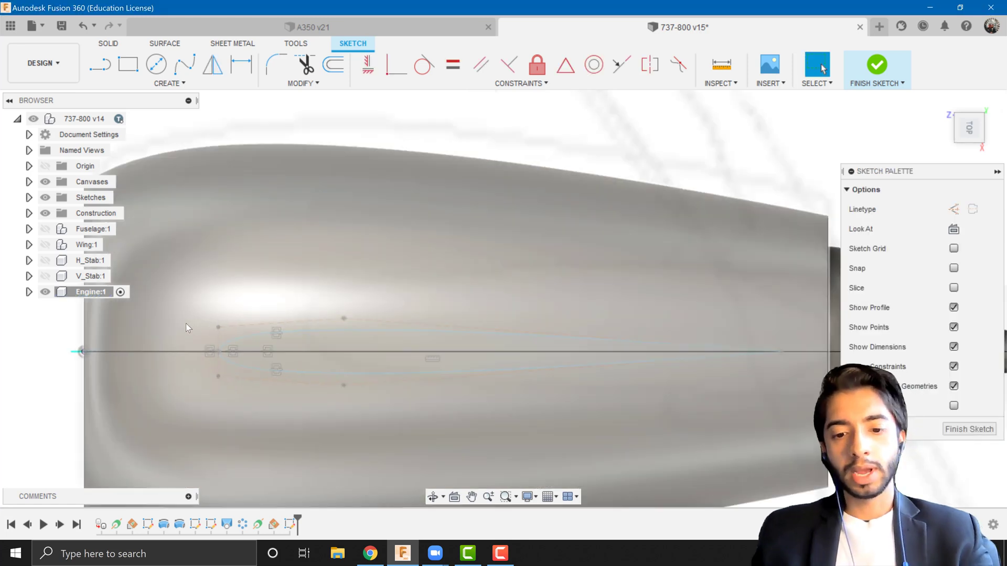
key(t)
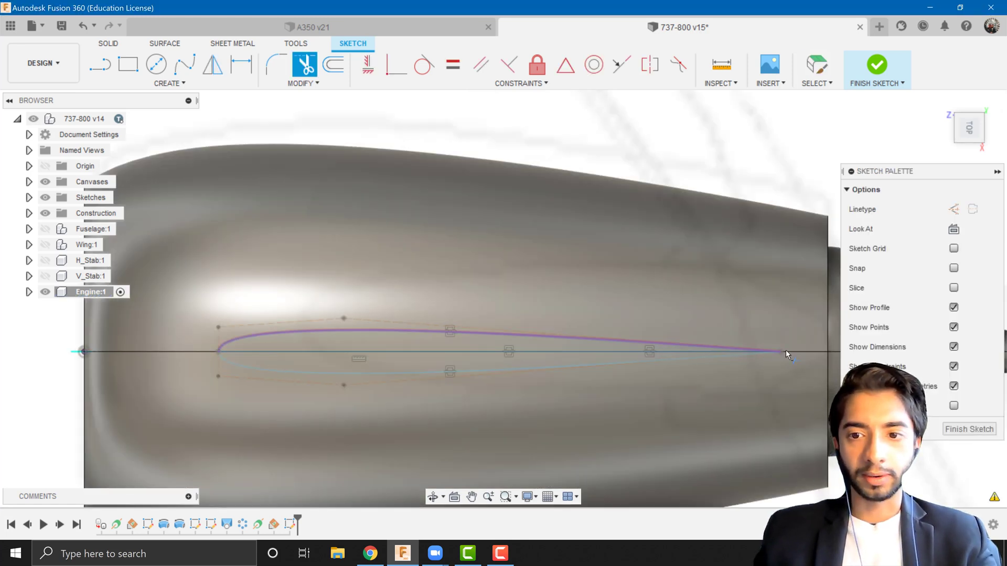
middle_drag(794, 354, 585, 344)
key(Escape)
scroll(569, 341, down, 2)
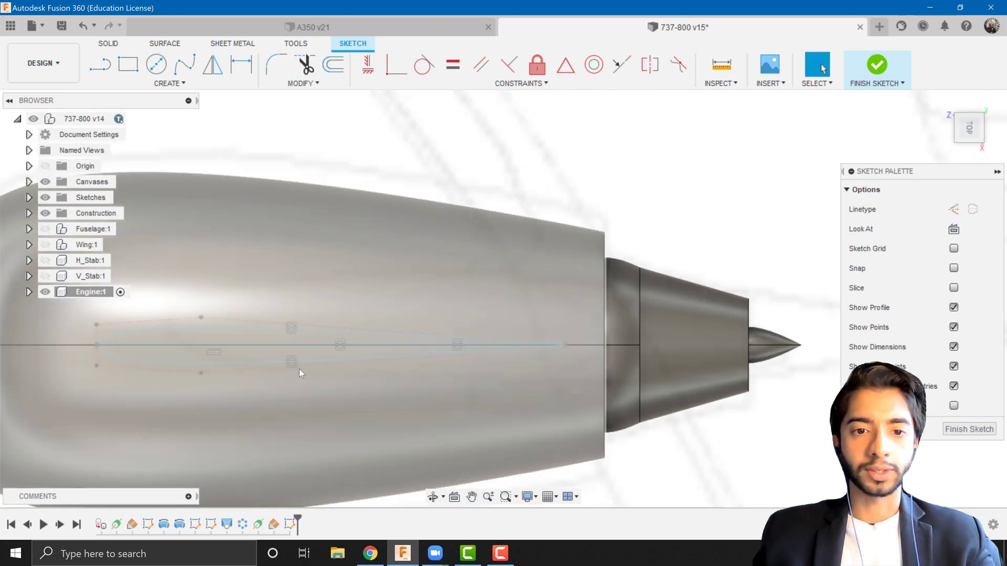
Hide the Engine_Casing body and finish the teardrop profile sketch
click(29, 293)
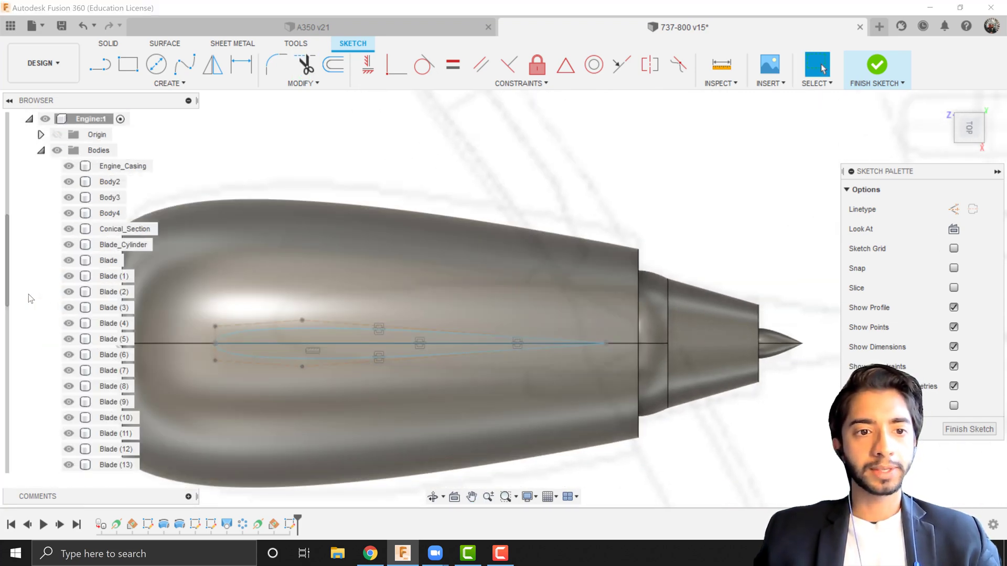
click(68, 166)
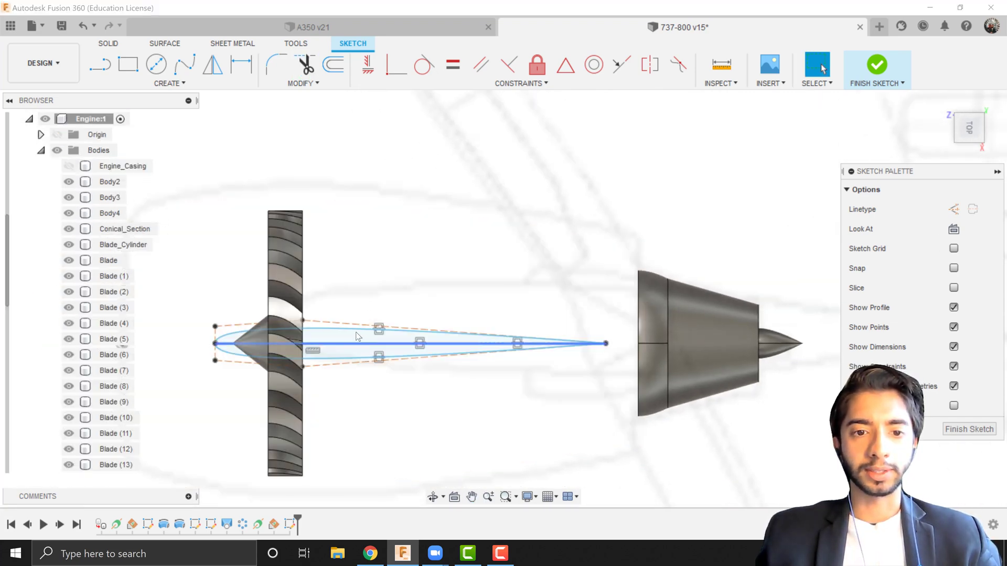
scroll(407, 314, down, 2)
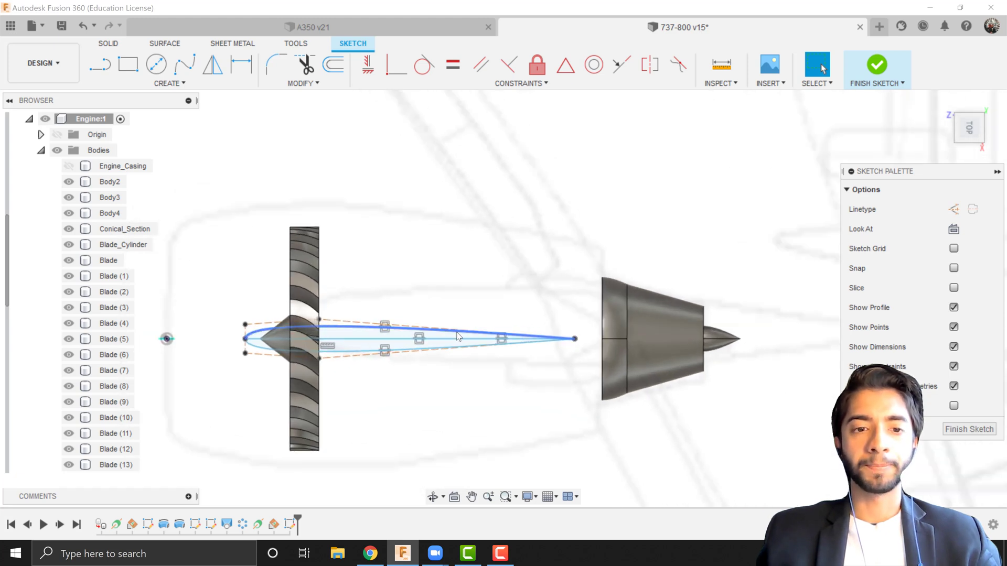
click(876, 65)
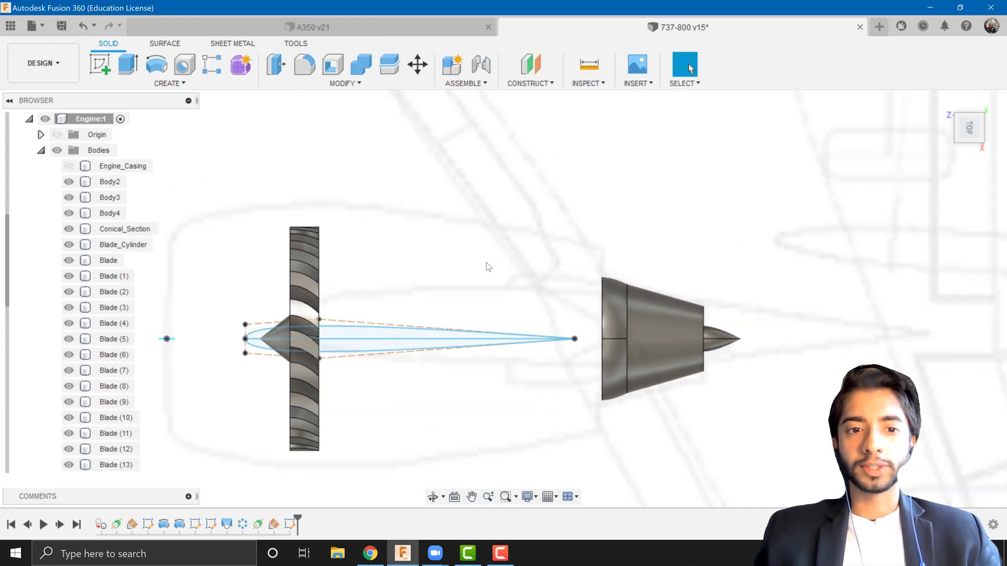
Construct a plane at an angle of 90 deg through the teardrop profile's centre line
click(529, 82)
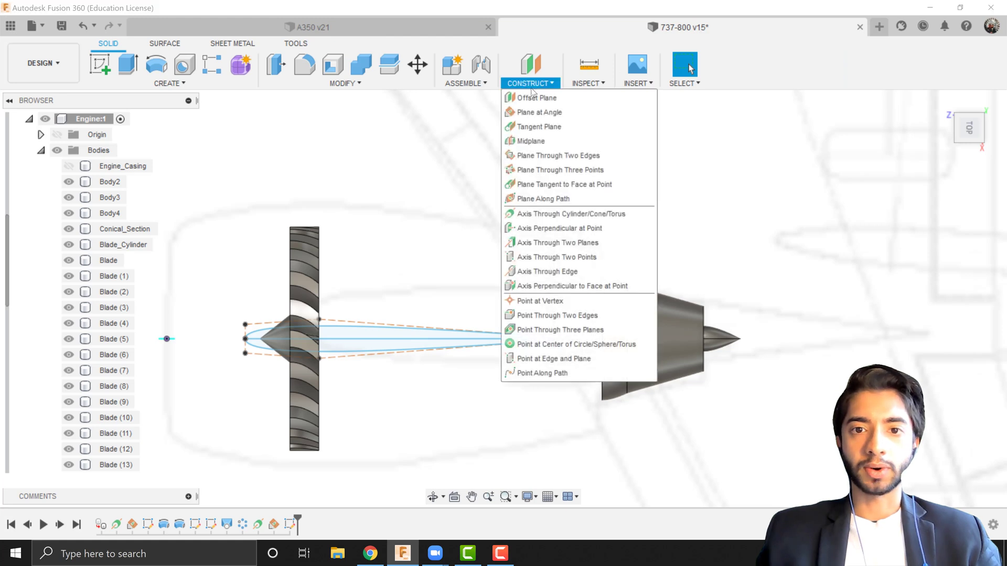
click(546, 113)
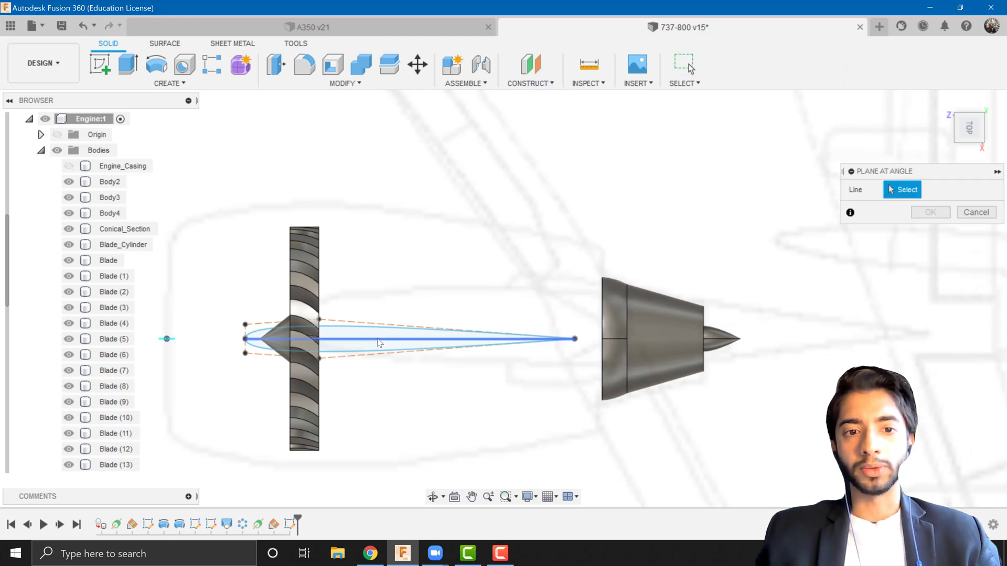
click(378, 338)
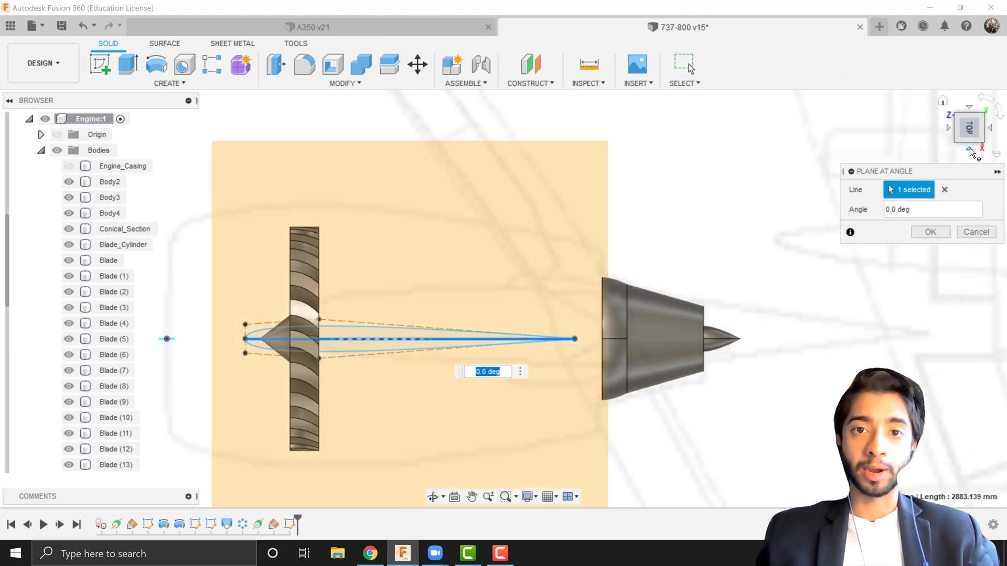
click(969, 150)
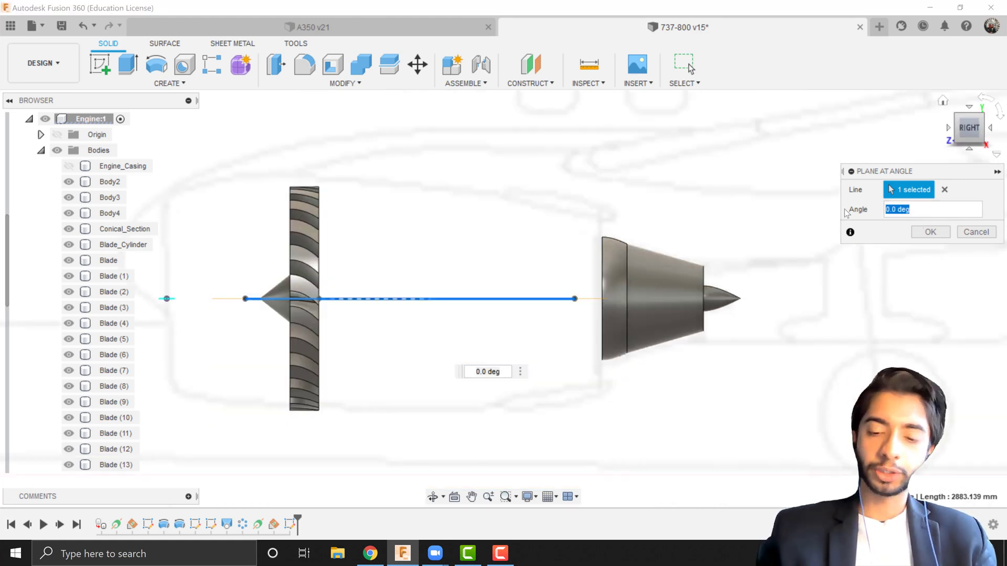
key(Tab)
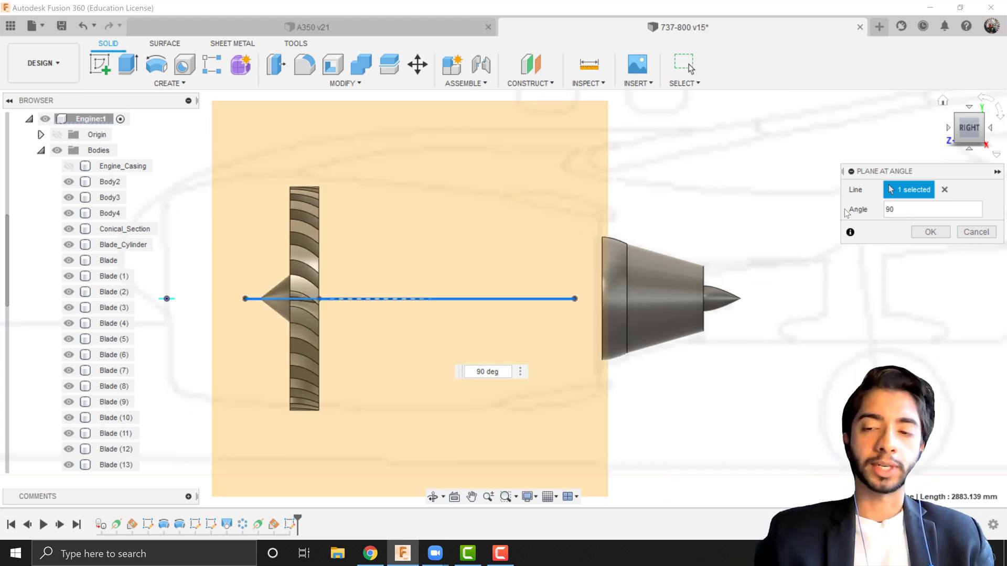
key(Return)
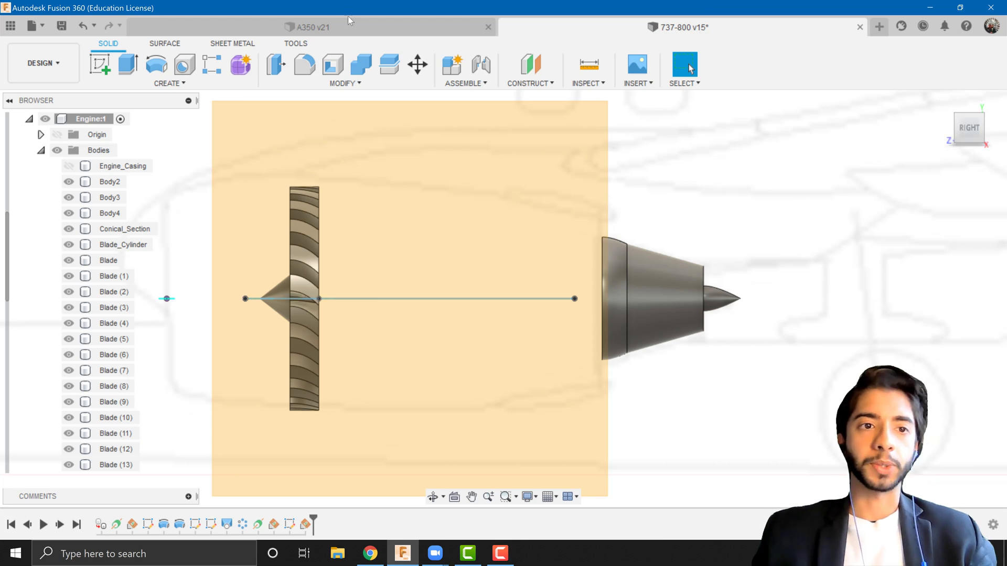
Create a sketch on the new vertical plane and project the teardrop profile's front and rear end points into it
click(100, 67)
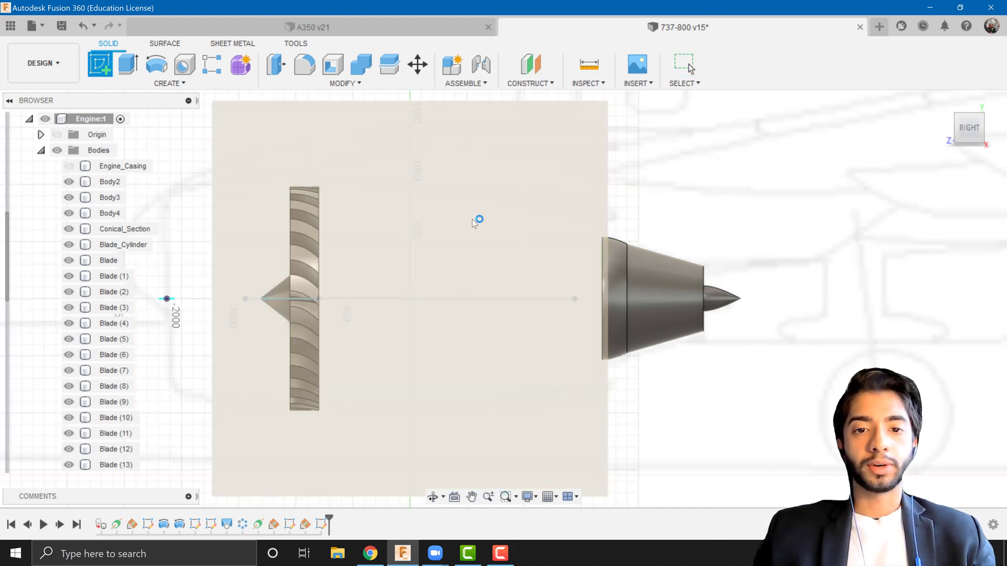
click(475, 219)
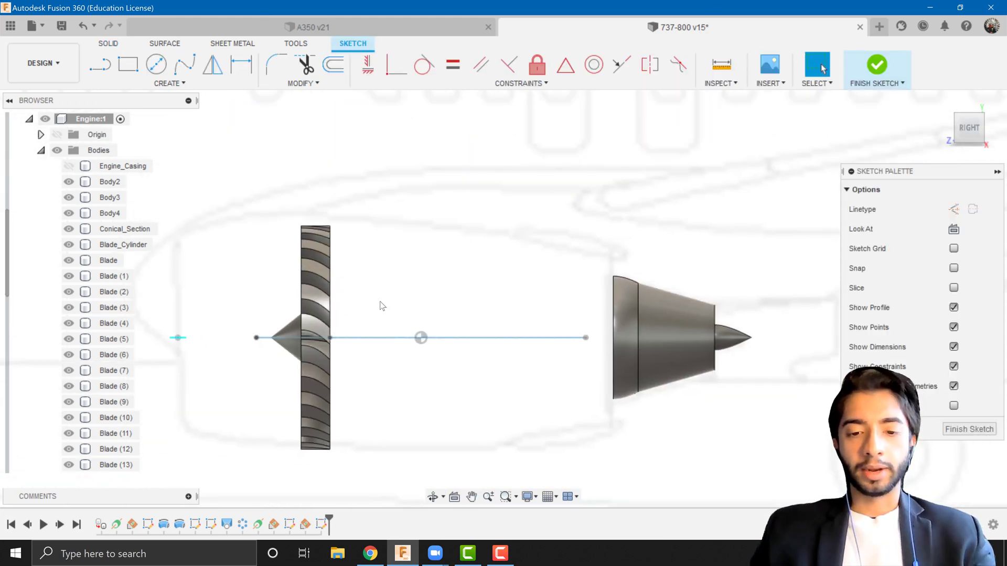
shift+middle_drag(399, 302, 400, 335)
scroll(400, 335, up, 3)
key(p)
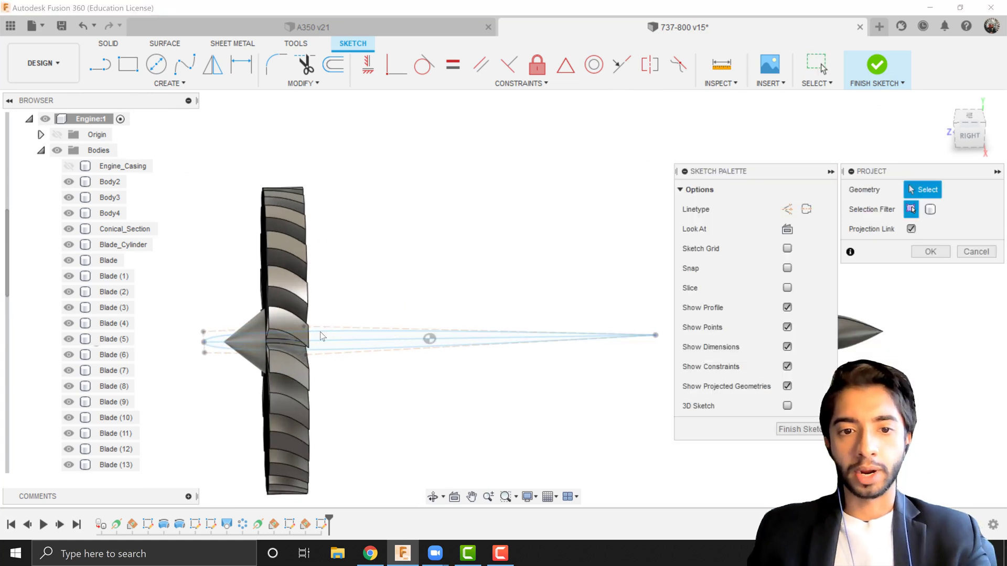
scroll(320, 333, up, 2)
click(161, 345)
middle_drag(662, 330, 534, 332)
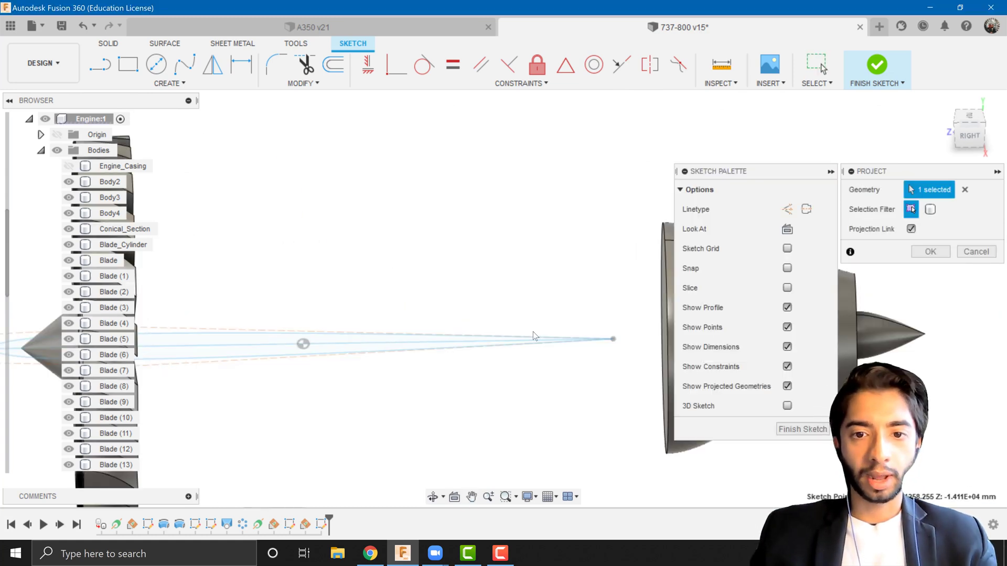
scroll(431, 393, down, 3)
scroll(509, 391, up, 2)
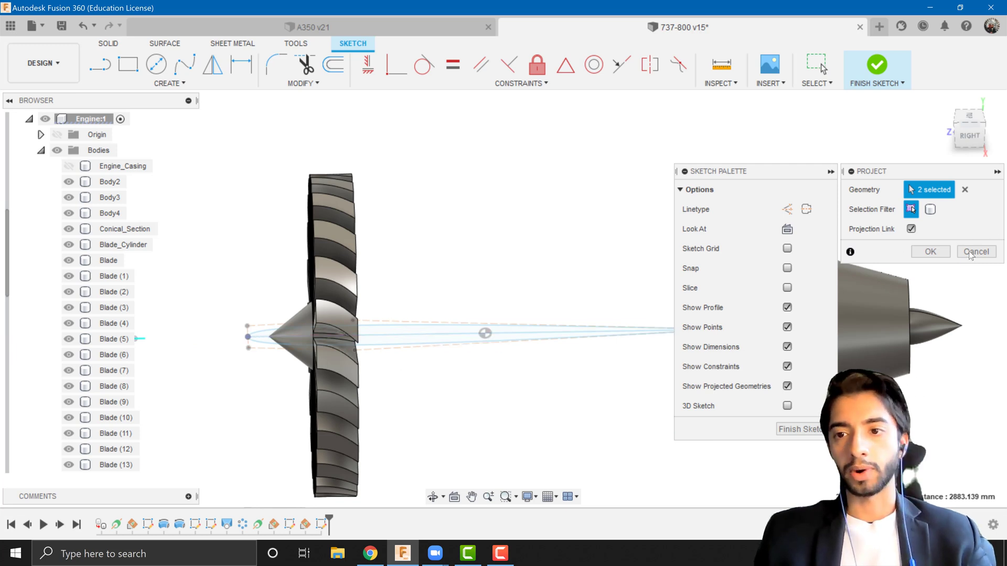
click(943, 253)
click(969, 135)
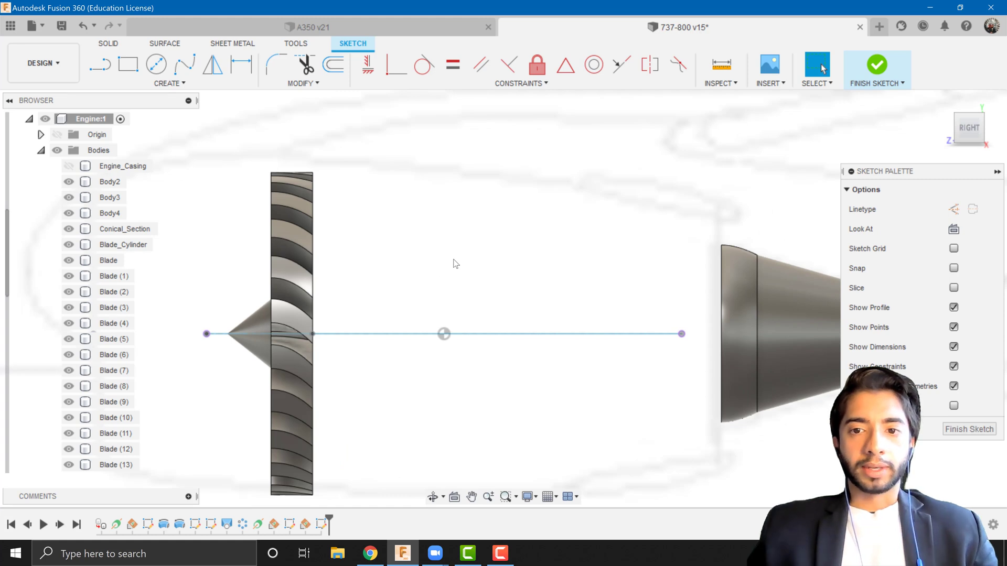
Draw control point splines over the canvas from the projected front point along the pylon's upper outline and from the rear point up toward the wing
scroll(456, 264, down, 2)
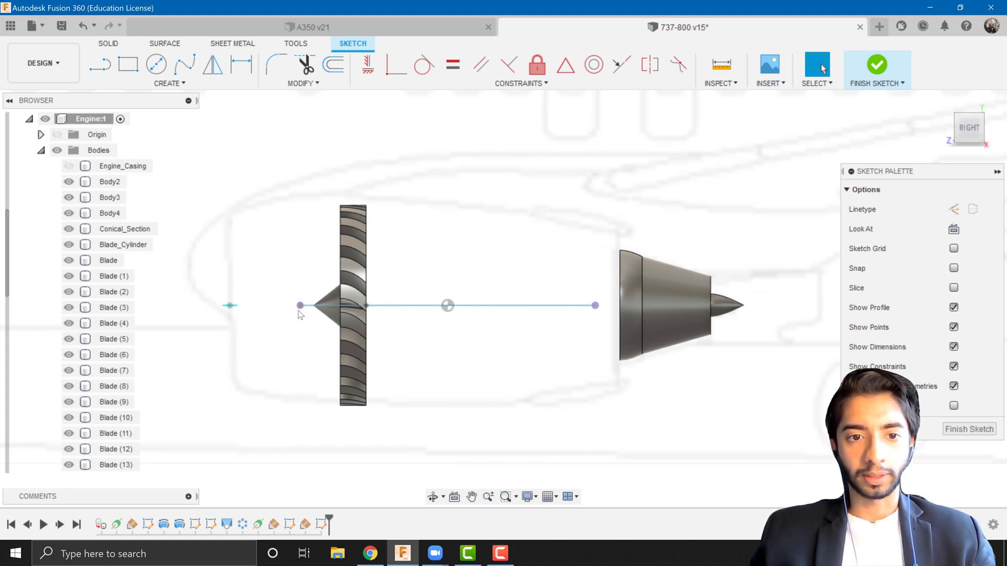
middle_drag(595, 305, 432, 343)
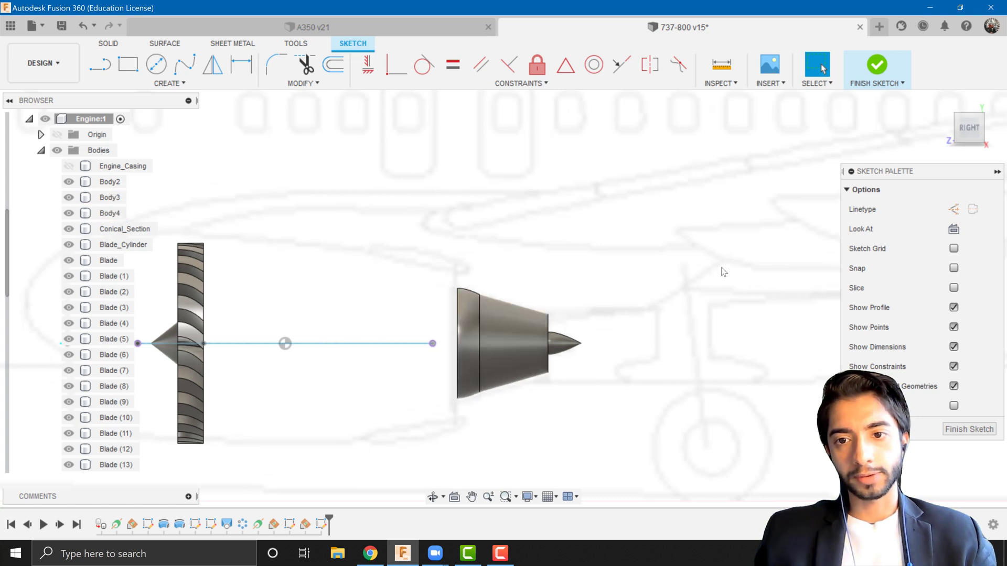
scroll(467, 254, down, 4)
mouse_move(466, 272)
middle_down()
mouse_move(451, 272)
mouse_move(566, 257)
middle_up()
scroll(566, 257, up, 1)
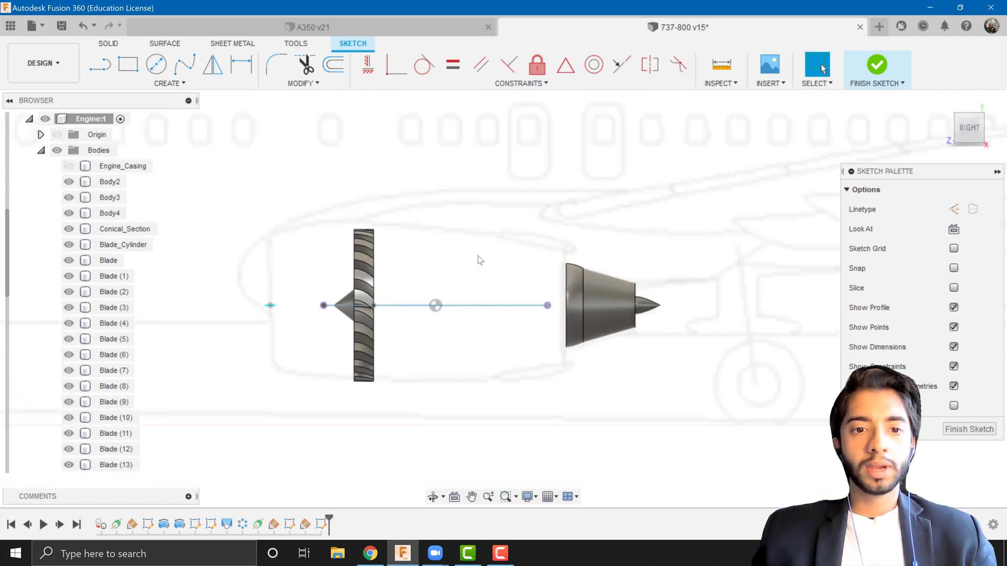
click(173, 84)
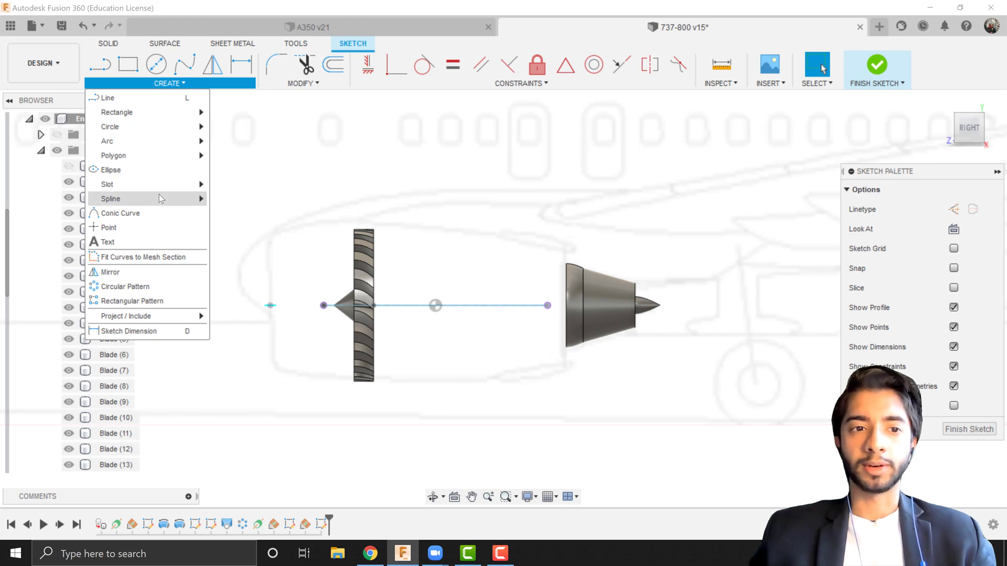
mouse_move(162, 200)
click(241, 213)
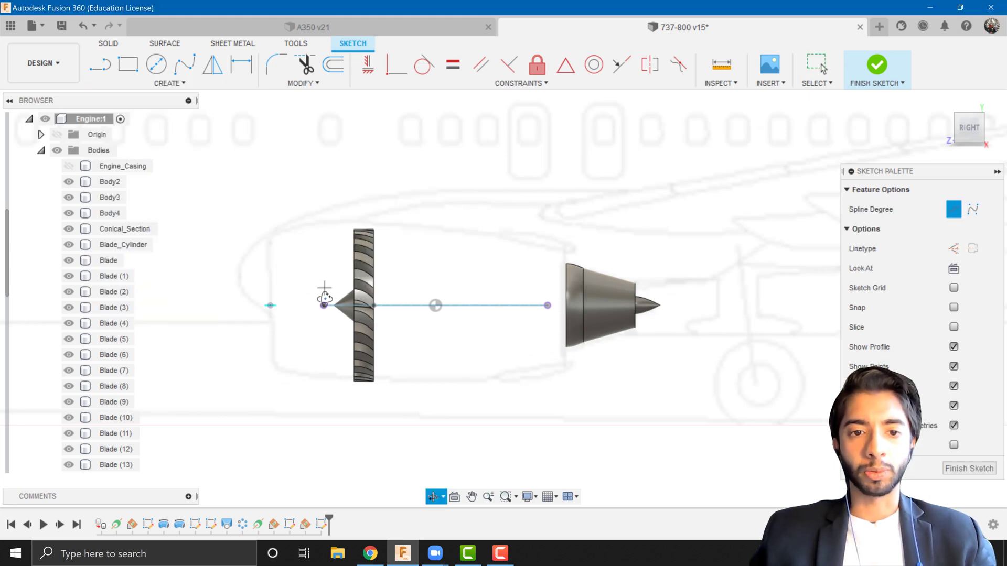
shift+middle_drag(322, 276, 336, 272)
scroll(322, 275, up, 5)
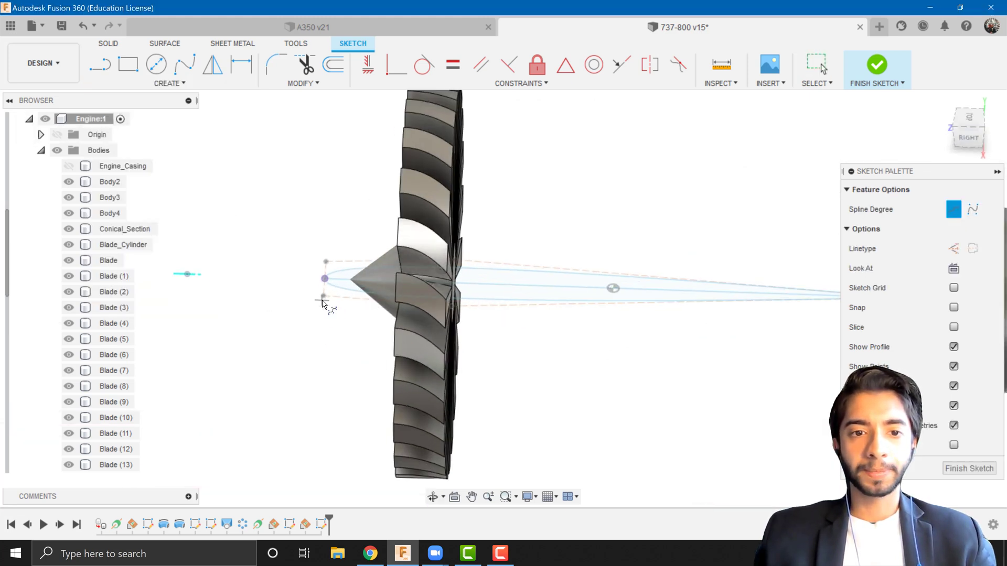
click(323, 273)
click(969, 139)
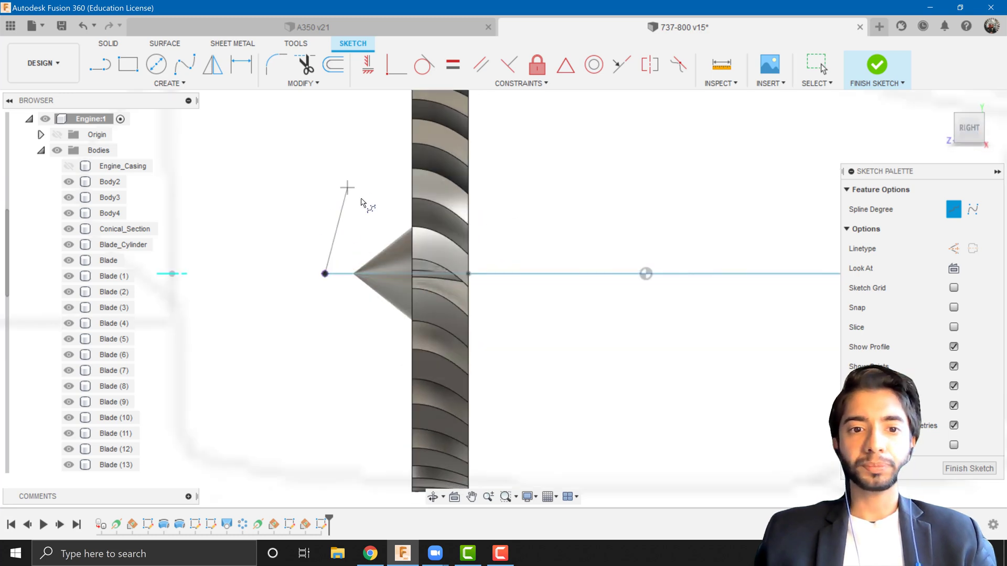
scroll(360, 202, down, 5)
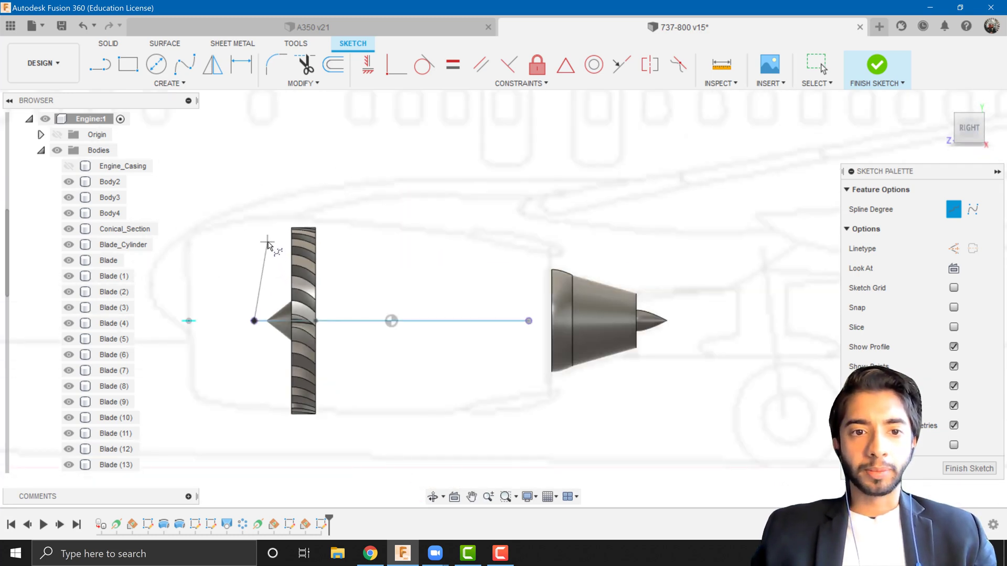
click(443, 194)
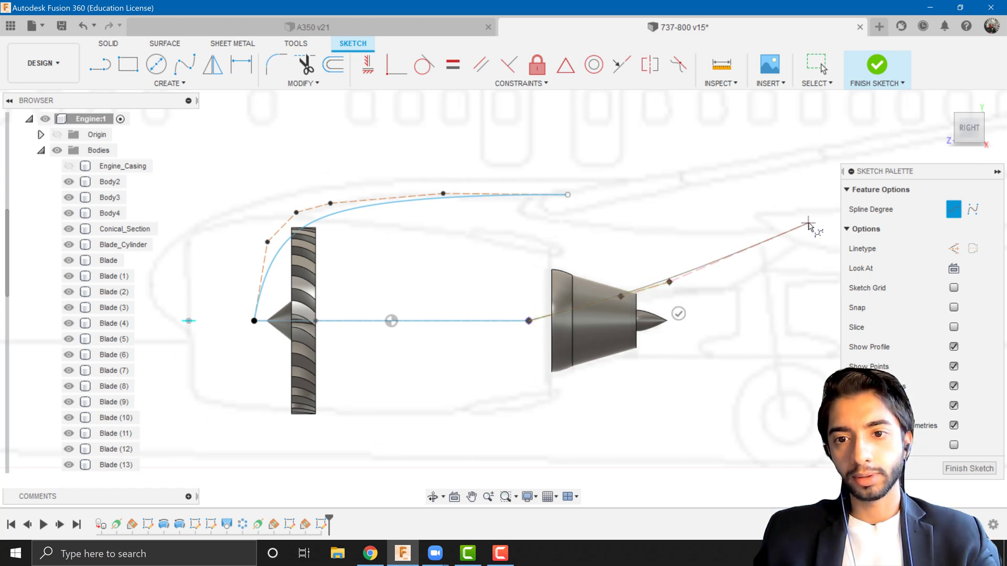
key(Escape)
scroll(625, 271, down, 2)
scroll(591, 265, up, 1)
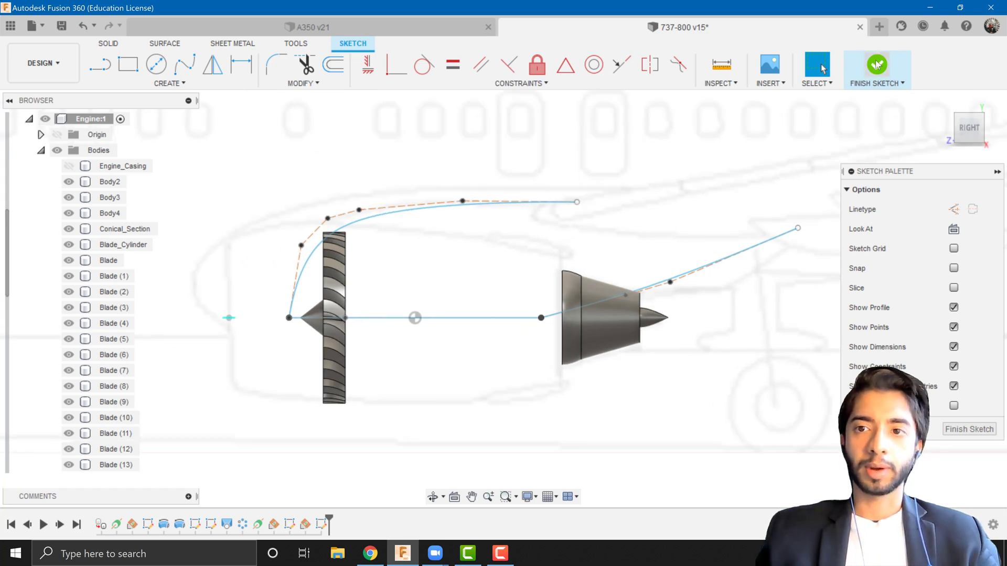
Finish the spline sketch and start a Path + Guide Rail sweep using both halves of the teardrop as the profile
click(877, 64)
scroll(450, 289, down, 5)
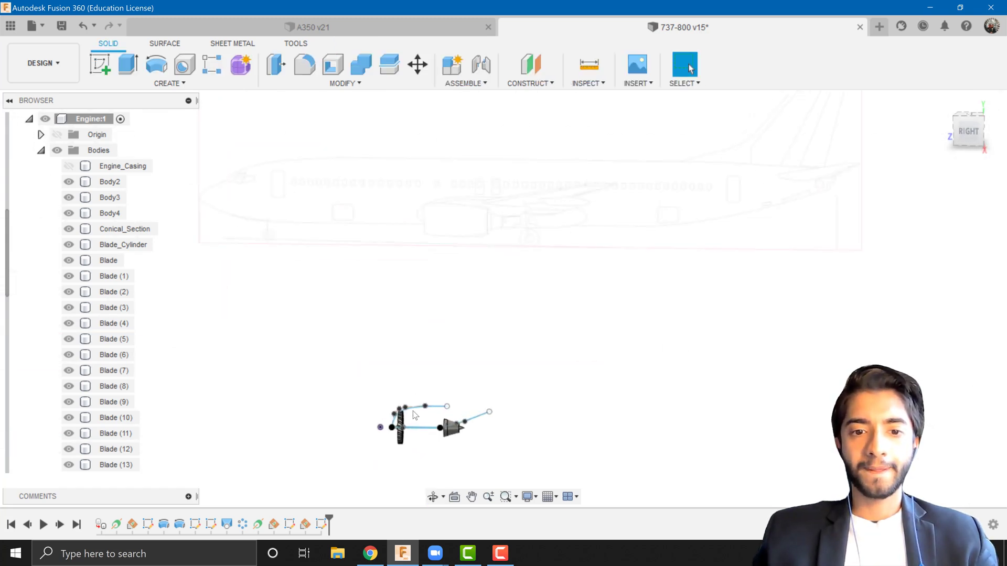
scroll(415, 415, up, 3)
middle_drag(412, 414, 447, 304)
scroll(444, 324, up, 5)
shift+middle_drag(282, 215, 278, 249)
click(169, 83)
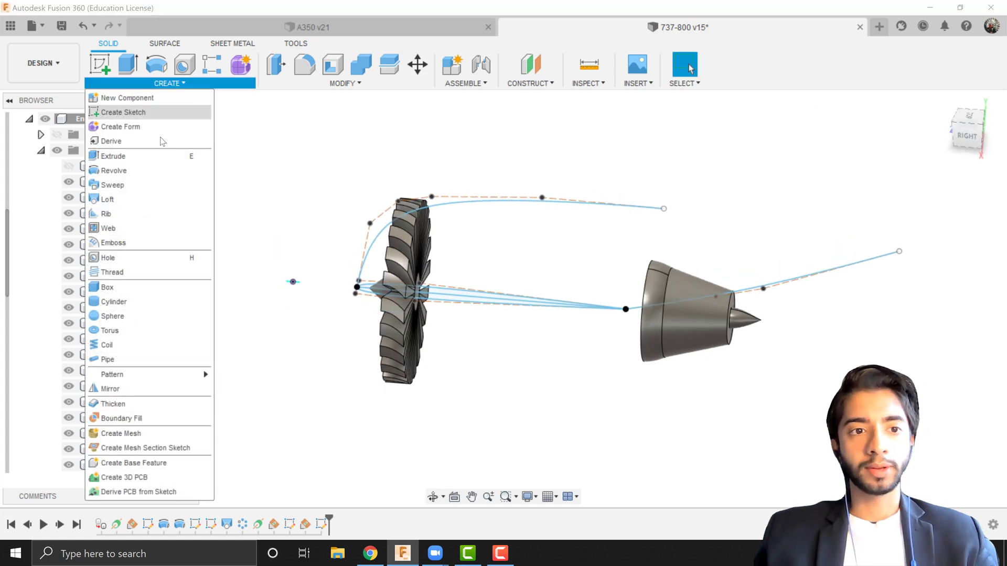
click(113, 184)
scroll(420, 226, up, 4)
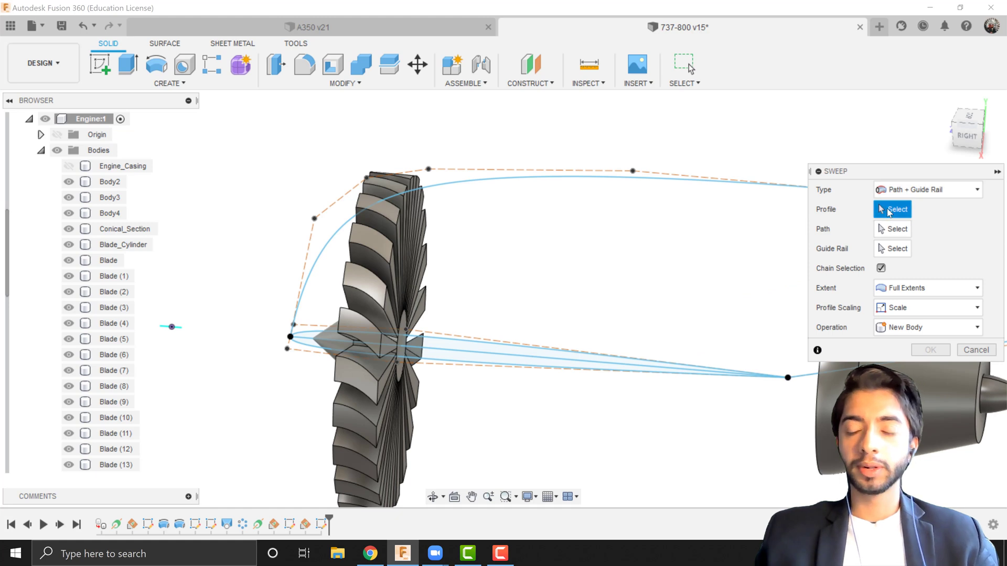
scroll(419, 304, up, 3)
click(472, 375)
click(464, 396)
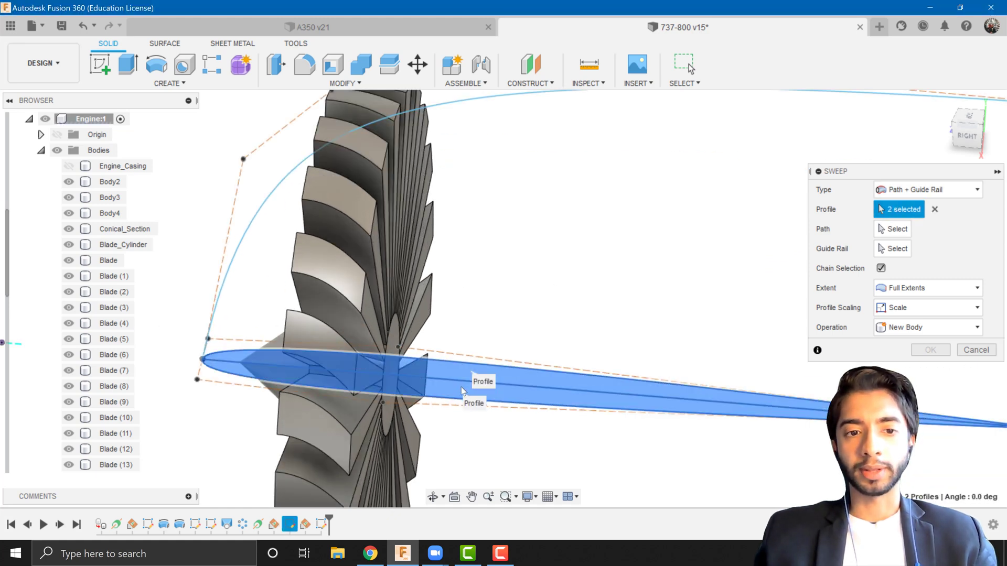
Set the front upper spline as the sweep path and the rear spline as its guide rail
scroll(588, 285, down, 2)
click(899, 231)
click(348, 268)
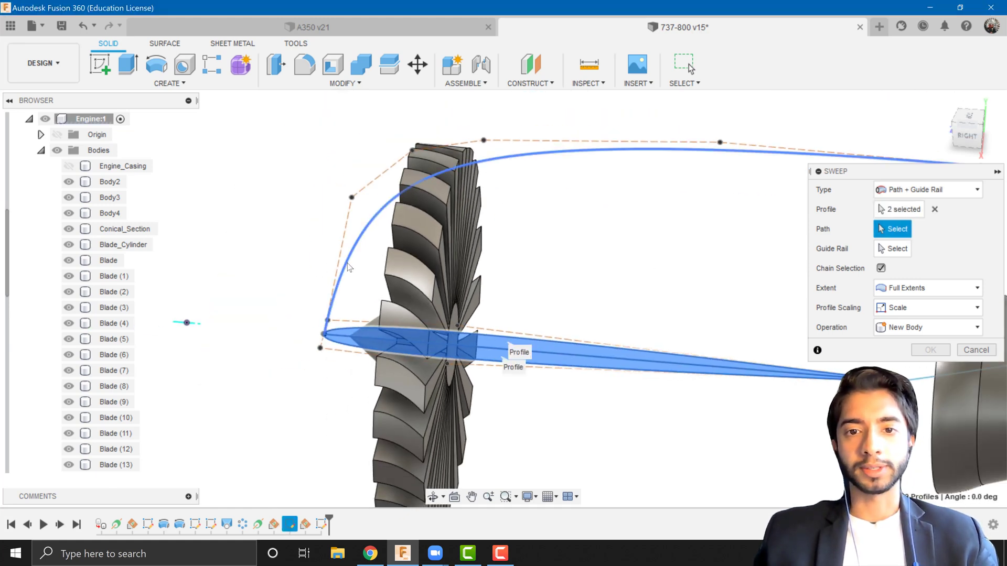
click(886, 252)
middle_drag(616, 202, 328, 161)
scroll(496, 228, down, 3)
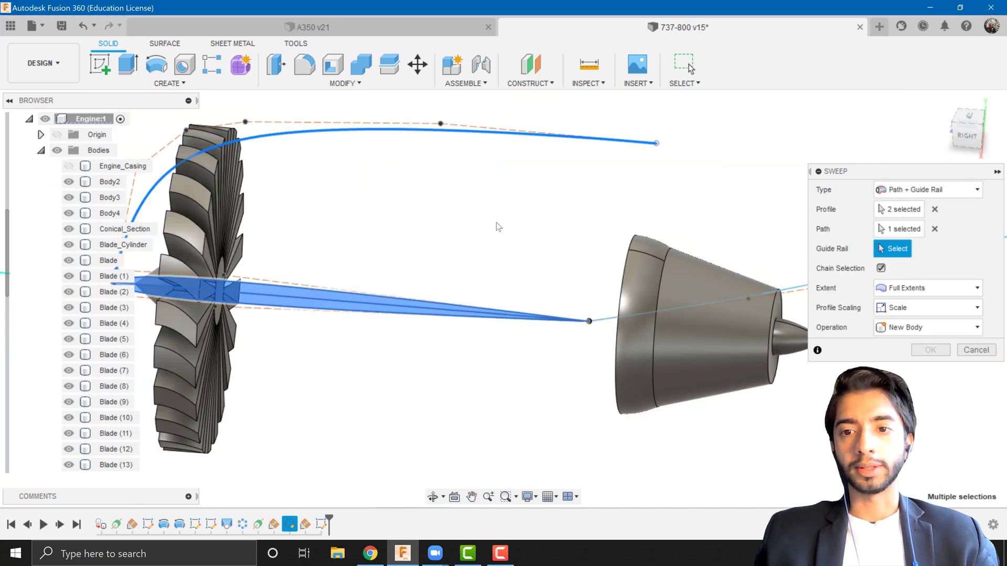
click(619, 305)
scroll(511, 262, down, 3)
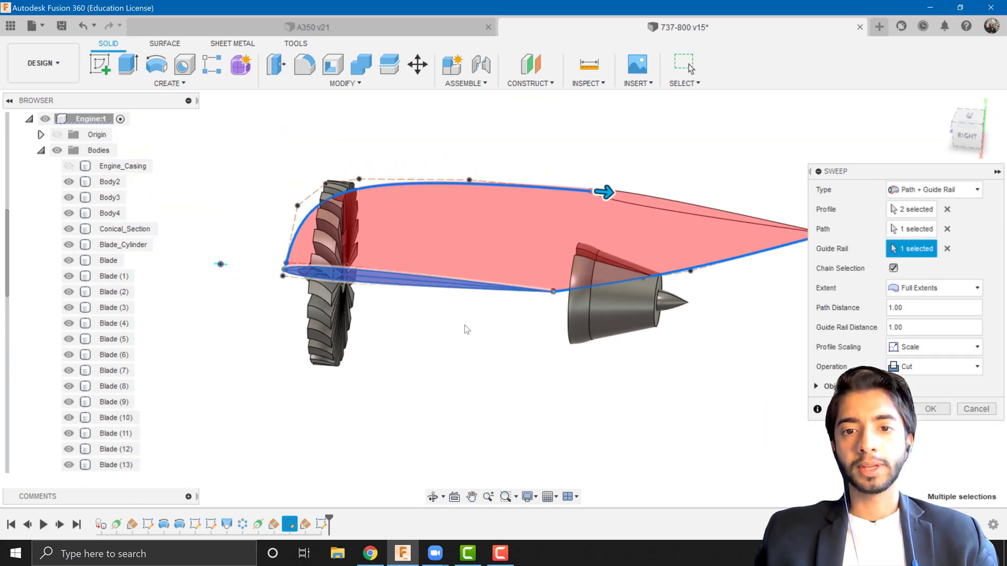
Set the sweep operation to New Body and create the pylon
shift+middle_drag(465, 326, 545, 317)
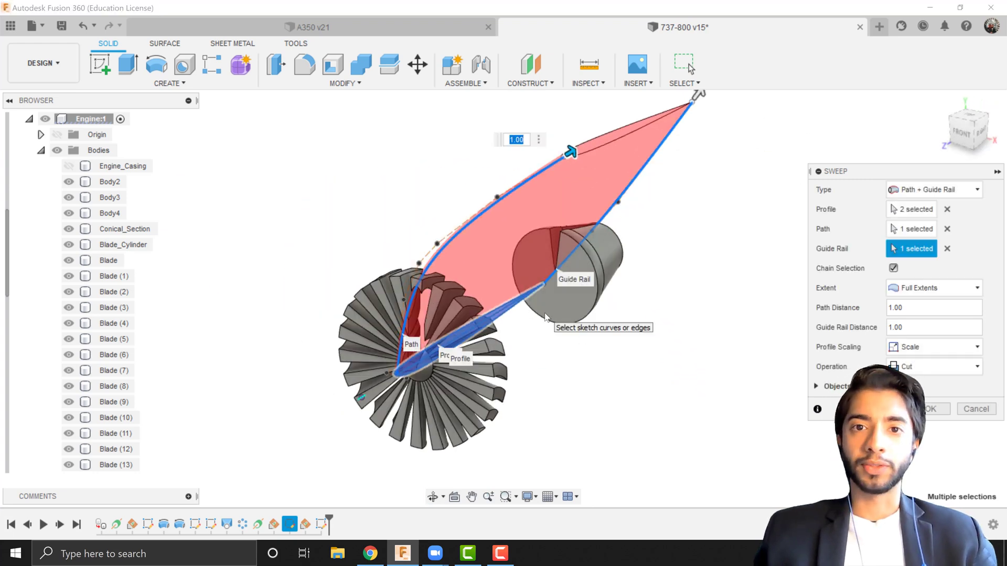
click(897, 366)
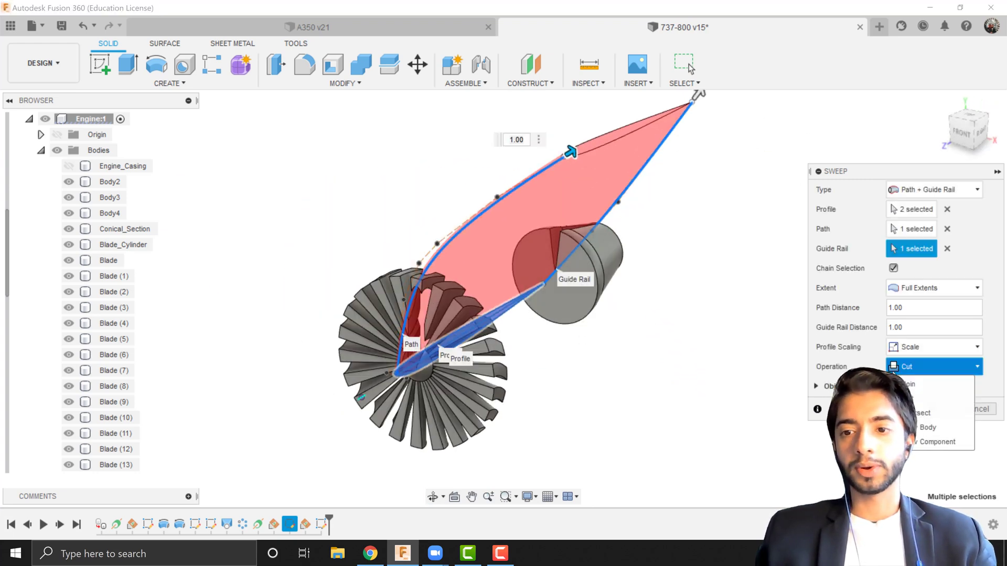
click(925, 428)
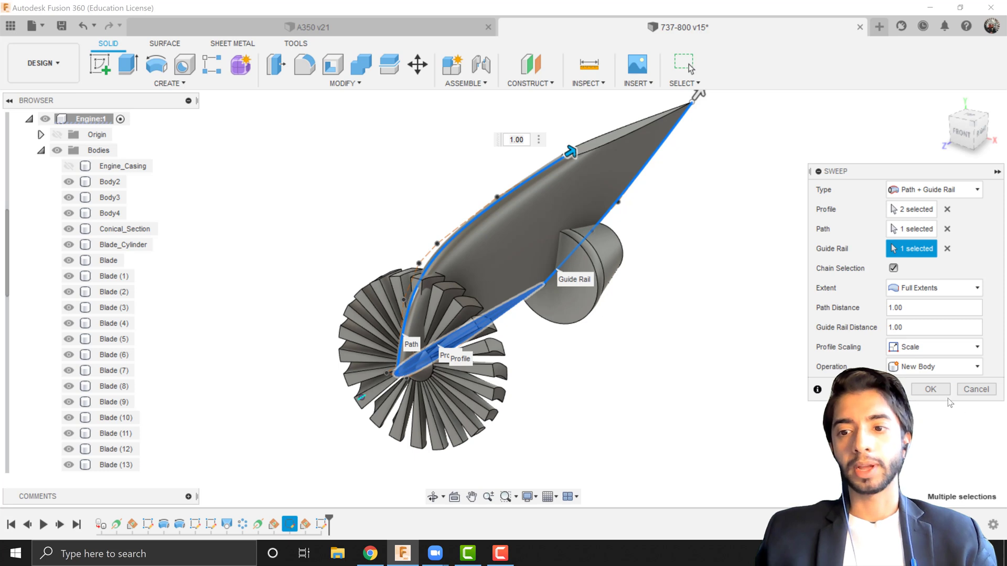
click(933, 390)
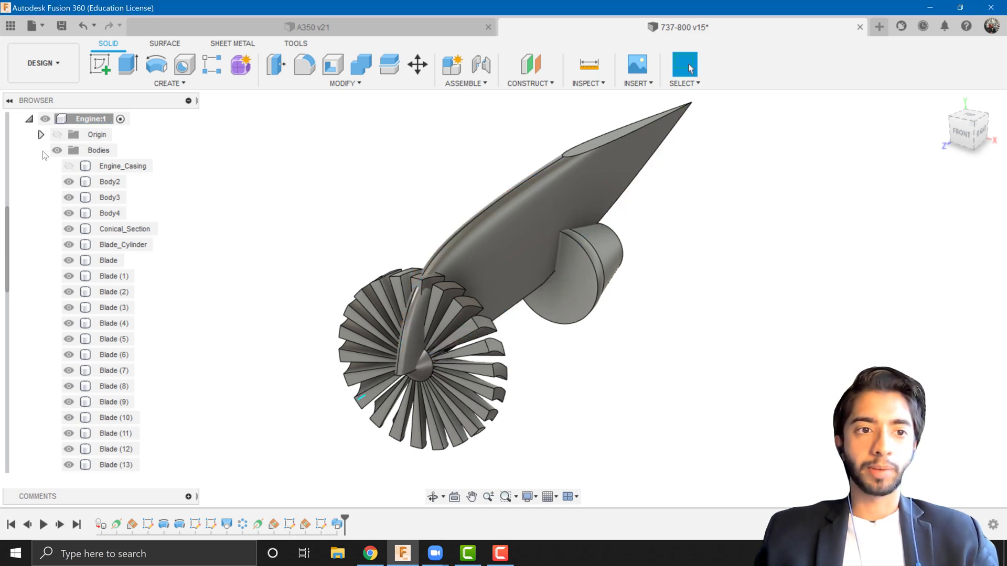
Show the Wing component alongside the engine and pylon
scroll(37, 199, up, 5)
click(30, 262)
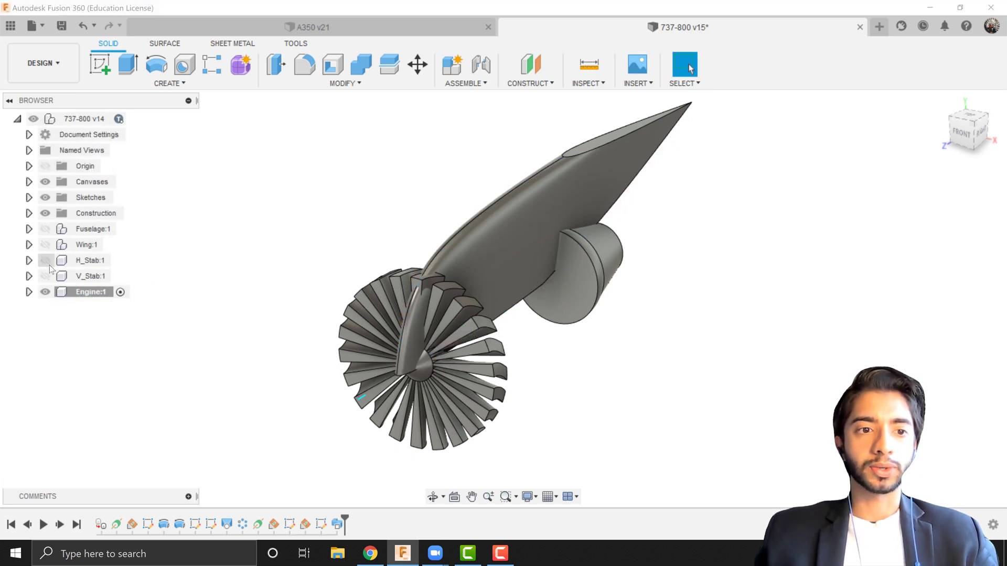
click(45, 245)
scroll(304, 264, down, 3)
shift+middle_drag(437, 275, 366, 250)
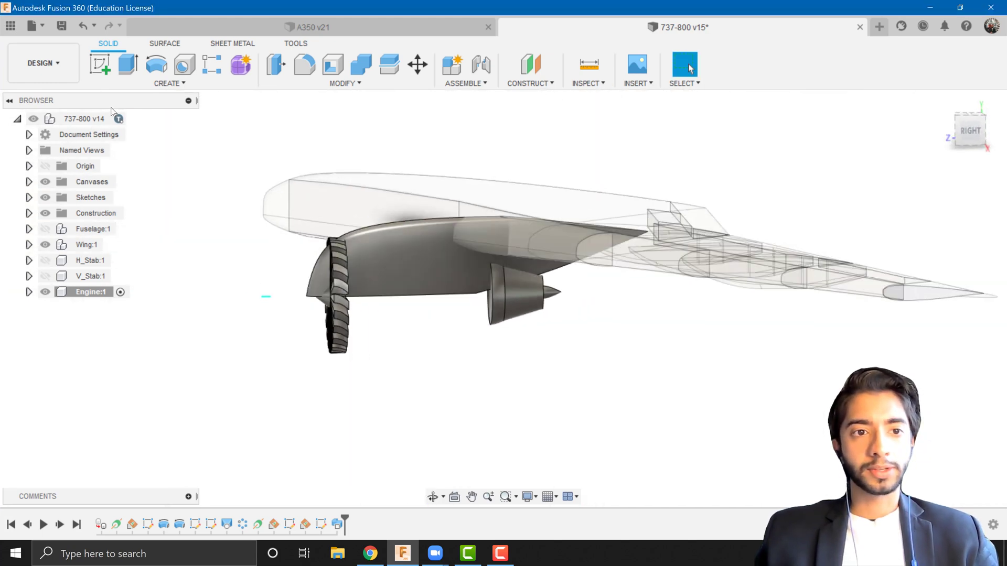
Activate the top-level 737-800 assembly and show the Engine_Casing body in the Engine component
double_click(105, 119)
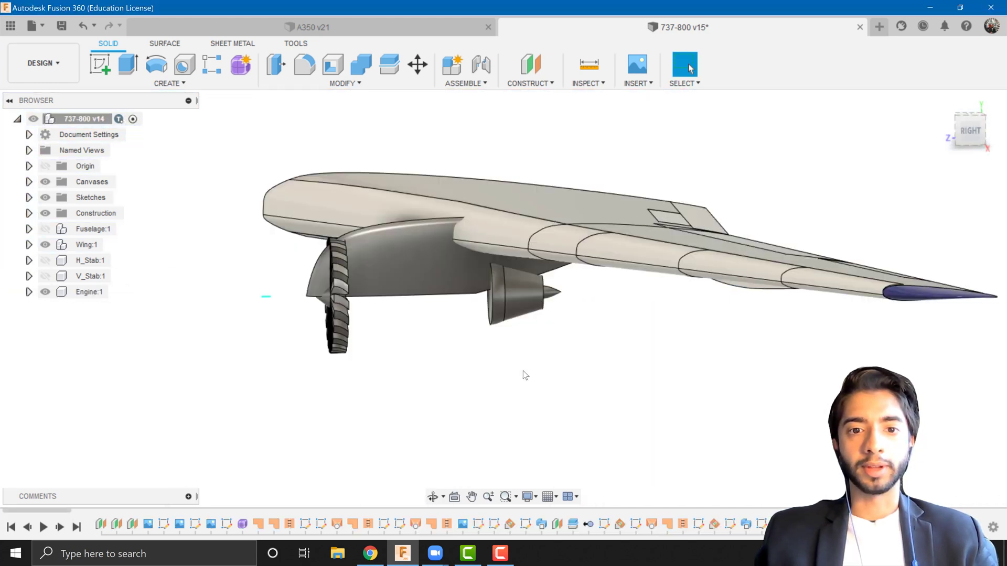
mouse_move(522, 373)
shift+middle_down()
mouse_move(491, 362)
mouse_move(514, 359)
shift+middle_up()
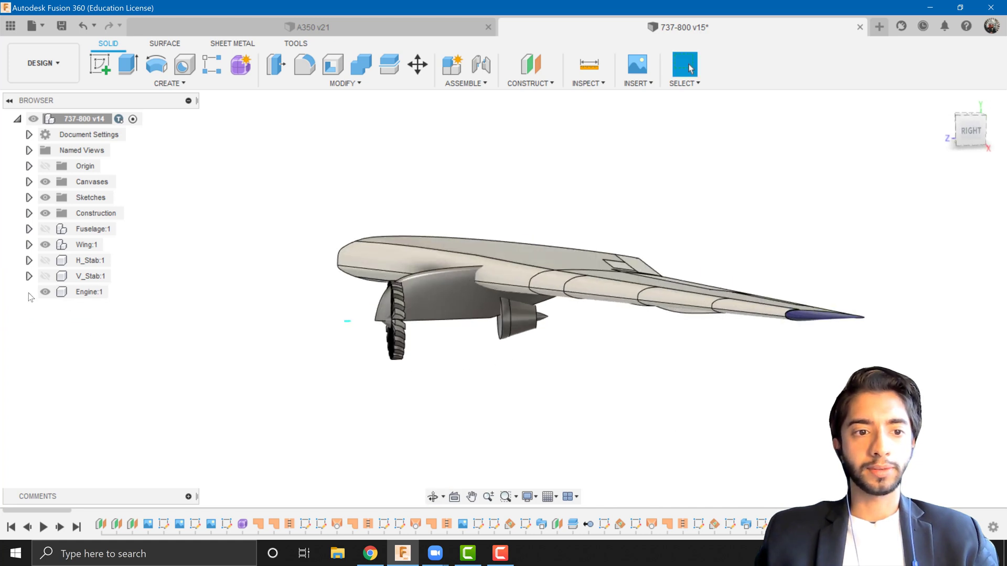
click(28, 292)
click(68, 166)
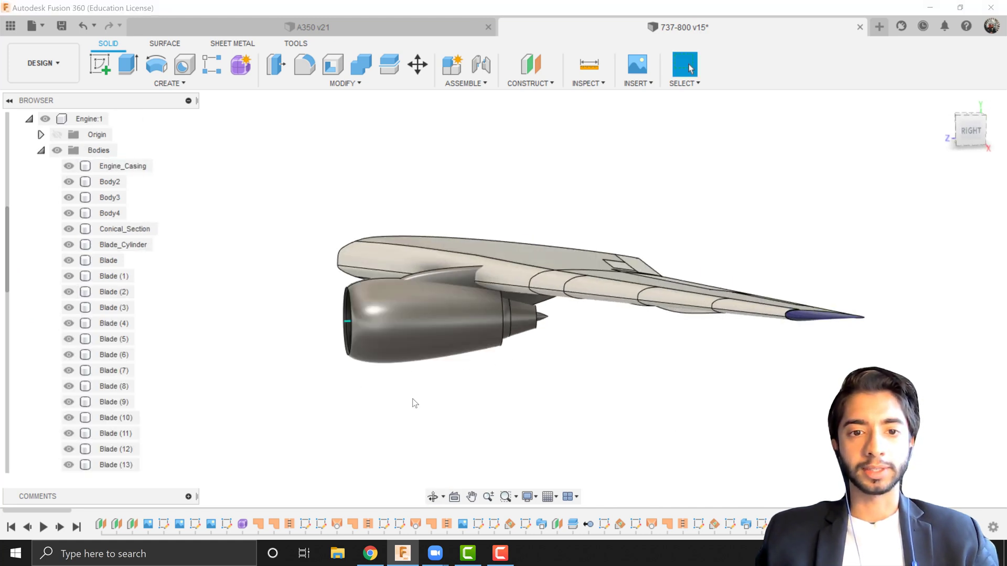
Examine from several sides how the pylon fits between the engine casing and the wing, including inside the intake
shift+middle_drag(414, 402, 479, 398)
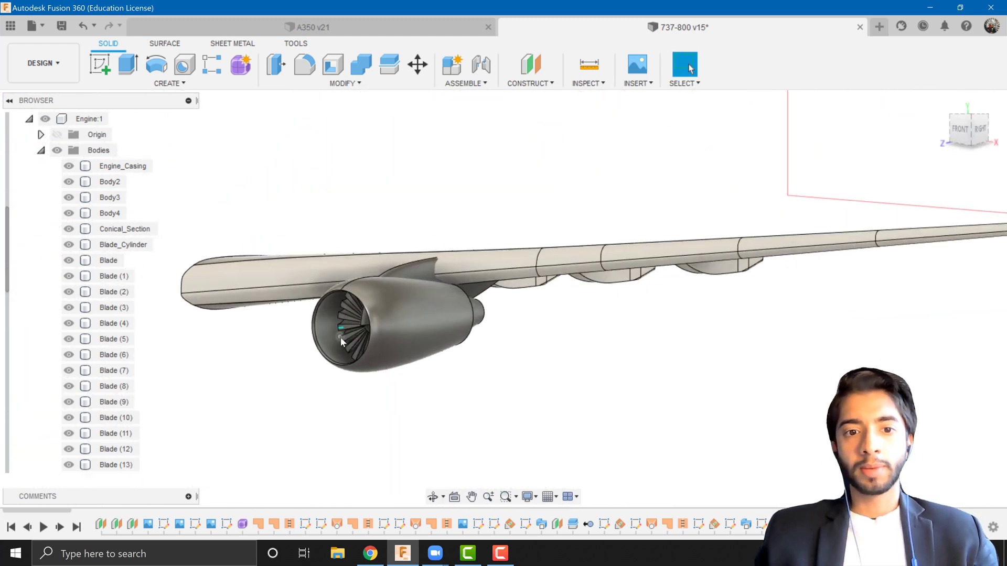
scroll(341, 343, up, 5)
shift+middle_drag(371, 337, 419, 290)
scroll(427, 308, up, 4)
scroll(426, 308, down, 4)
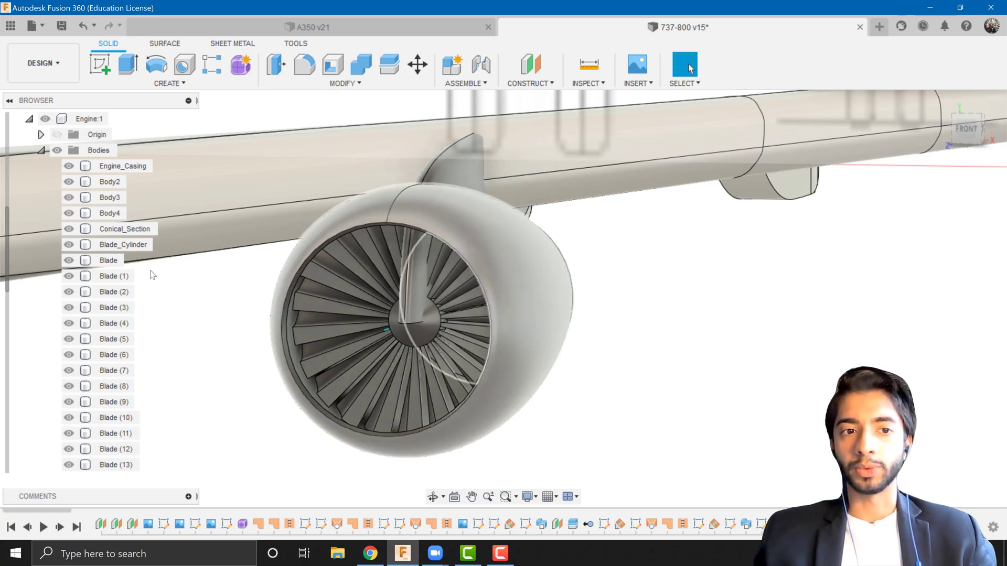
scroll(397, 303, down, 5)
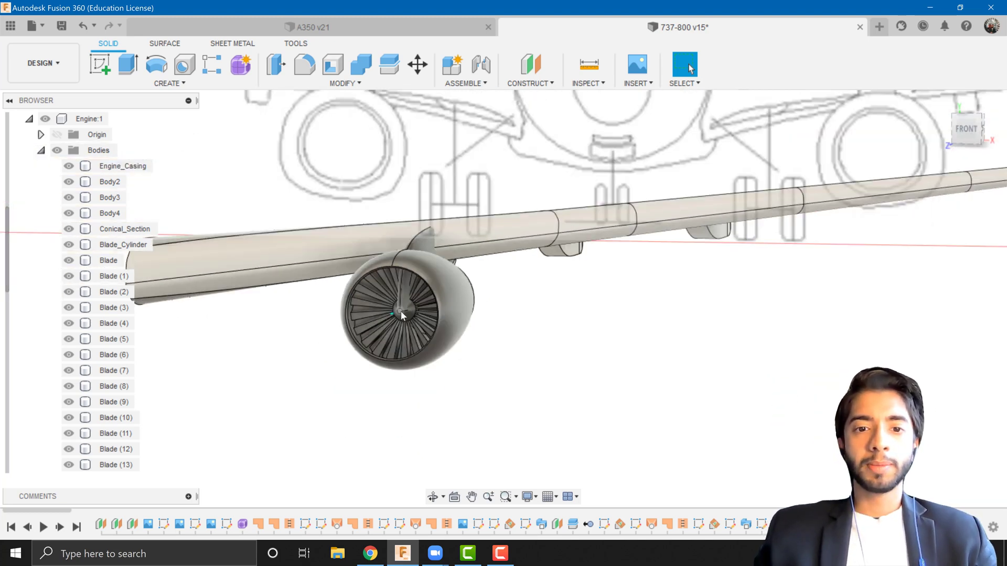
shift+middle_drag(397, 303, 483, 353)
scroll(467, 328, up, 3)
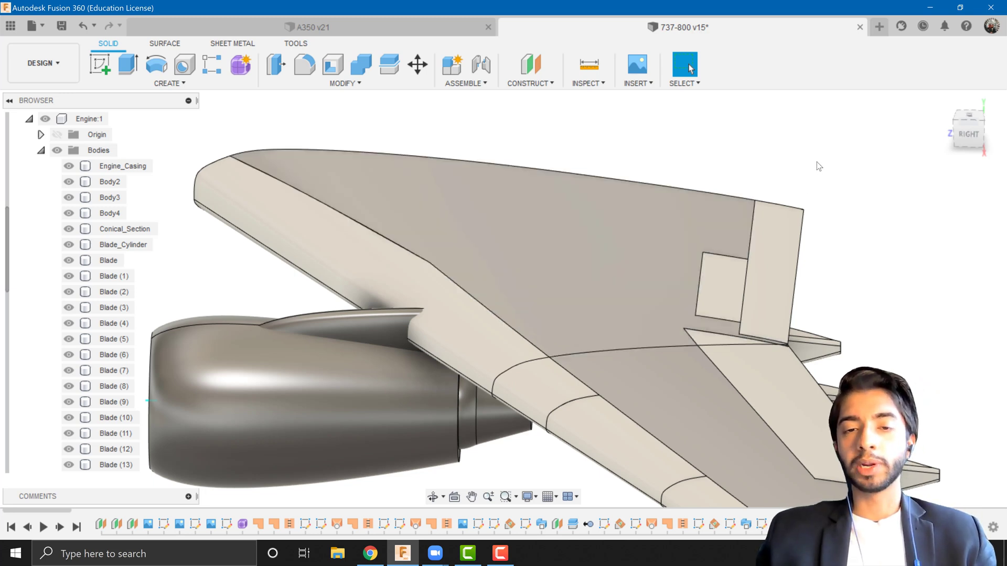
scroll(483, 233, down, 2)
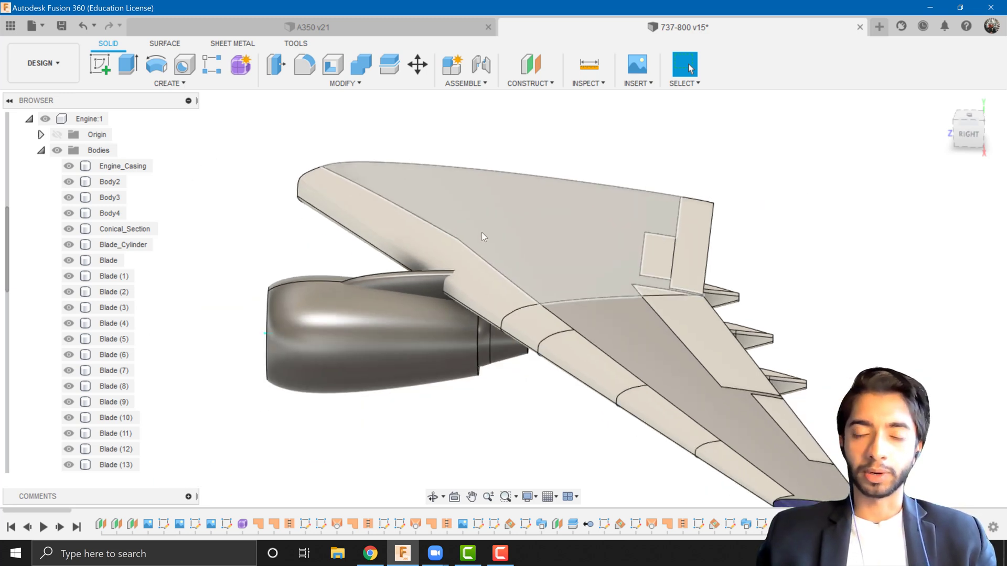
shift+middle_drag(388, 355, 380, 385)
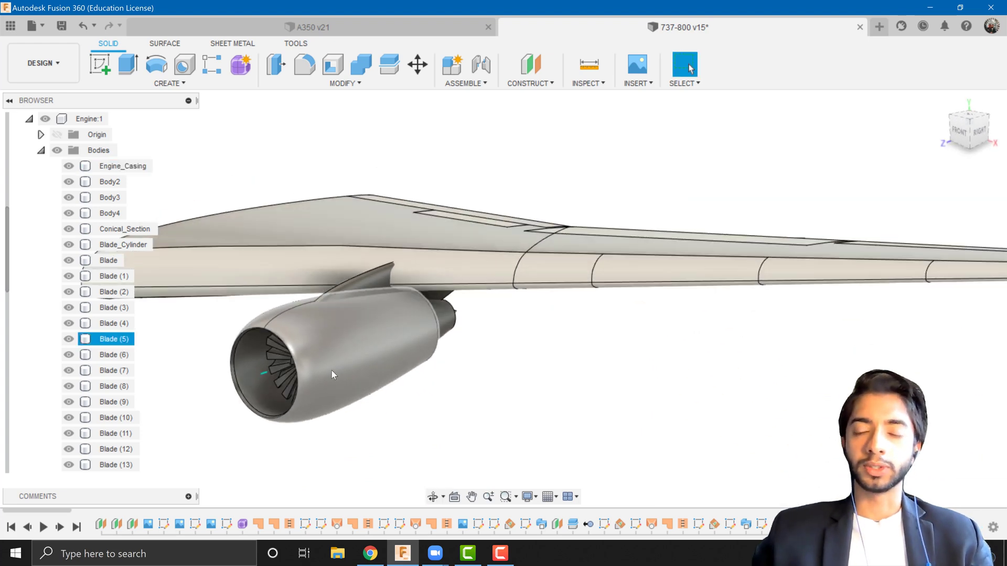
shift+middle_drag(323, 363, 389, 324)
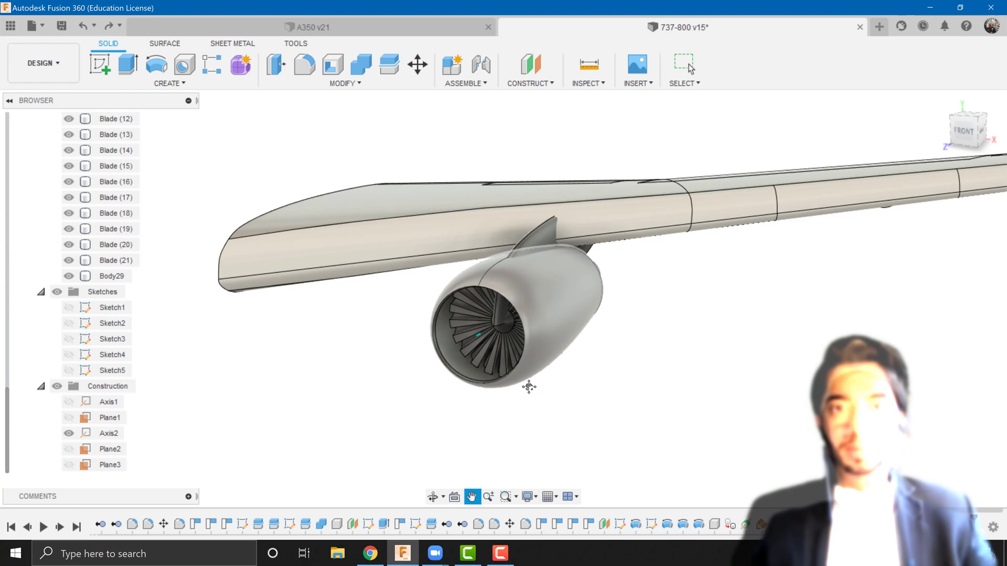
scroll(506, 283, up, 2)
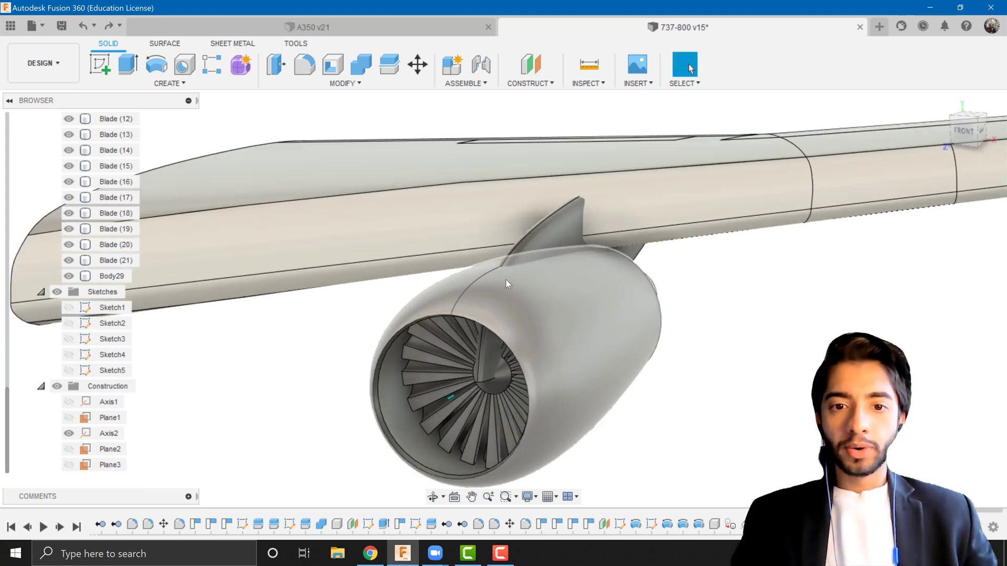
click(537, 243)
shift+middle_drag(537, 244, 540, 306)
shift+middle_drag(540, 306, 478, 300)
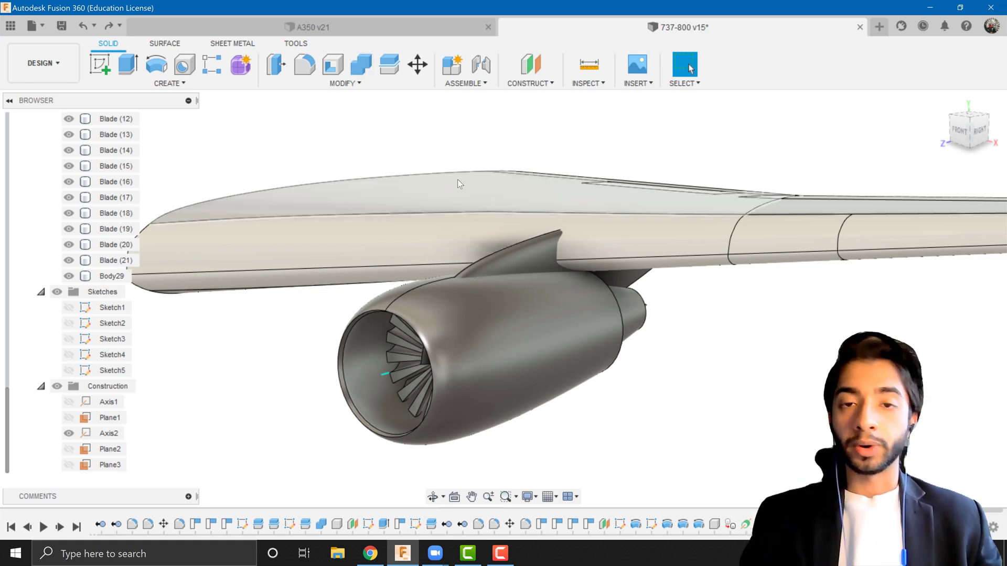
Start a Combine with the pylon as the target body and the engine casing as the tool body
click(361, 65)
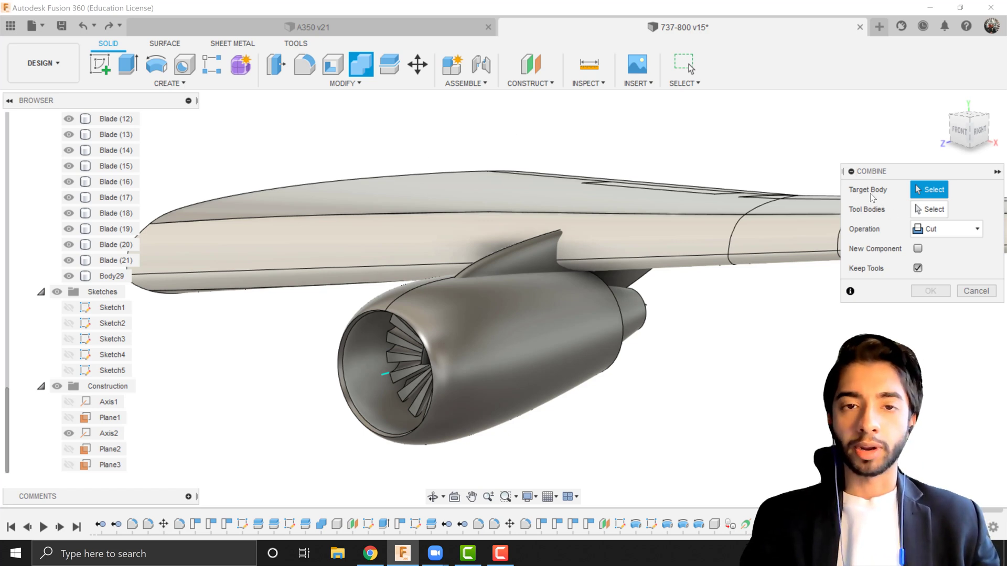
scroll(709, 345, down, 2)
scroll(711, 347, up, 3)
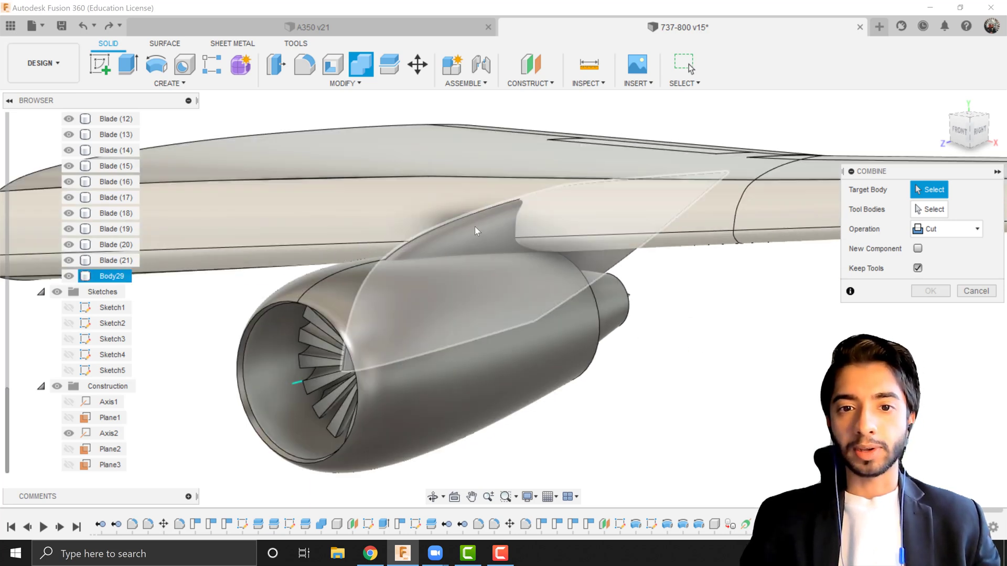
click(474, 226)
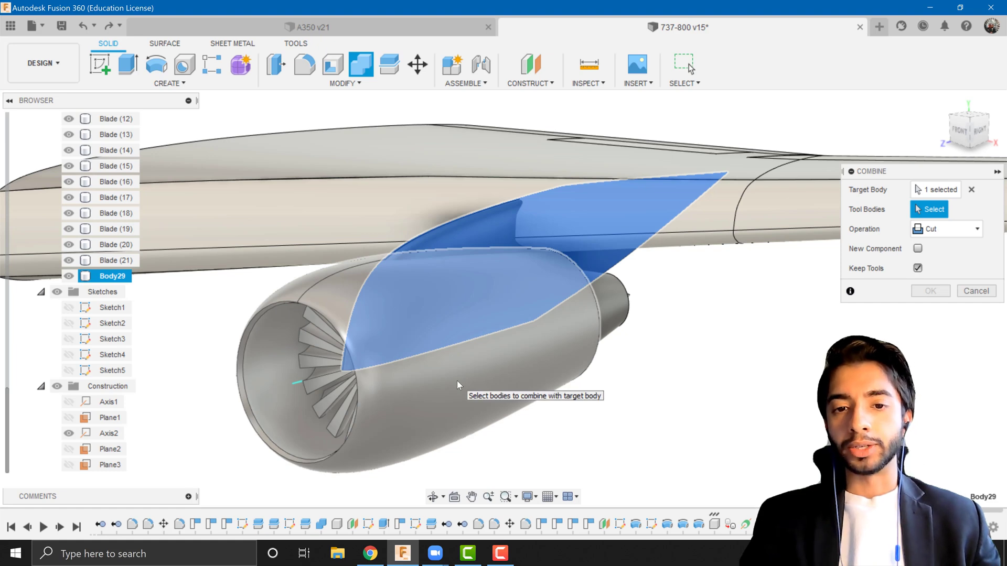
click(457, 381)
shift+middle_drag(576, 371, 528, 357)
Cut the pylon with the engine casing, keeping the tool body
click(919, 232)
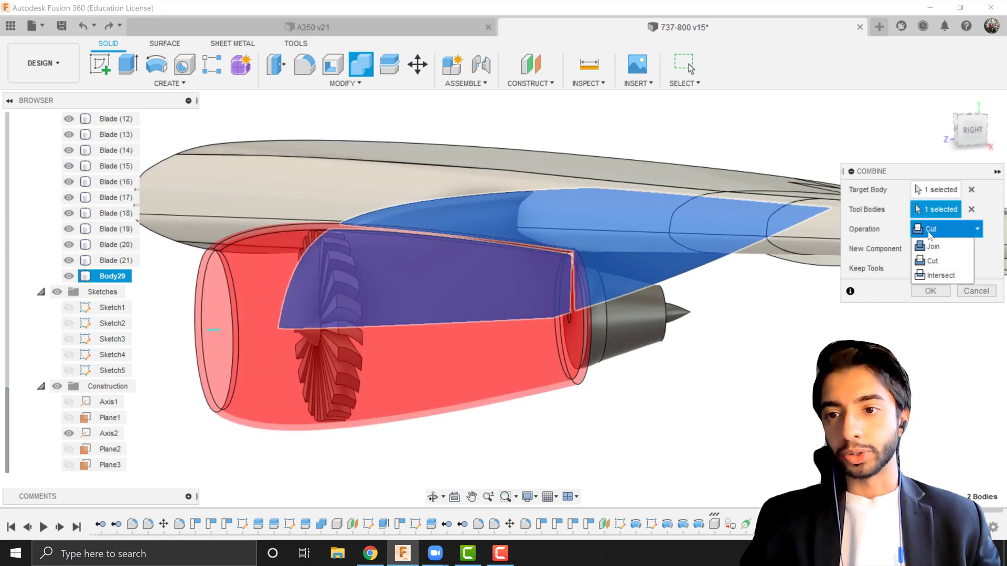
click(931, 260)
scroll(425, 304, up, 3)
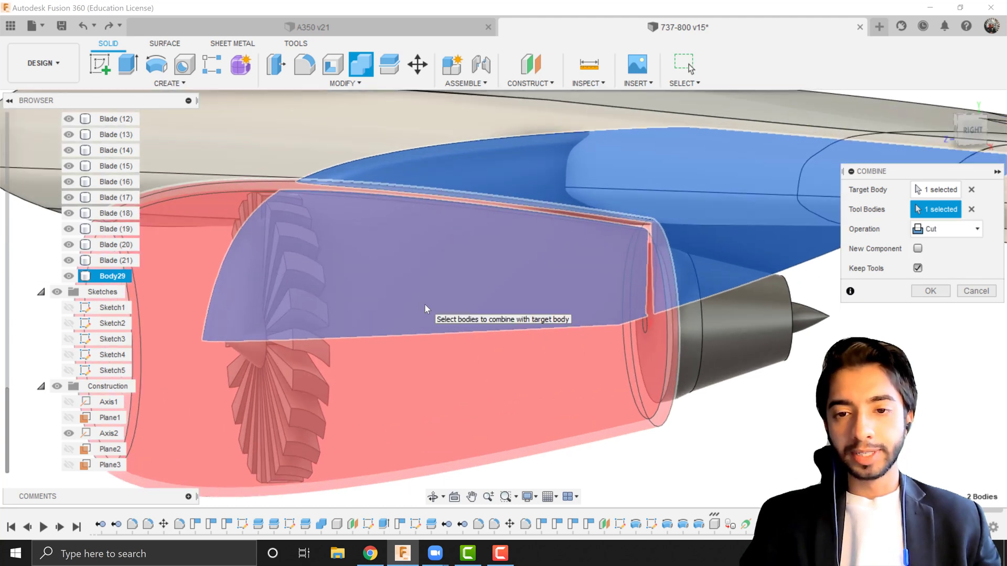
scroll(424, 304, down, 2)
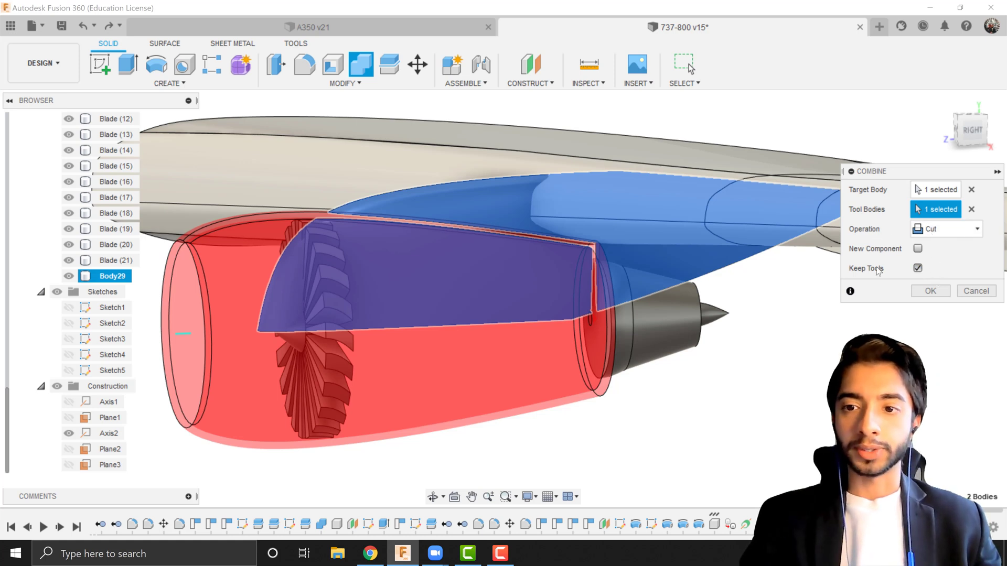
click(930, 291)
Hide the Engine_Casing body to expose the split pylon inside it
scroll(122, 262, up, 10)
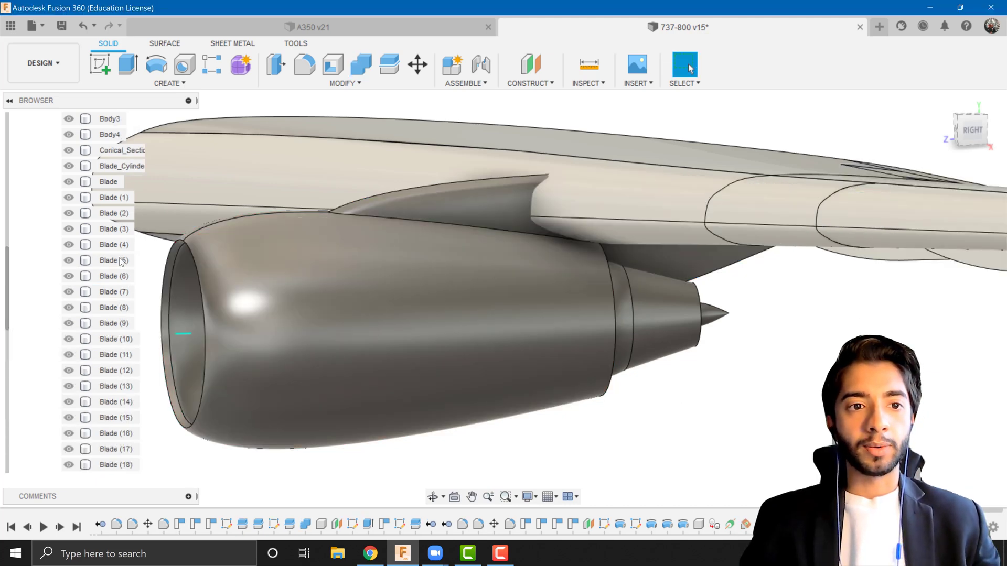
click(68, 150)
shift+middle_drag(420, 383, 420, 357)
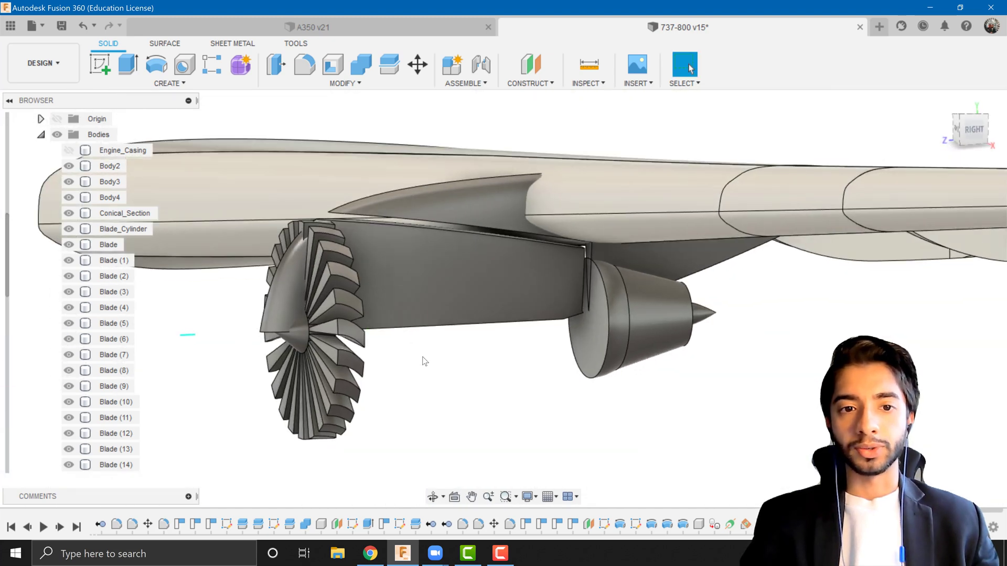
Remove the Body30 piece of the split pylon that lies inside the engine casing
click(445, 203)
scroll(118, 374, down, 7)
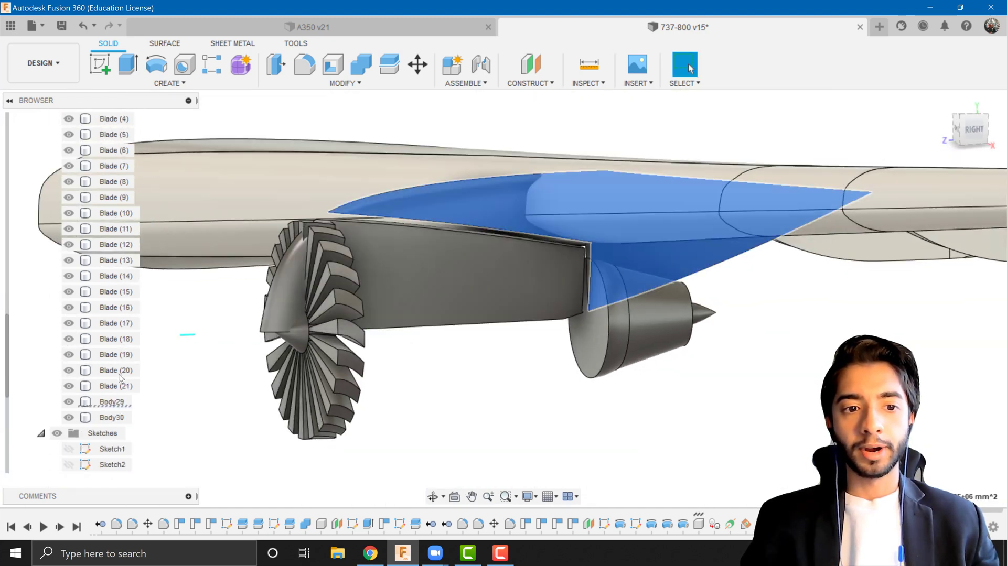
click(391, 299)
click(457, 395)
click(451, 300)
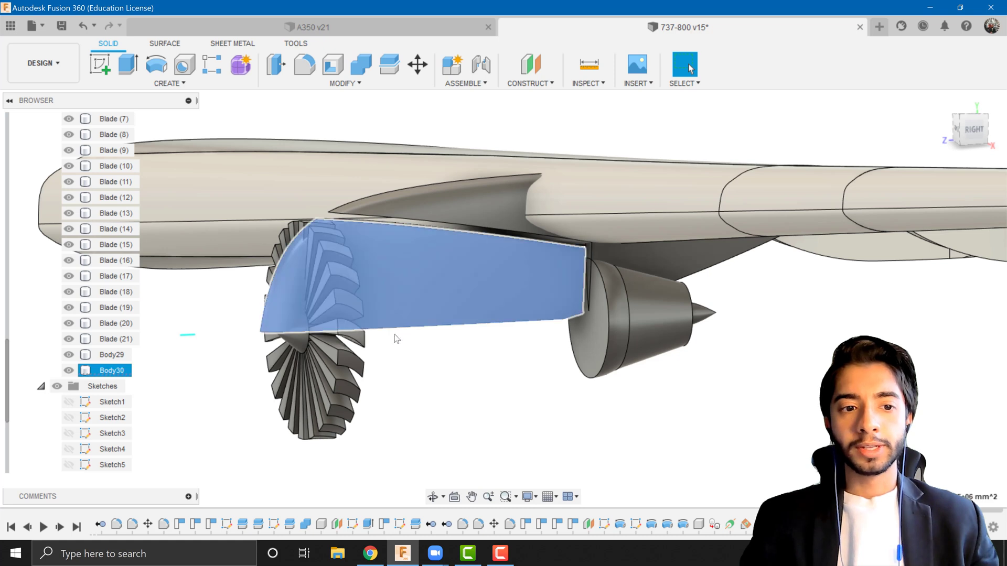
click(125, 370)
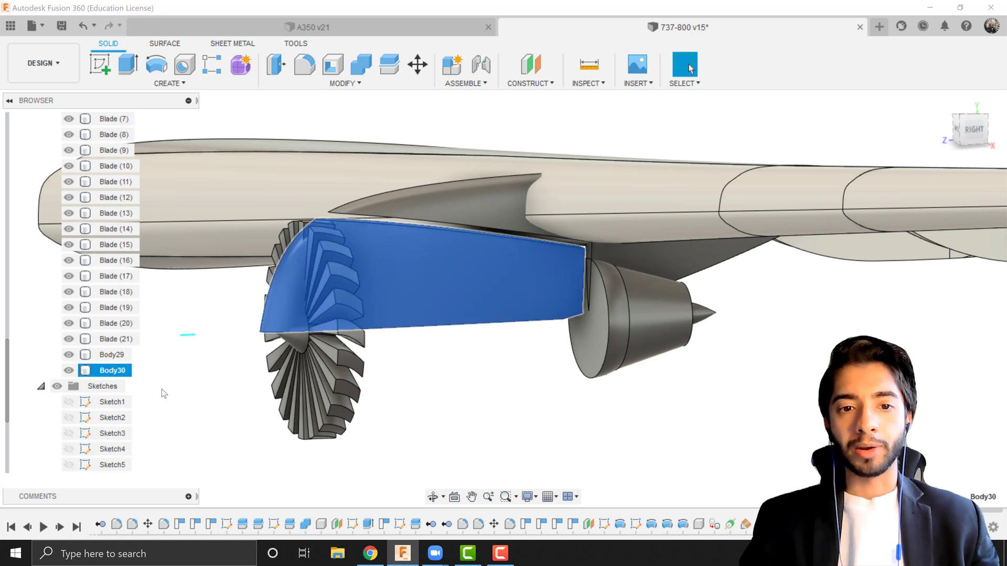
right_click(120, 371)
click(149, 266)
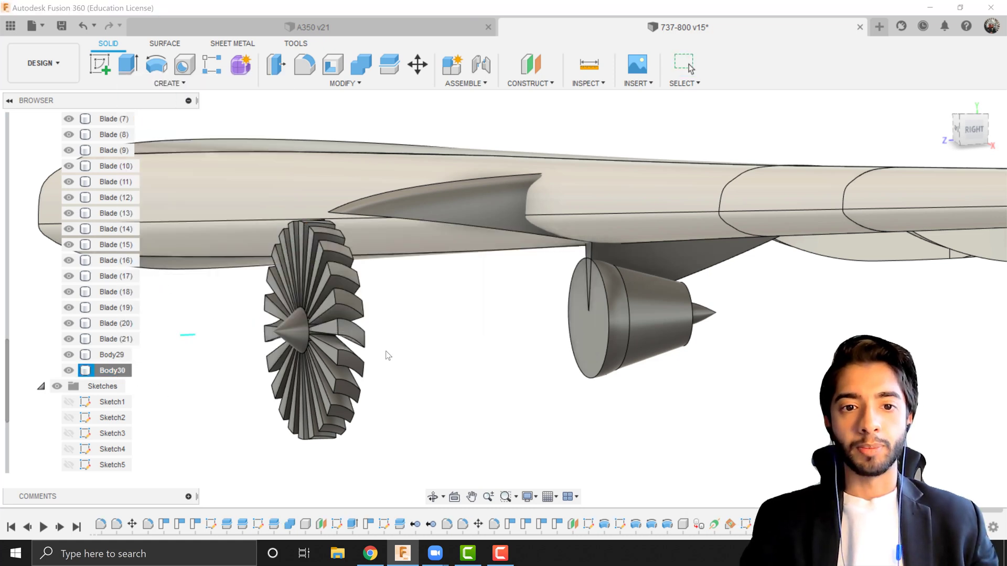
Rename the remaining pylon body as Pylon and show the Engine_Casing body again
double_click(111, 354)
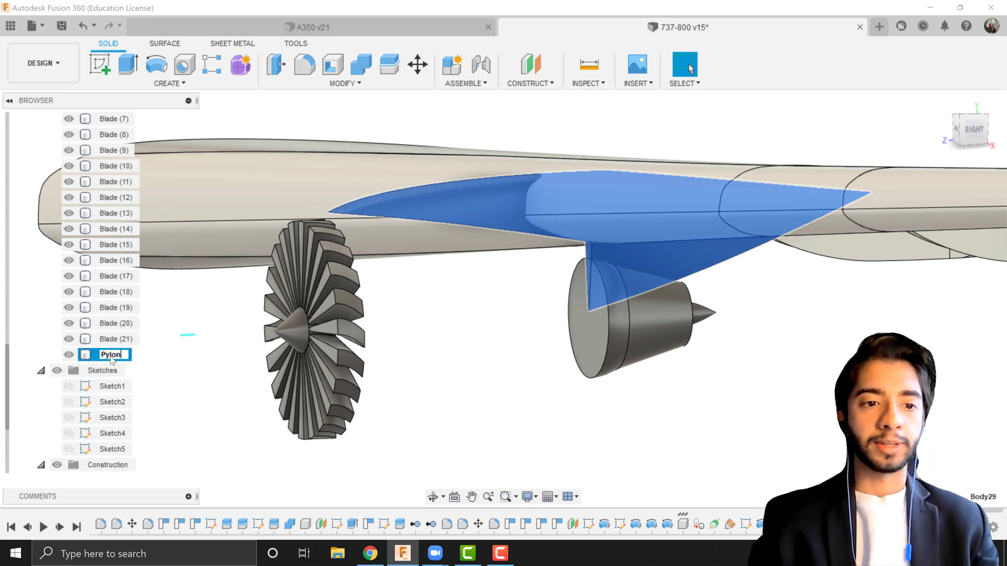
click(450, 305)
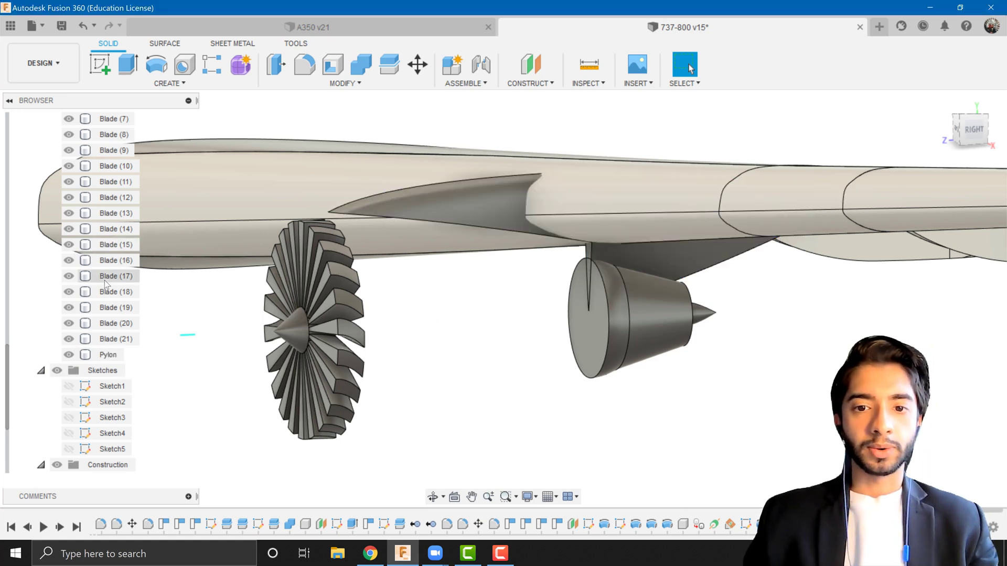
scroll(105, 267, up, 5)
scroll(103, 266, up, 2)
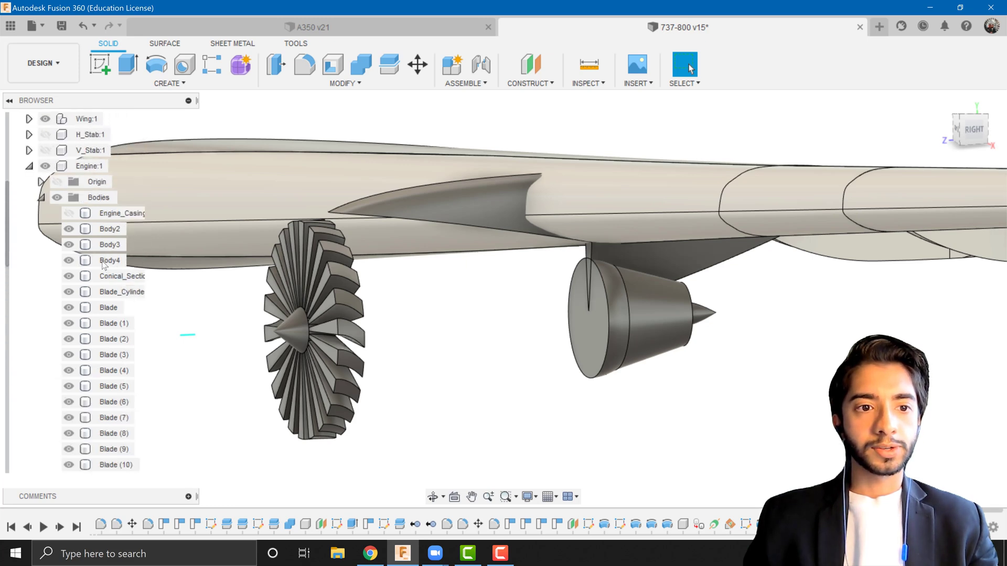
click(69, 212)
mouse_move(674, 370)
shift+middle_down()
mouse_move(649, 365)
mouse_move(757, 364)
mouse_move(685, 364)
shift+middle_up()
scroll(360, 385, up, 1)
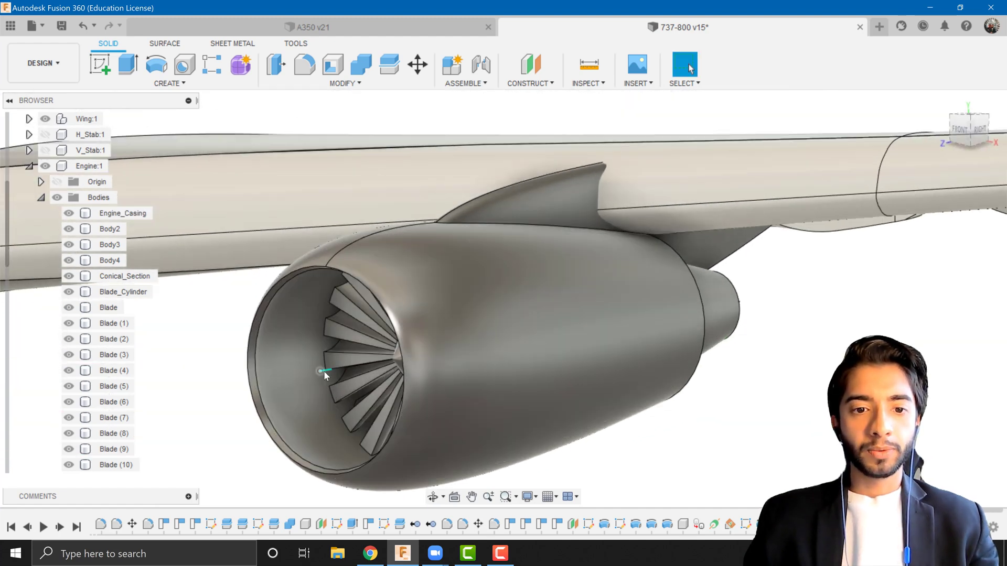
Hide the Axis2 construction axis in the Engine component and collapse its construction list
scroll(110, 359, down, 8)
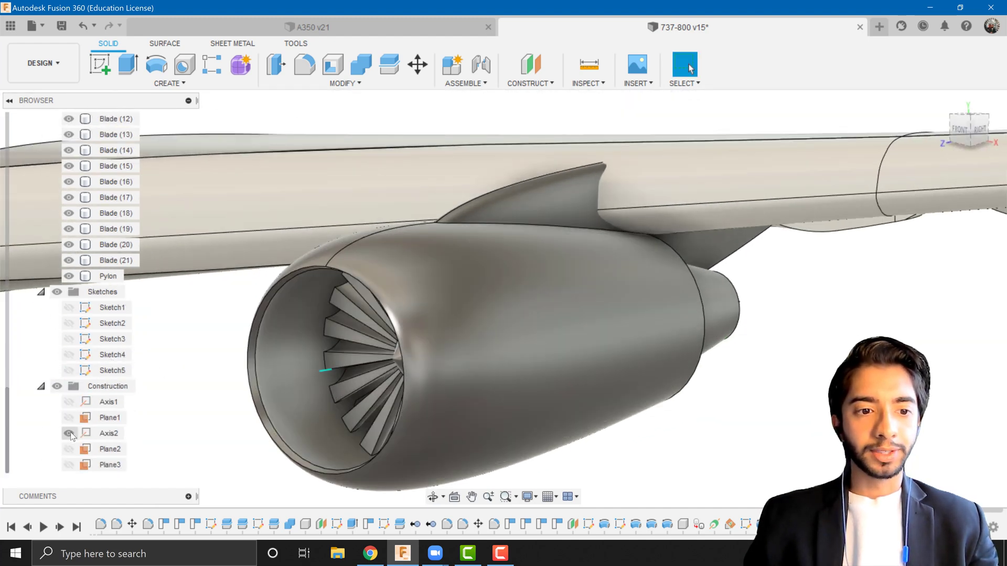
click(69, 433)
click(41, 386)
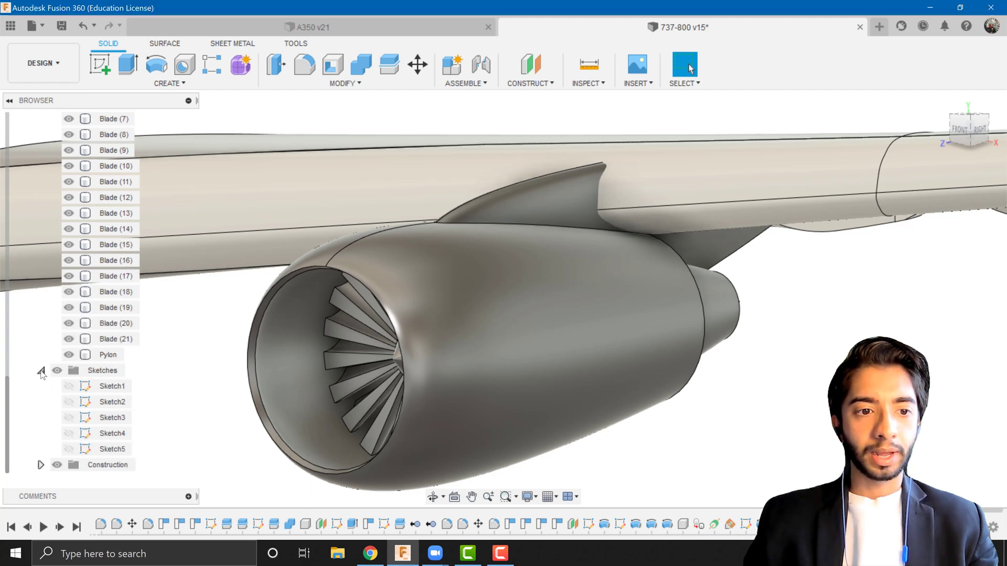
scroll(278, 376, down, 10)
Show the V_Stab, H_Stab and Fuselage components again and collapse the Engine component
scroll(111, 302, up, 15)
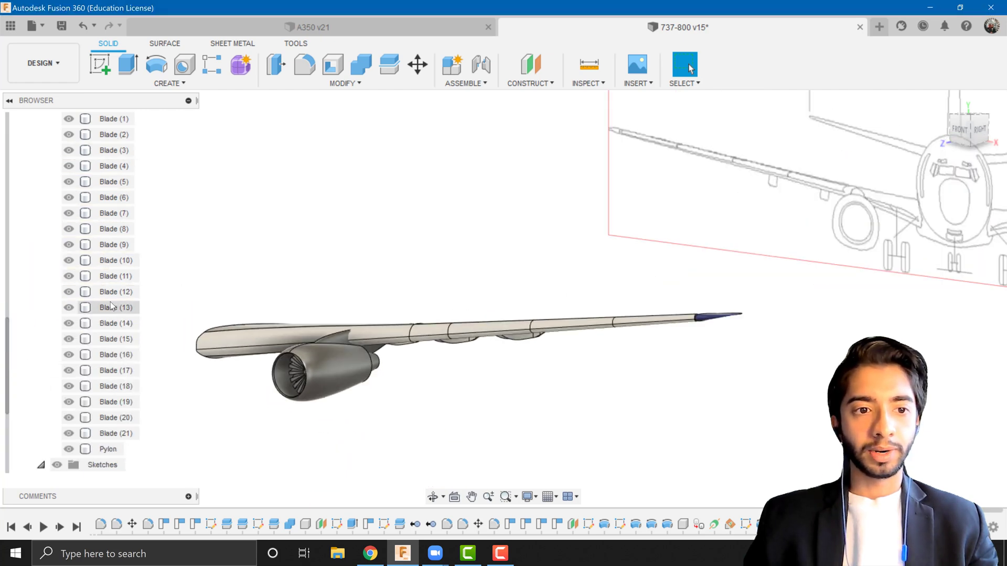
click(48, 276)
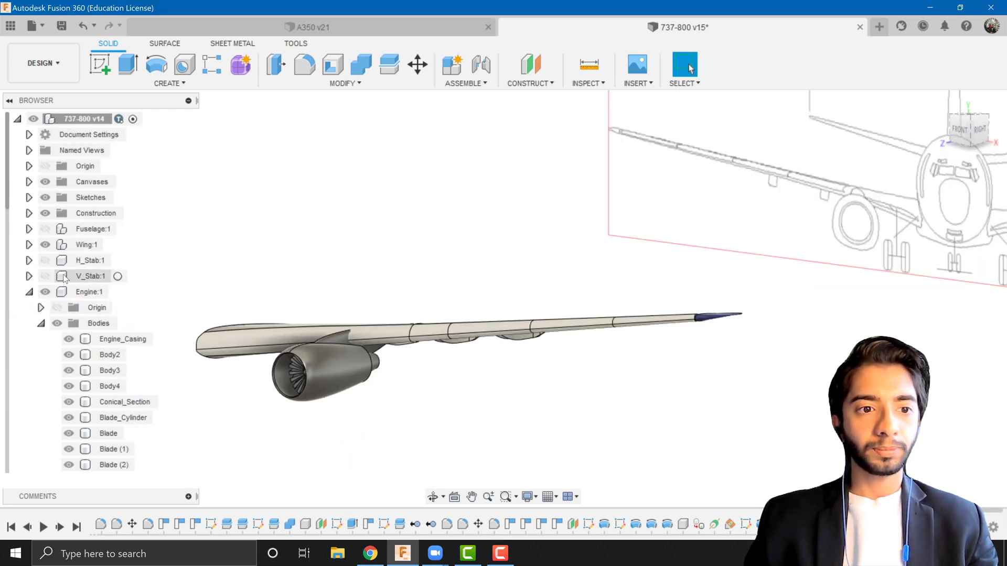
click(45, 276)
click(45, 261)
click(46, 229)
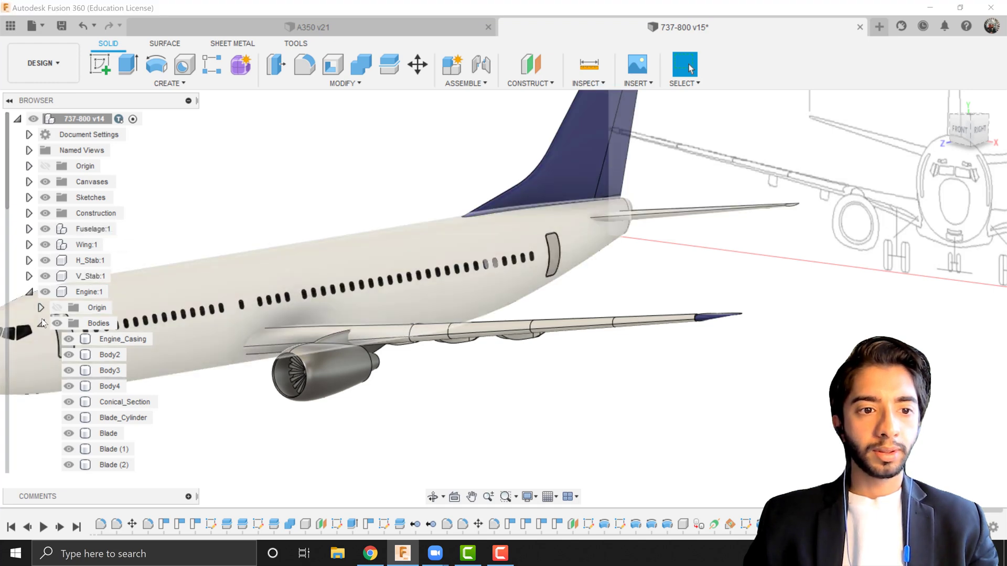
click(29, 292)
Examine from several angles how the engine and pylon sit under the wing of the complete aircraft
scroll(547, 379, down, 5)
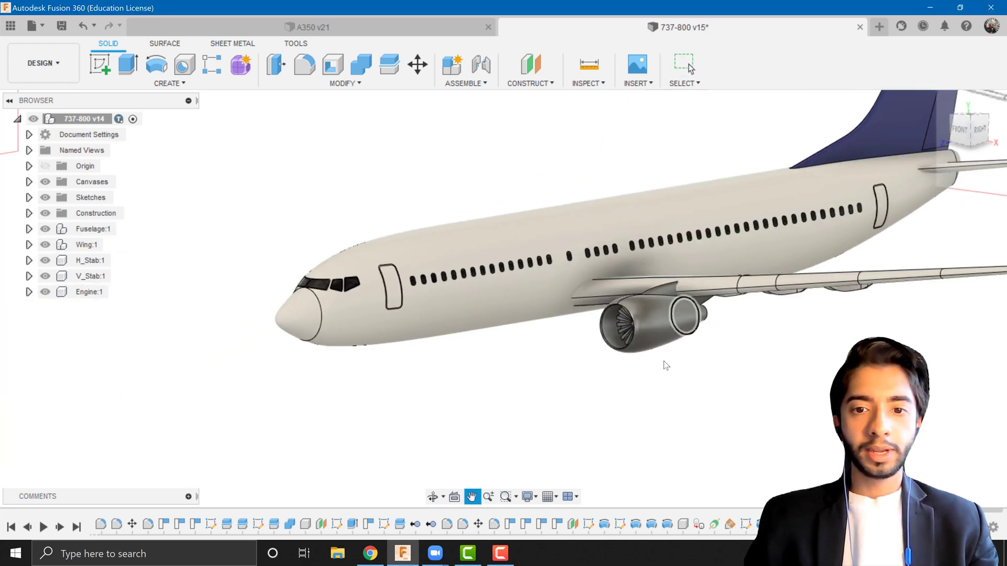
shift+middle_drag(626, 363, 552, 360)
mouse_move(515, 346)
shift+middle_down()
mouse_move(643, 389)
mouse_move(668, 360)
mouse_move(589, 313)
shift+middle_up()
scroll(662, 343, up, 5)
scroll(644, 321, down, 2)
scroll(568, 315, up, 5)
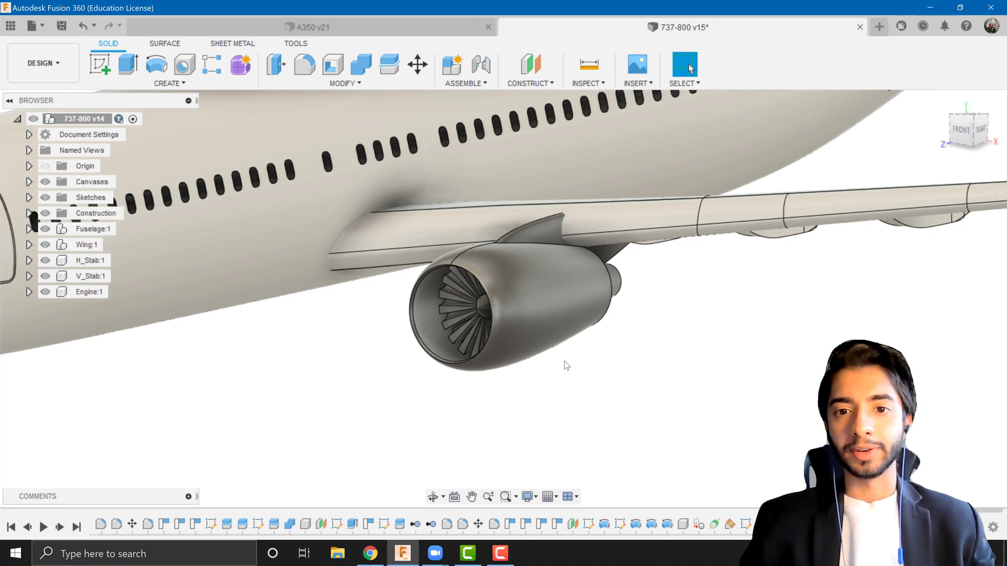
scroll(567, 366, down, 2)
shift+middle_drag(562, 364, 470, 300)
mouse_move(512, 335)
shift+middle_down()
mouse_move(539, 332)
mouse_move(498, 323)
shift+middle_up()
scroll(509, 321, down, 2)
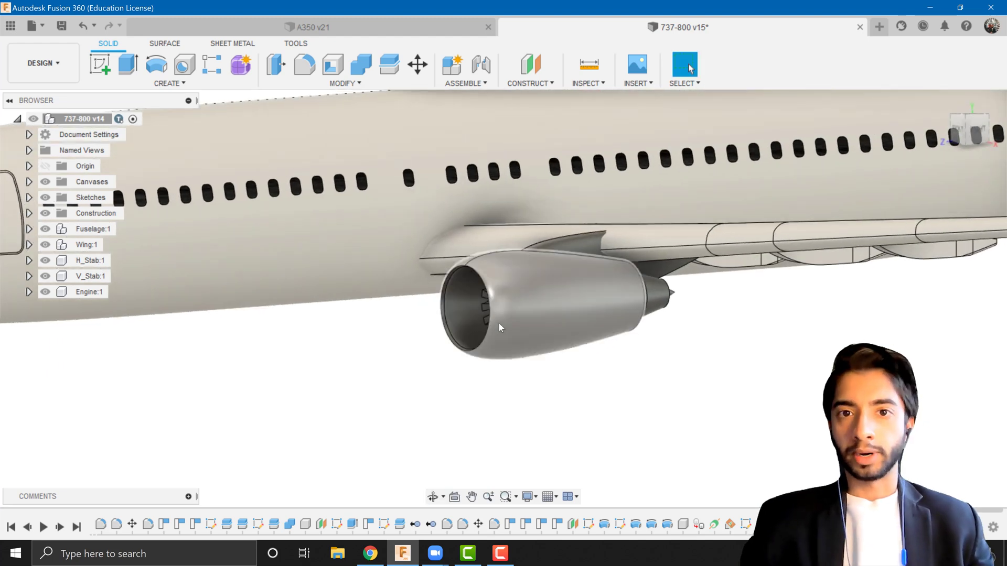
scroll(498, 323, down, 5)
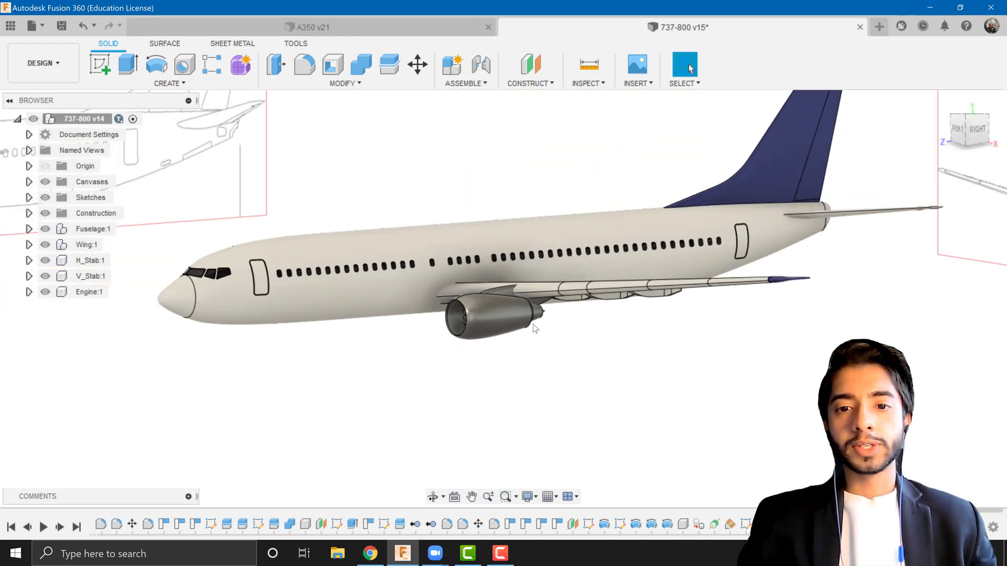
scroll(532, 324, down, 3)
middle_drag(391, 311, 610, 317)
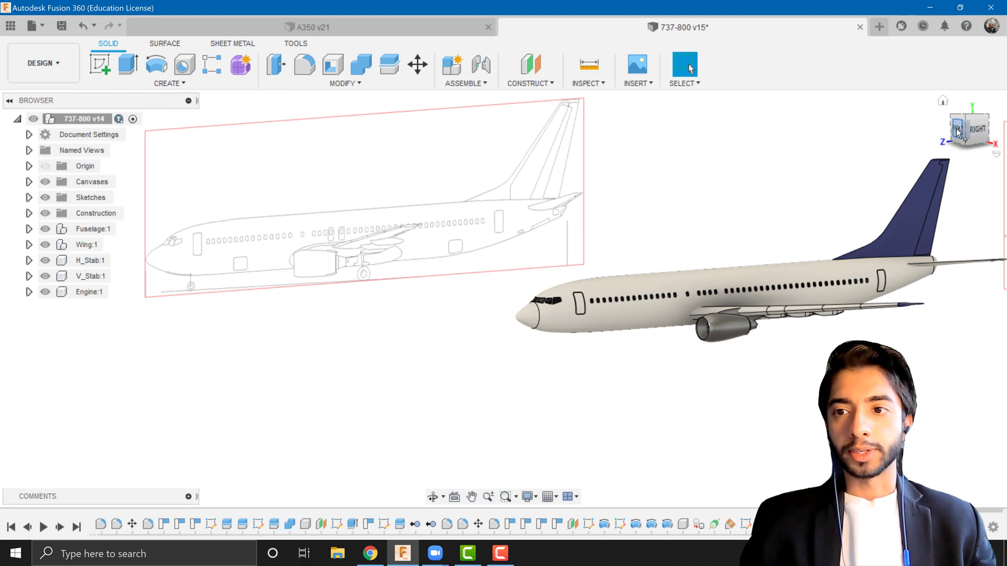
Compare the engine's size and position with the front blueprint canvas in the front view
click(955, 128)
scroll(542, 334, up, 5)
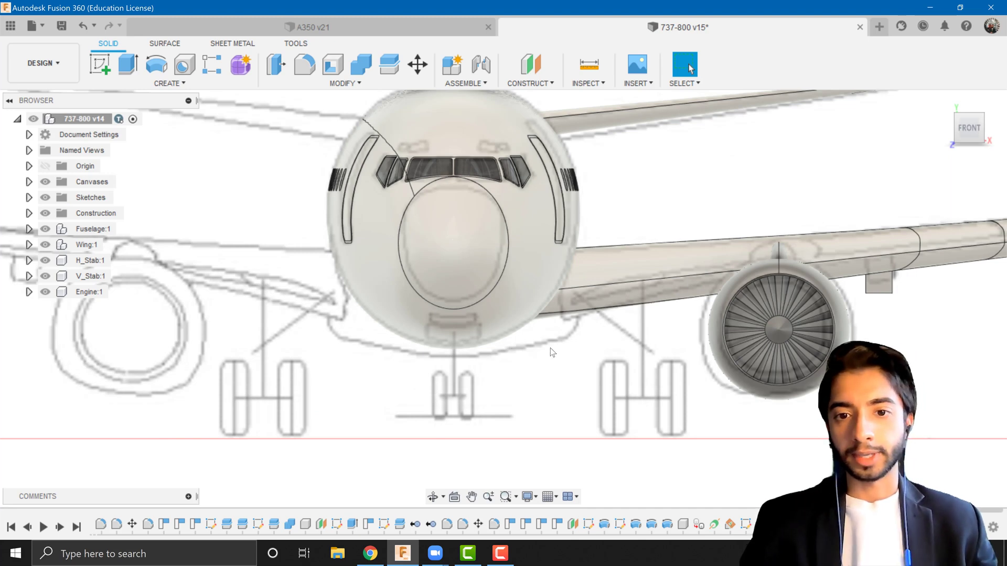
scroll(551, 348, down, 6)
scroll(552, 351, up, 1)
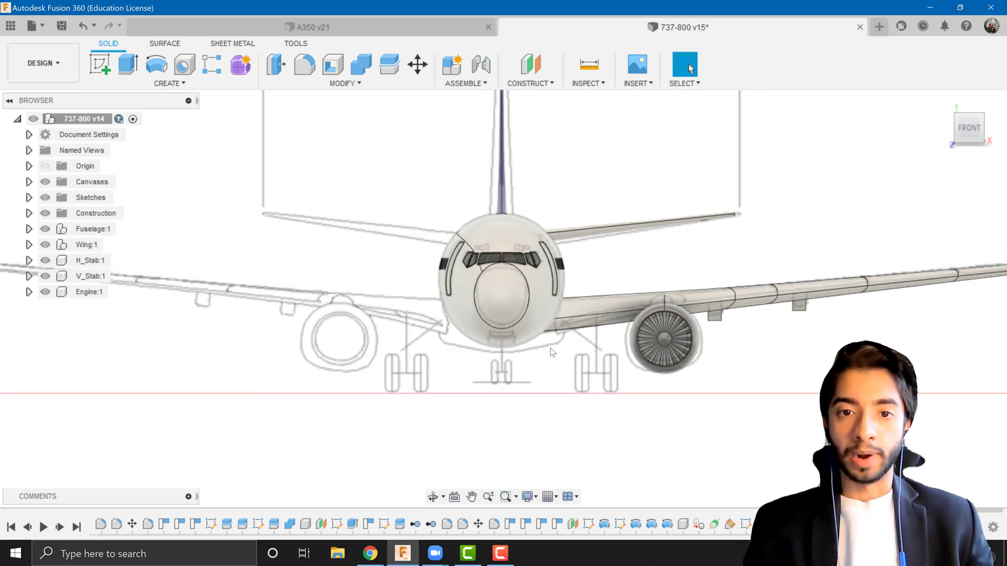
scroll(552, 352, down, 2)
scroll(547, 348, up, 3)
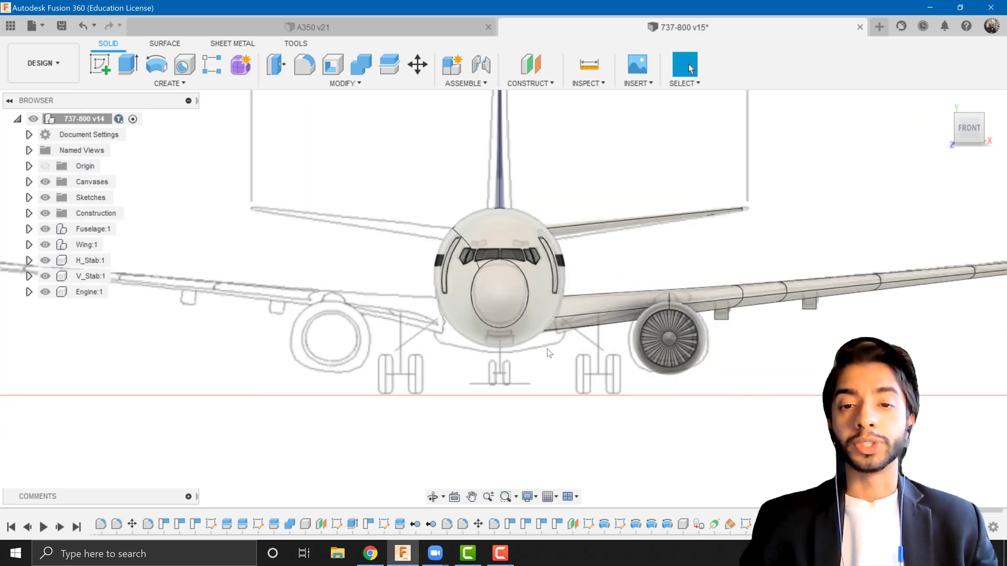
shift+middle_drag(540, 351, 476, 361)
scroll(476, 361, down, 3)
middle_drag(308, 363, 609, 348)
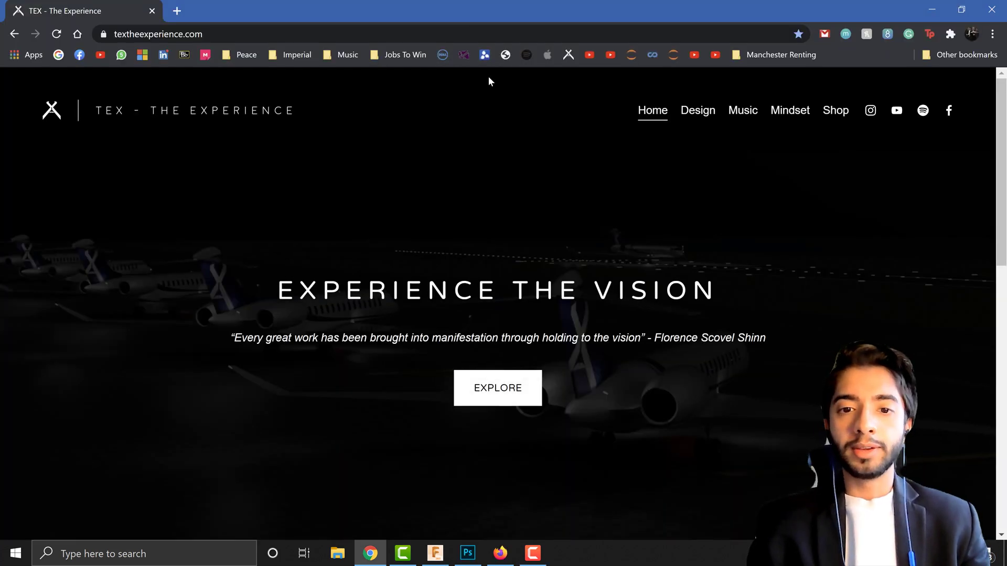
Switch to Chrome and open the Aircraft - 3D Modelling tutorial page through the Design section of textheexperience.com
click(698, 113)
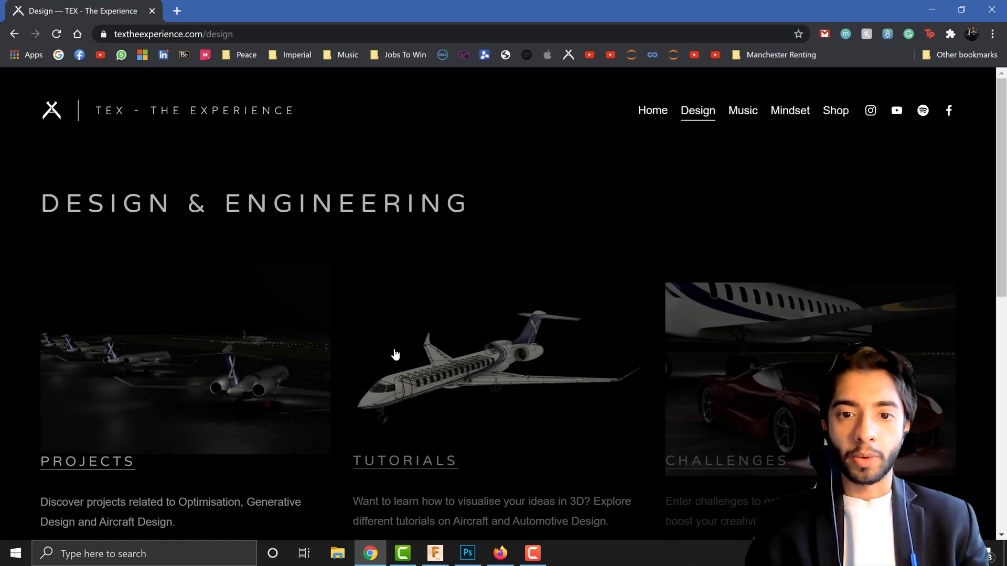
scroll(386, 325, down, 3)
click(377, 301)
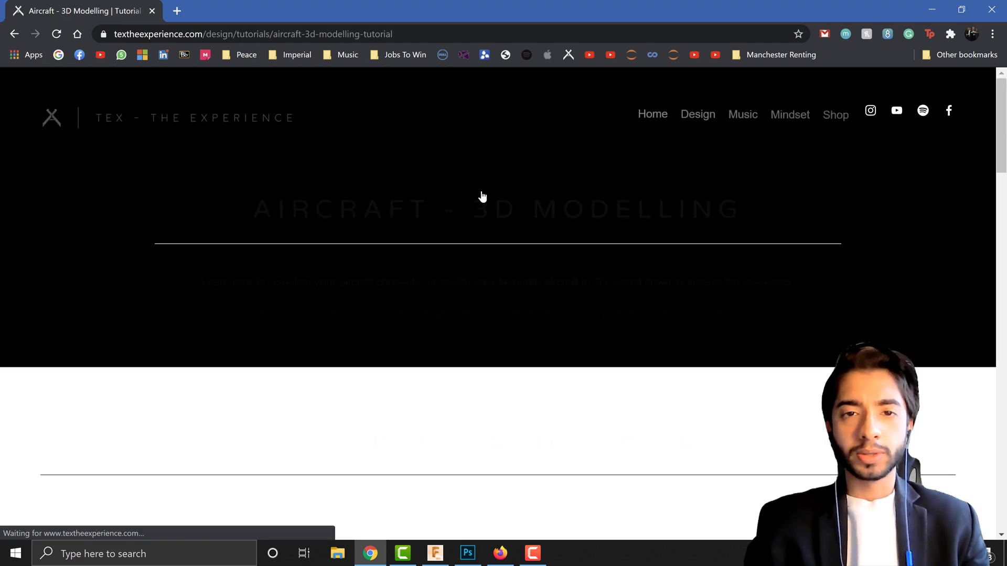
Open the download page for the Tutorial 8 engine files
scroll(260, 325, down, 12)
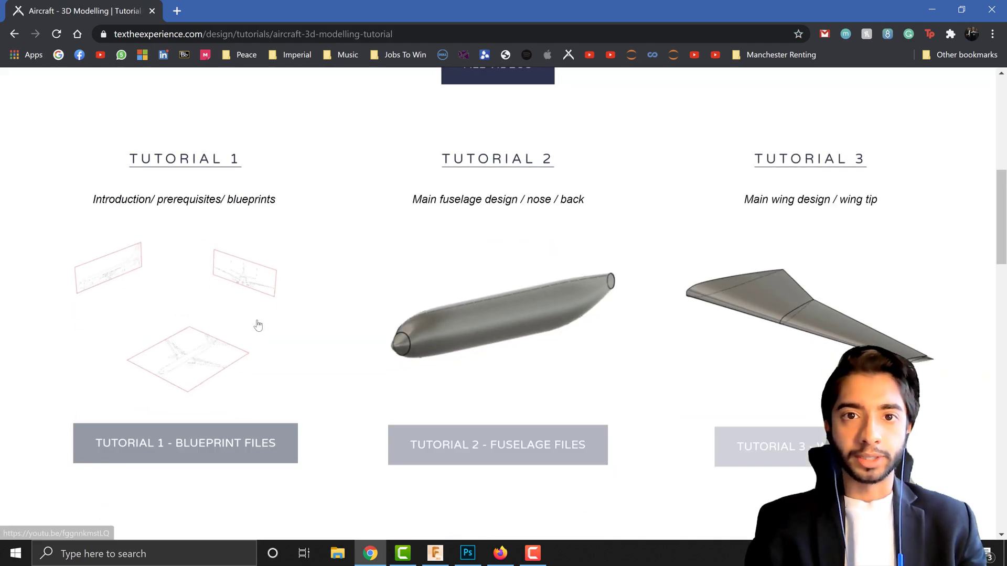
scroll(256, 324, down, 12)
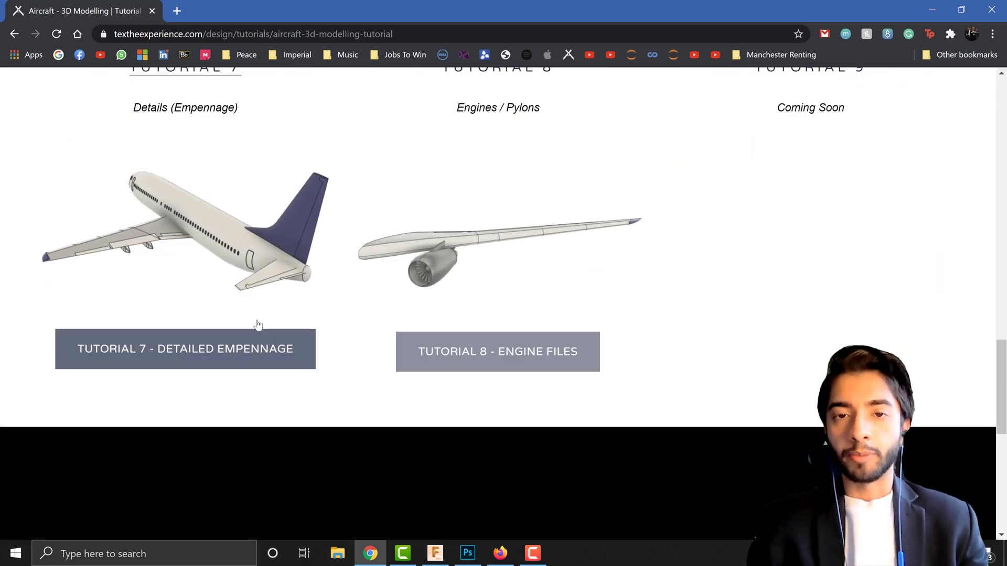
click(537, 346)
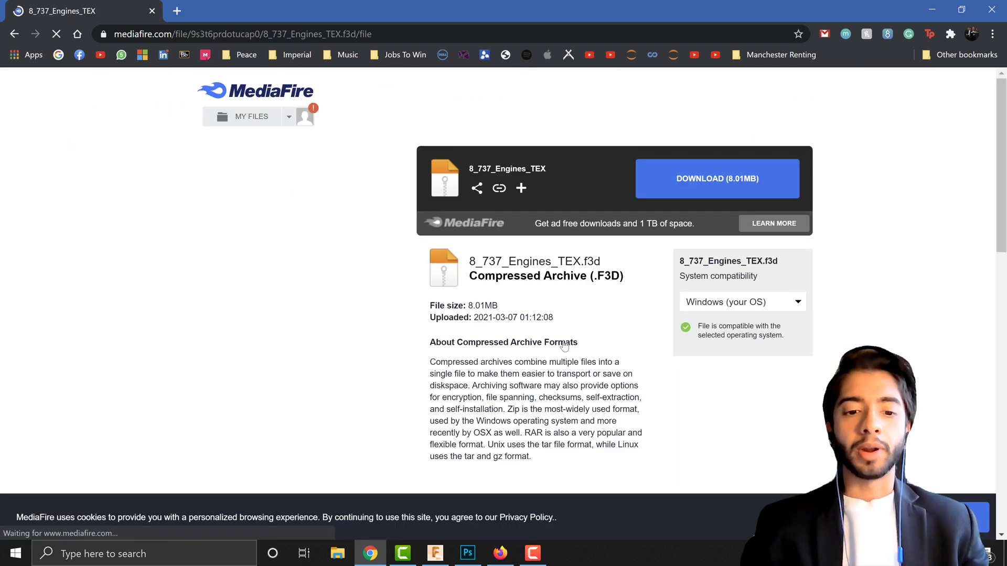